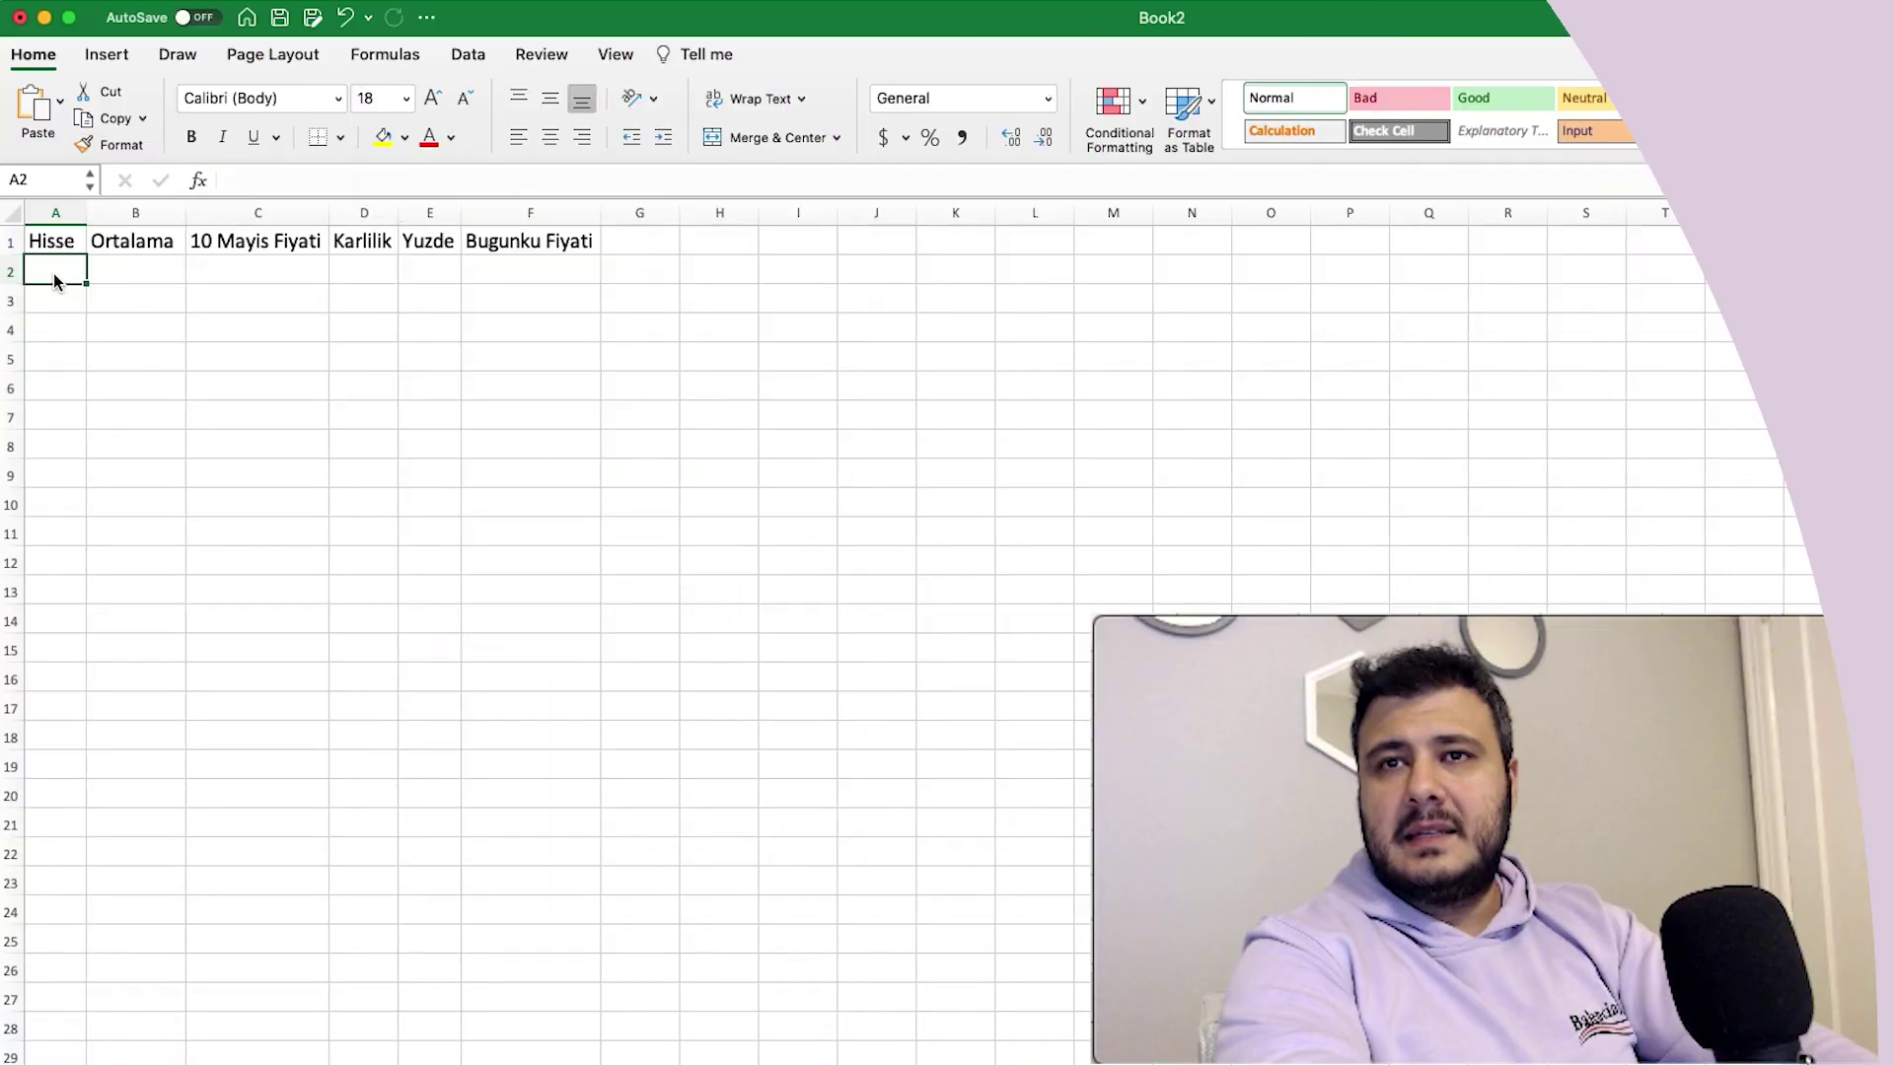
Enter Square as the stock name in A2 and widen column A slightly to fit it.
text(Square)
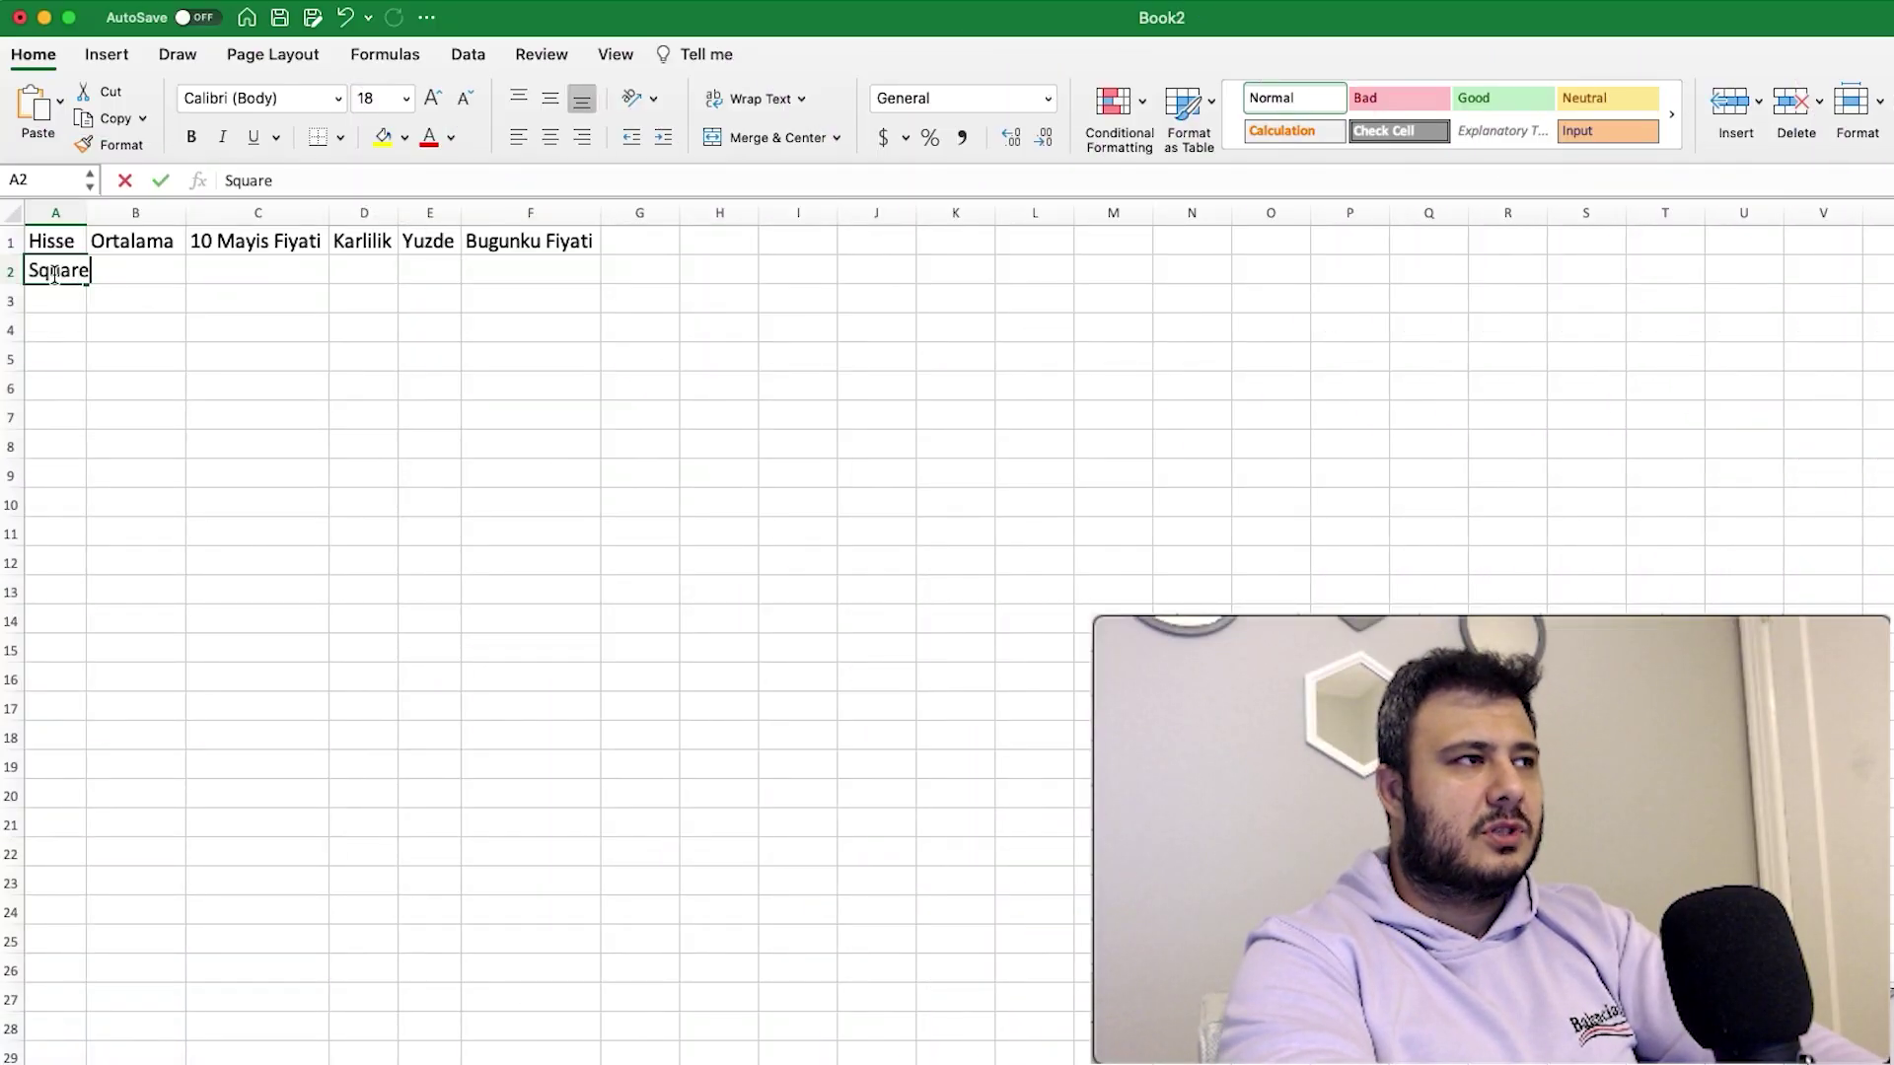
key(ctrl+Return)
drag(87, 212, 95, 212)
Enter Square's average price of 195 in B2 and its 10 May price of 222.52 in C2.
click(166, 271)
text(195)
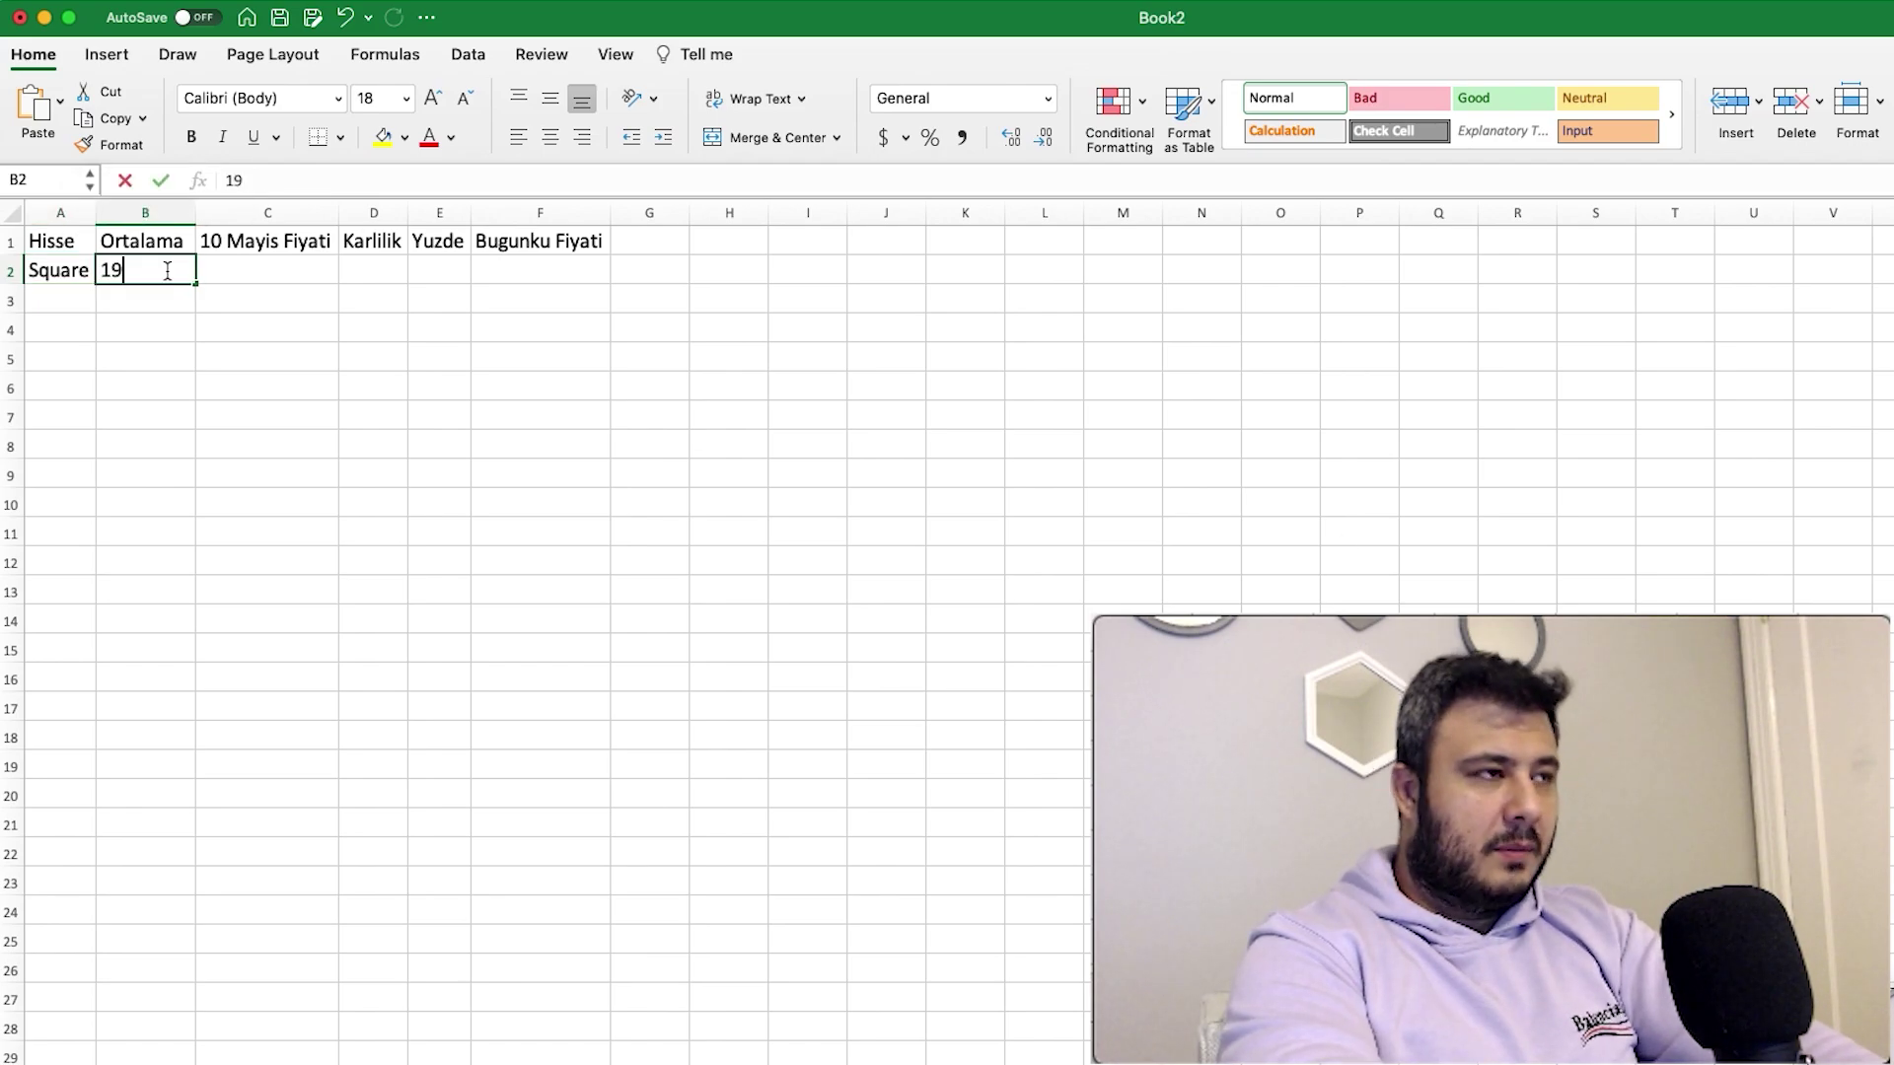
key(Return)
key(Up)
key(Right)
key(Right)
key(Left)
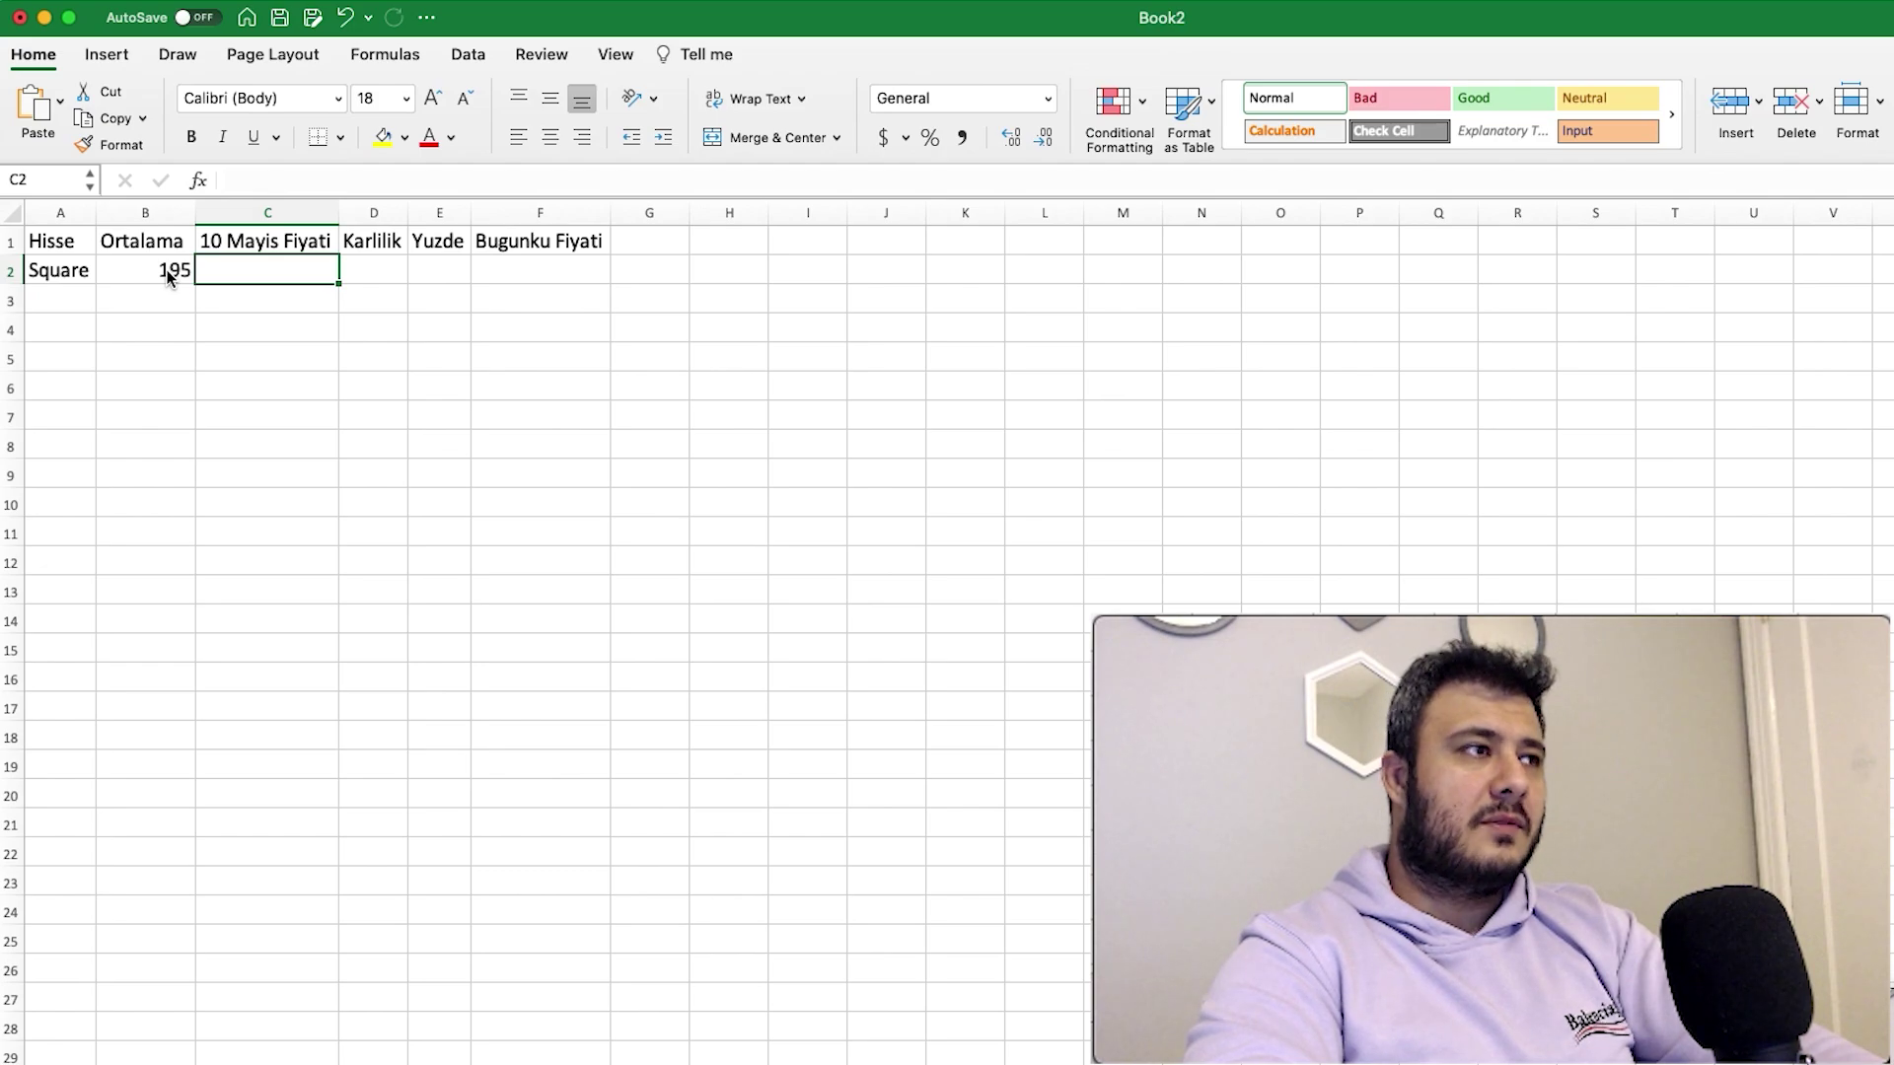
text(2)
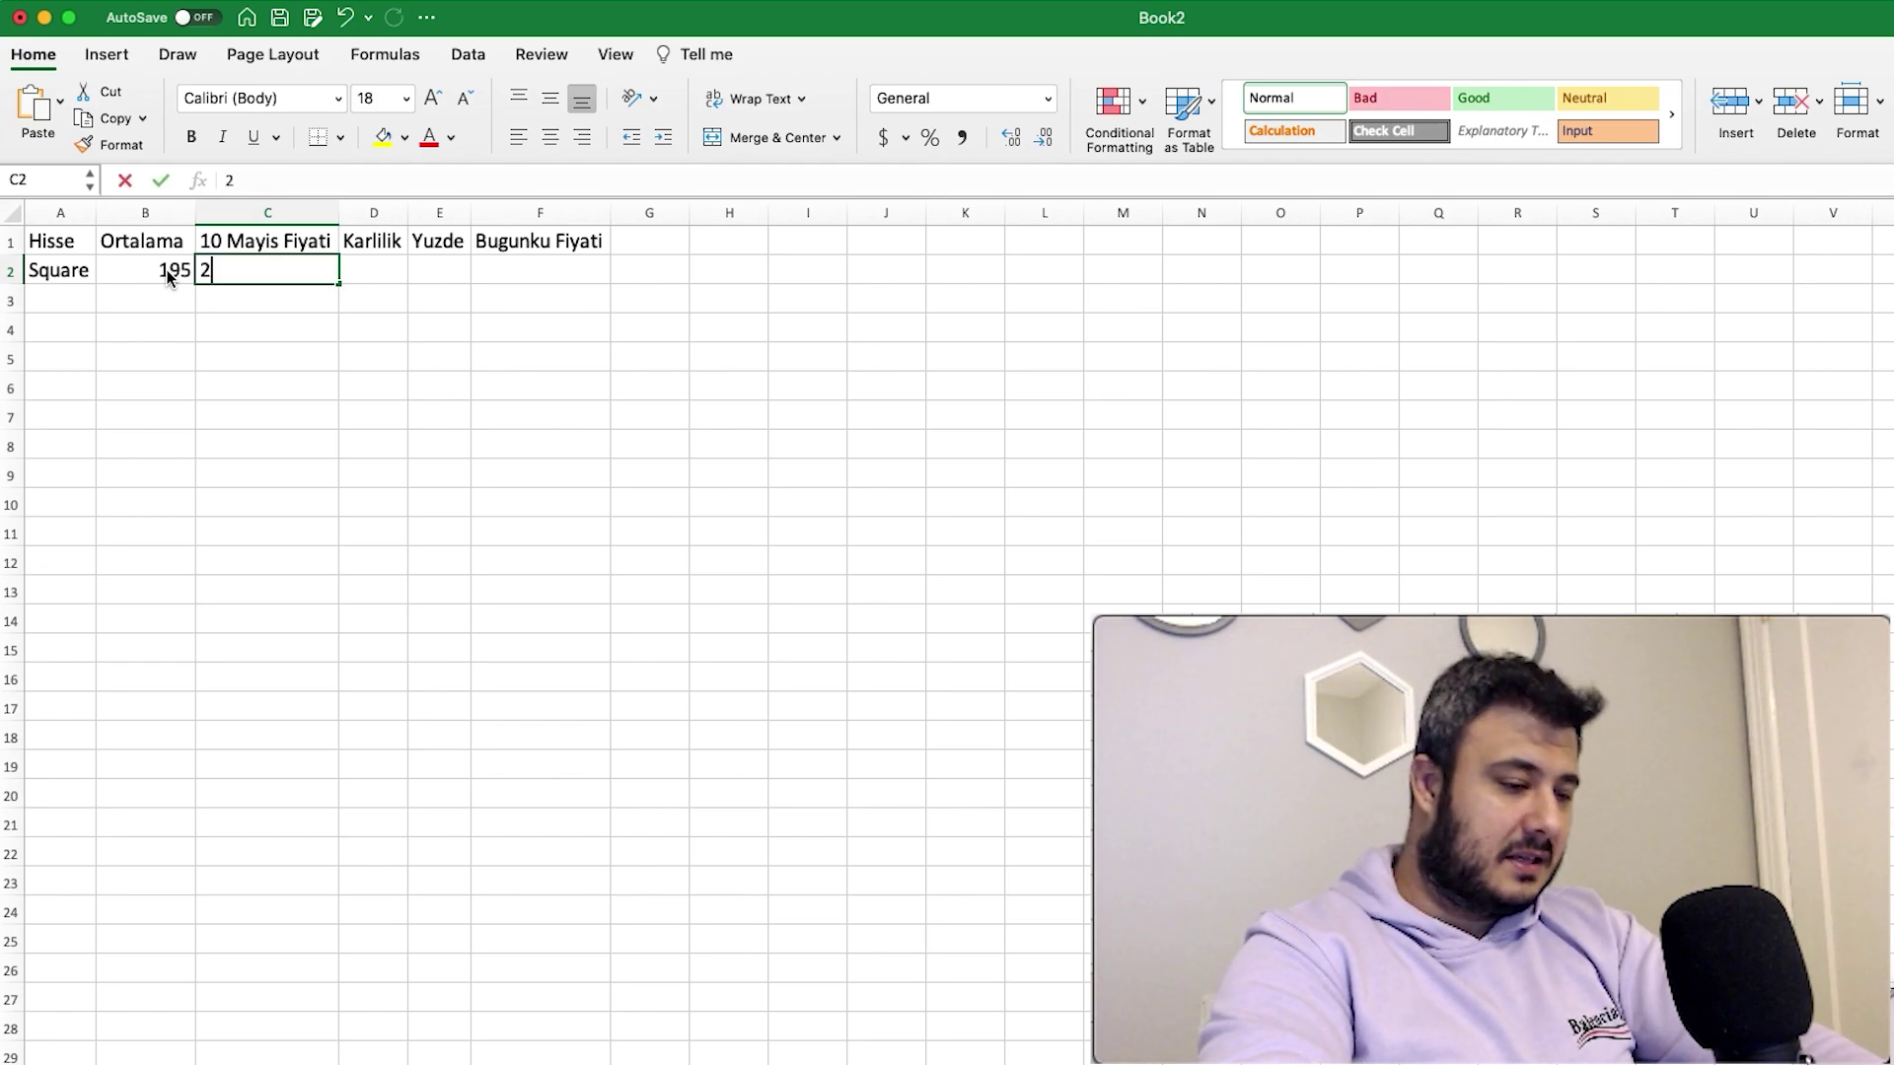
text(22.52)
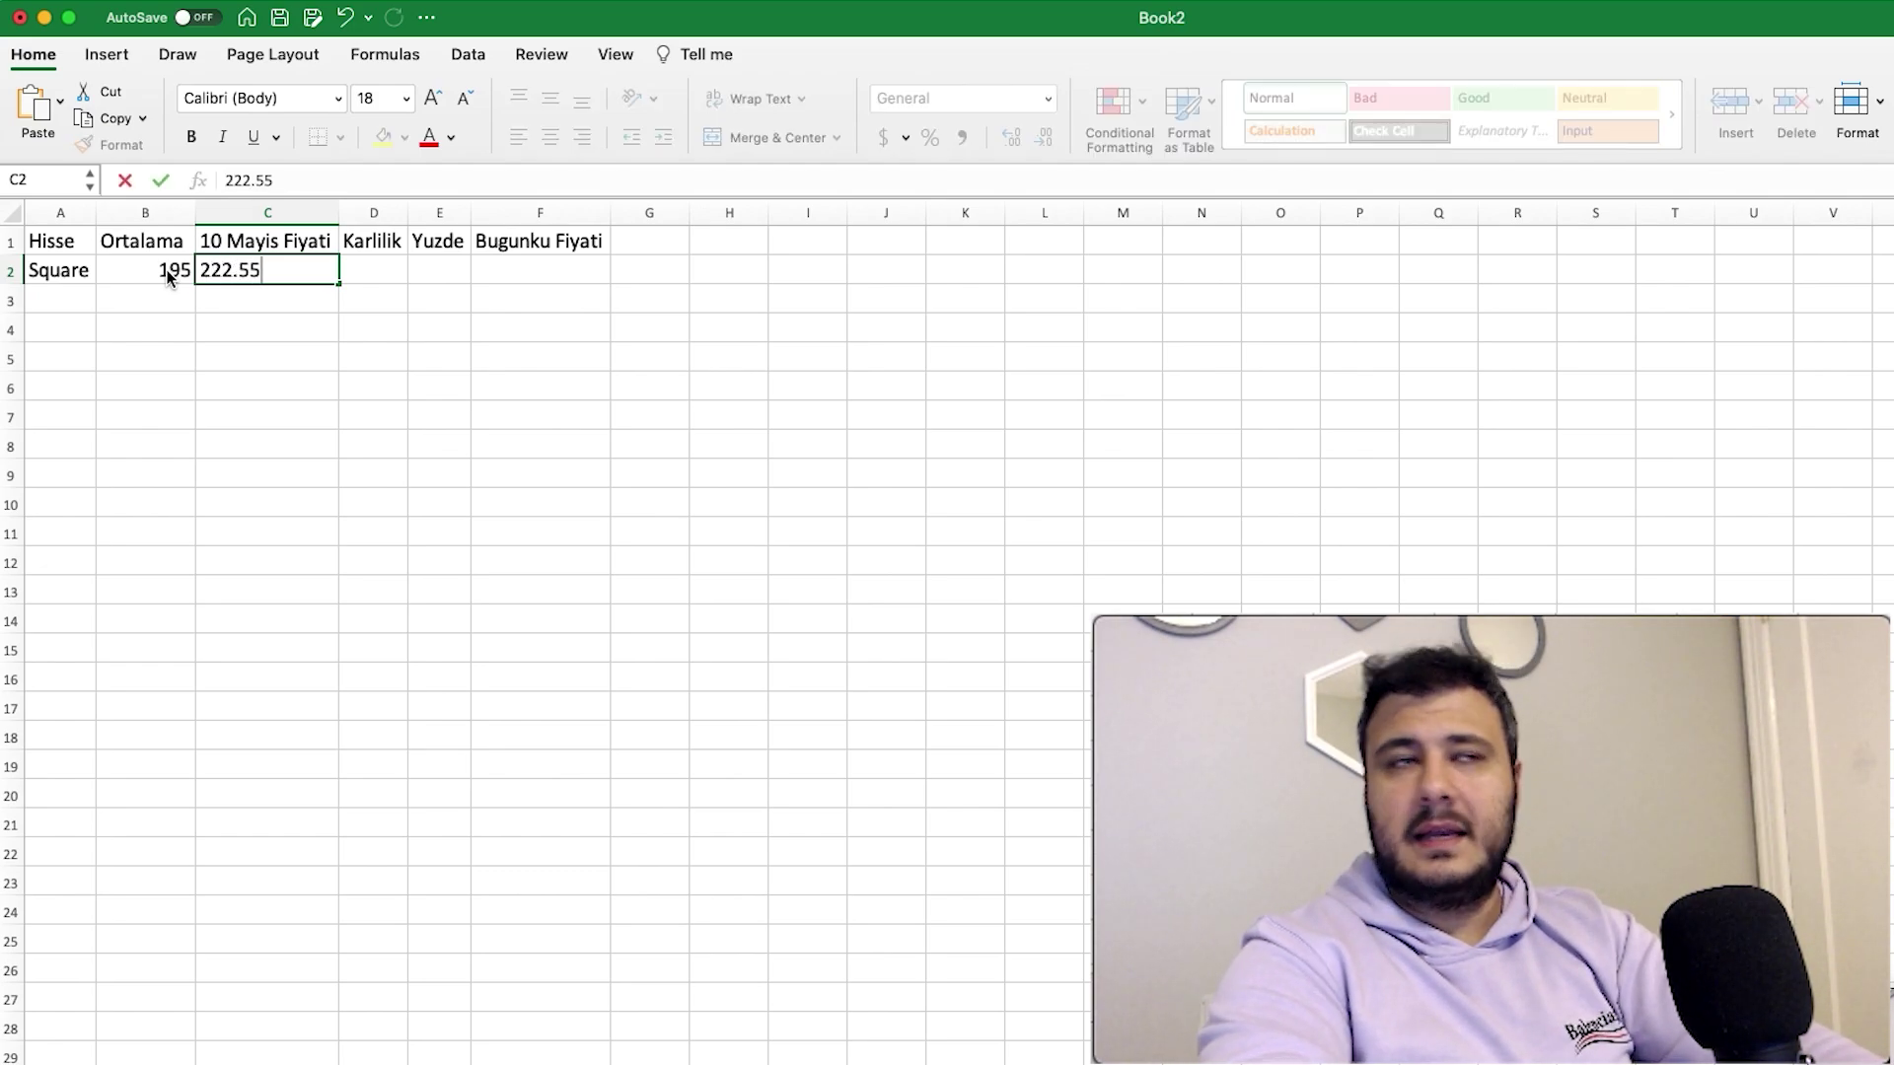
key(Return)
Calculate Square's profitability in D2 as a percentage with =(C2-B2)/B2, and enter 3% under Yuzde in E2.
key(Up)
key(Right)
drag(1780, 241, 1781, 631)
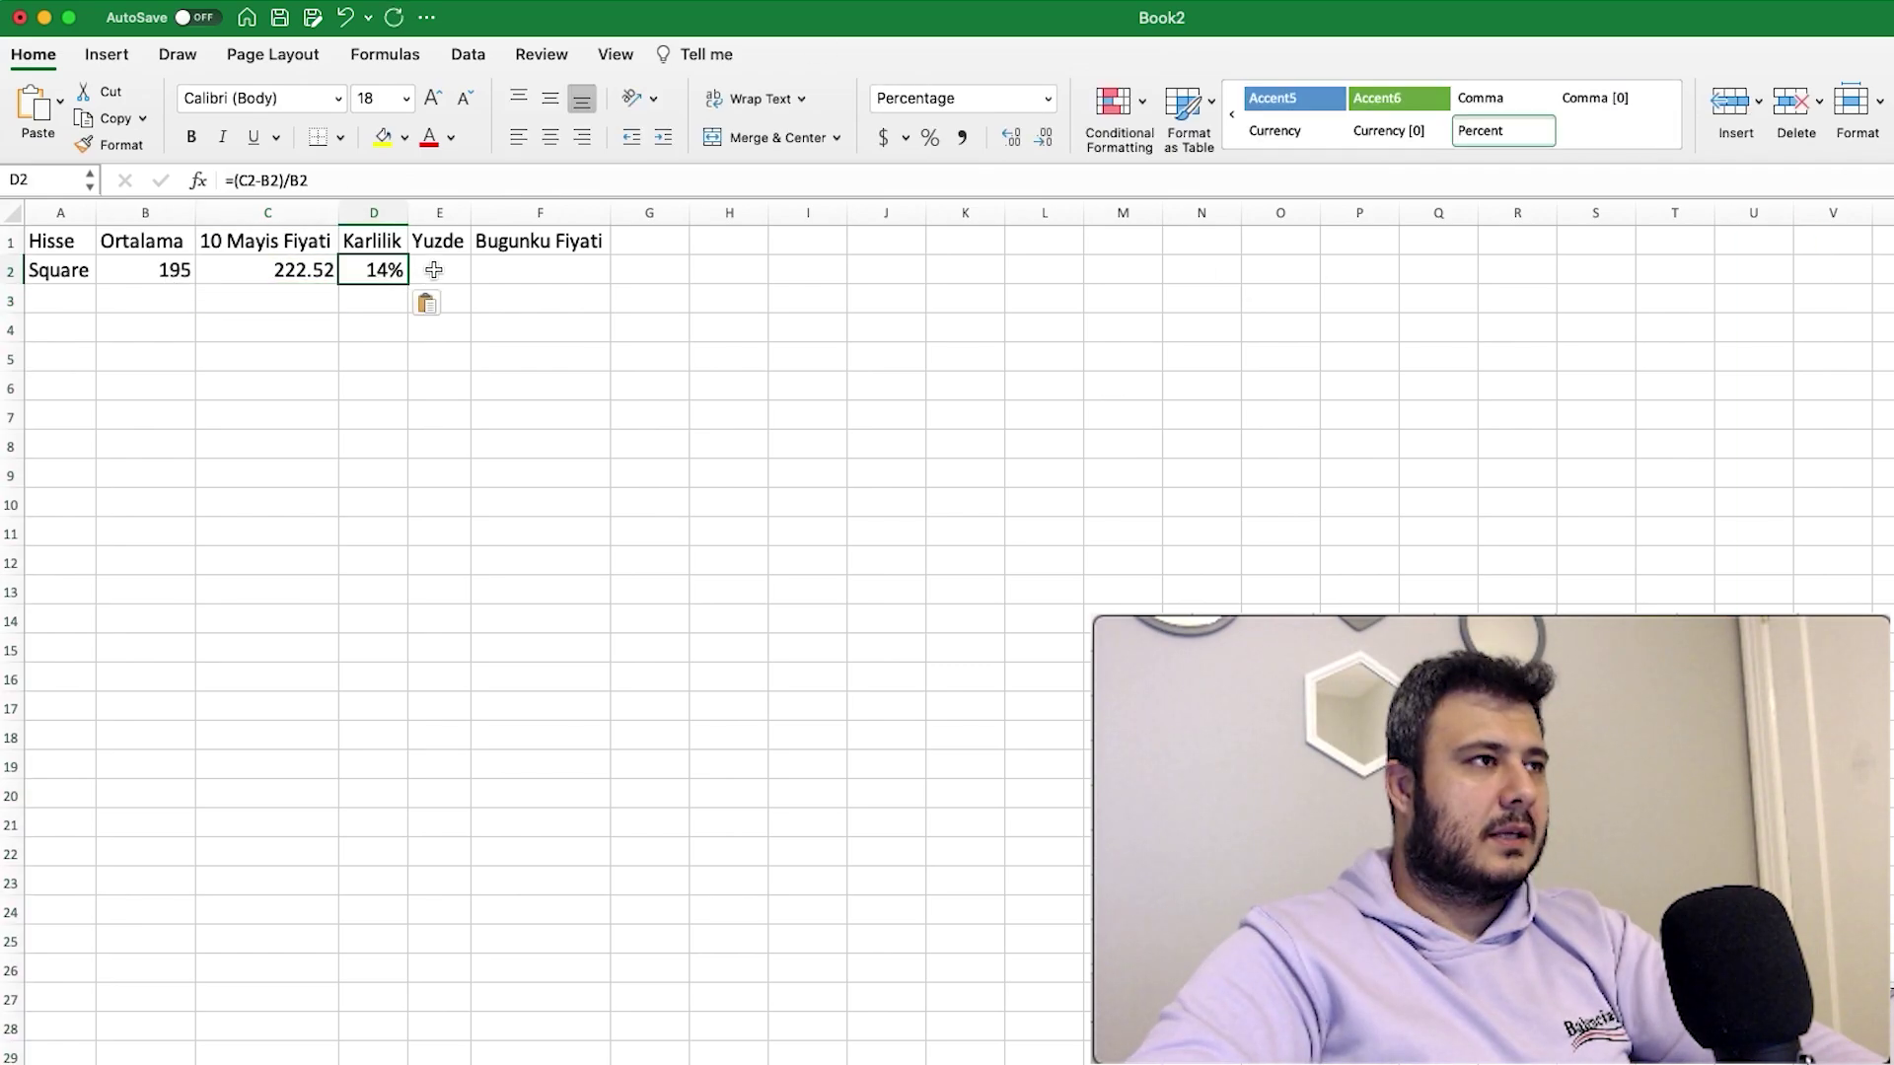
key(Right)
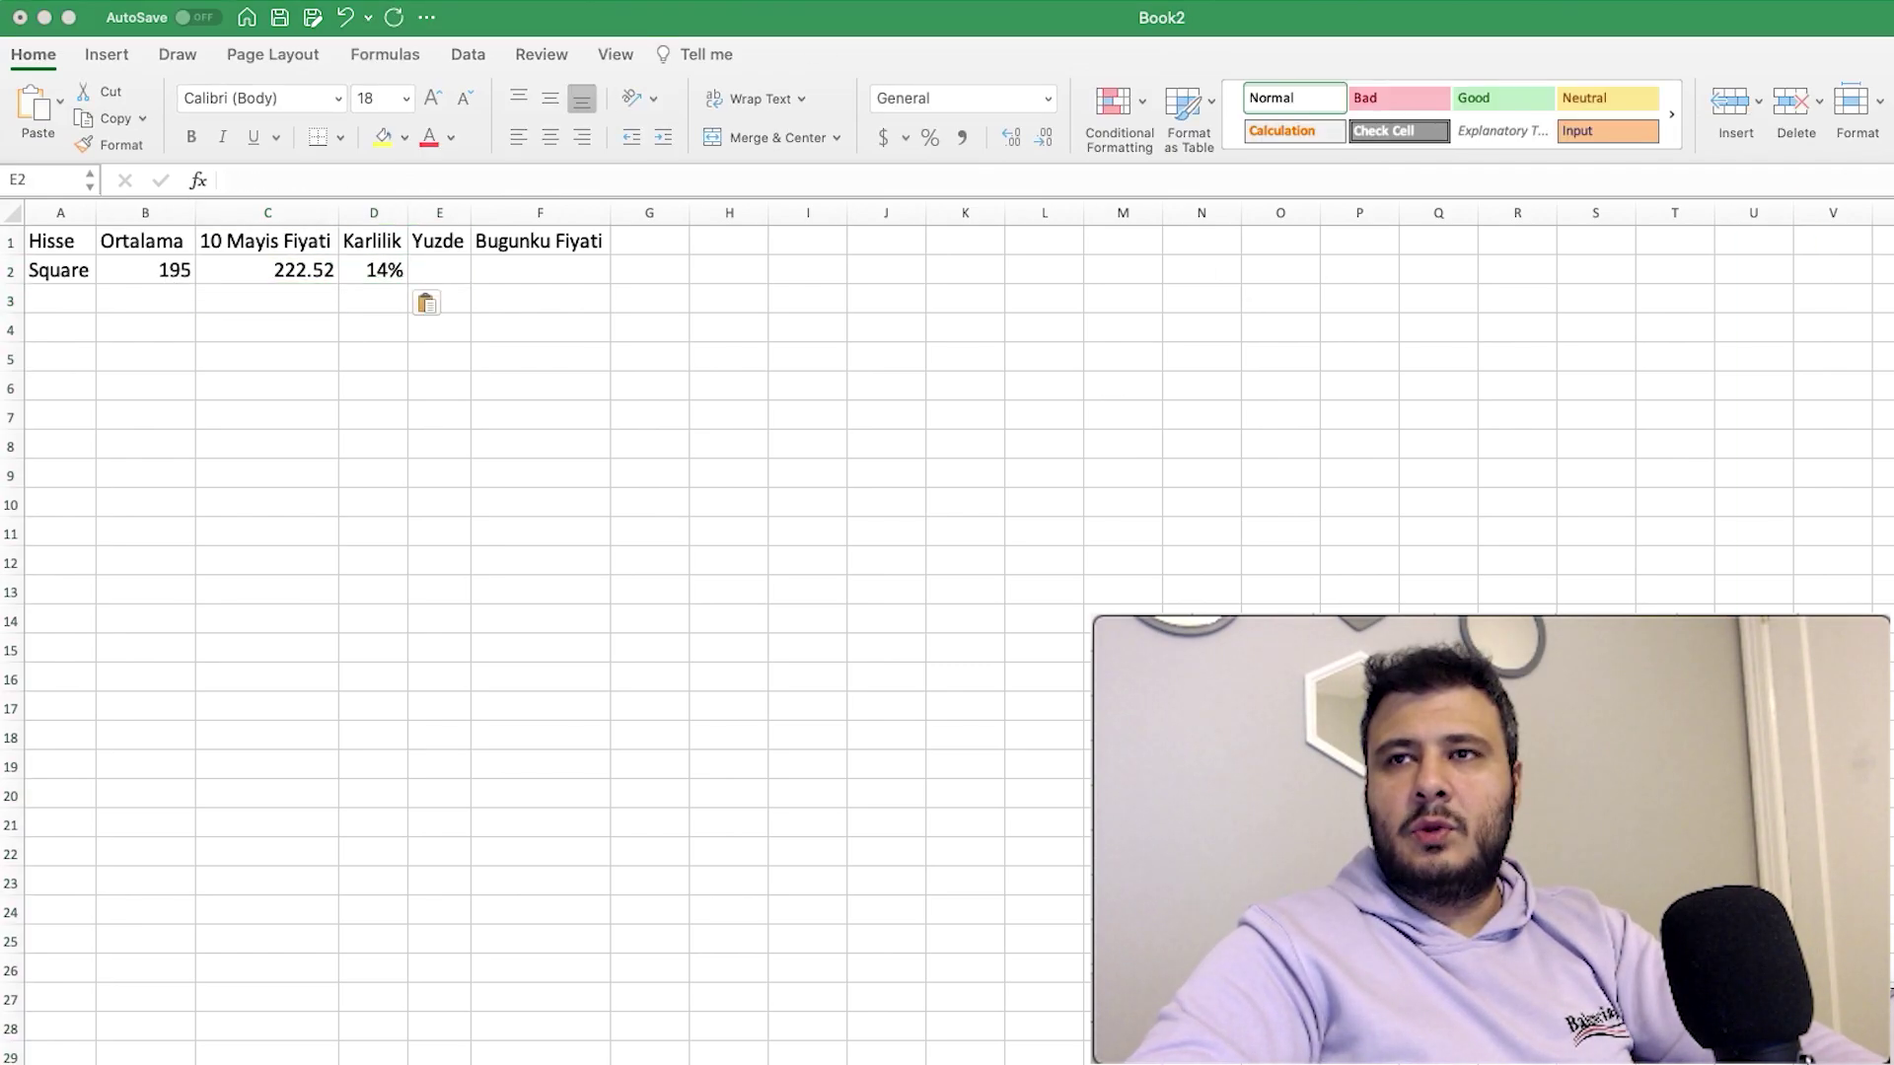
click(427, 281)
text(3%)
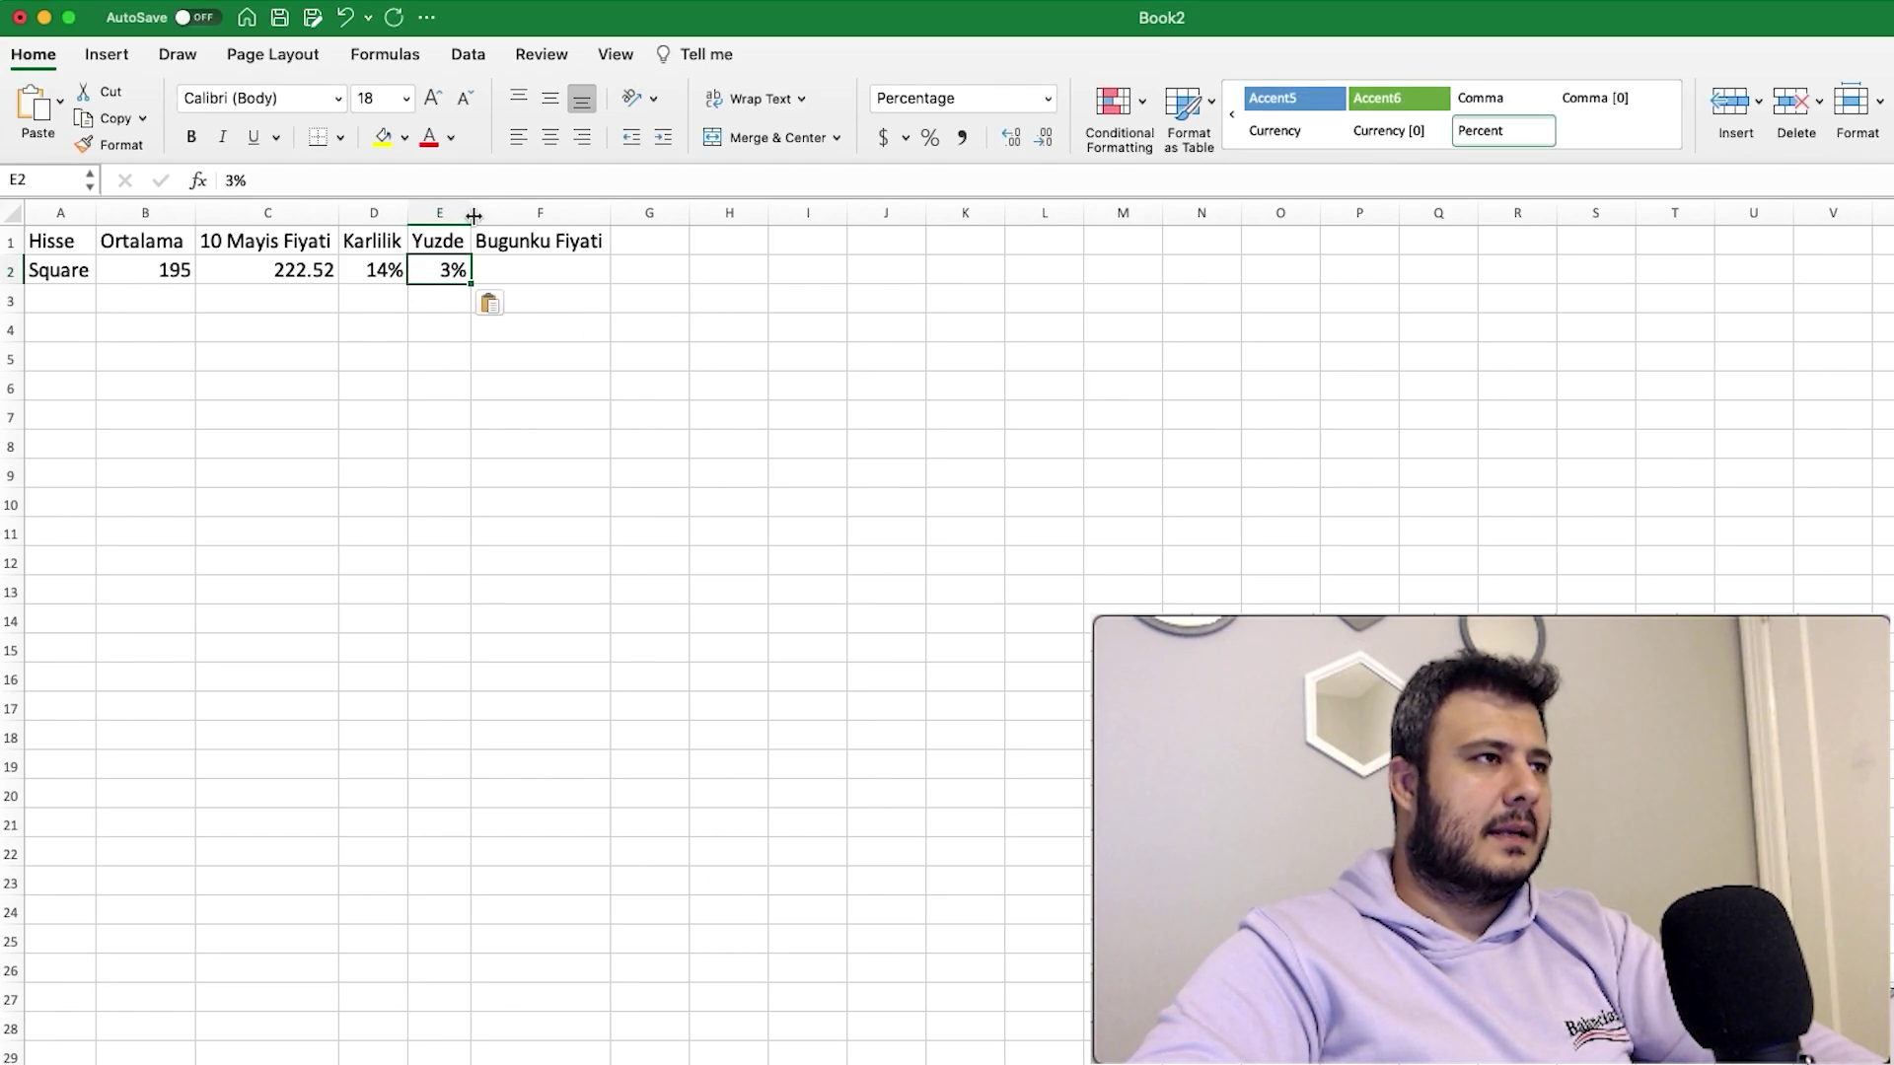
click(473, 216)
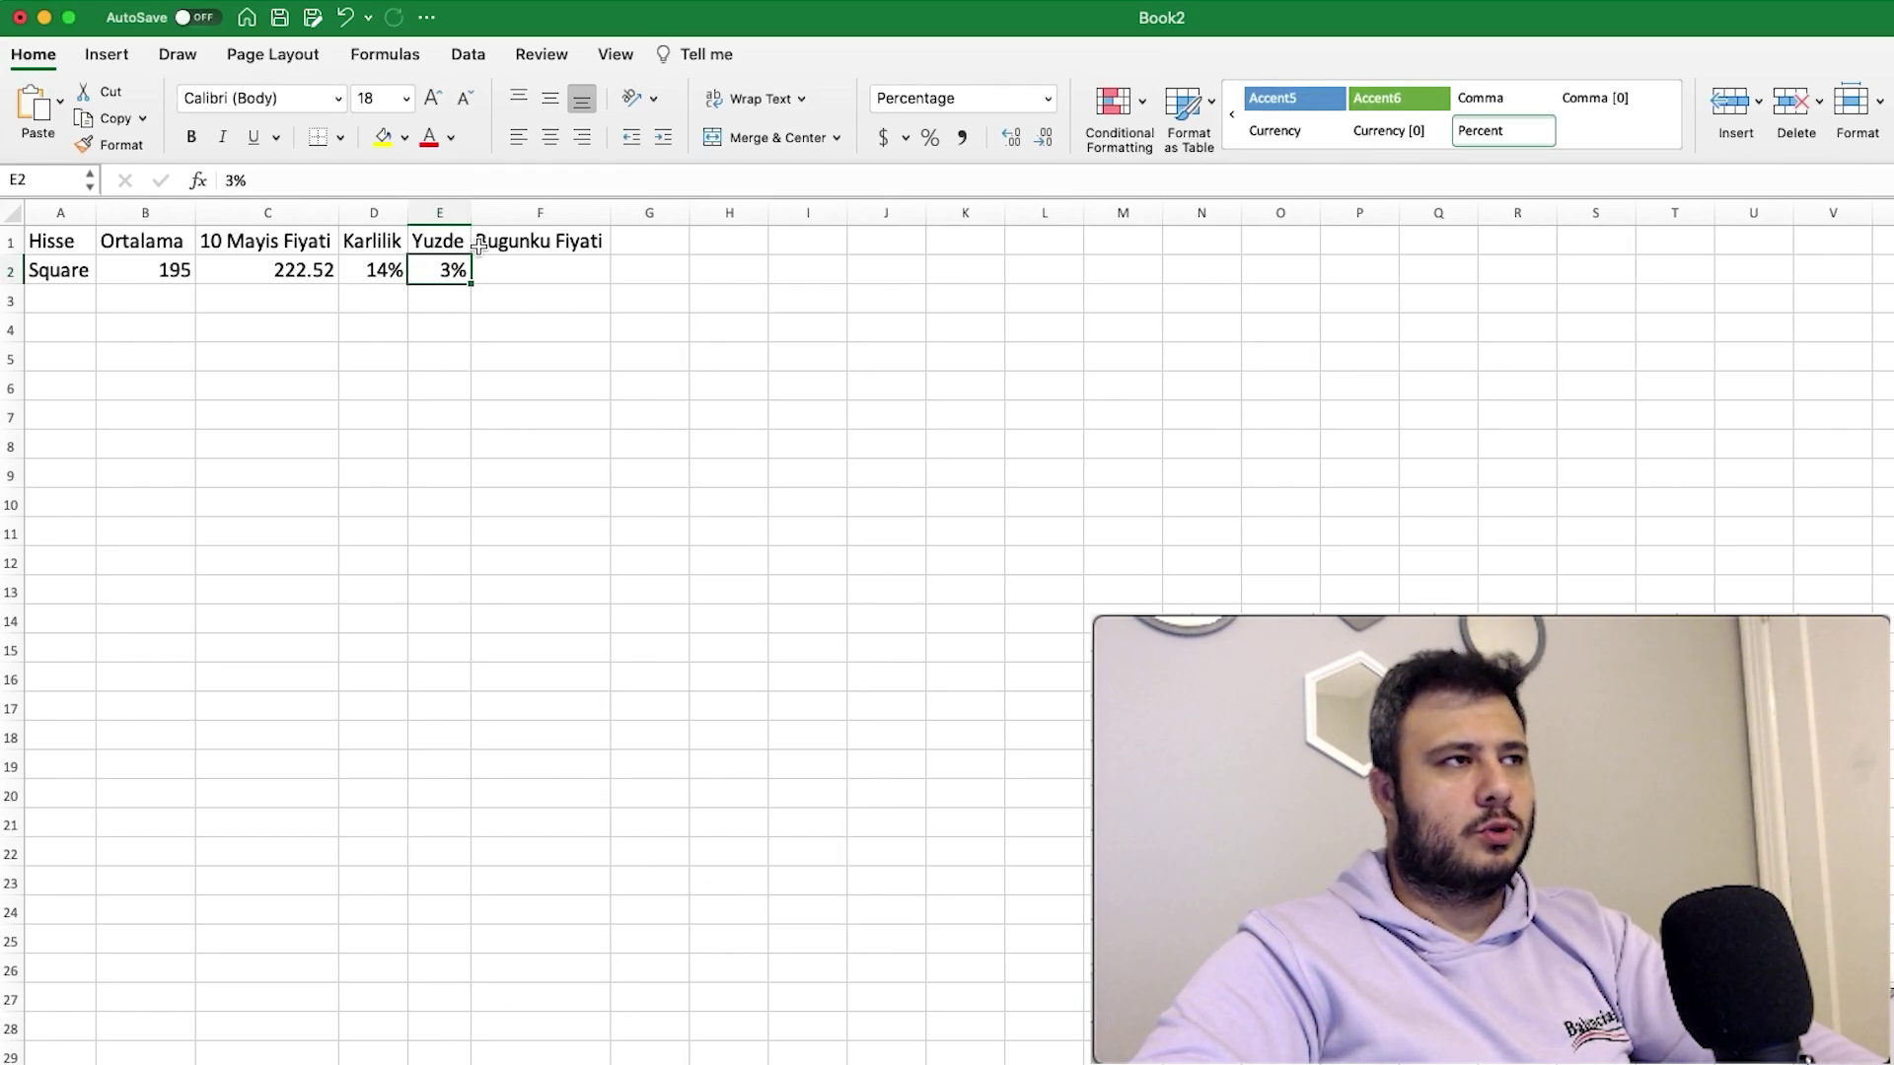
Check Square's current share price in the browser for cell F2 and return to the workbook.
click(532, 268)
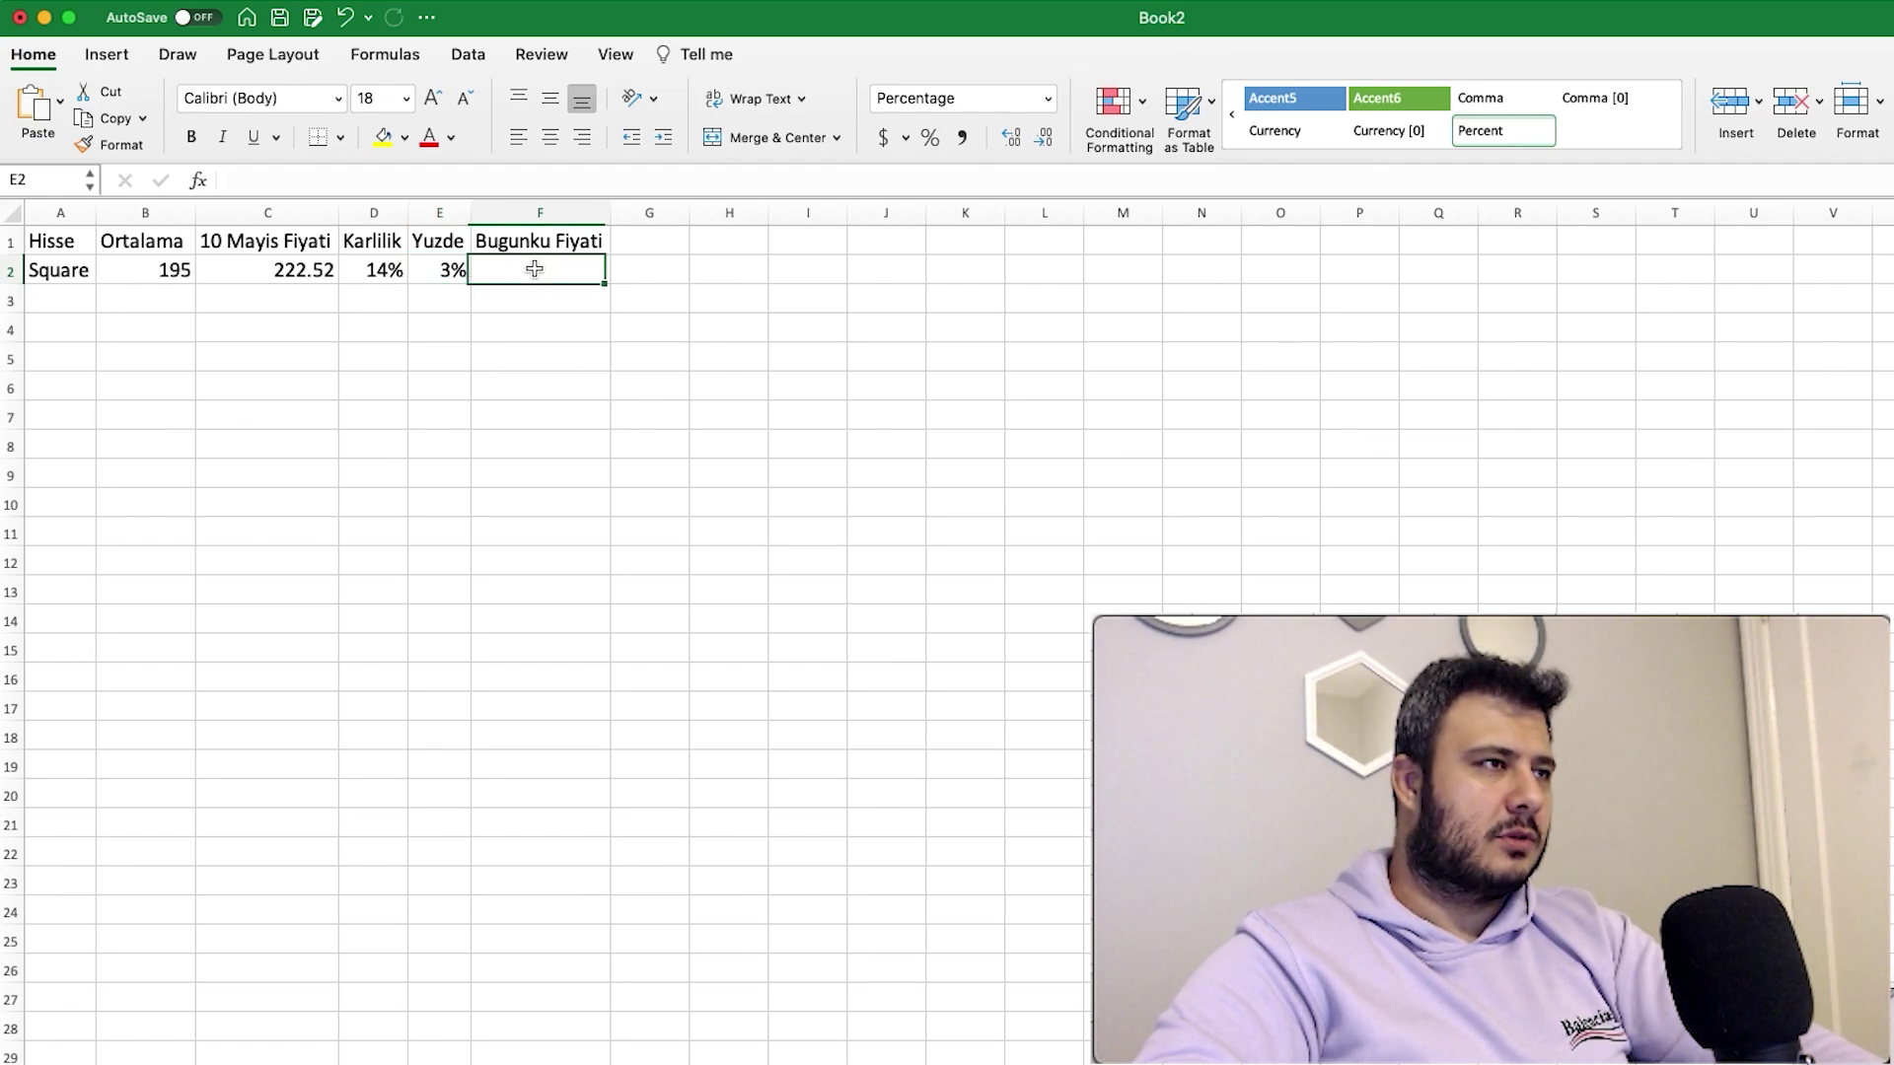
key(super+Tab)
key(super+Tab)
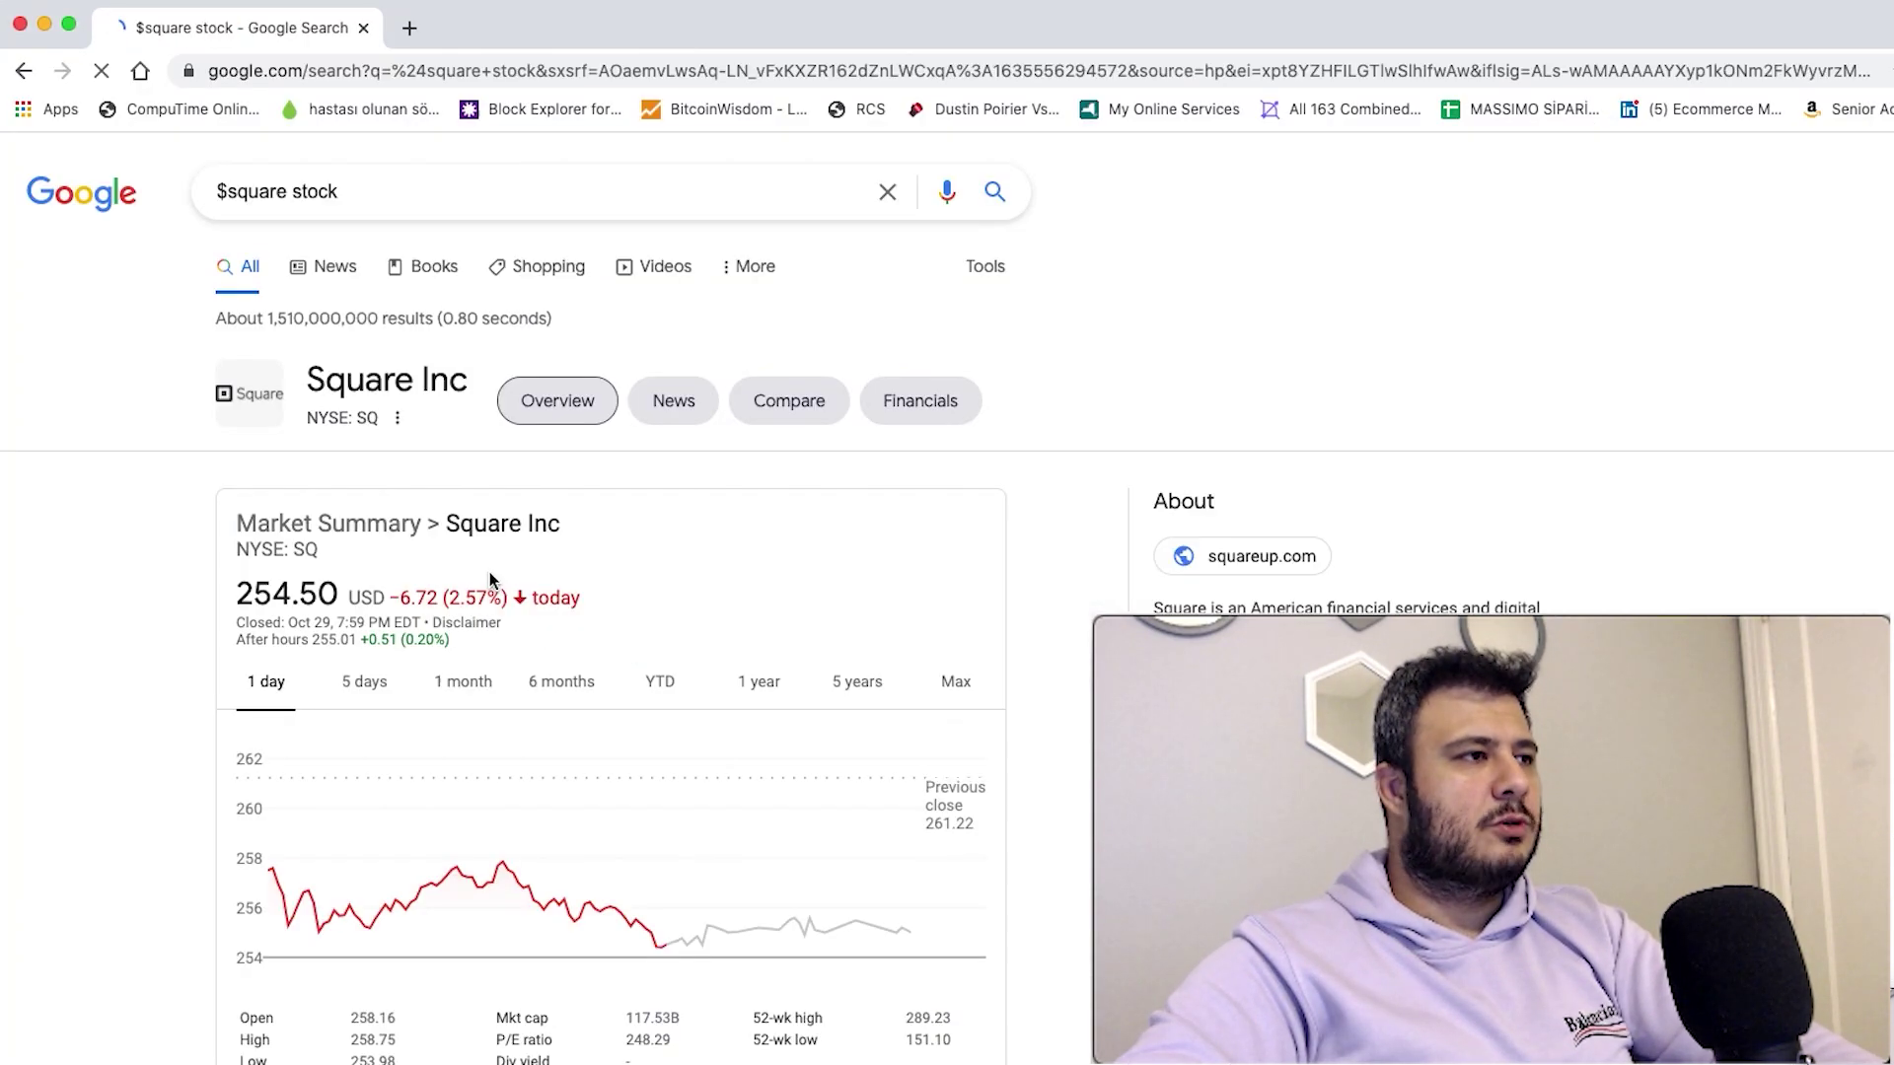
key(super+Tab)
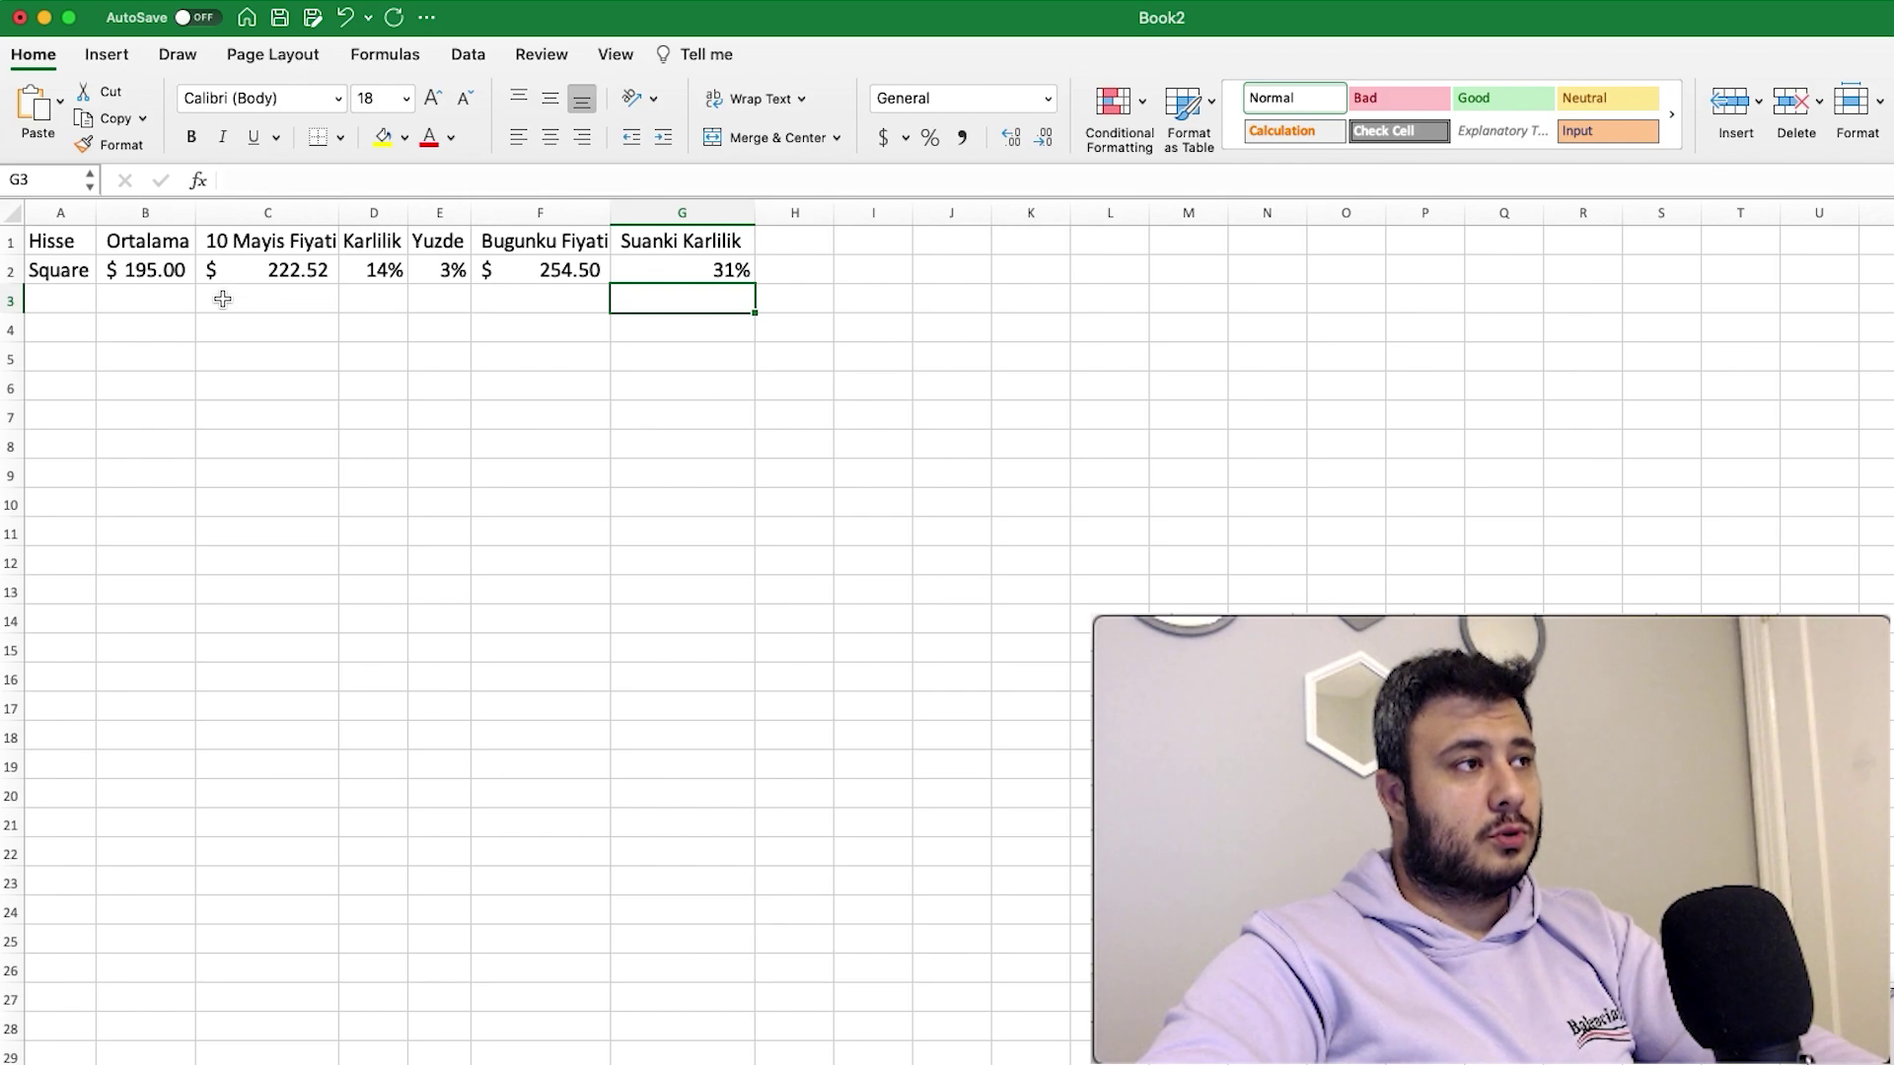
Add Nio as the next stock in A3 with an average price of 36.13 in B3.
click(56, 291)
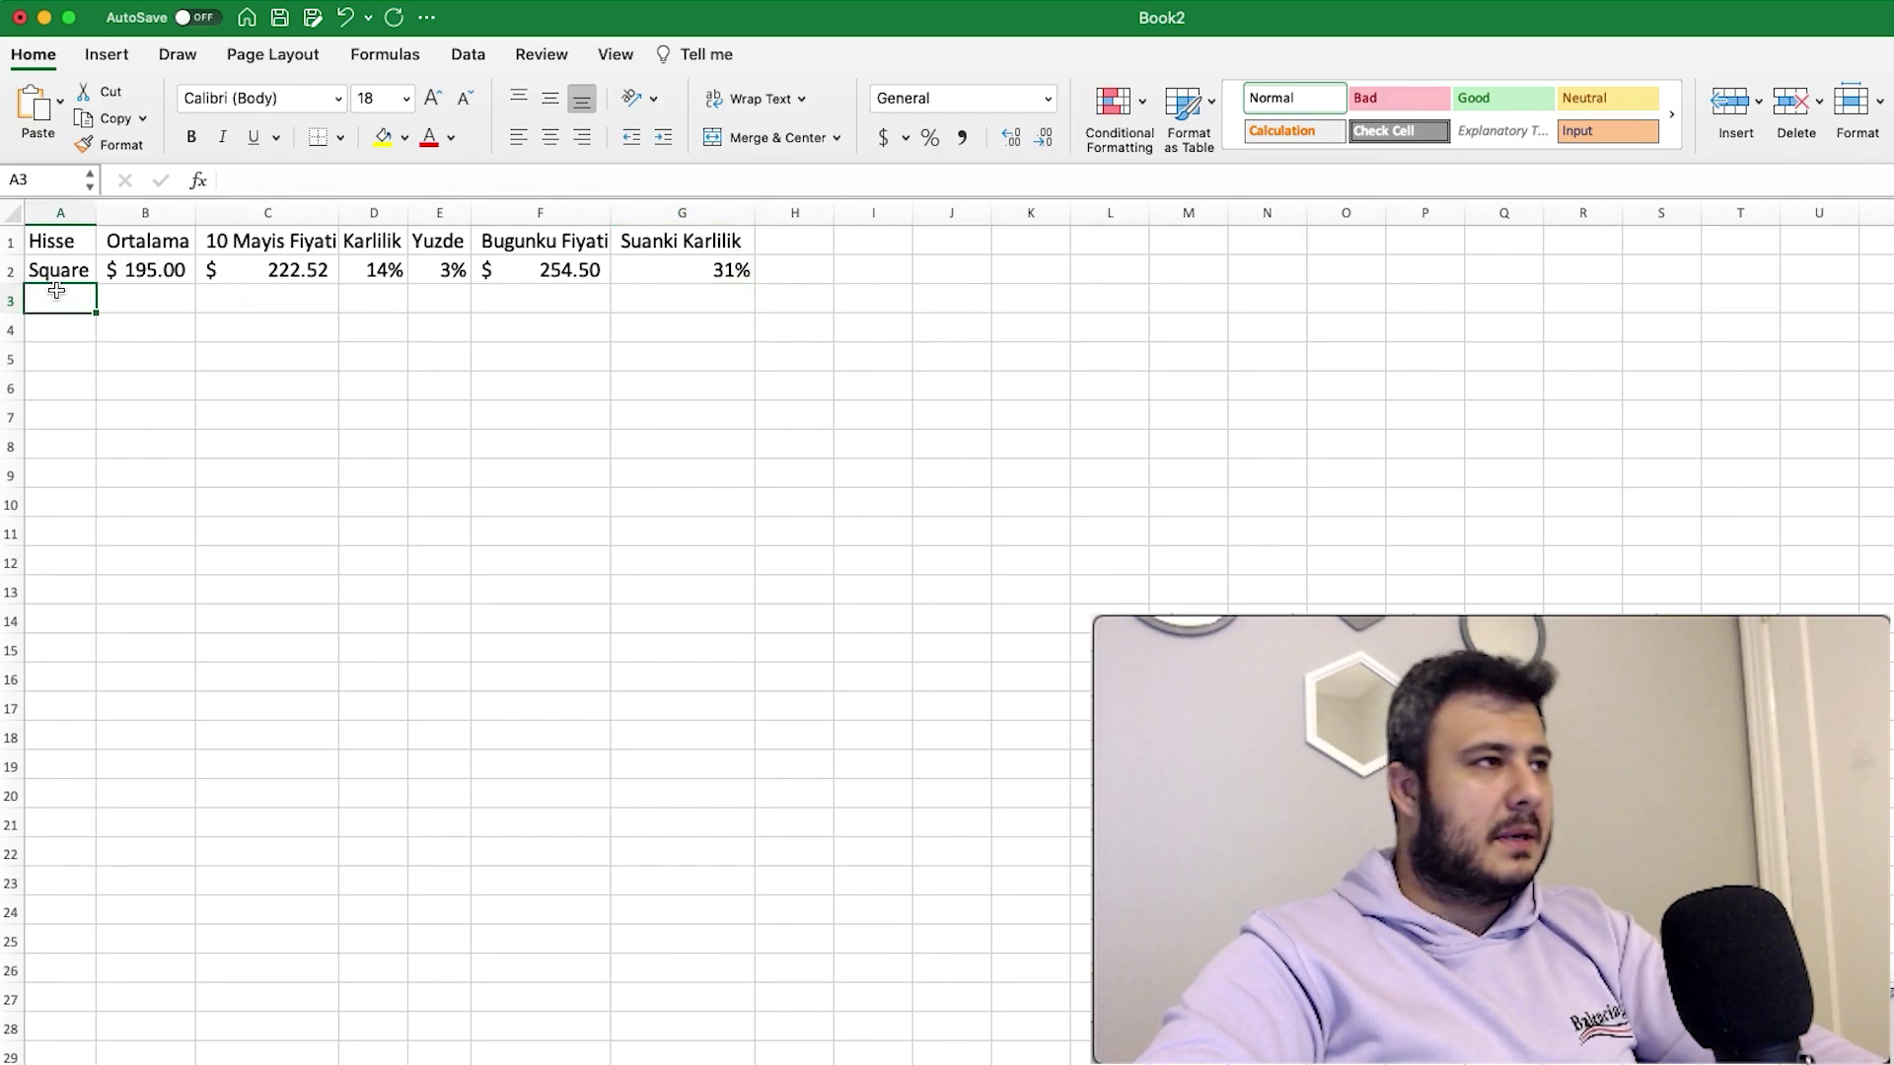
text(Nio)
key(Return)
key(Up)
key(Right)
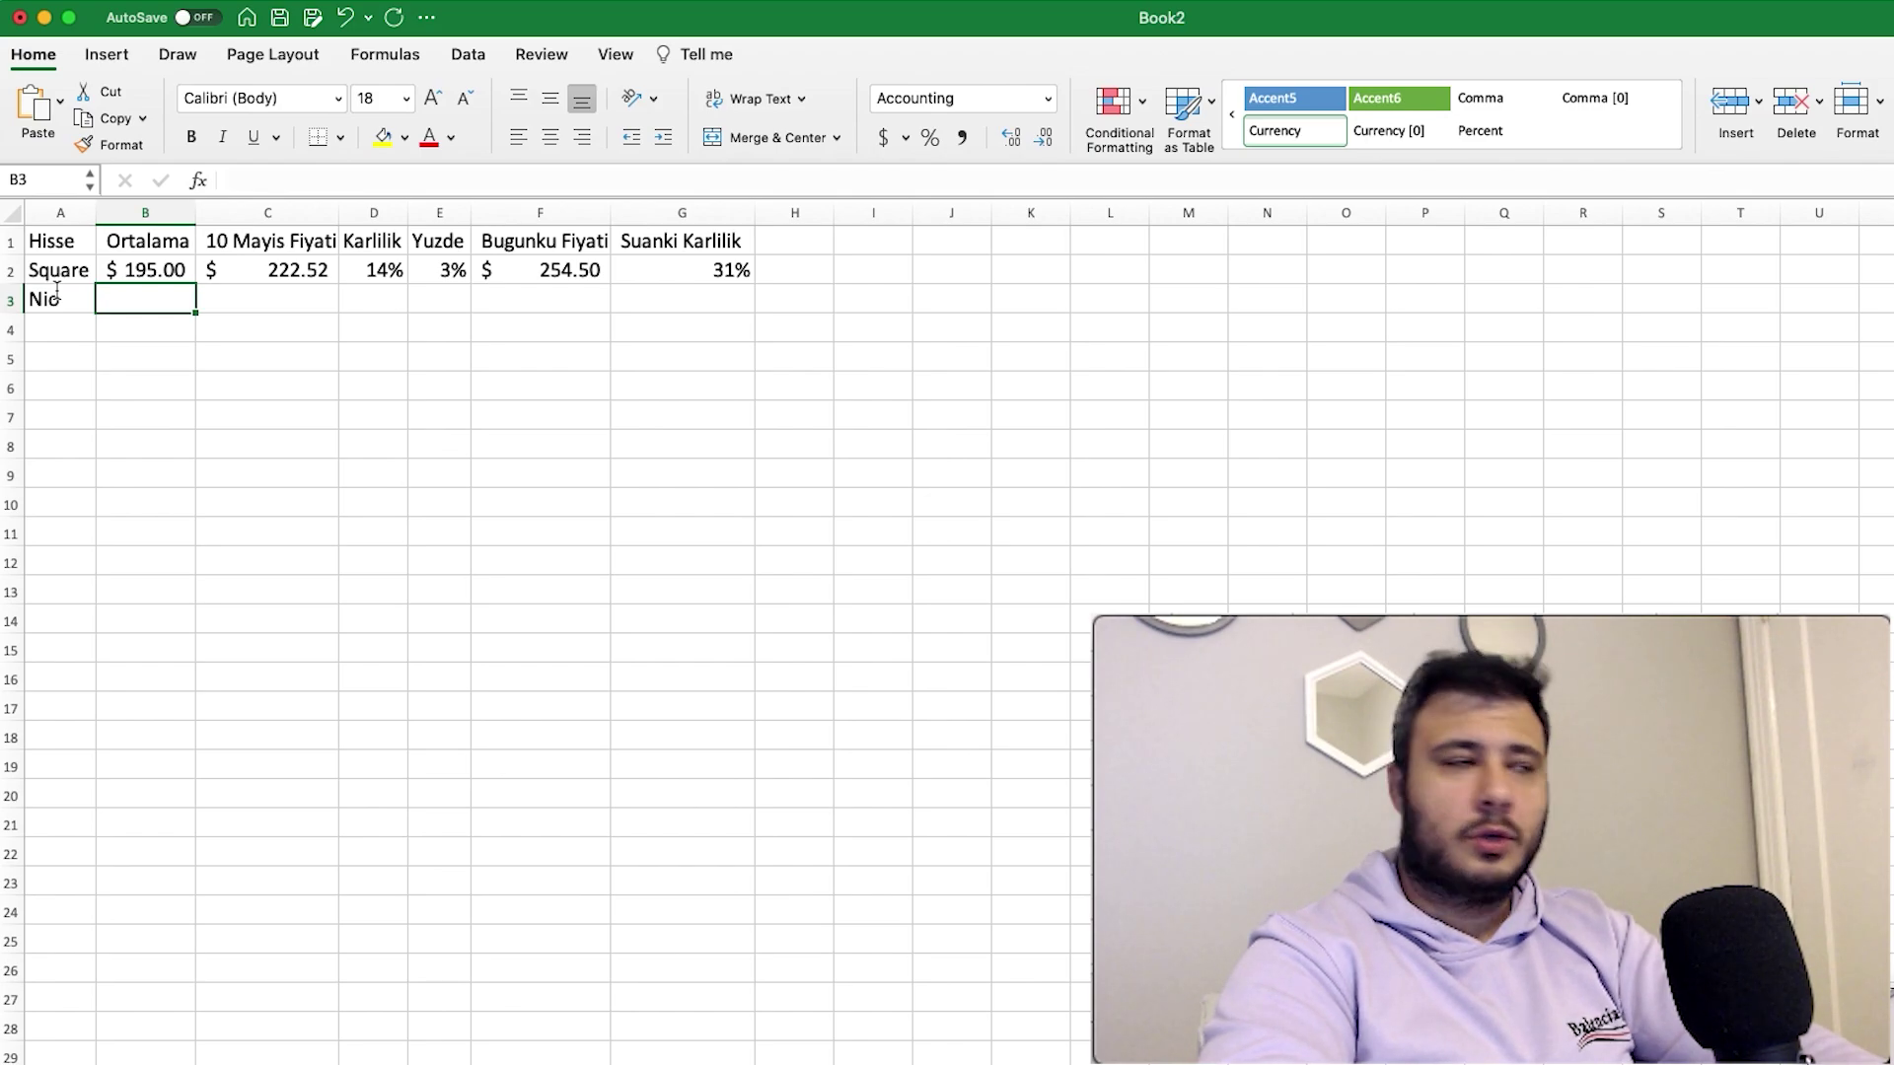
text(365)
text(13)
key(Return)
Enter 38.62 as Nio's 10 May price in C3.
key(Up)
key(Right)
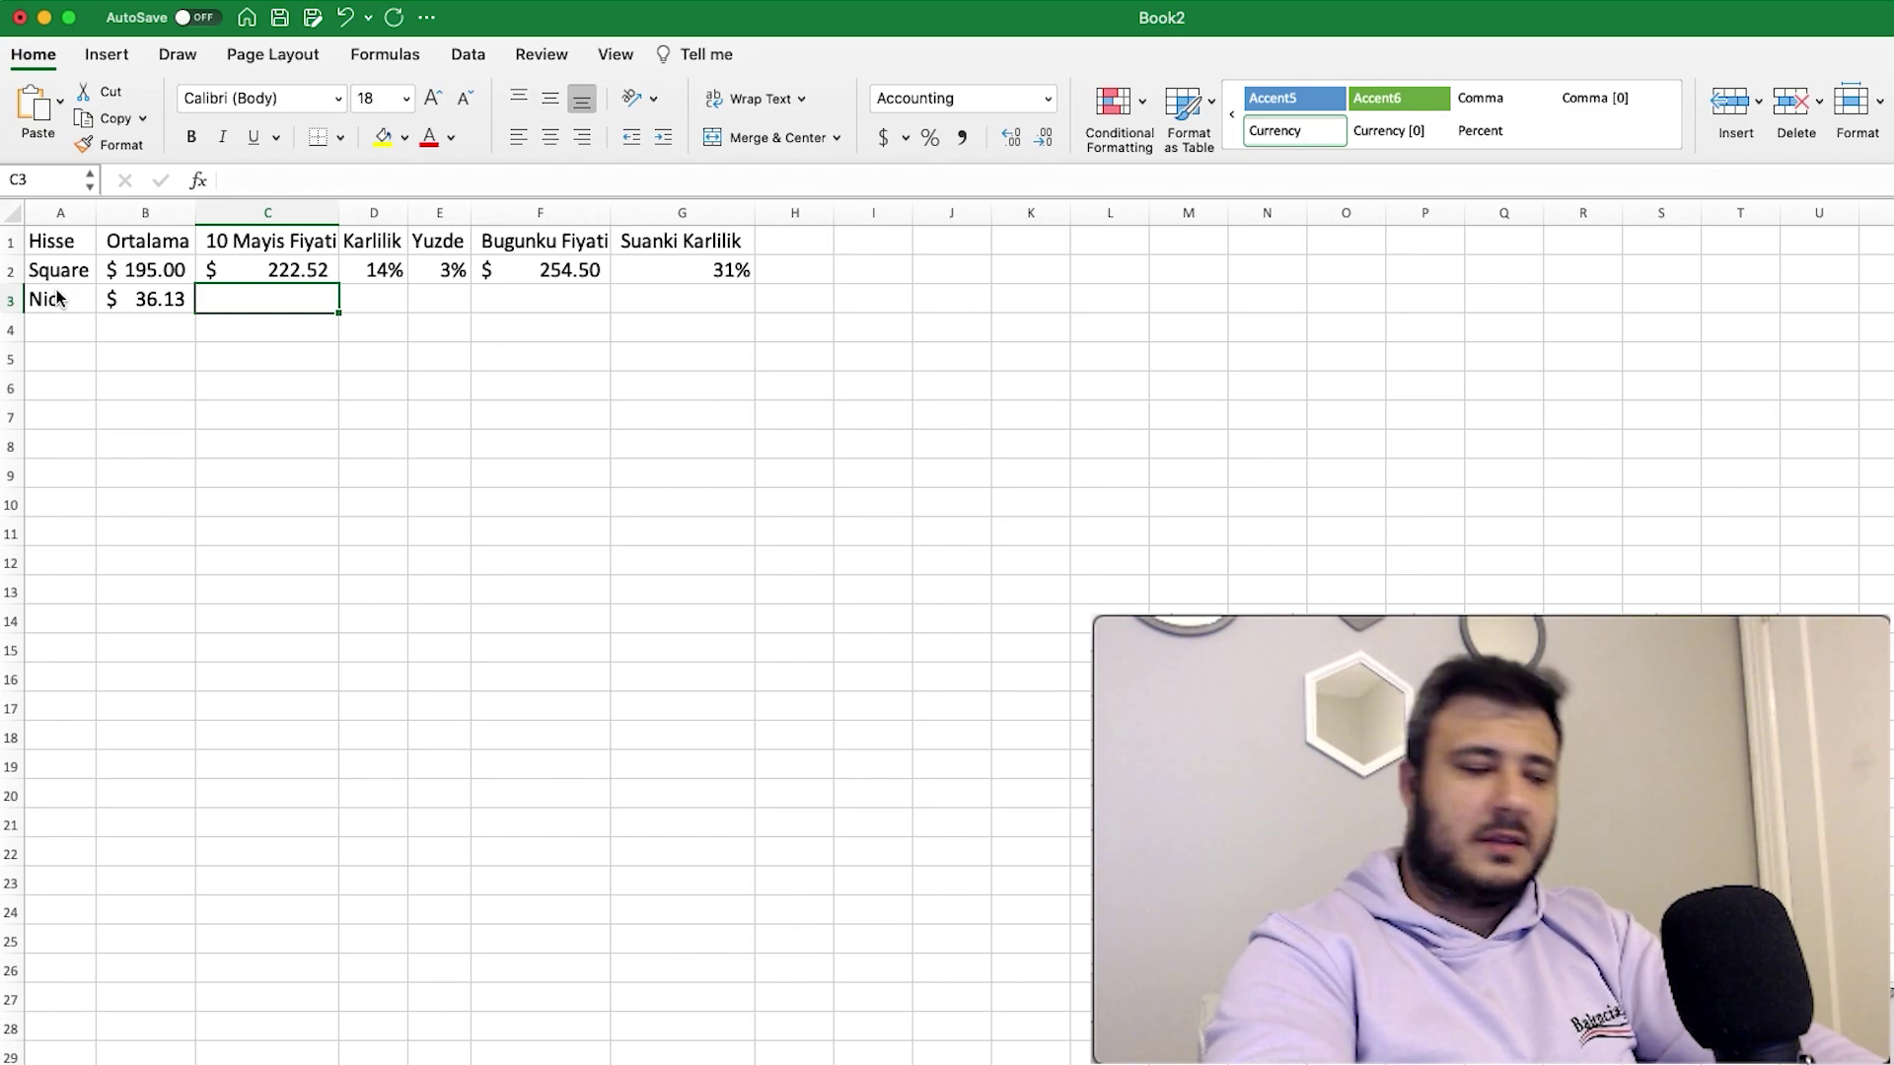
text(38.62)
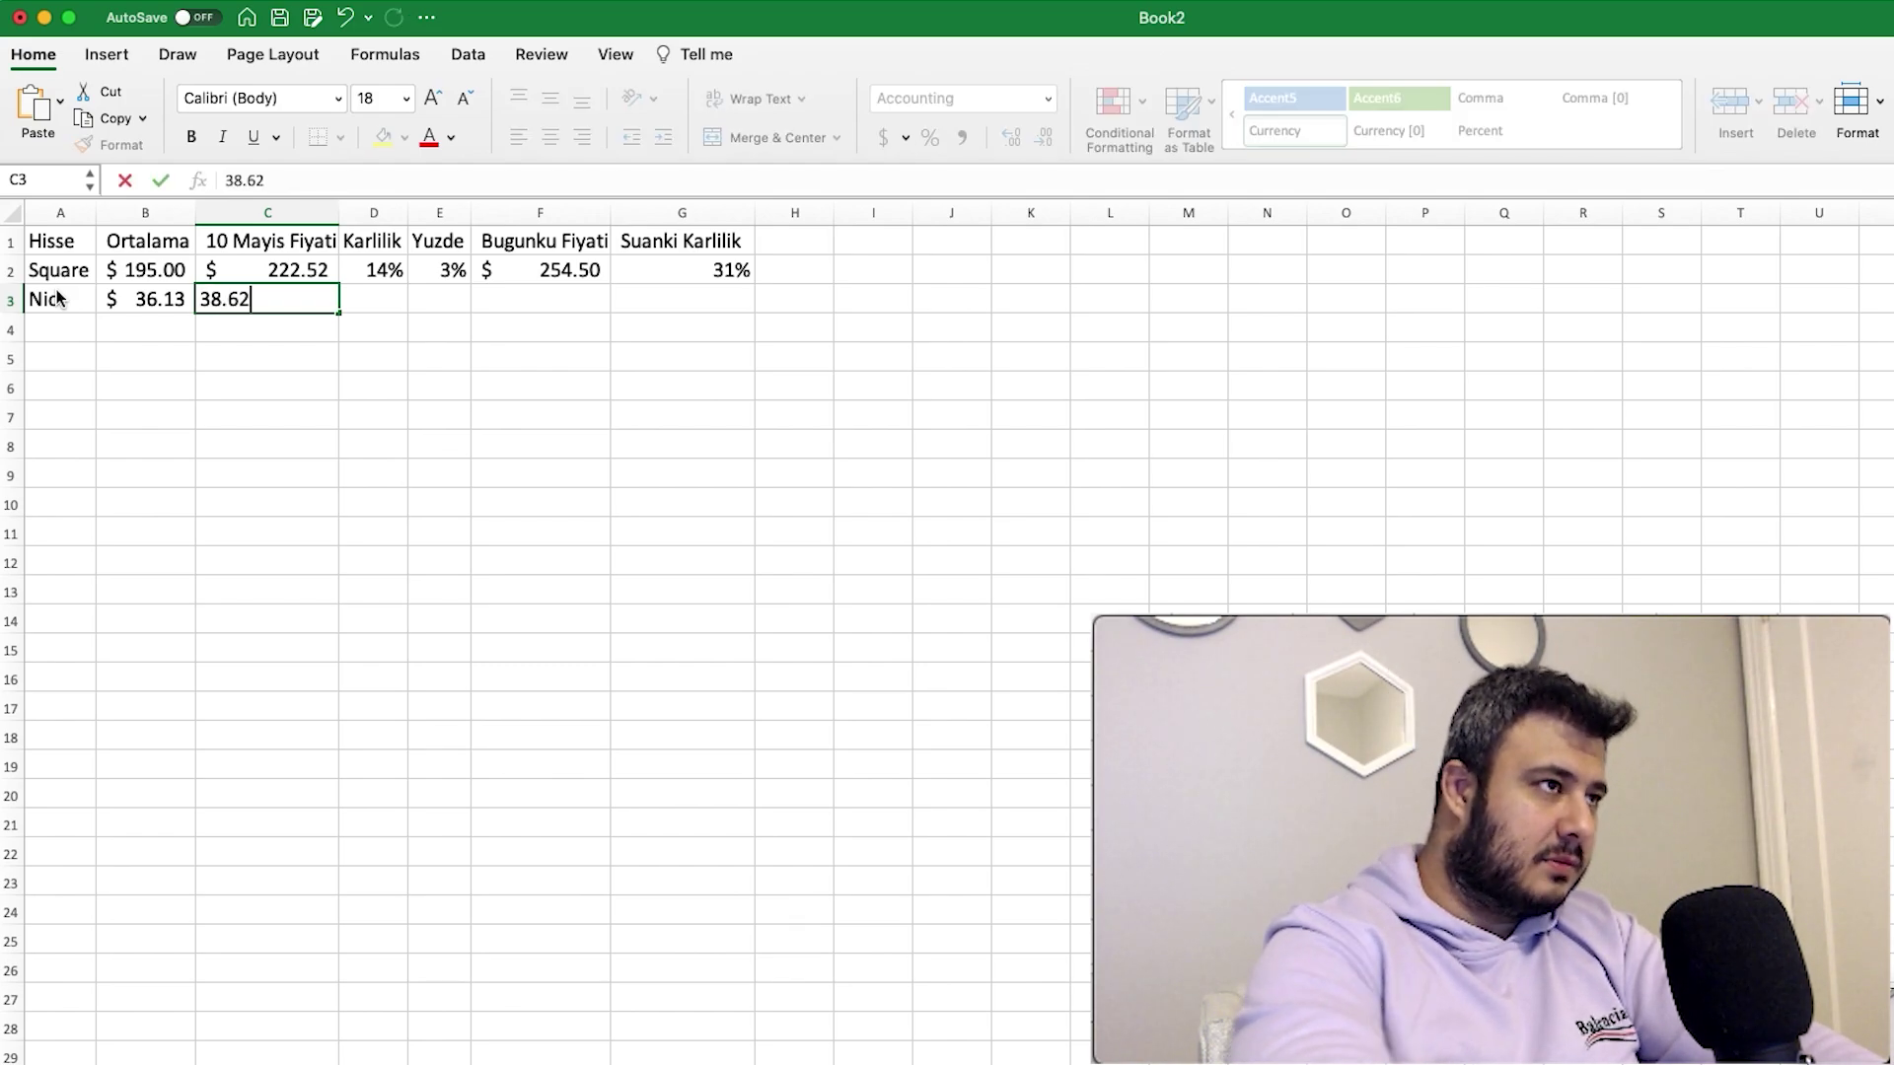
key(Return)
Copy the Karlilik formula from D2 down to D3 for Nio.
key(Up)
key(Right)
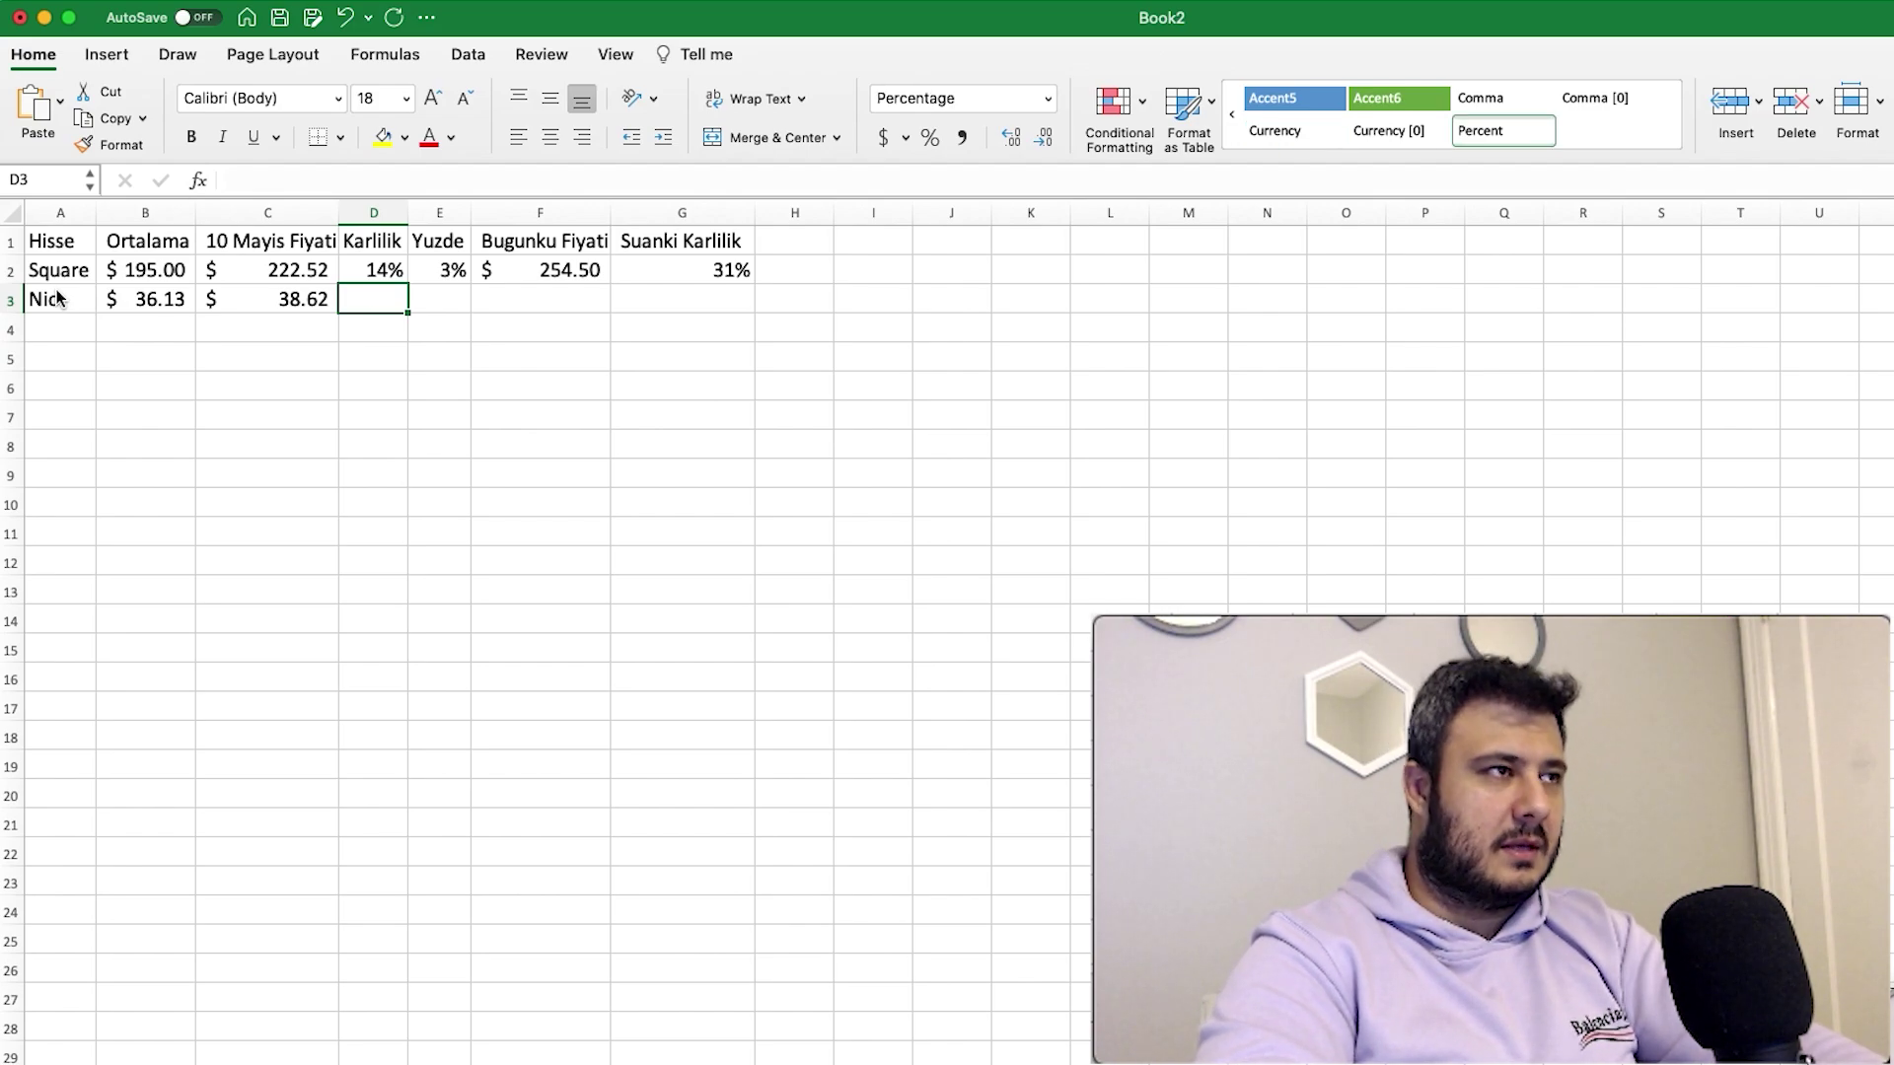
click(399, 268)
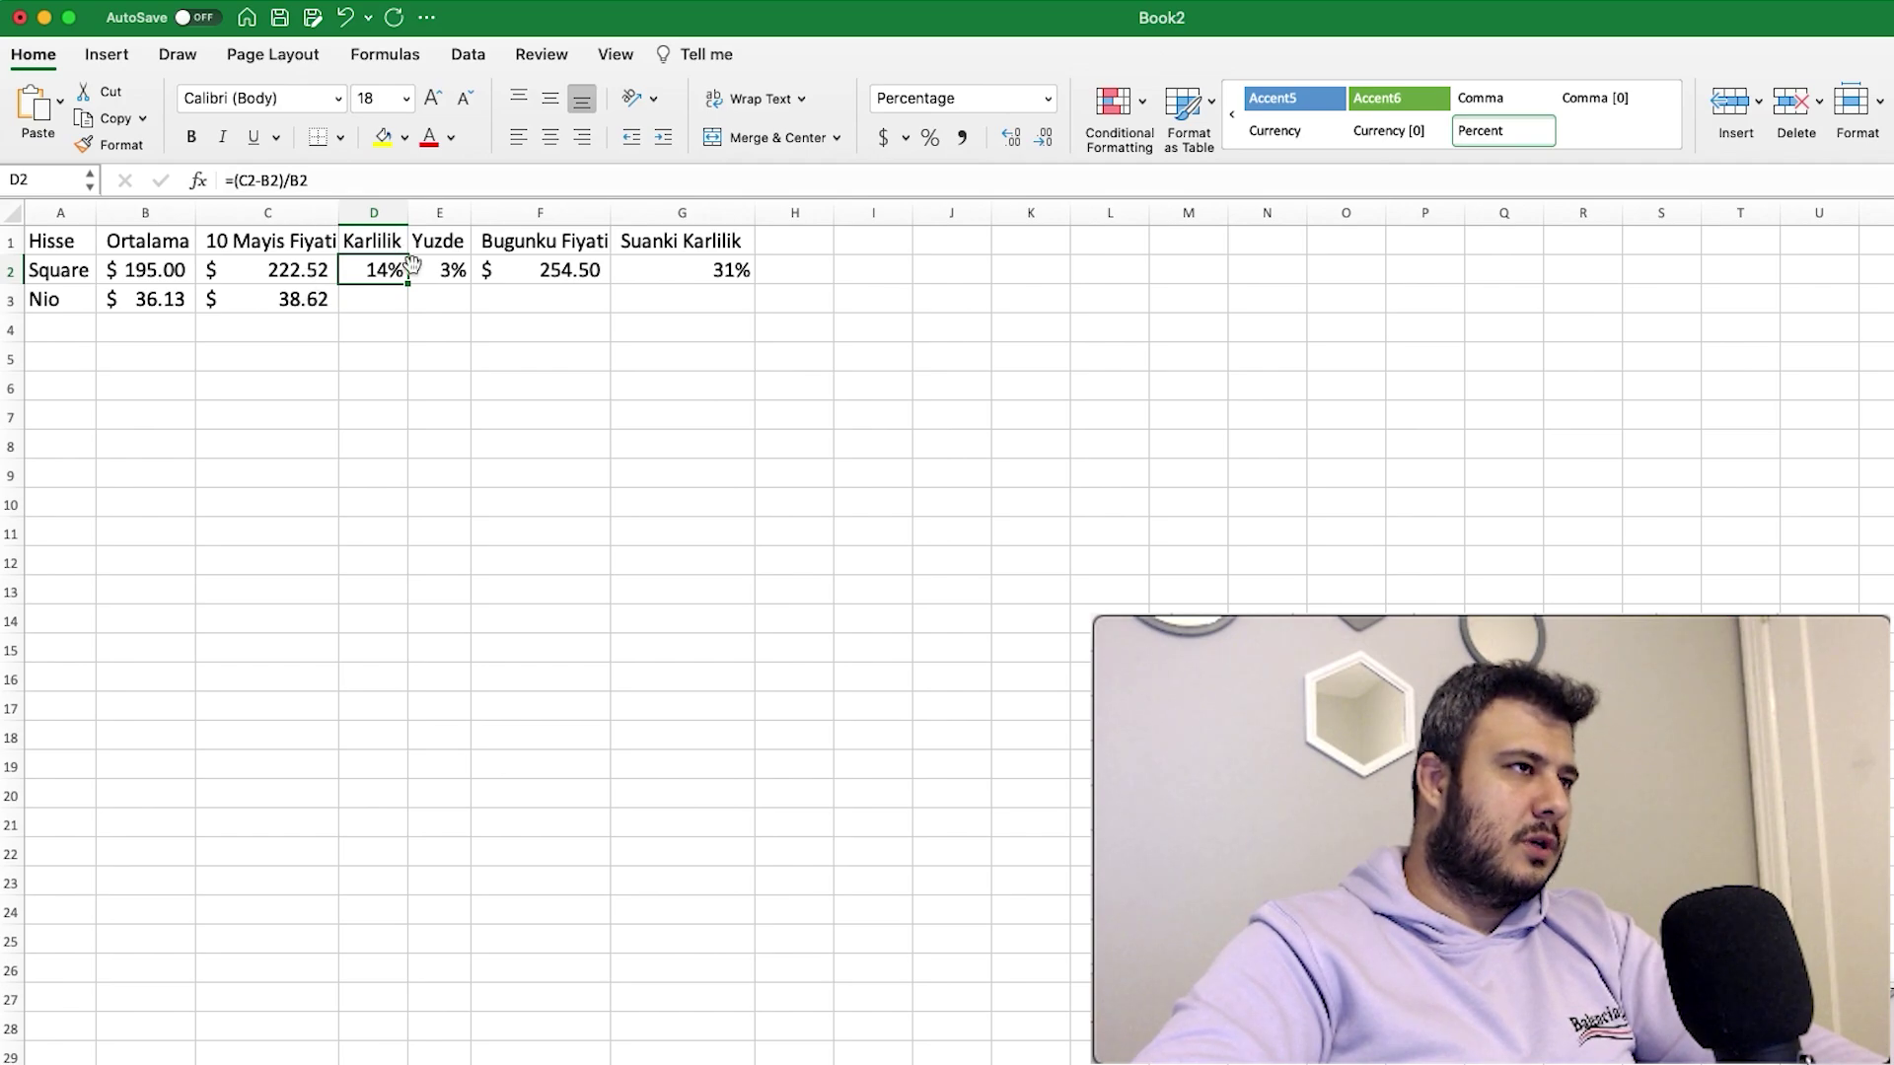
drag(409, 286, 405, 314)
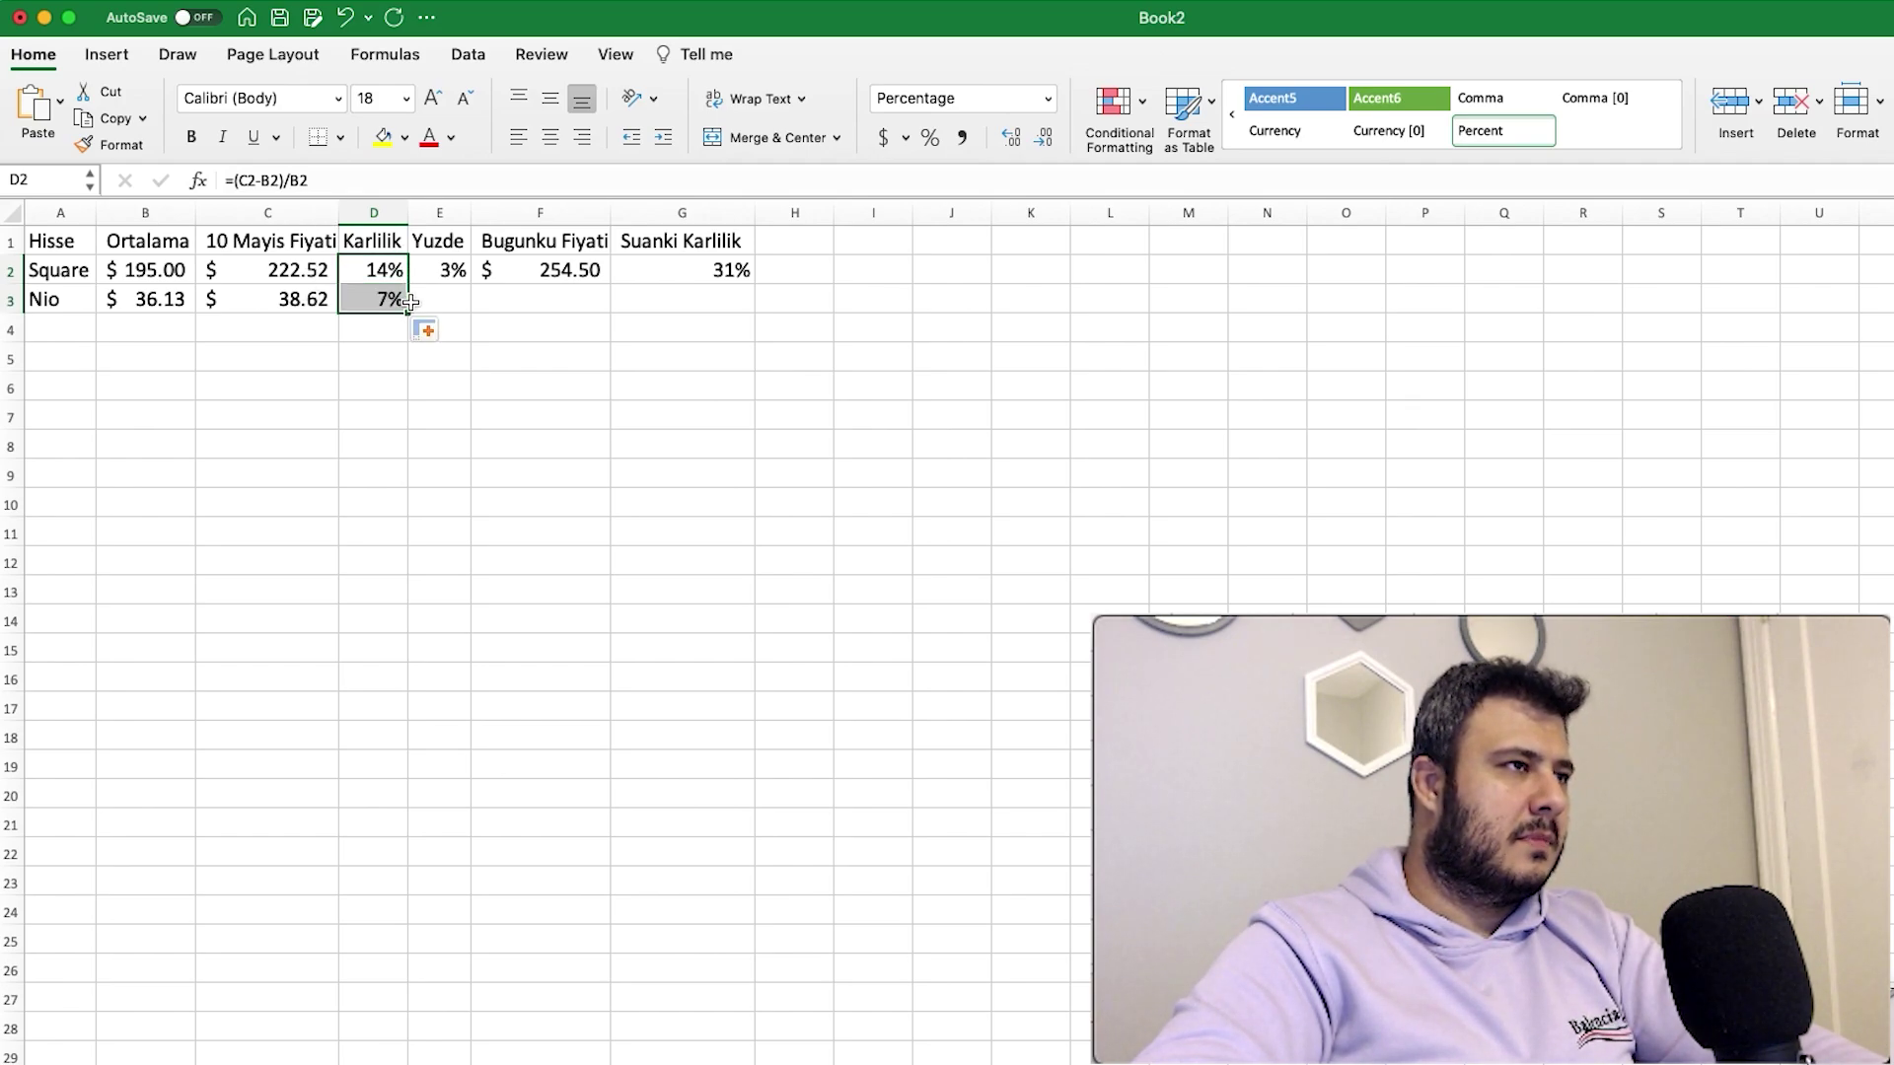
Copy the Yuzde percentage from E2 down to E3 and change Nio's value to 5%.
click(459, 281)
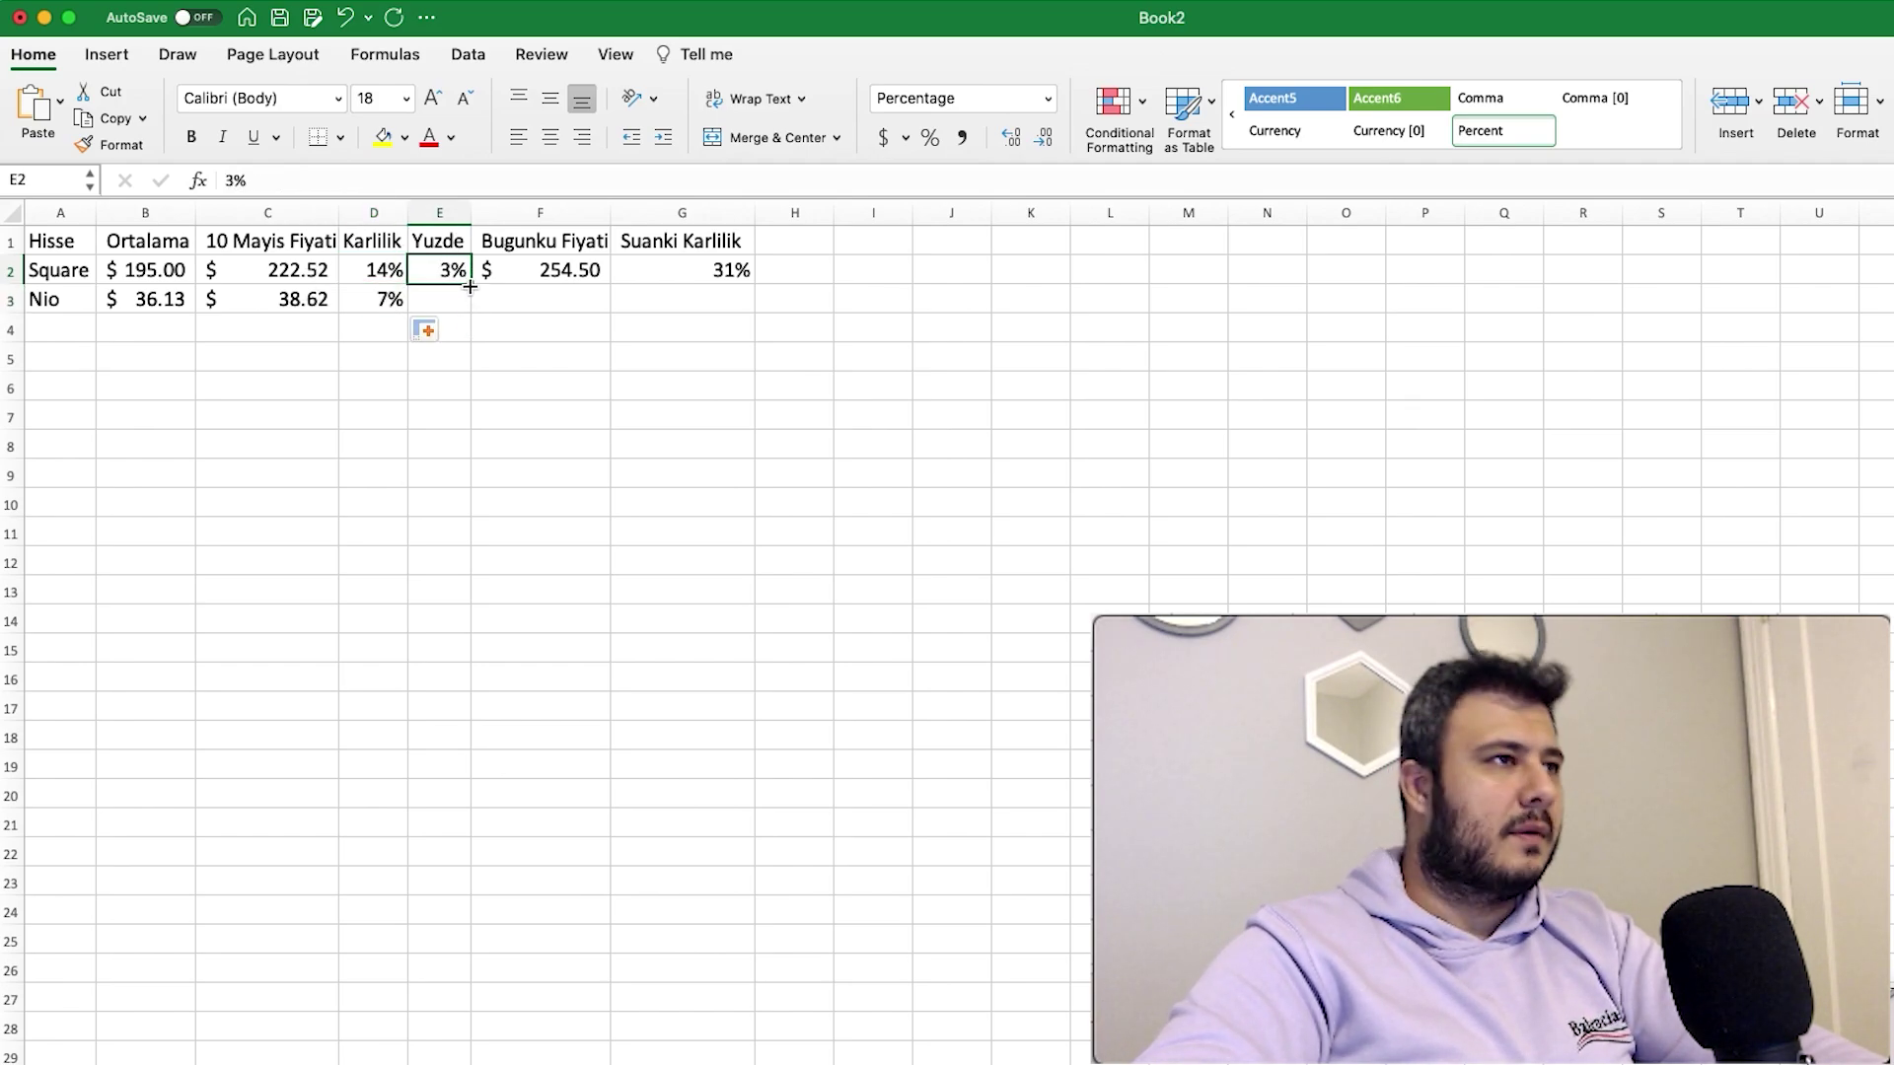
drag(471, 283, 463, 305)
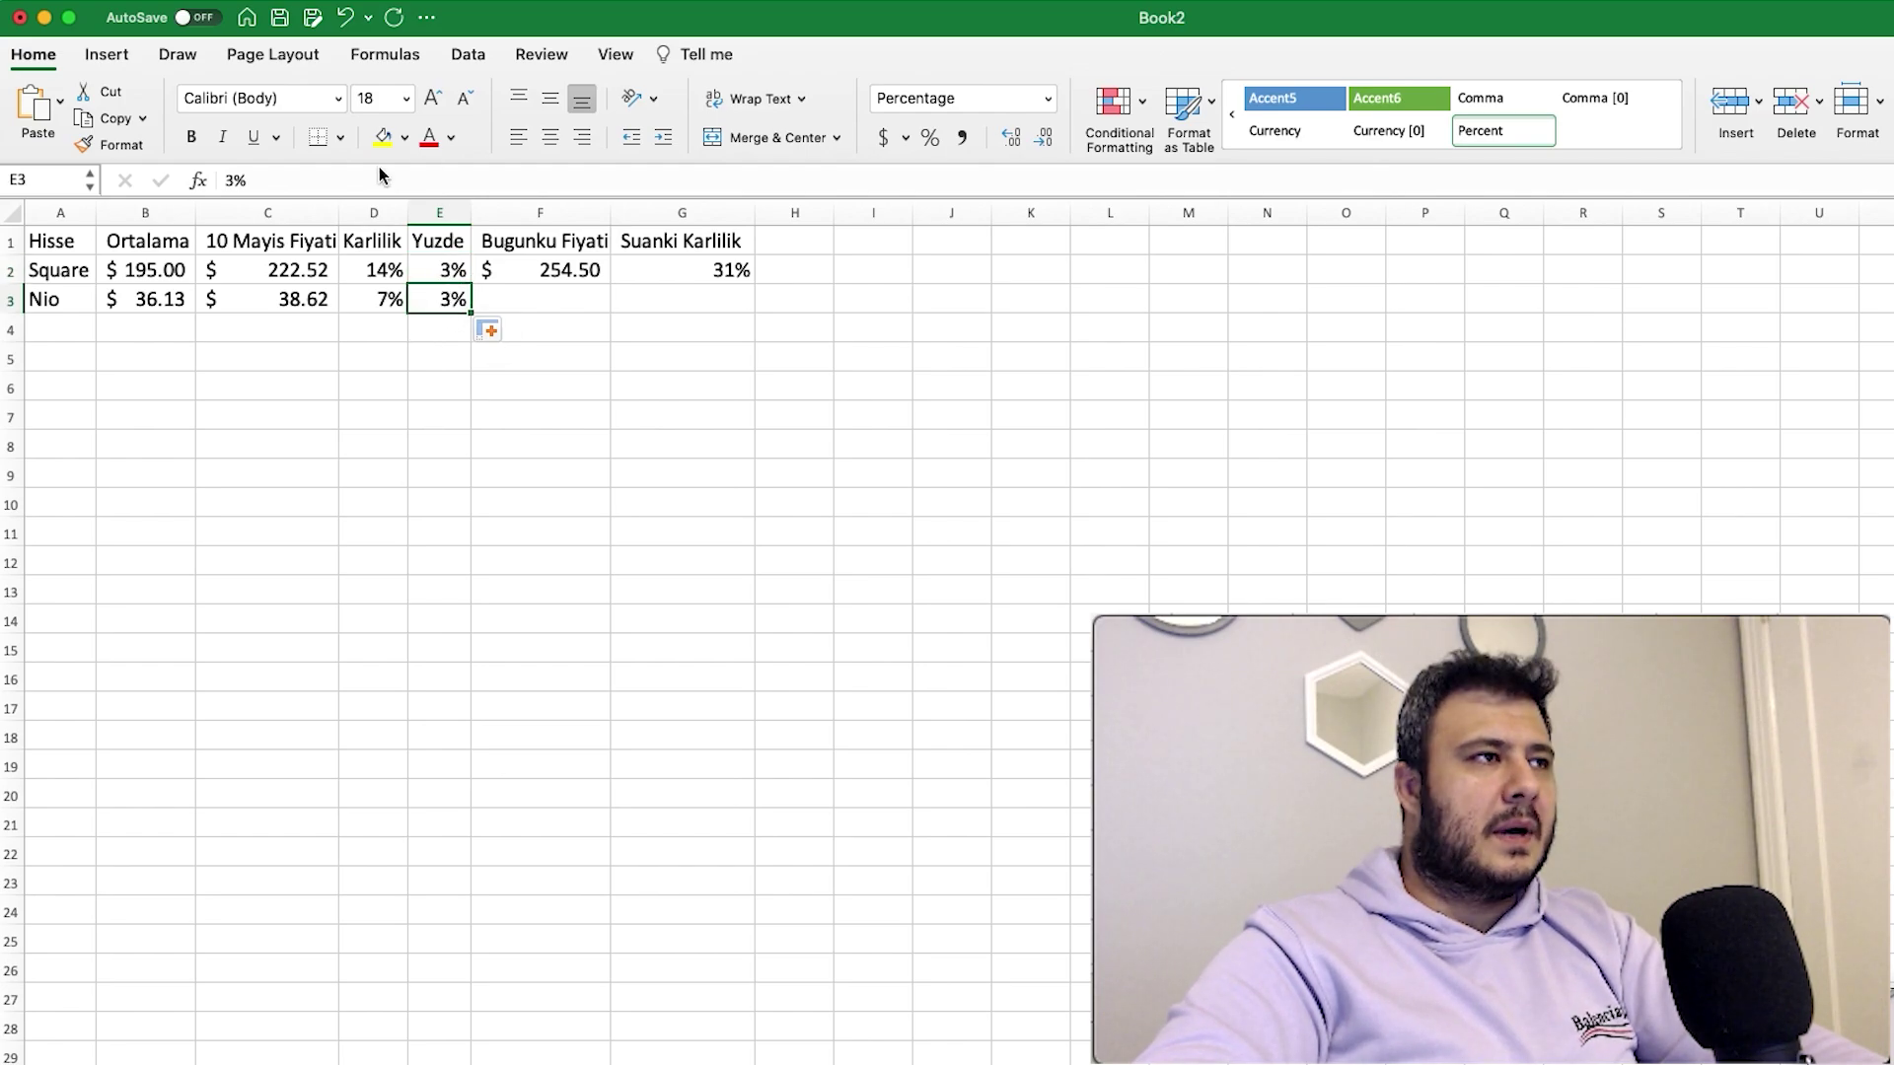
click(237, 181)
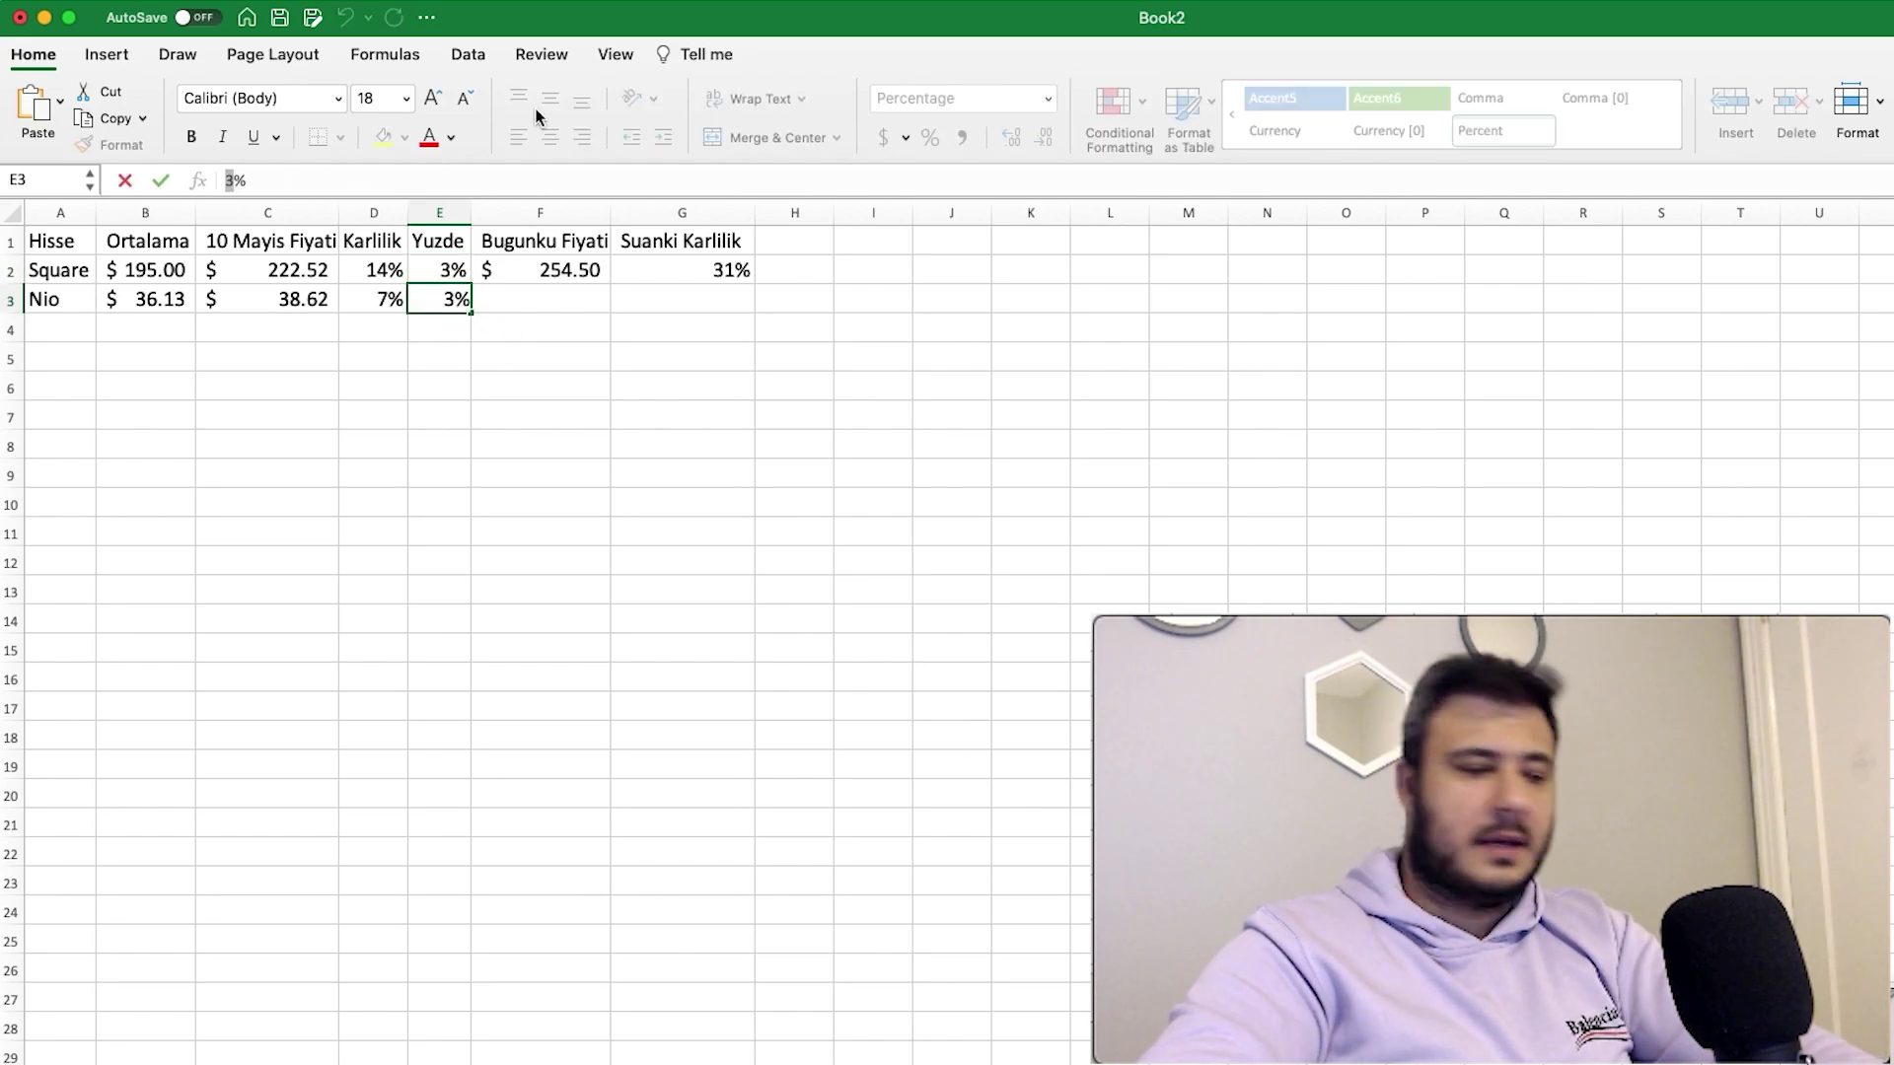
key(BackSpace)
text(5)
key(Return)
Search Google for $nio in the browser and enter 39.41 as Nio's current price in F3 of the workbook.
key(Up)
key(Right)
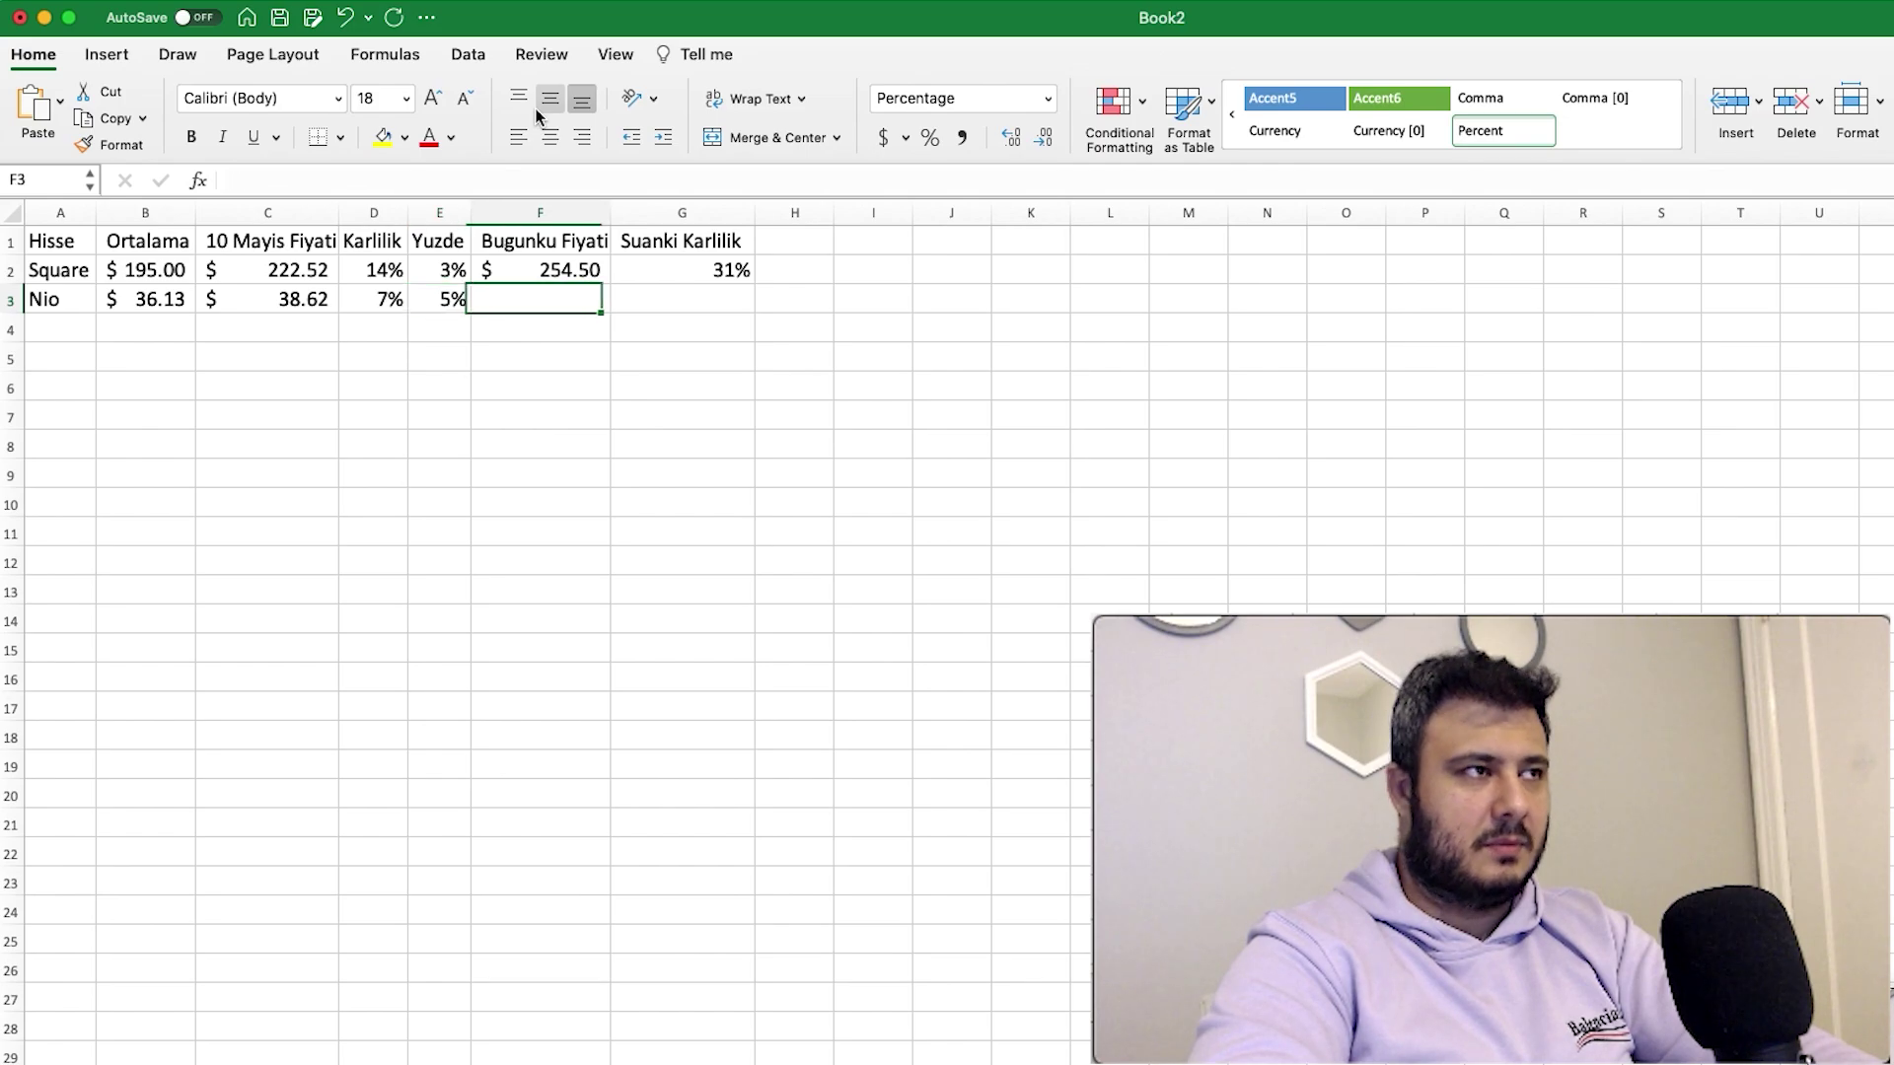
key(super+Tab)
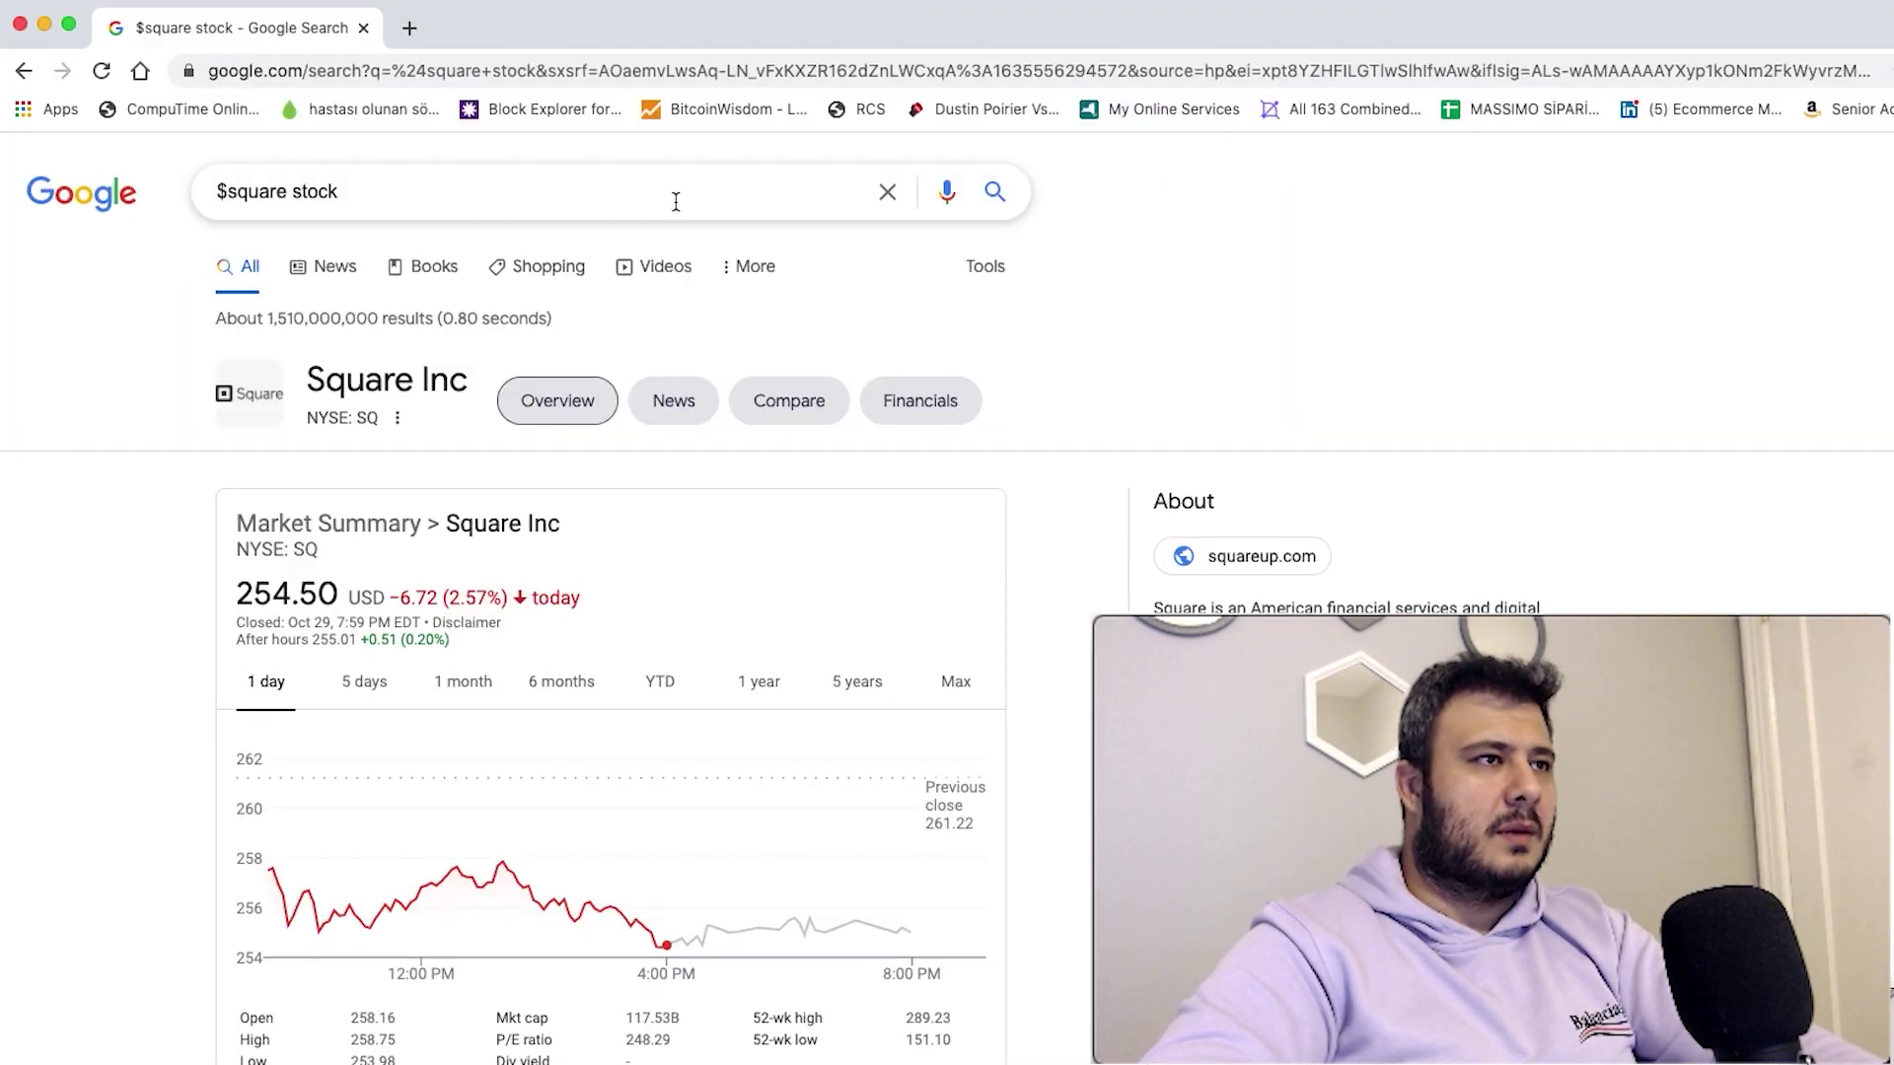
drag(452, 189, 158, 197)
text($nio)
key(Return)
key(super+Tab)
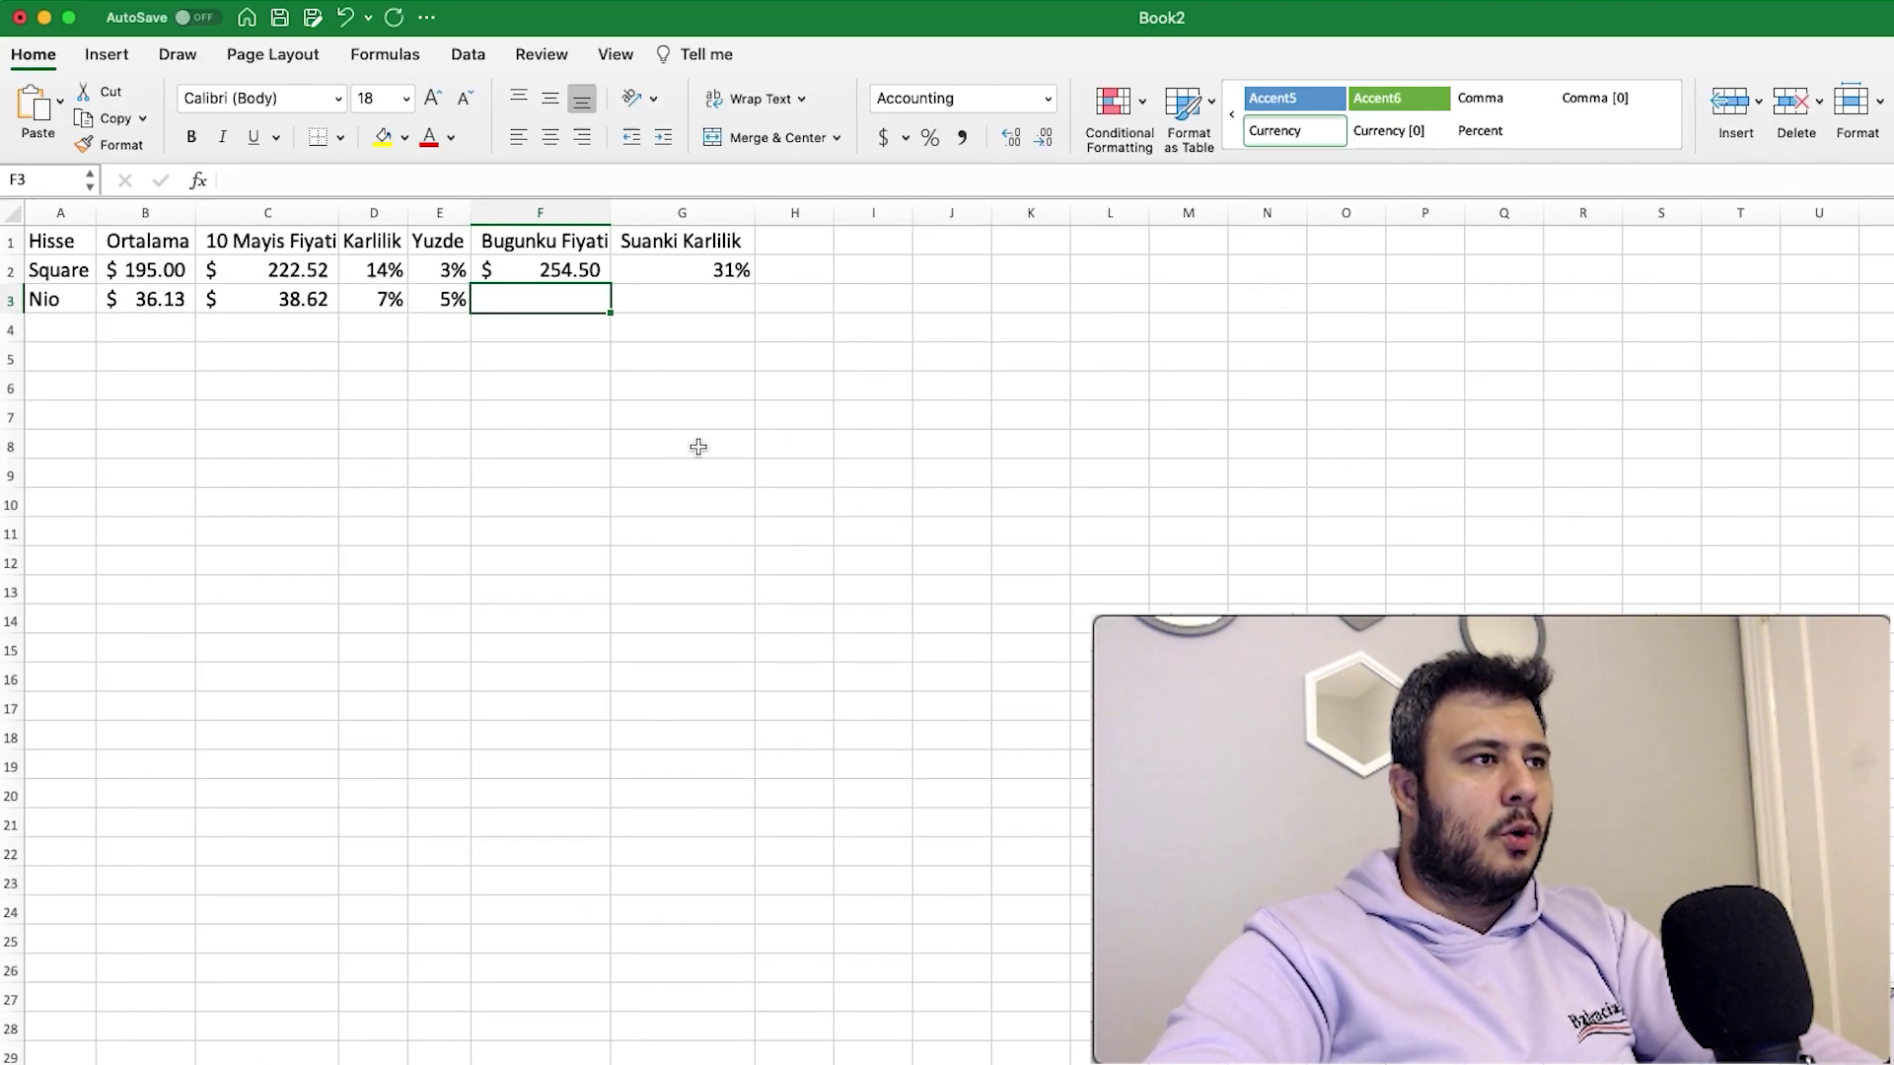
text(39.41)
key(Return)
Copy the Suanki Karlilik formula from G2 down to G3 for Nio.
click(730, 277)
drag(752, 288, 744, 307)
click(702, 305)
Compare the 10 May profitability with the current profitability for Square and Nio in columns D and G.
click(27, 329)
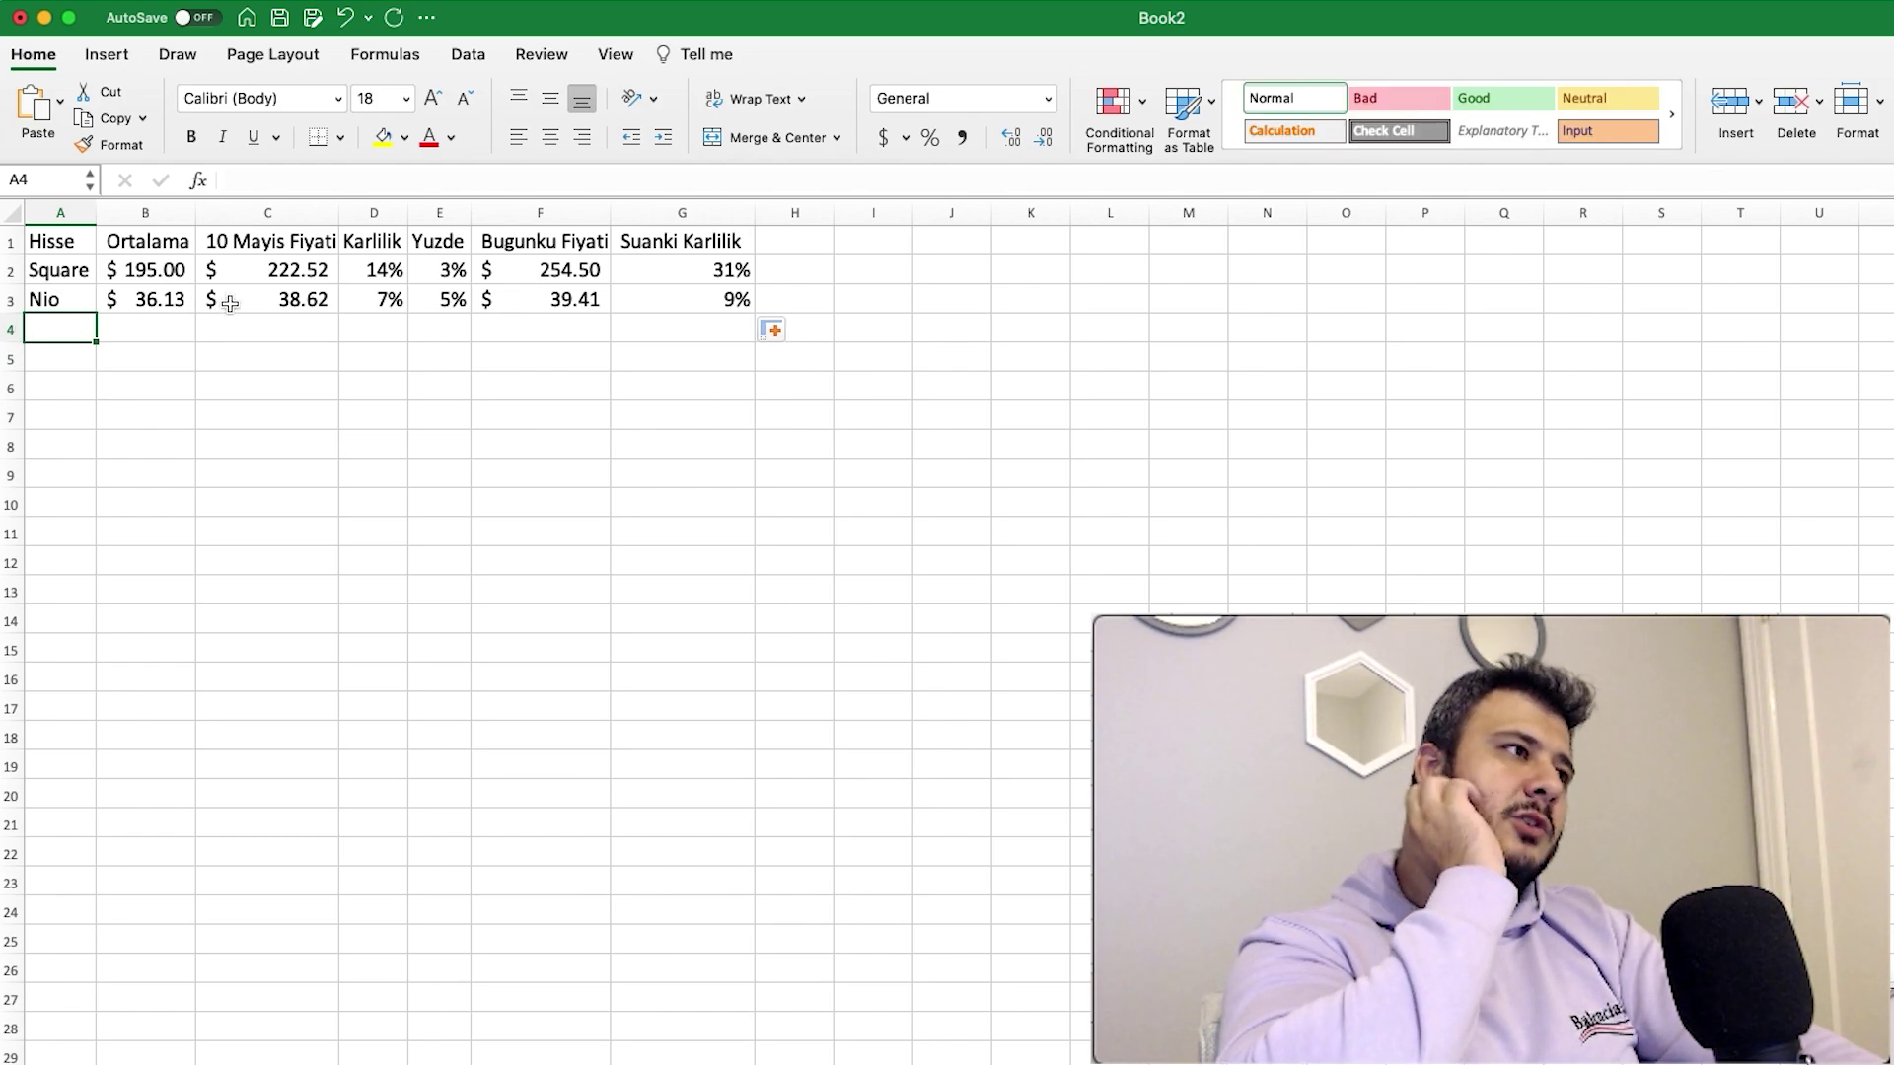
click(387, 276)
click(732, 272)
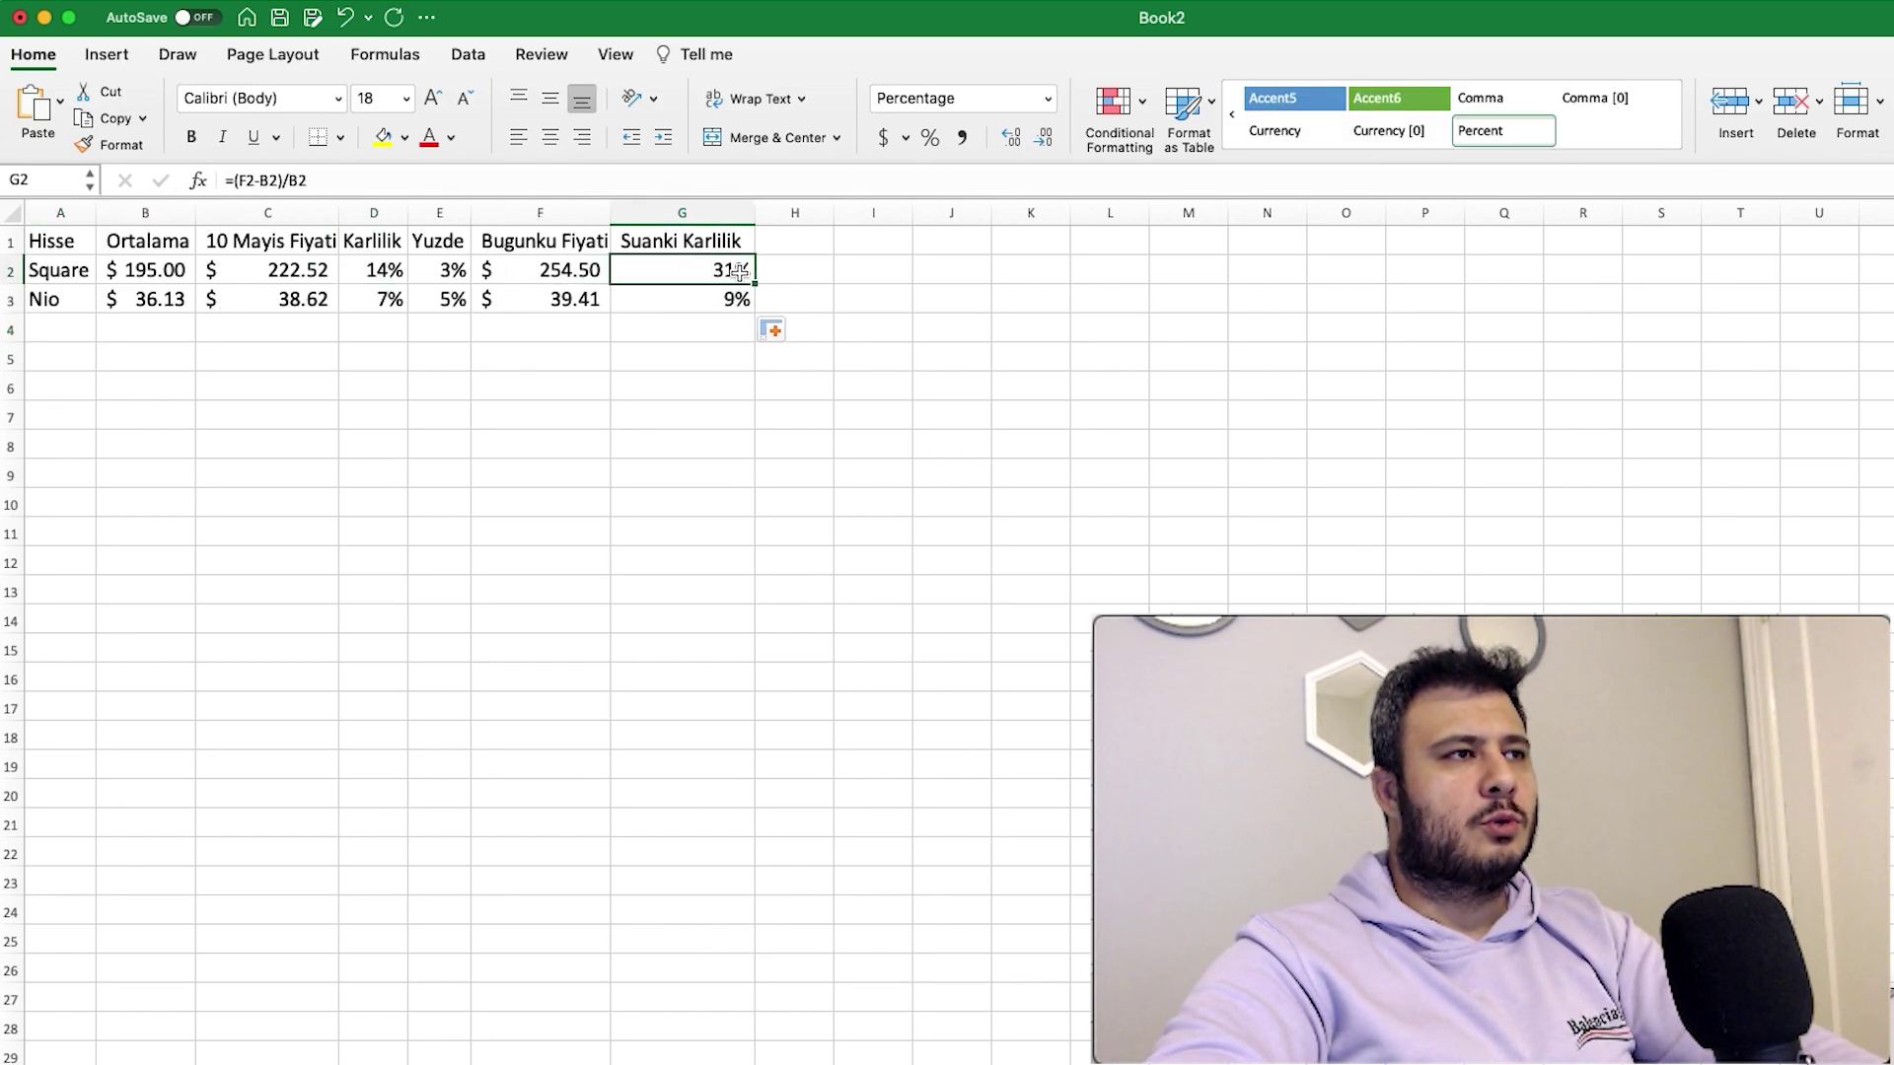
click(380, 301)
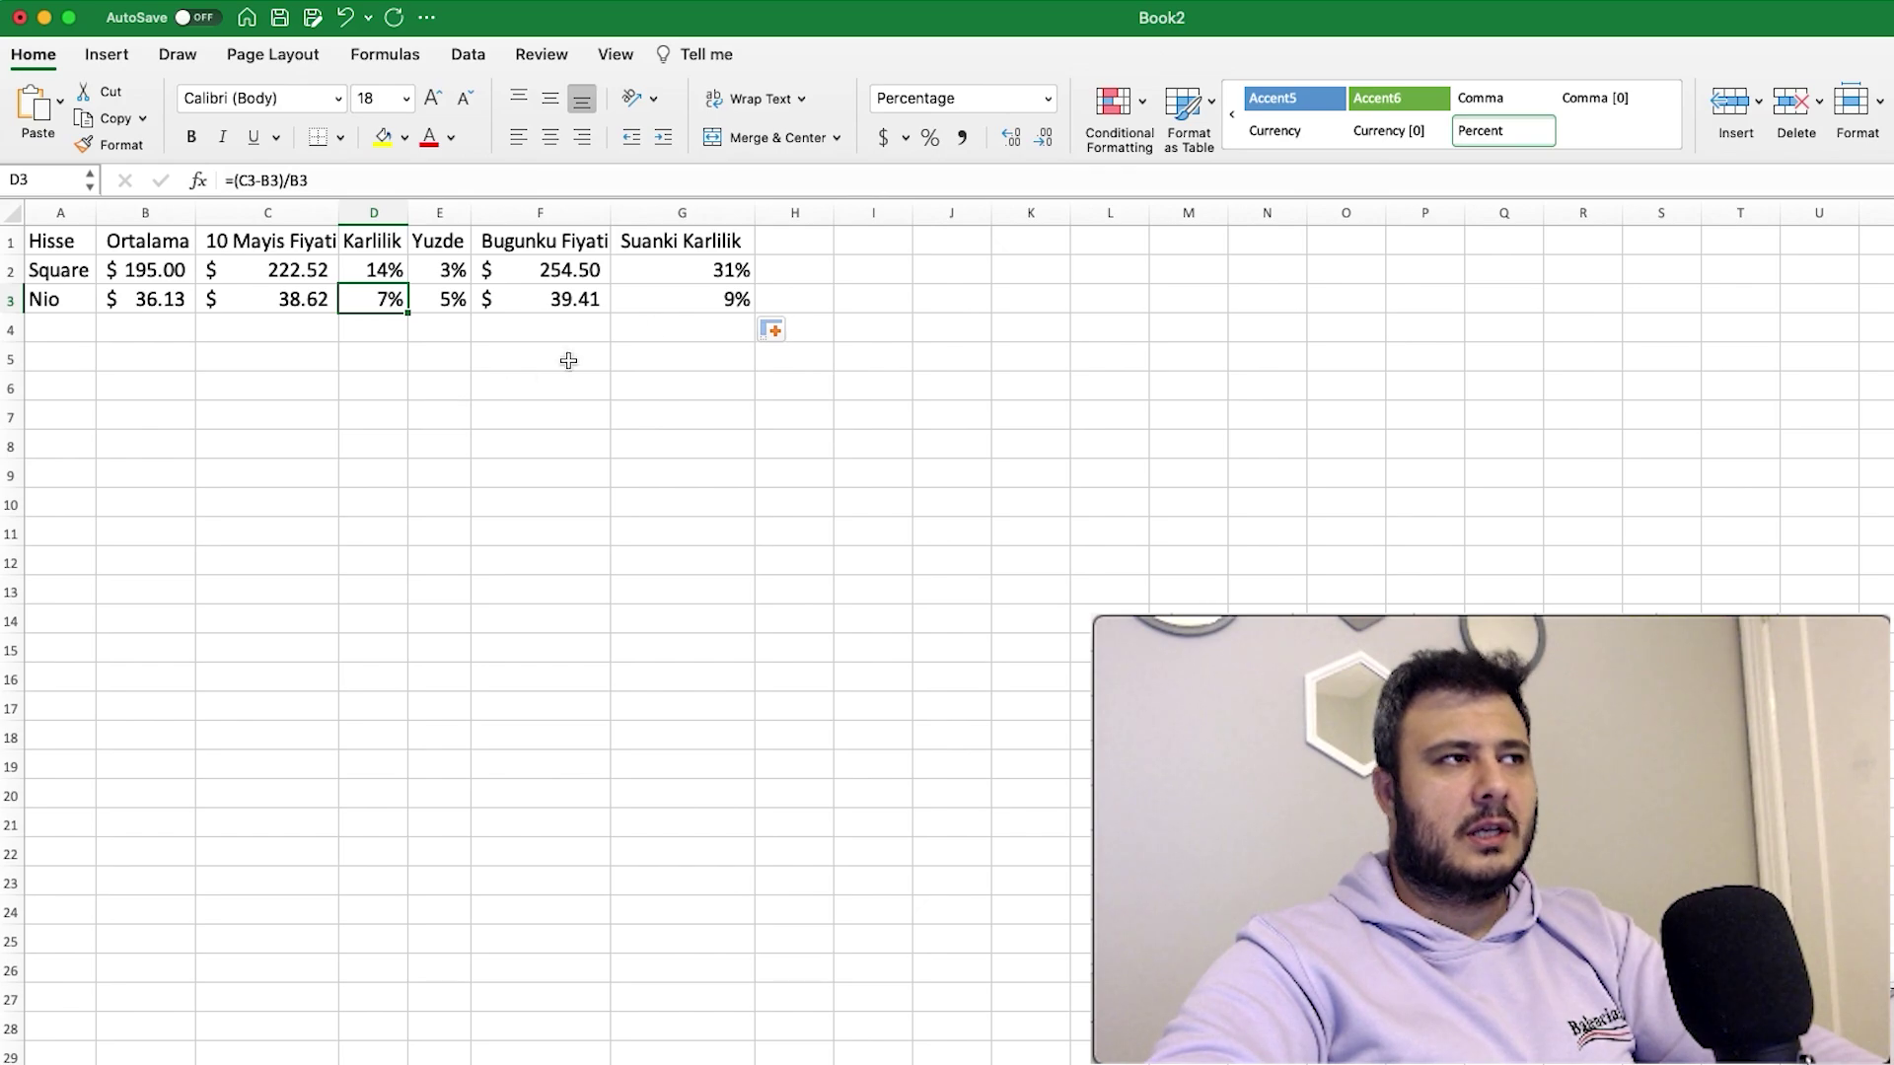
click(729, 304)
Add Walt Disney in row 4 with 141.07, 178.65, 27% and 5% in B4:E4, formatting the two prices as dollars.
click(46, 326)
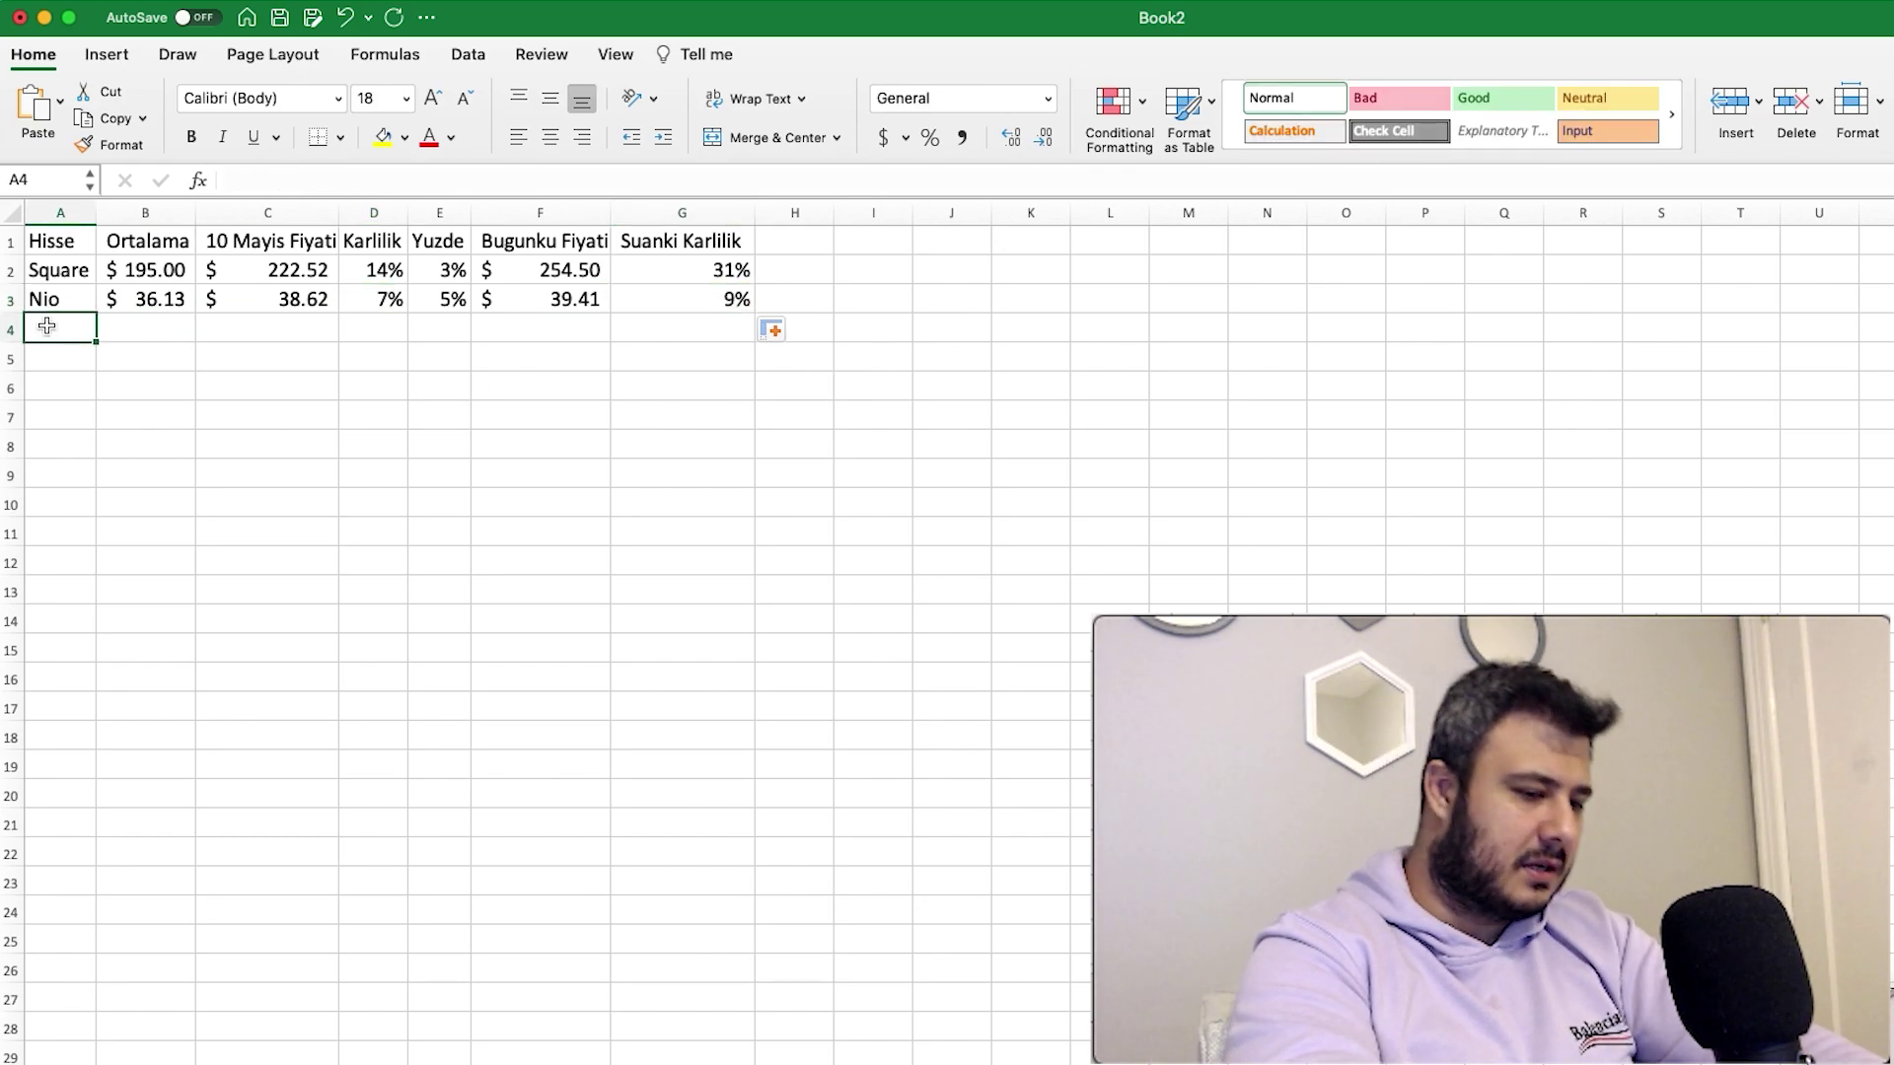
text(Walt Disney)
key(Tab)
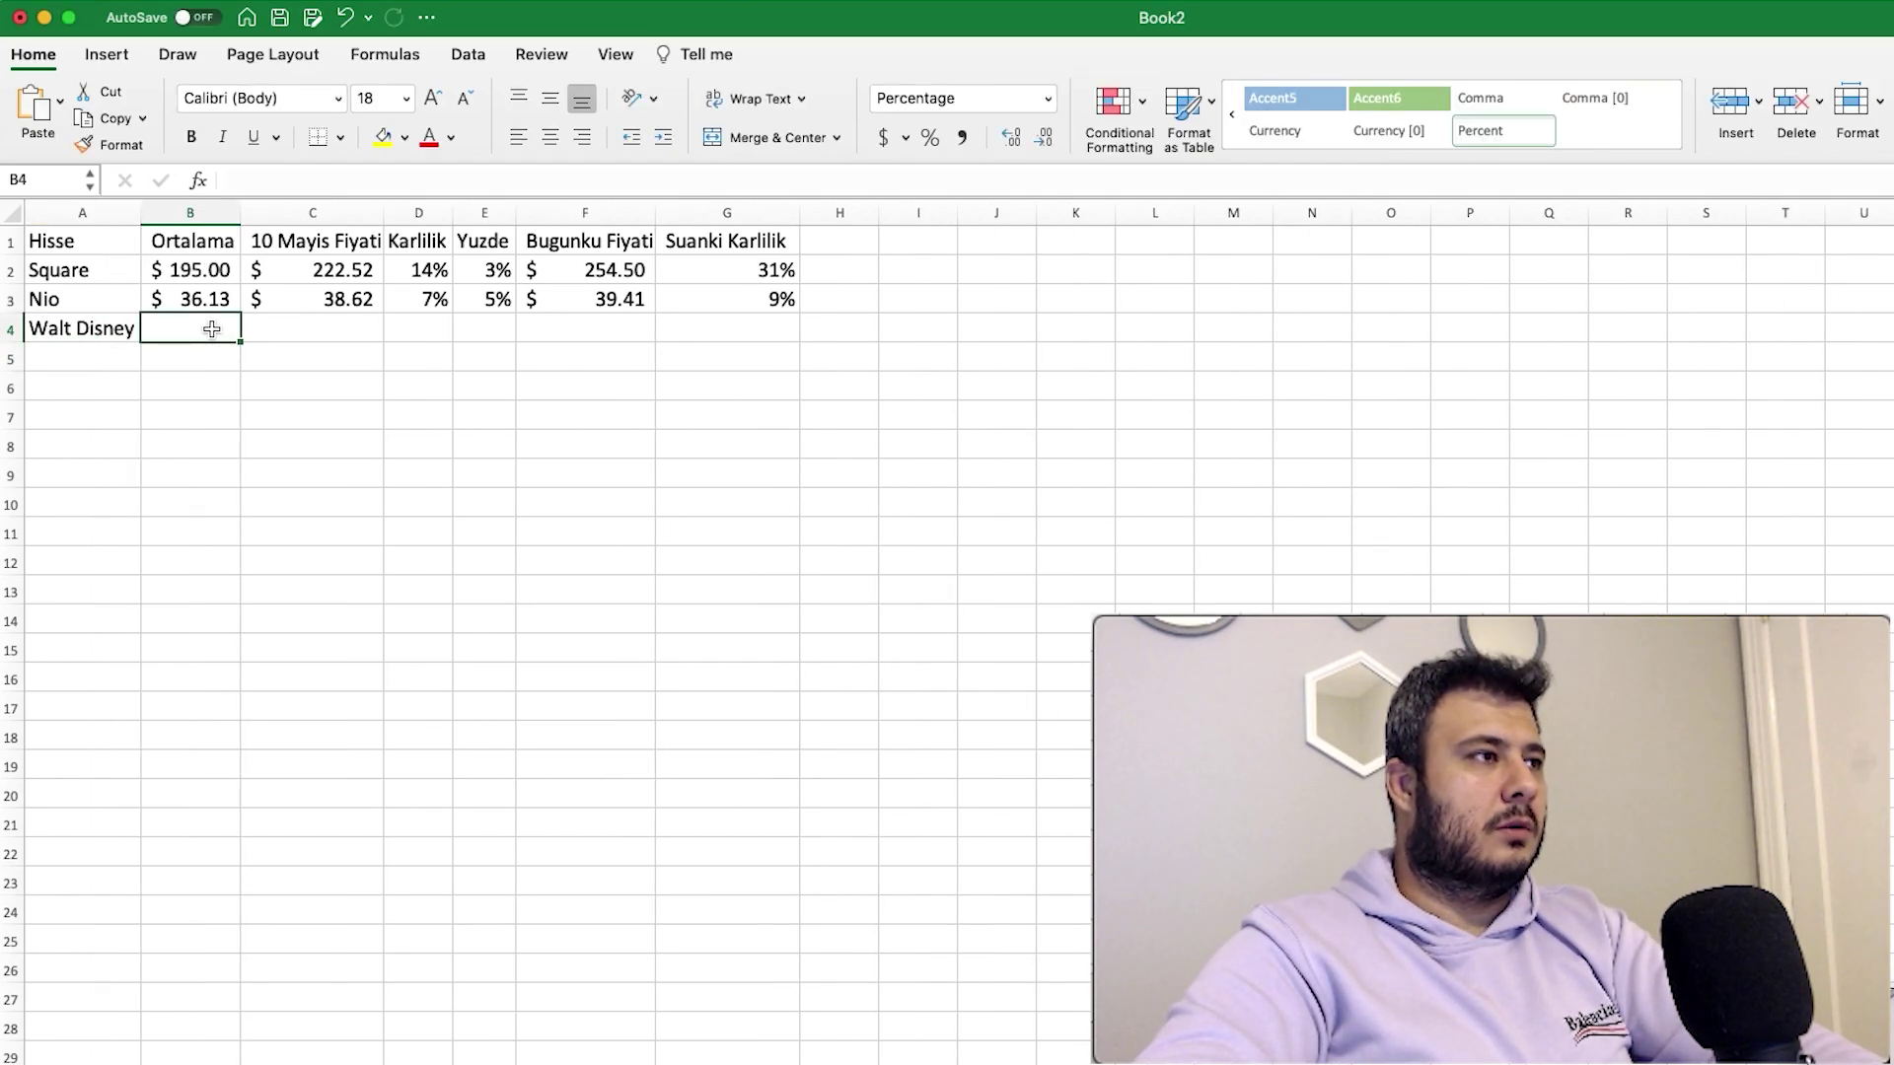
text(141.07	178.65	27%	5%)
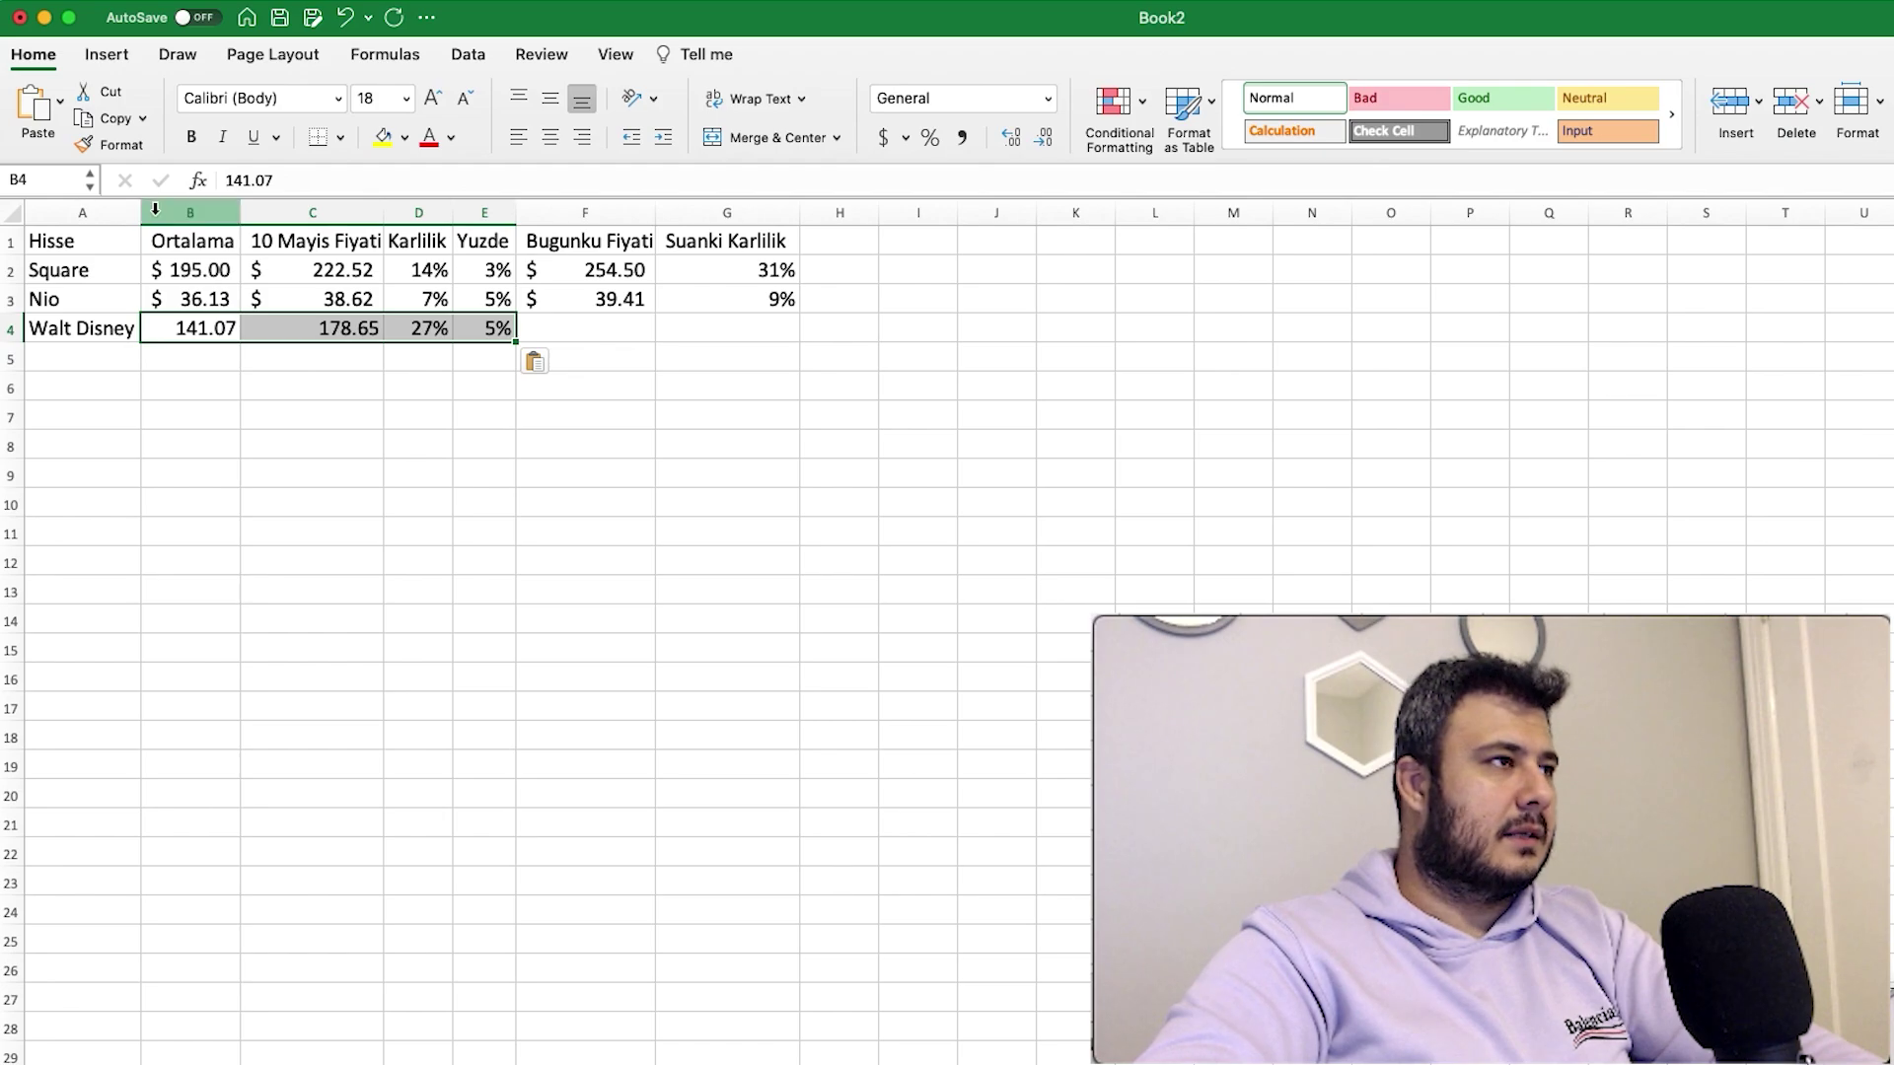
shift+click(247, 338)
click(884, 137)
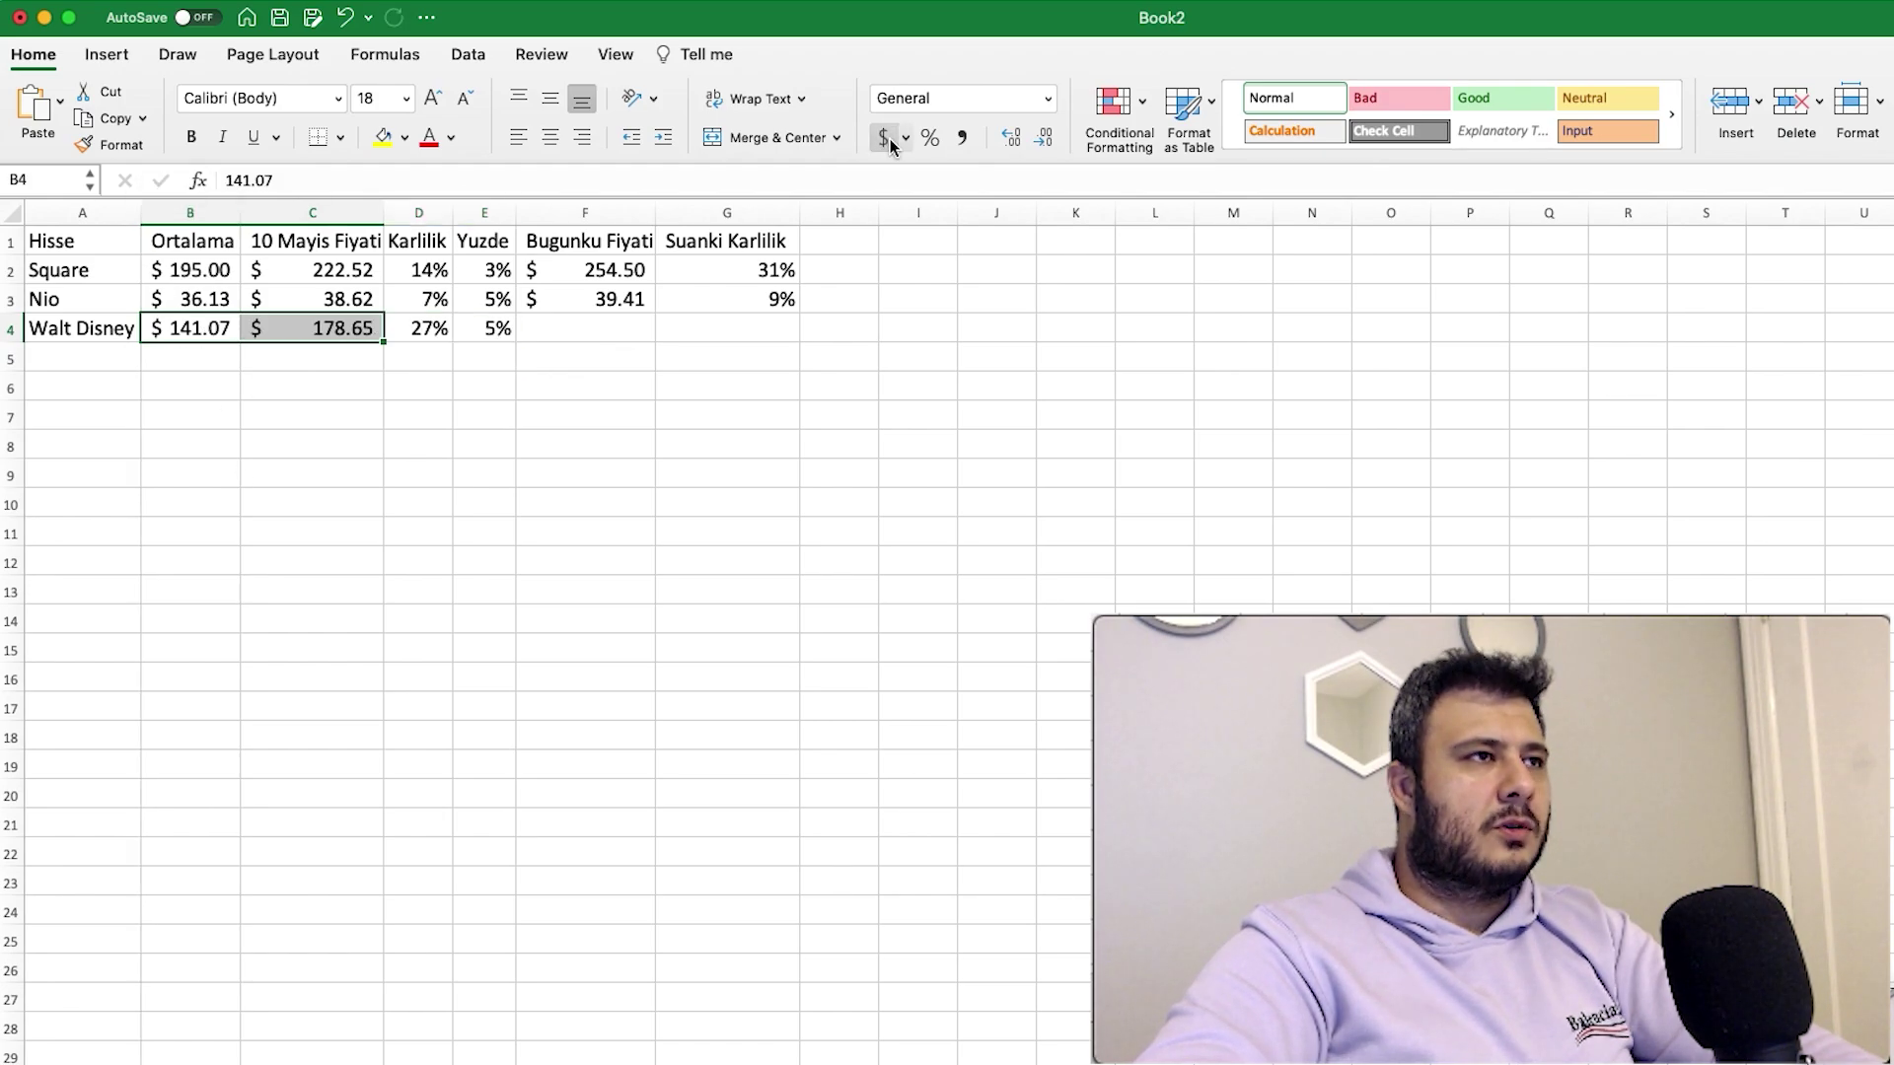
Search Google for $walt disney stock in the browser and enter 169.07 as Walt Disney's current price in F4 of the workbook.
click(586, 342)
key(super+Tab)
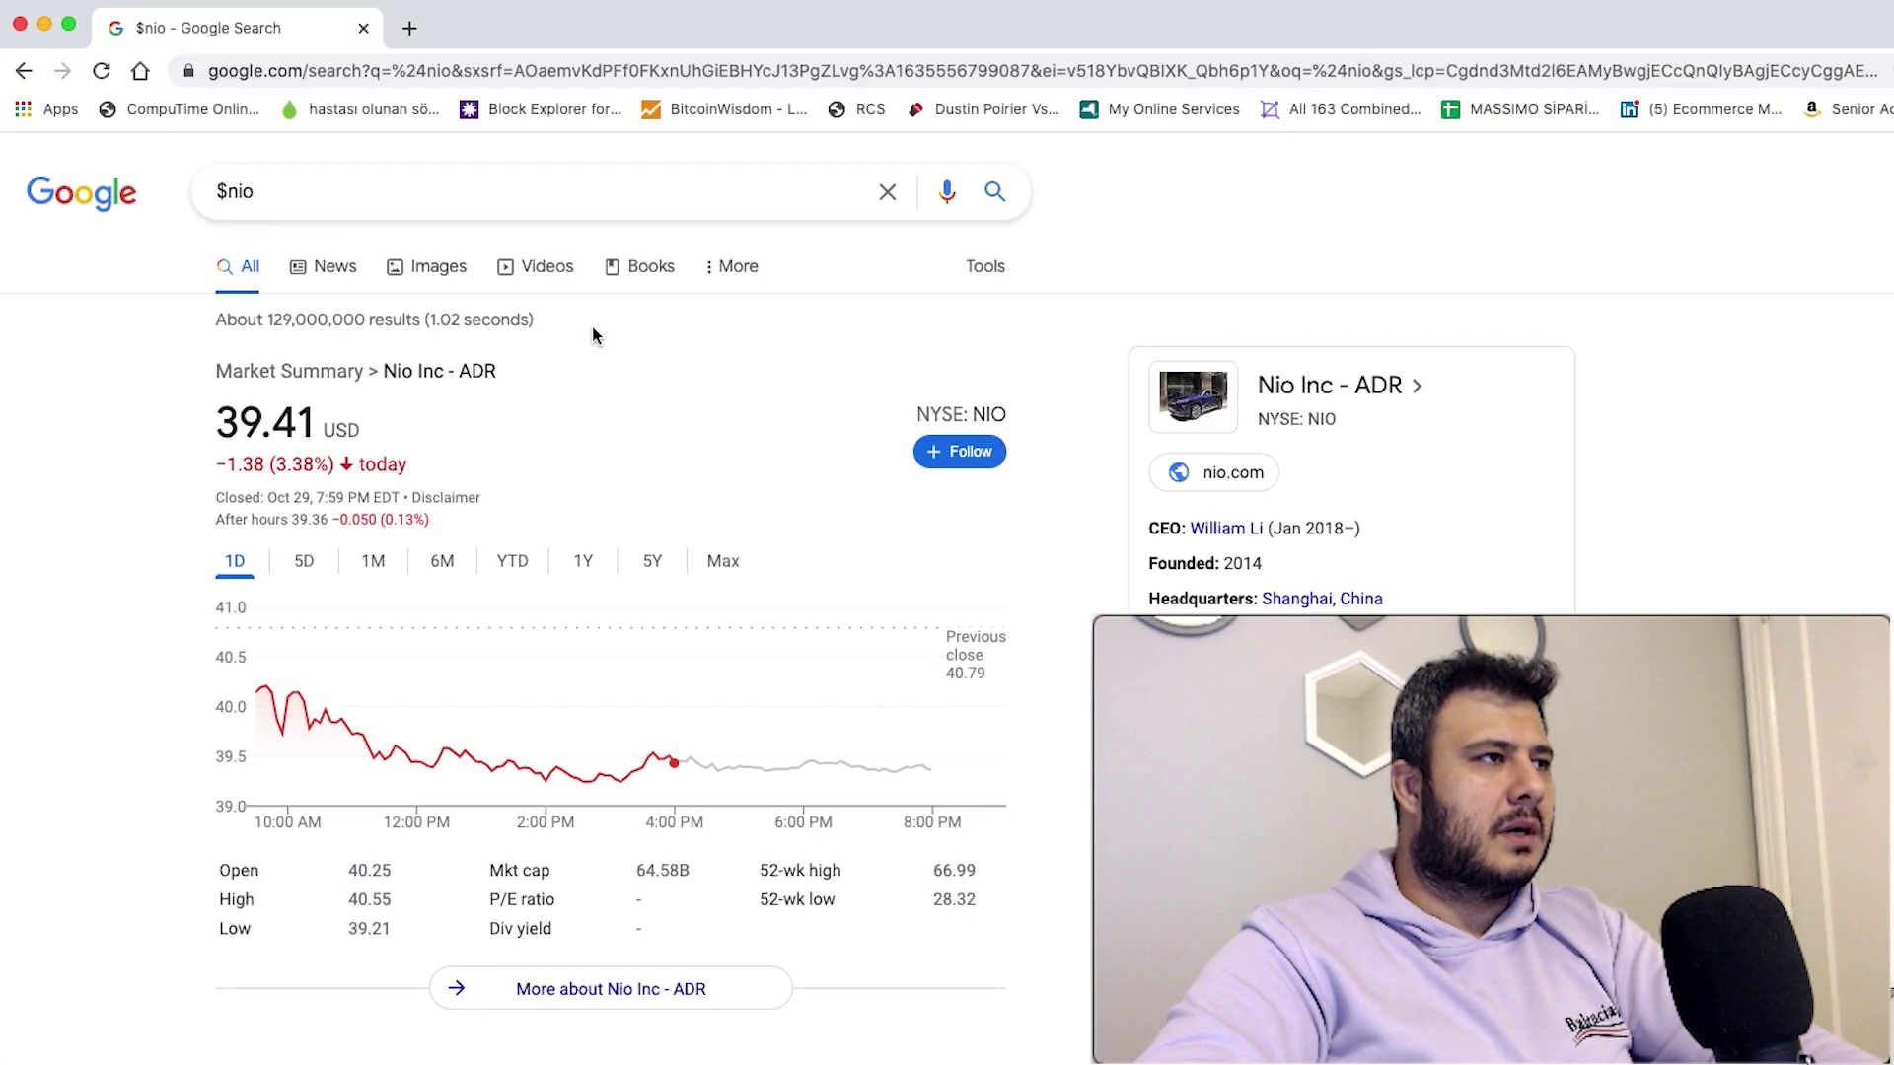
triple_click(376, 186)
text($walt disney stock)
key(Return)
key(super+Tab)
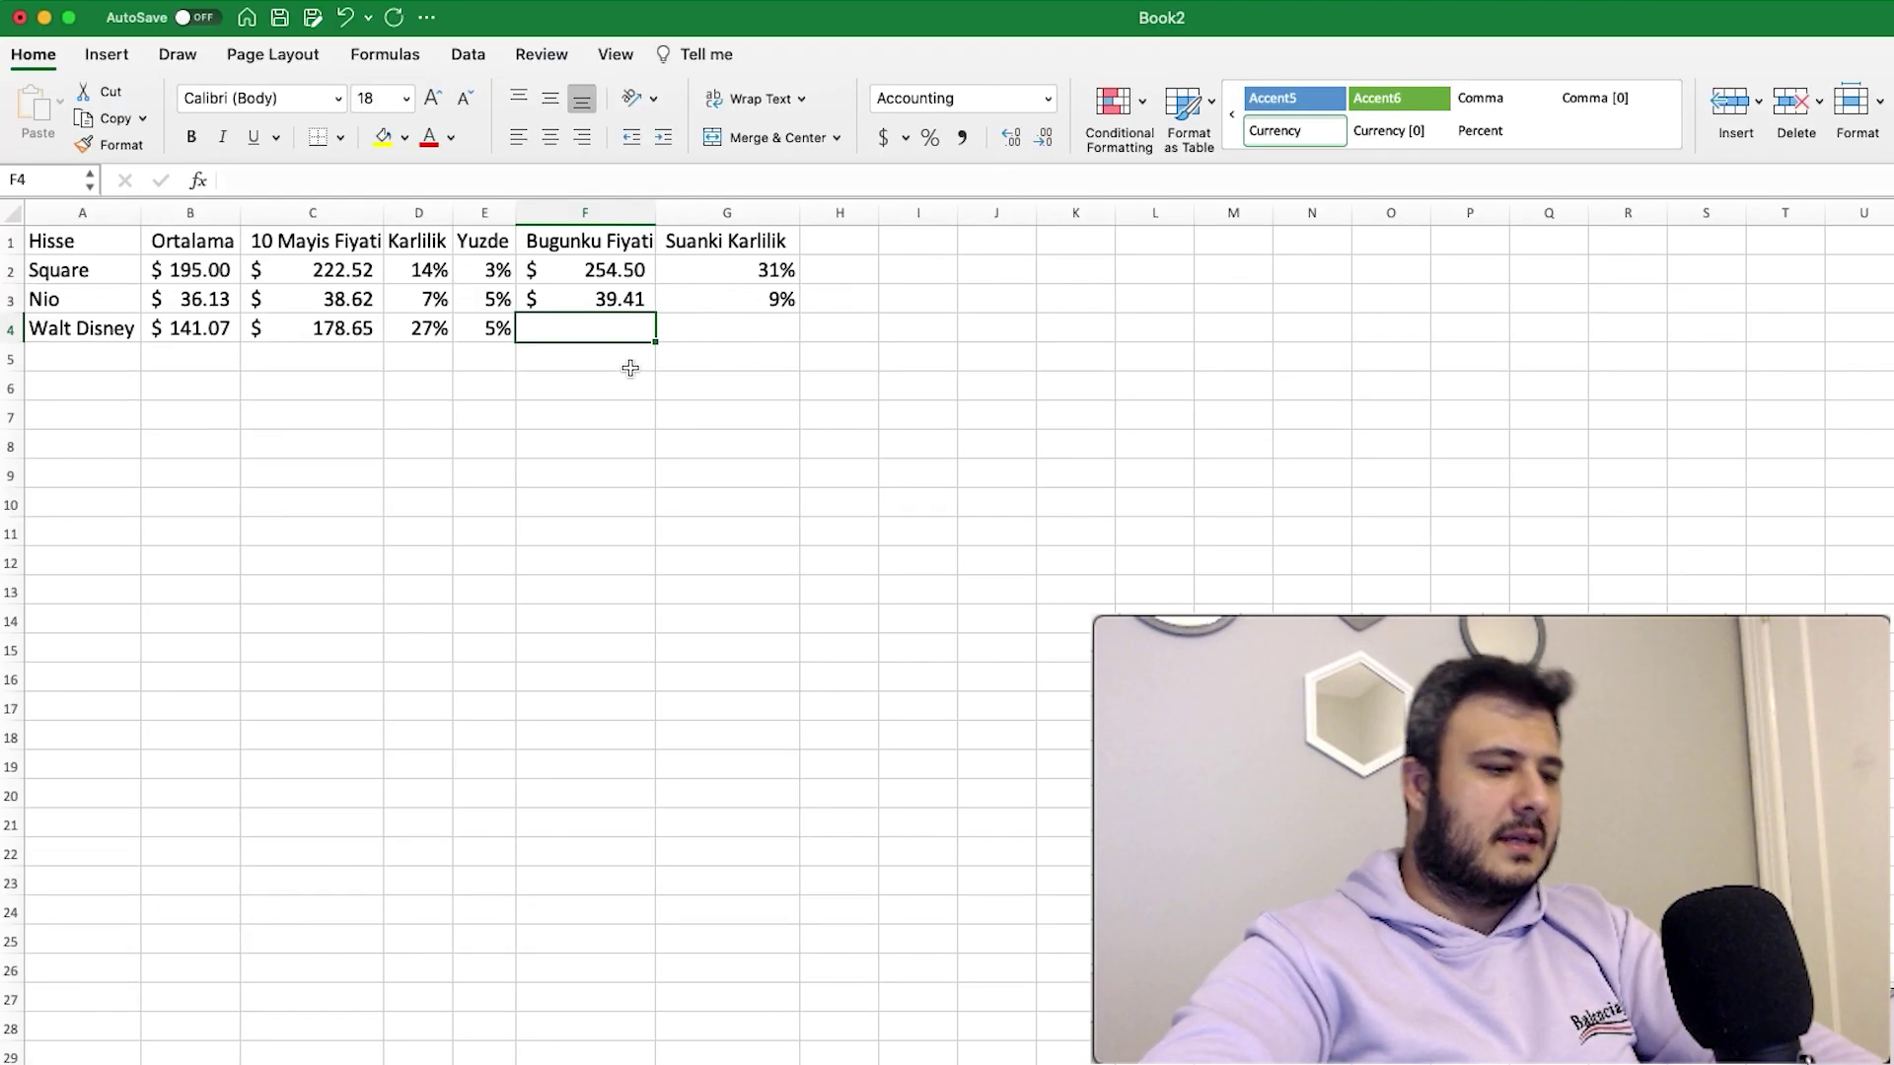
text(169.07)
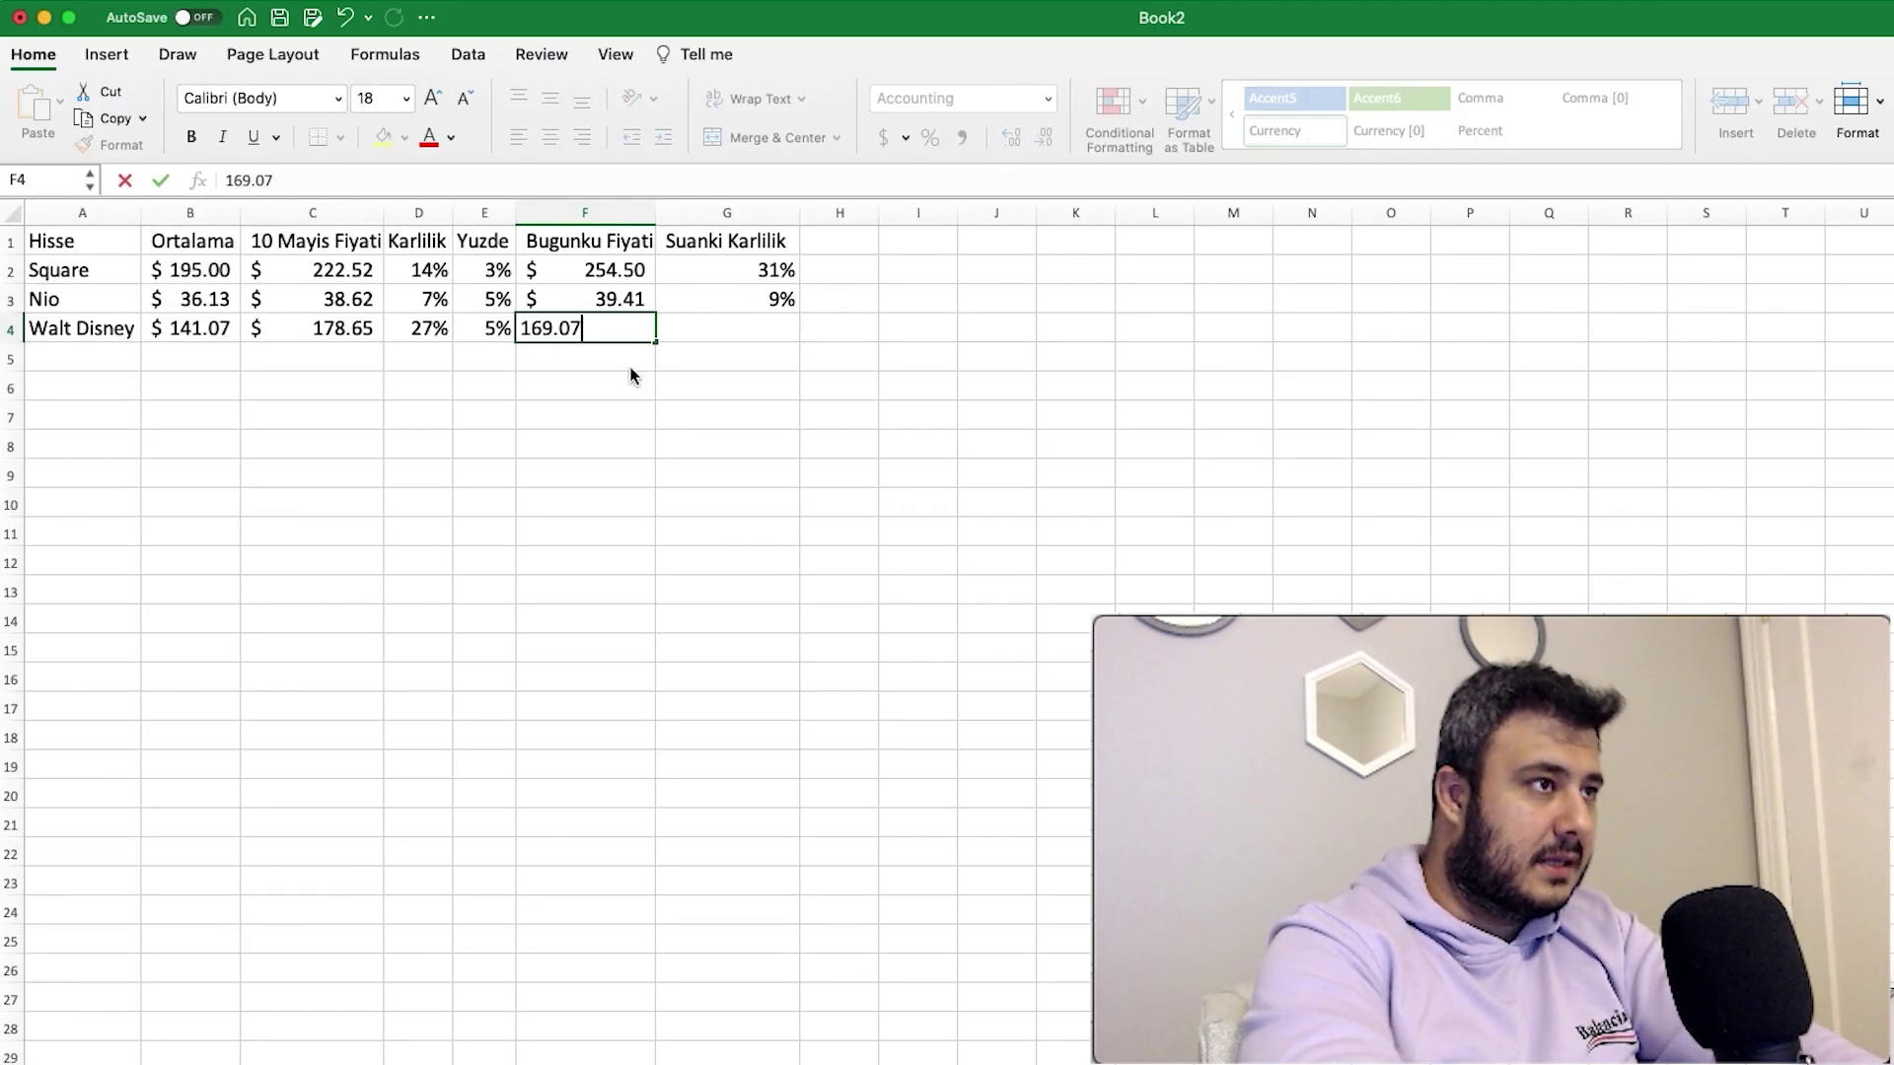
key(Return)
Copy the Suanki Karlilik formula from G3 down to G4 for Walt Disney.
key(Up)
key(Right)
key(Up)
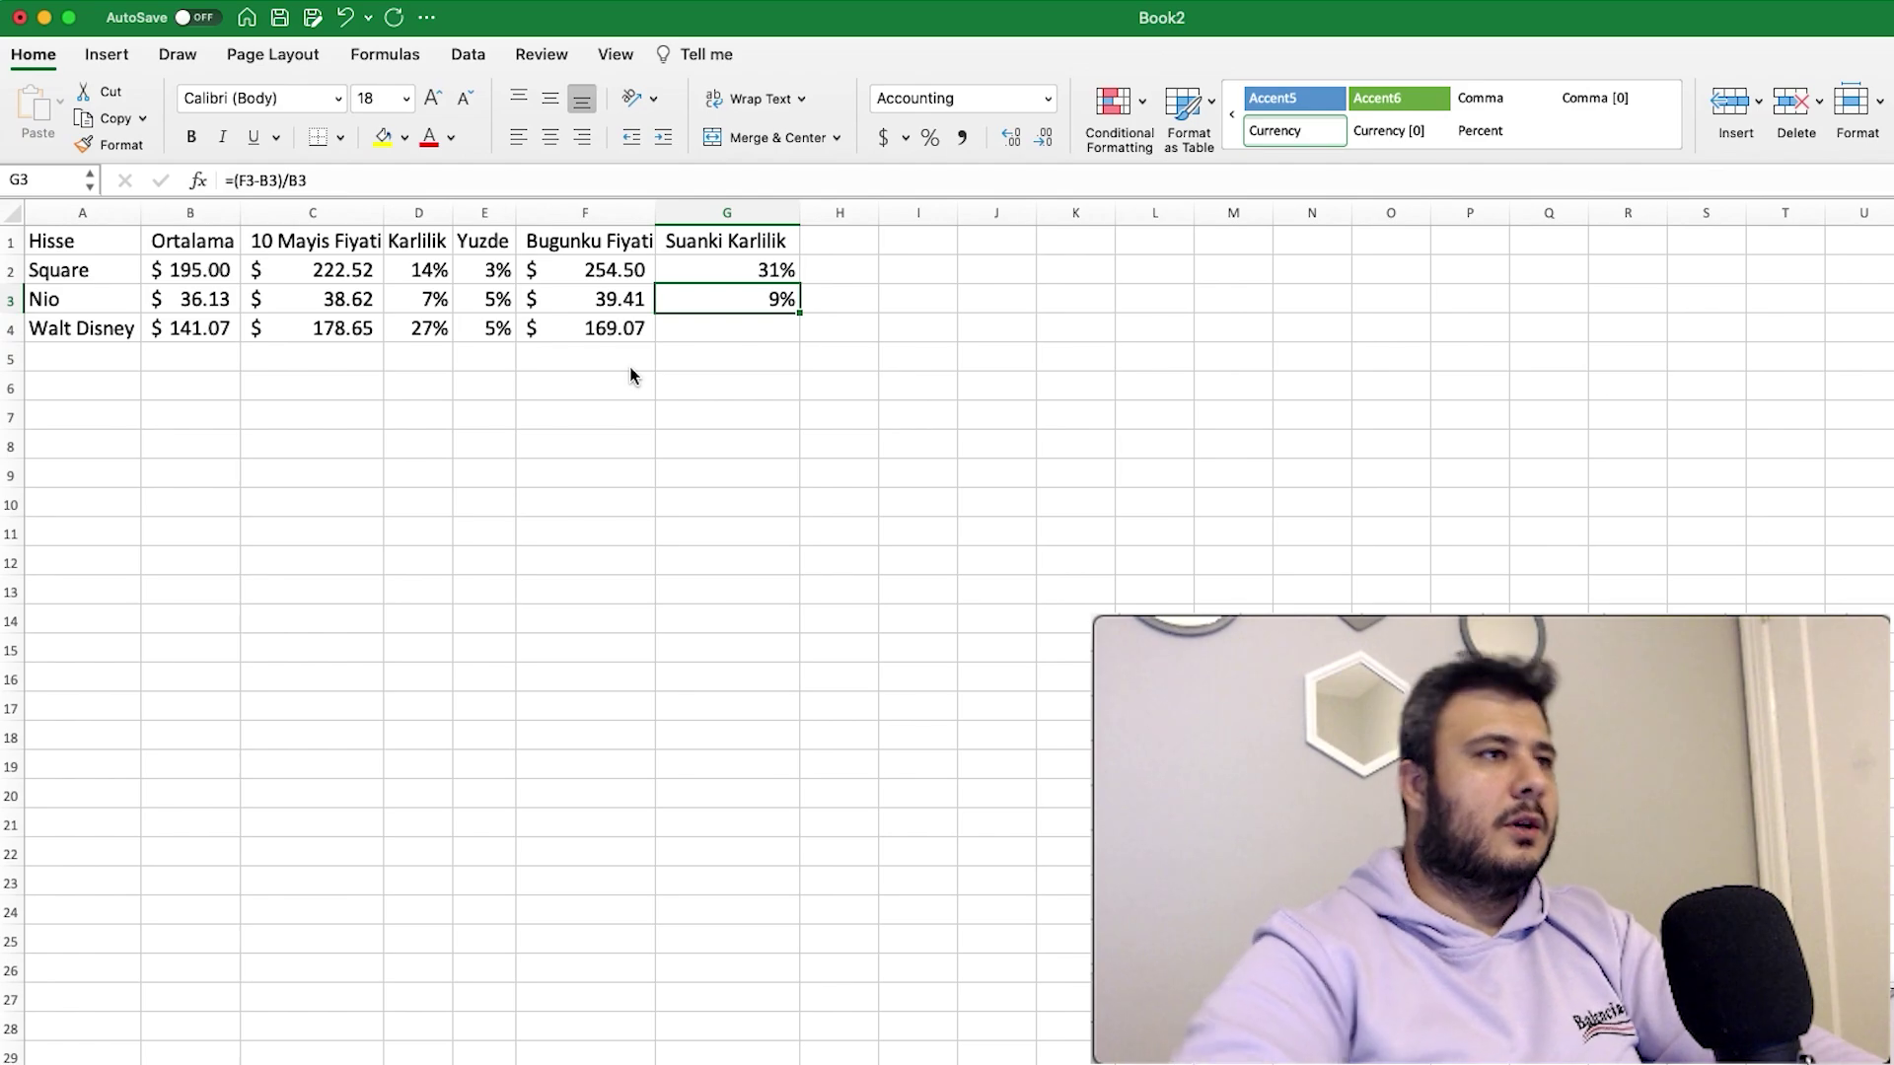
drag(800, 315, 792, 339)
click(735, 322)
click(433, 322)
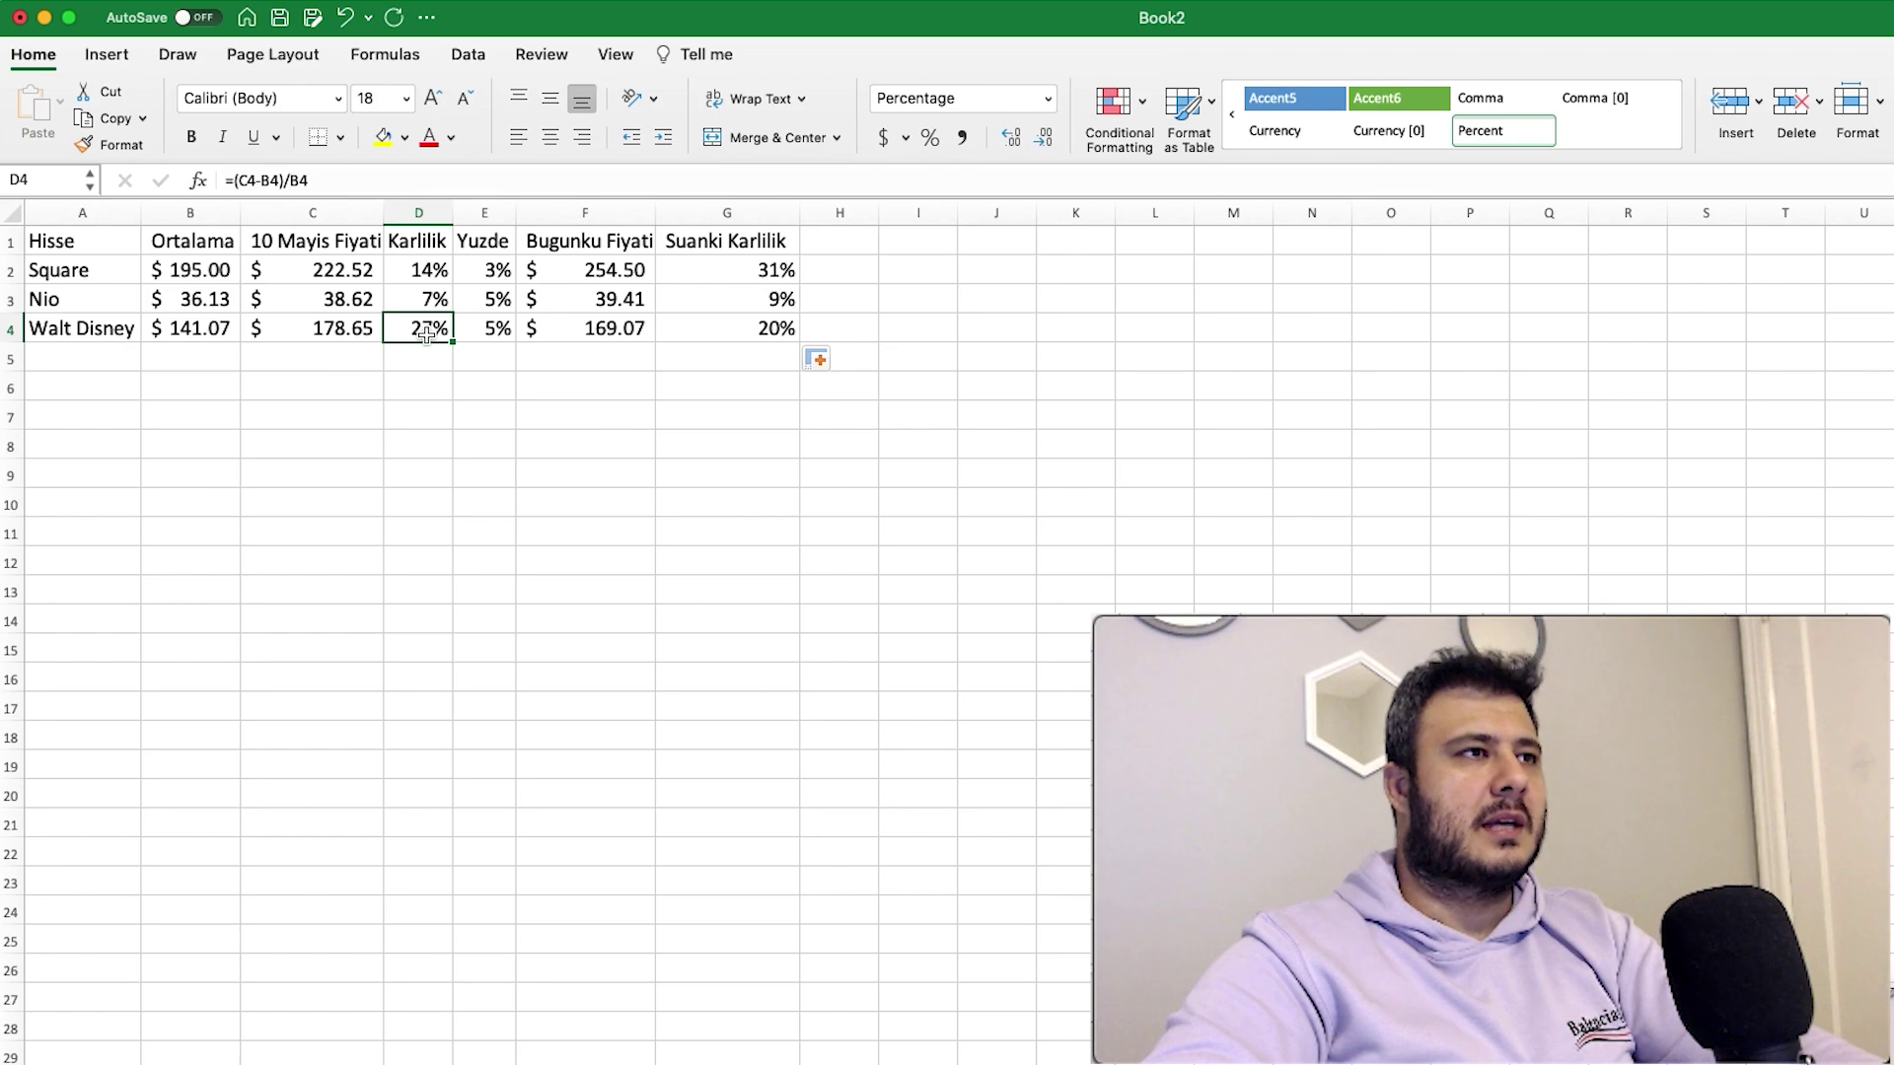
Add Shift in row 5 with 8.04, 7.08, -12% and 8% in B5:E5.
key(super+Tab)
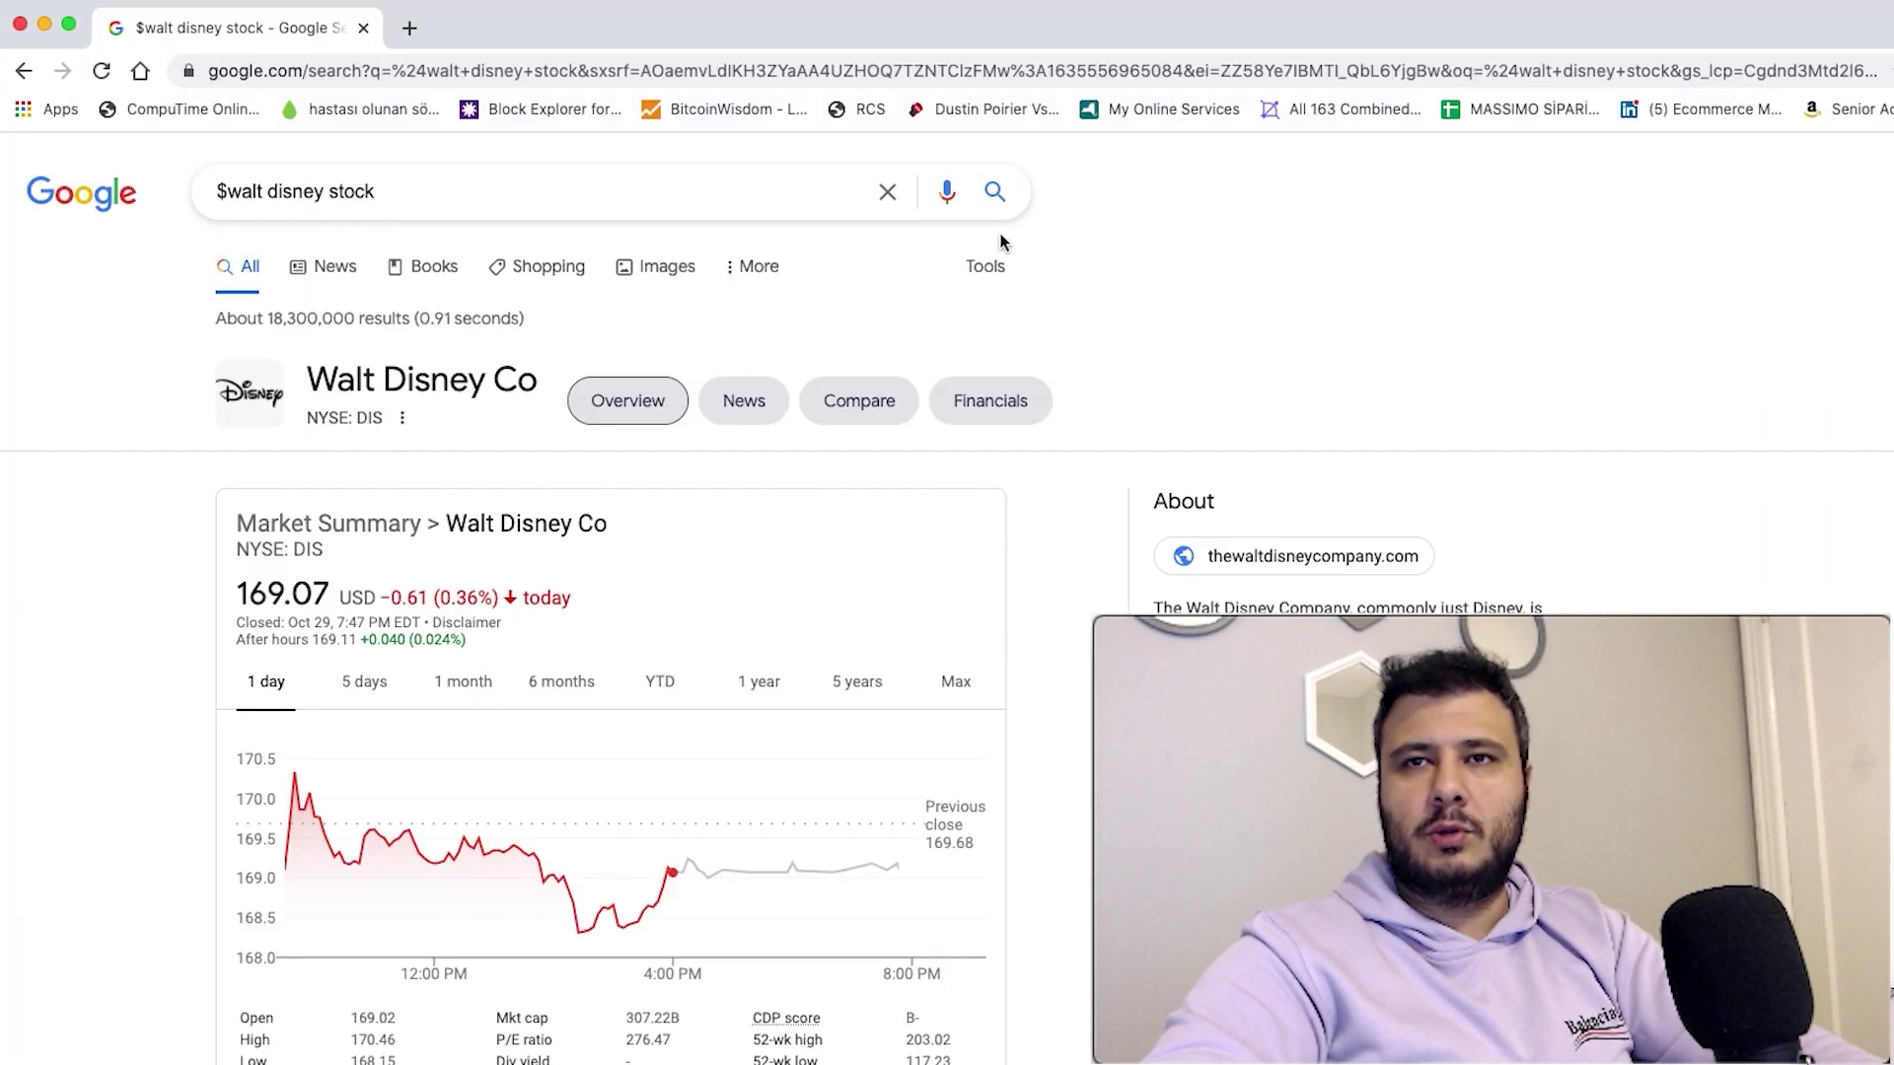
key(super+Tab)
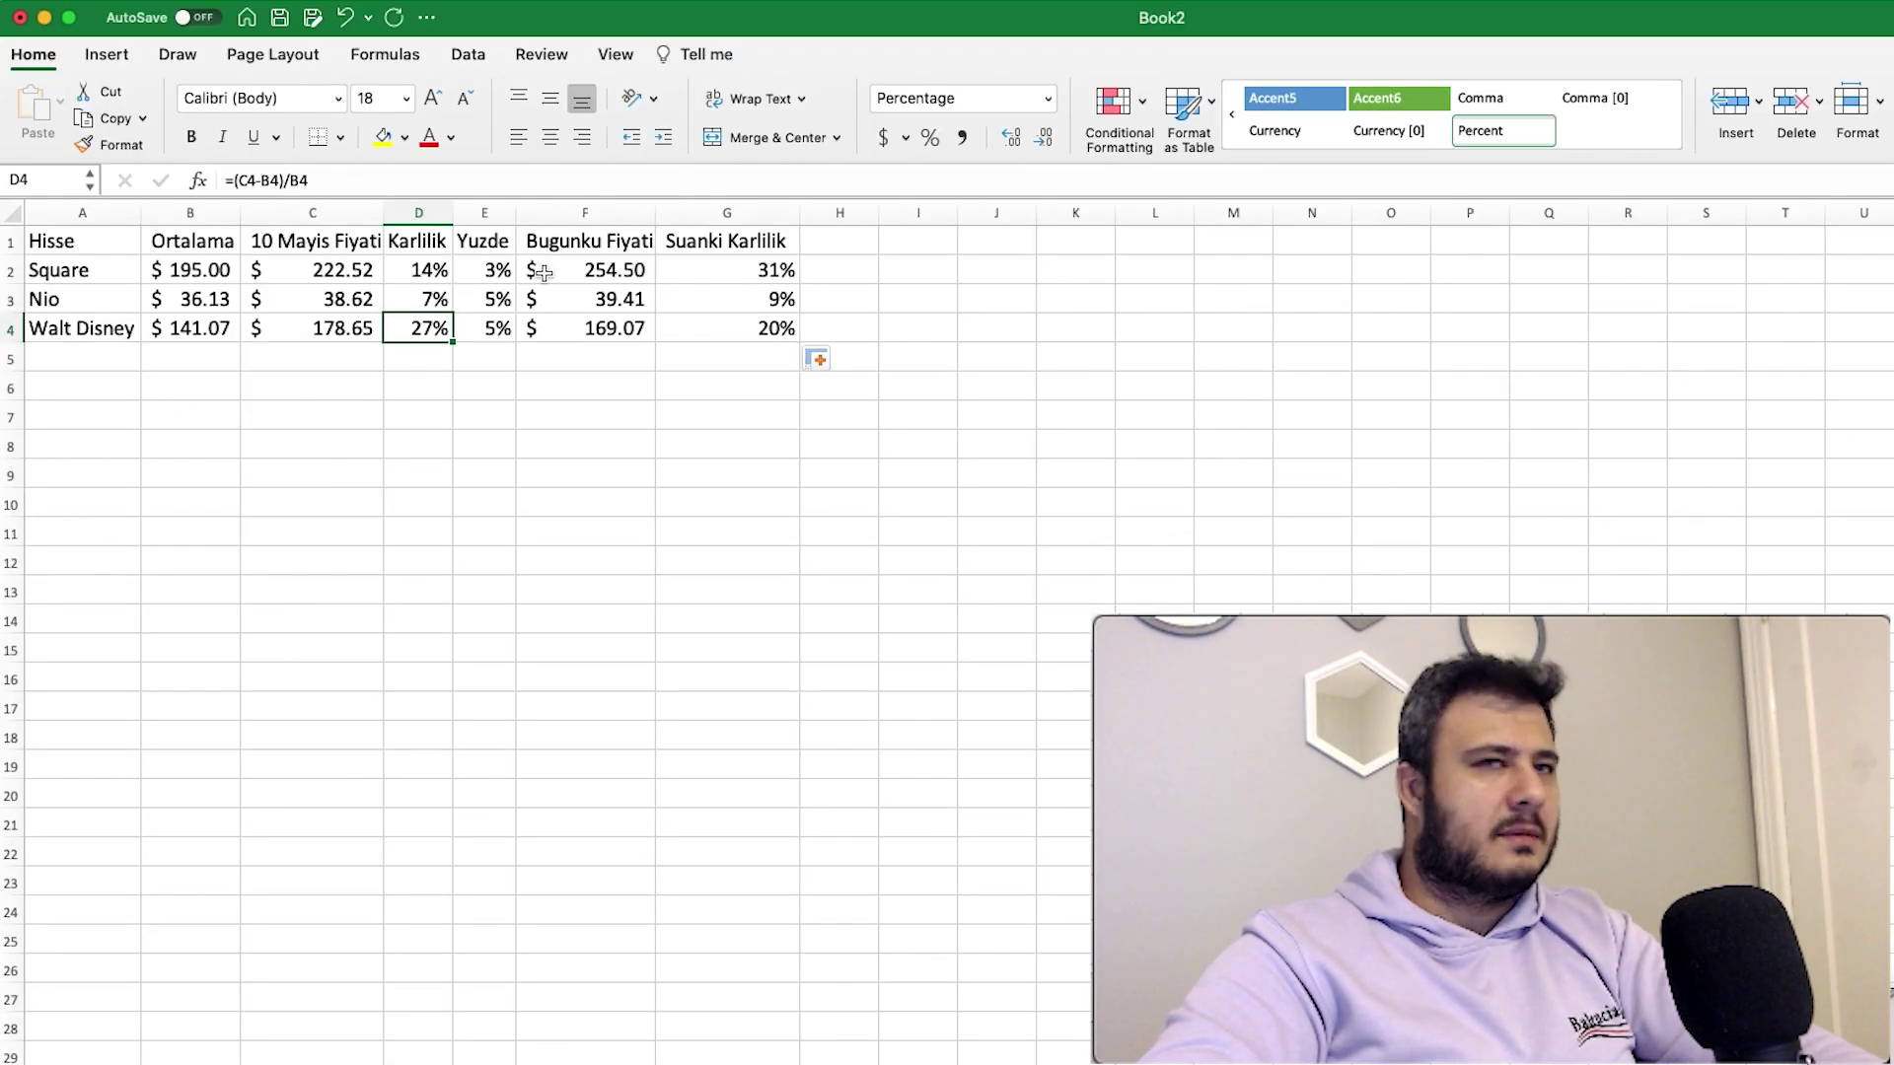
key(super+Tab)
key(super+Tab)
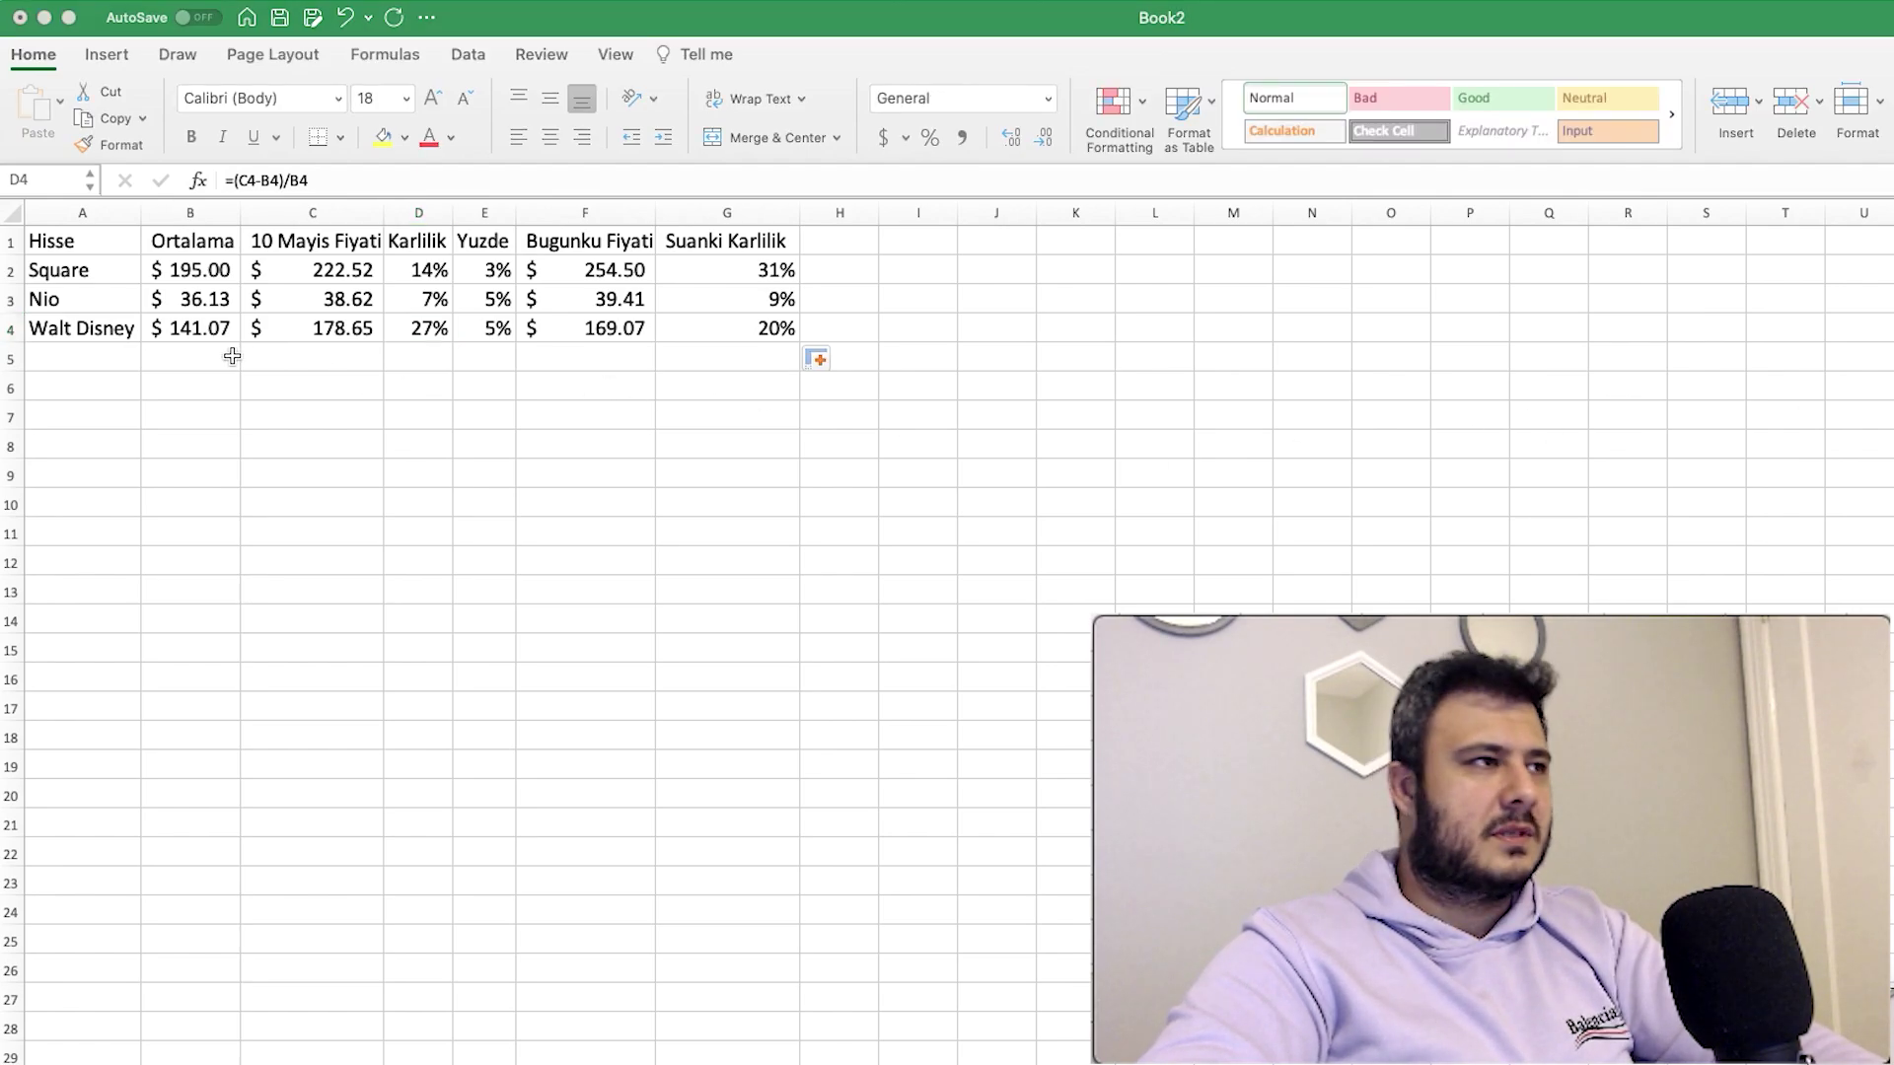
click(54, 363)
text(Shift	8.04	7.08	-12%	8%)
click(488, 361)
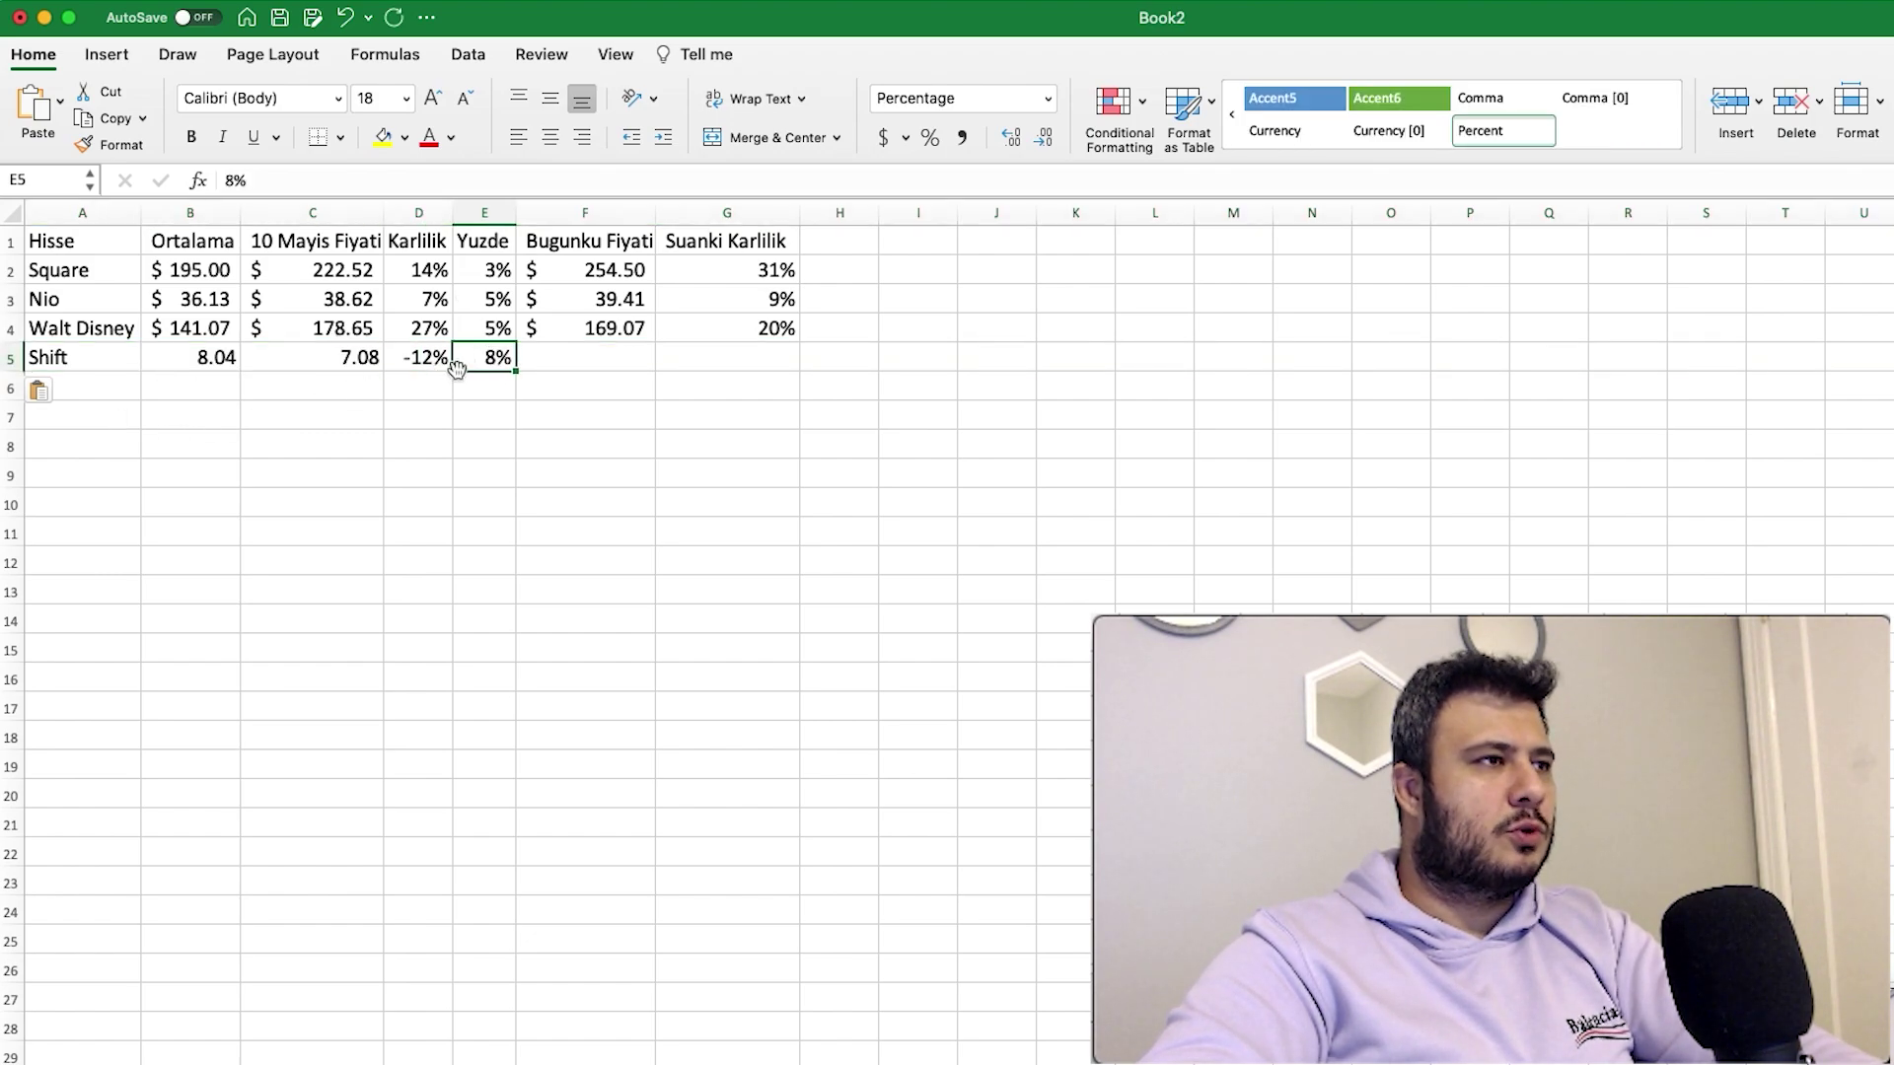
Search Google for $sft in the browser and enter 6.83 as Shift's current price in F5 of the workbook.
key(super+Tab)
drag(403, 191, 215, 191)
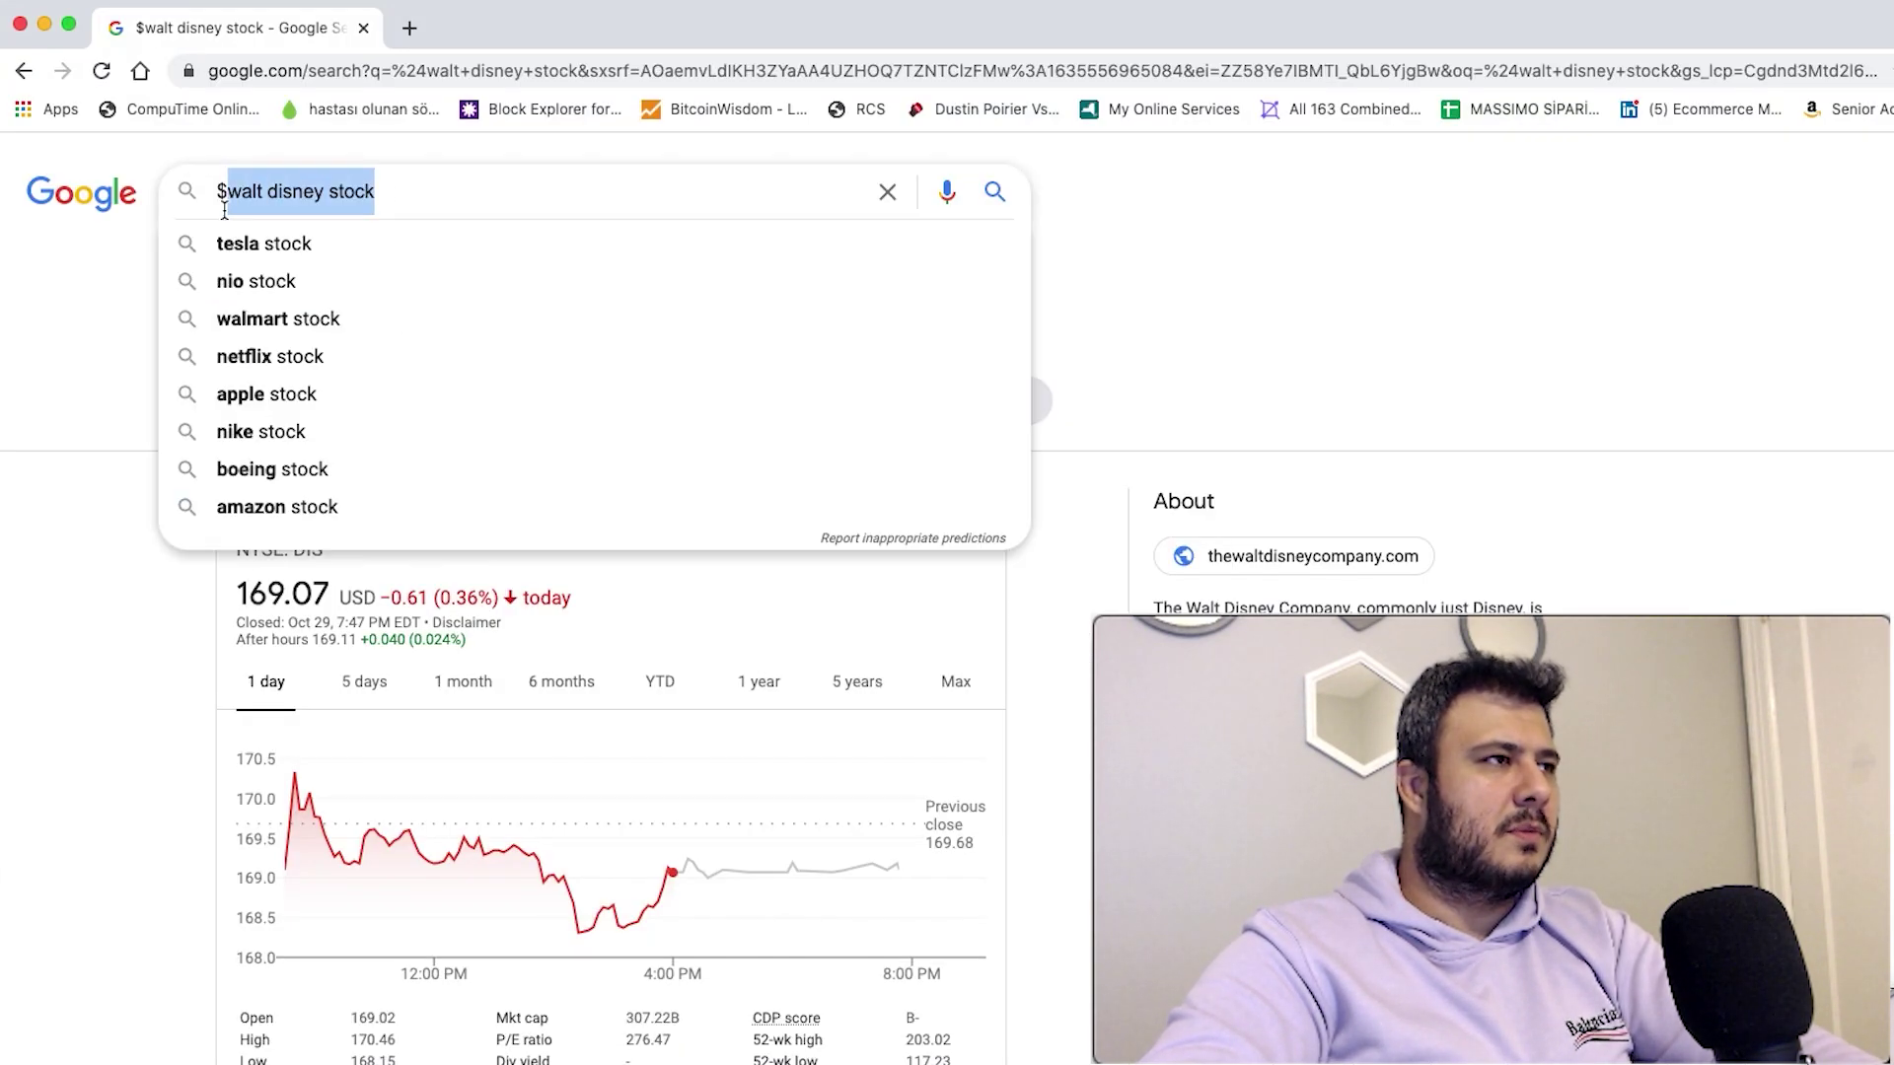
text($sft)
key(Return)
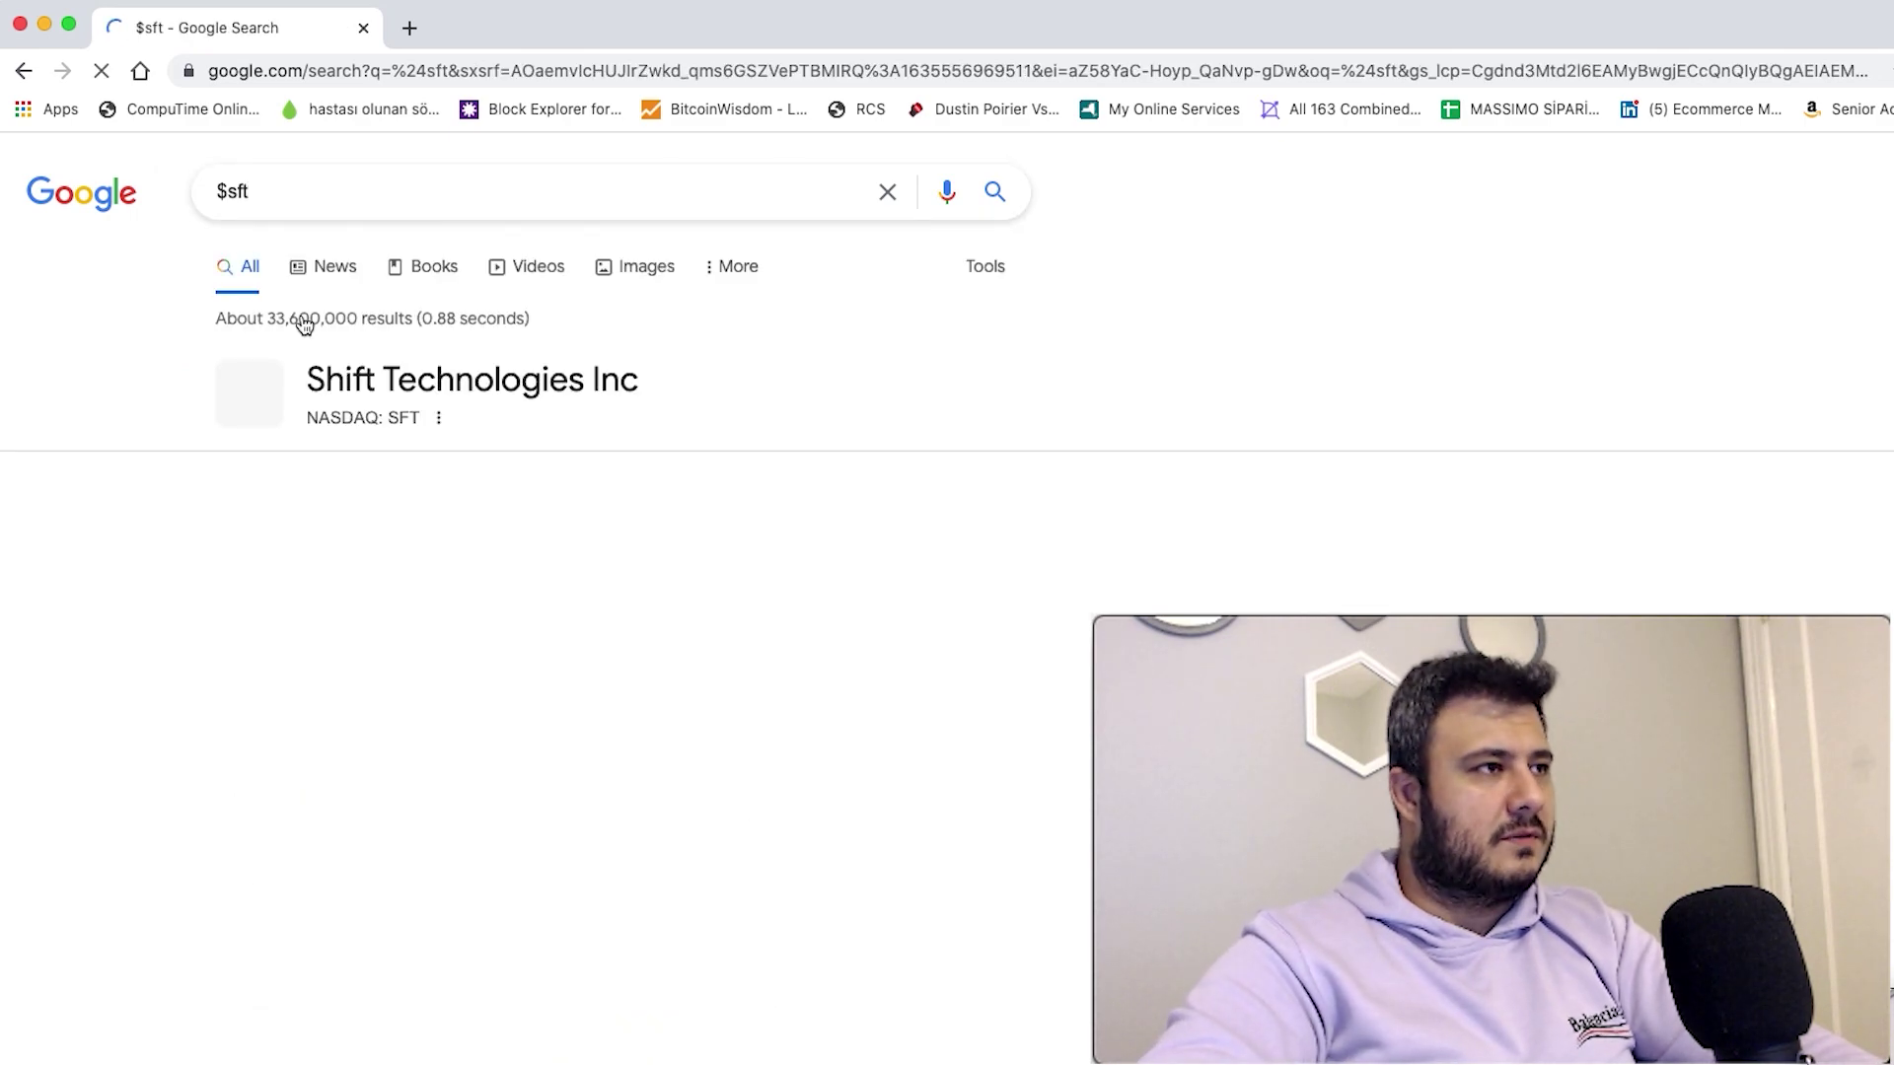
key(super+Tab)
click(604, 355)
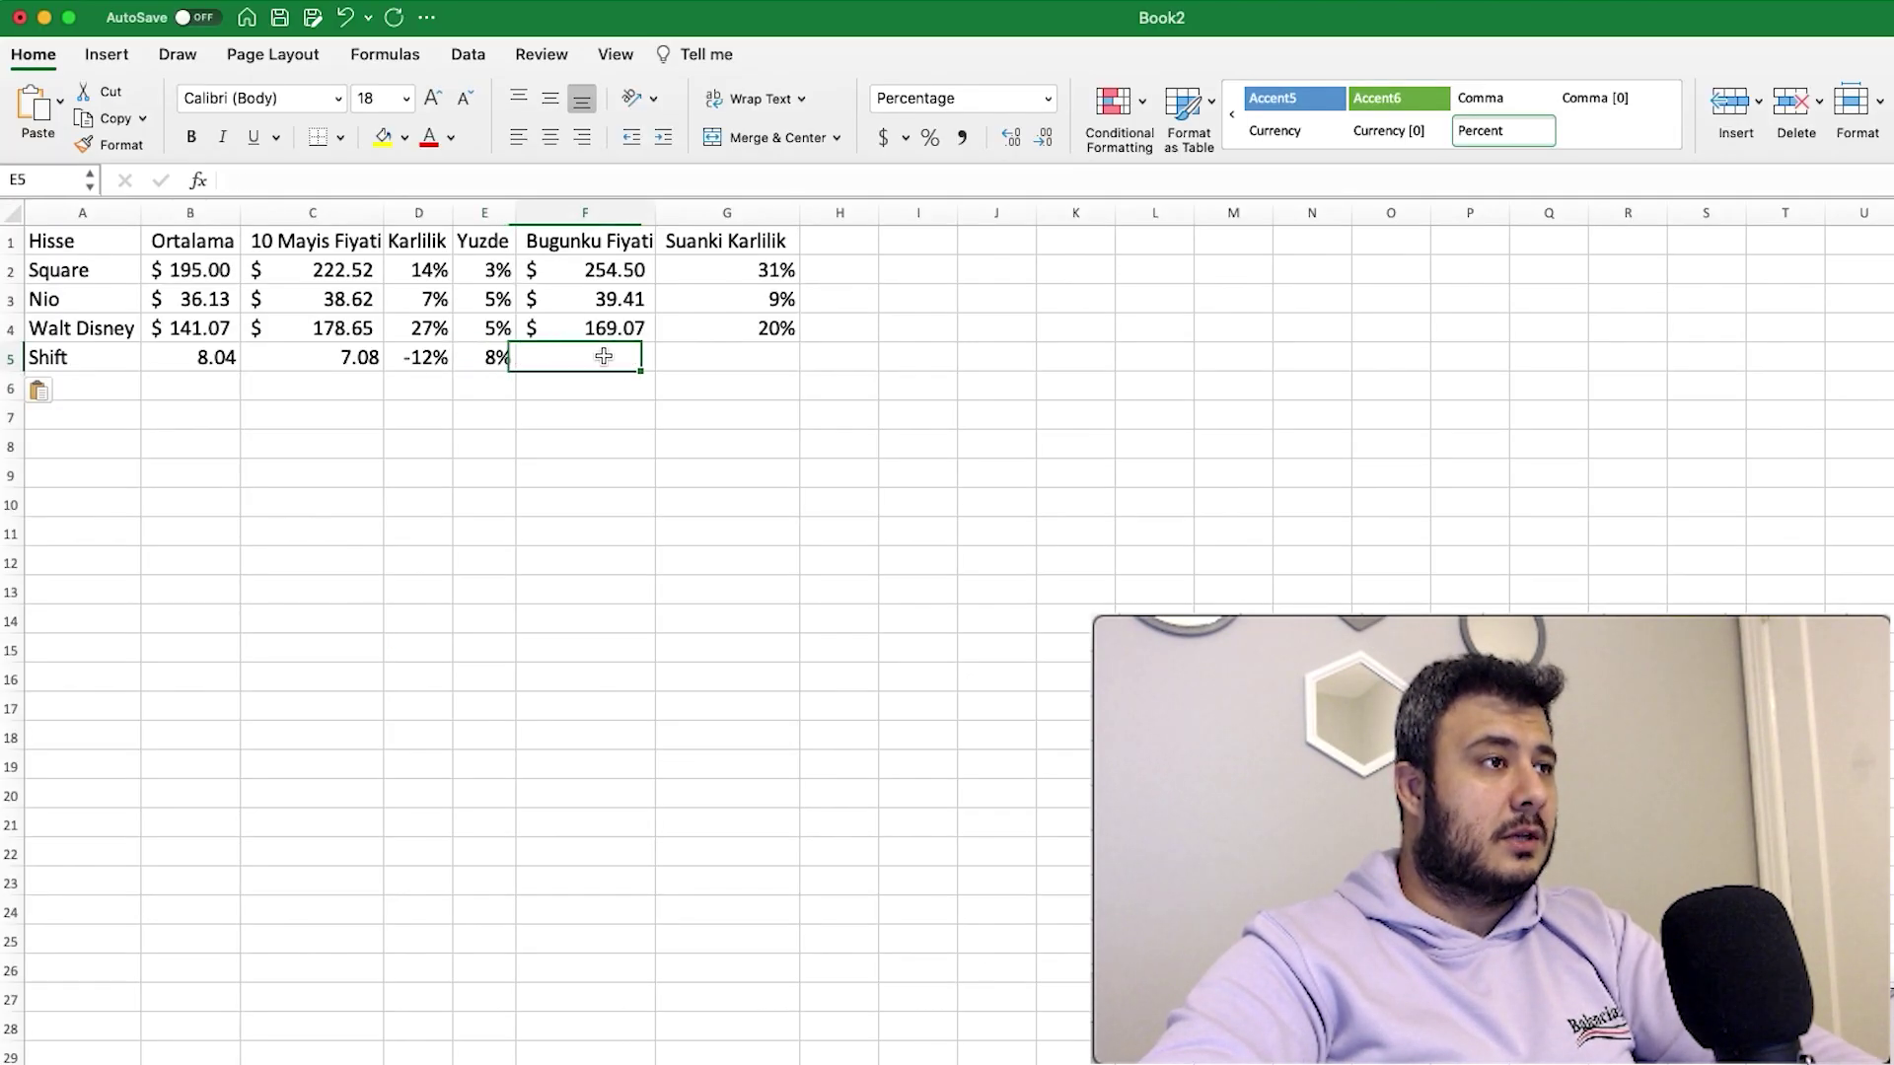
text(6.83)
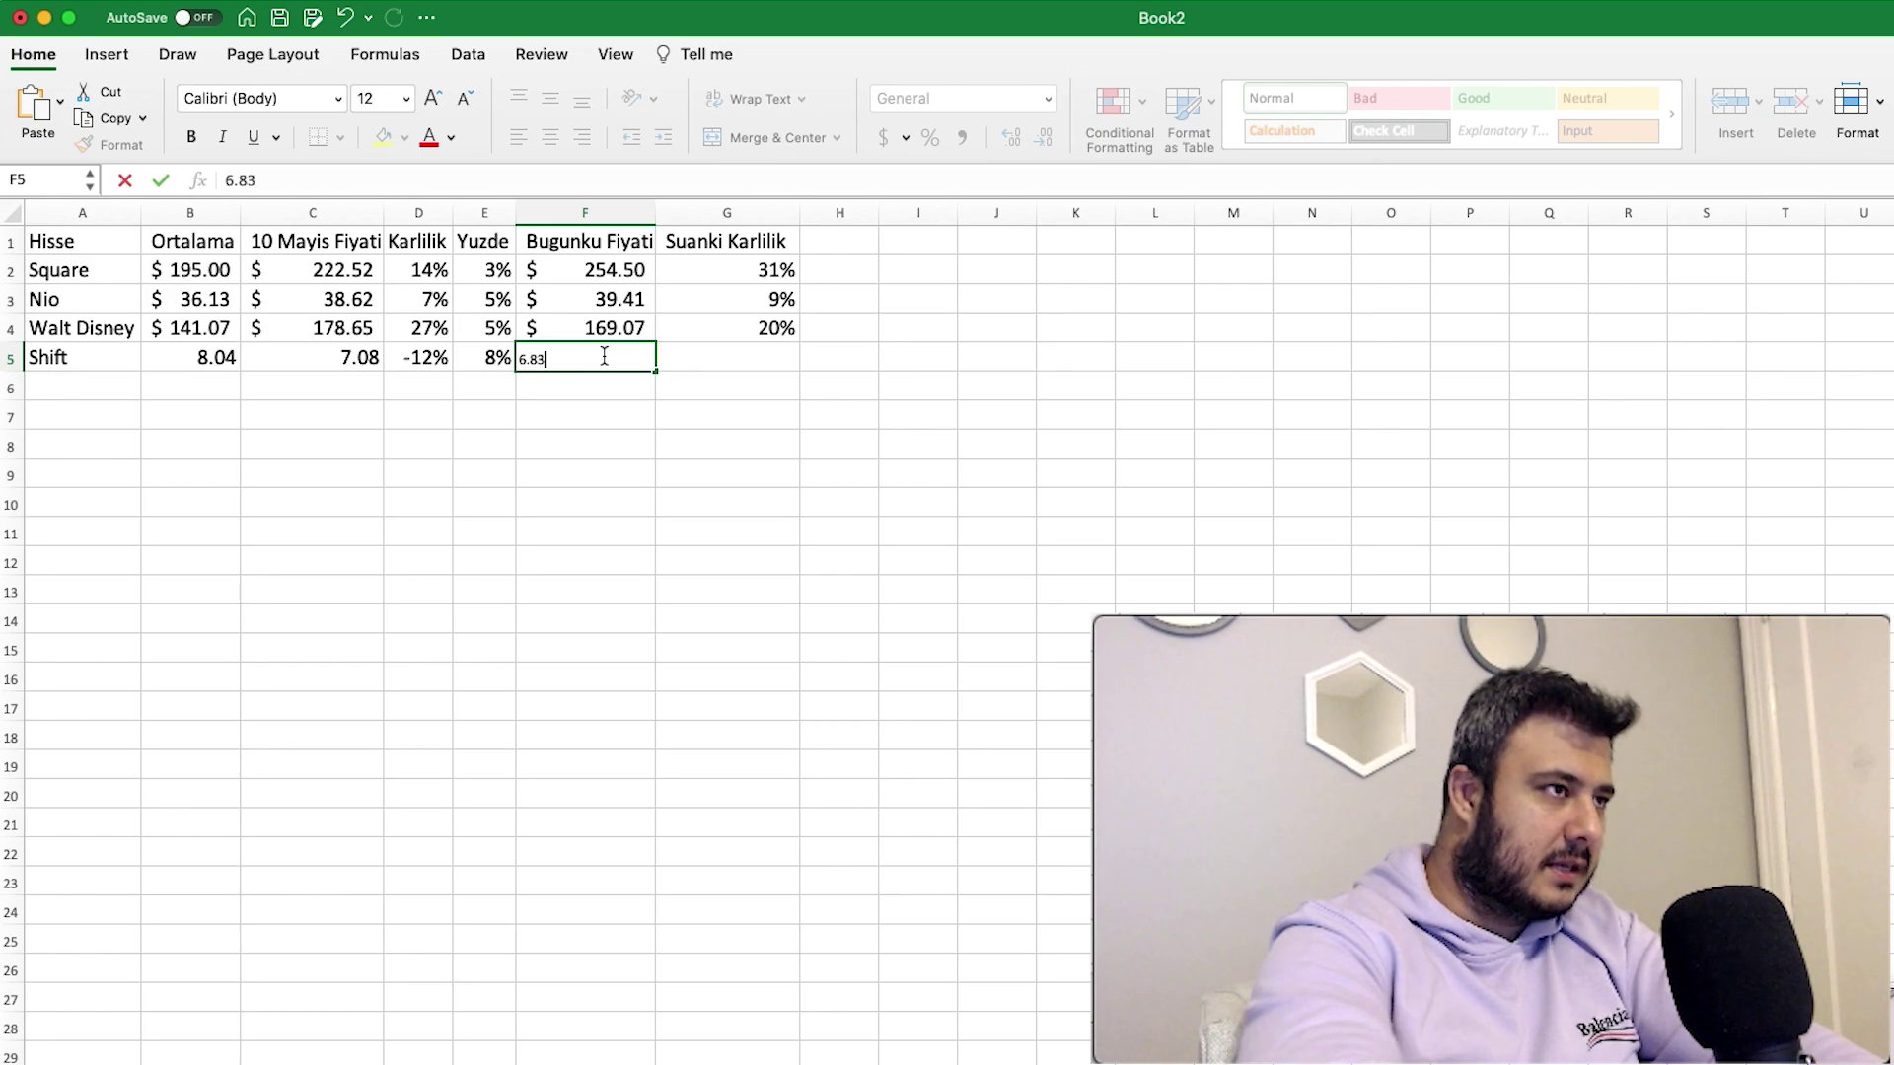
key(Return)
Copy the Suanki Karlilik formula from G4 down to G5 and format Shift's prices in B5:C5 as dollars.
key(Up)
key(Right)
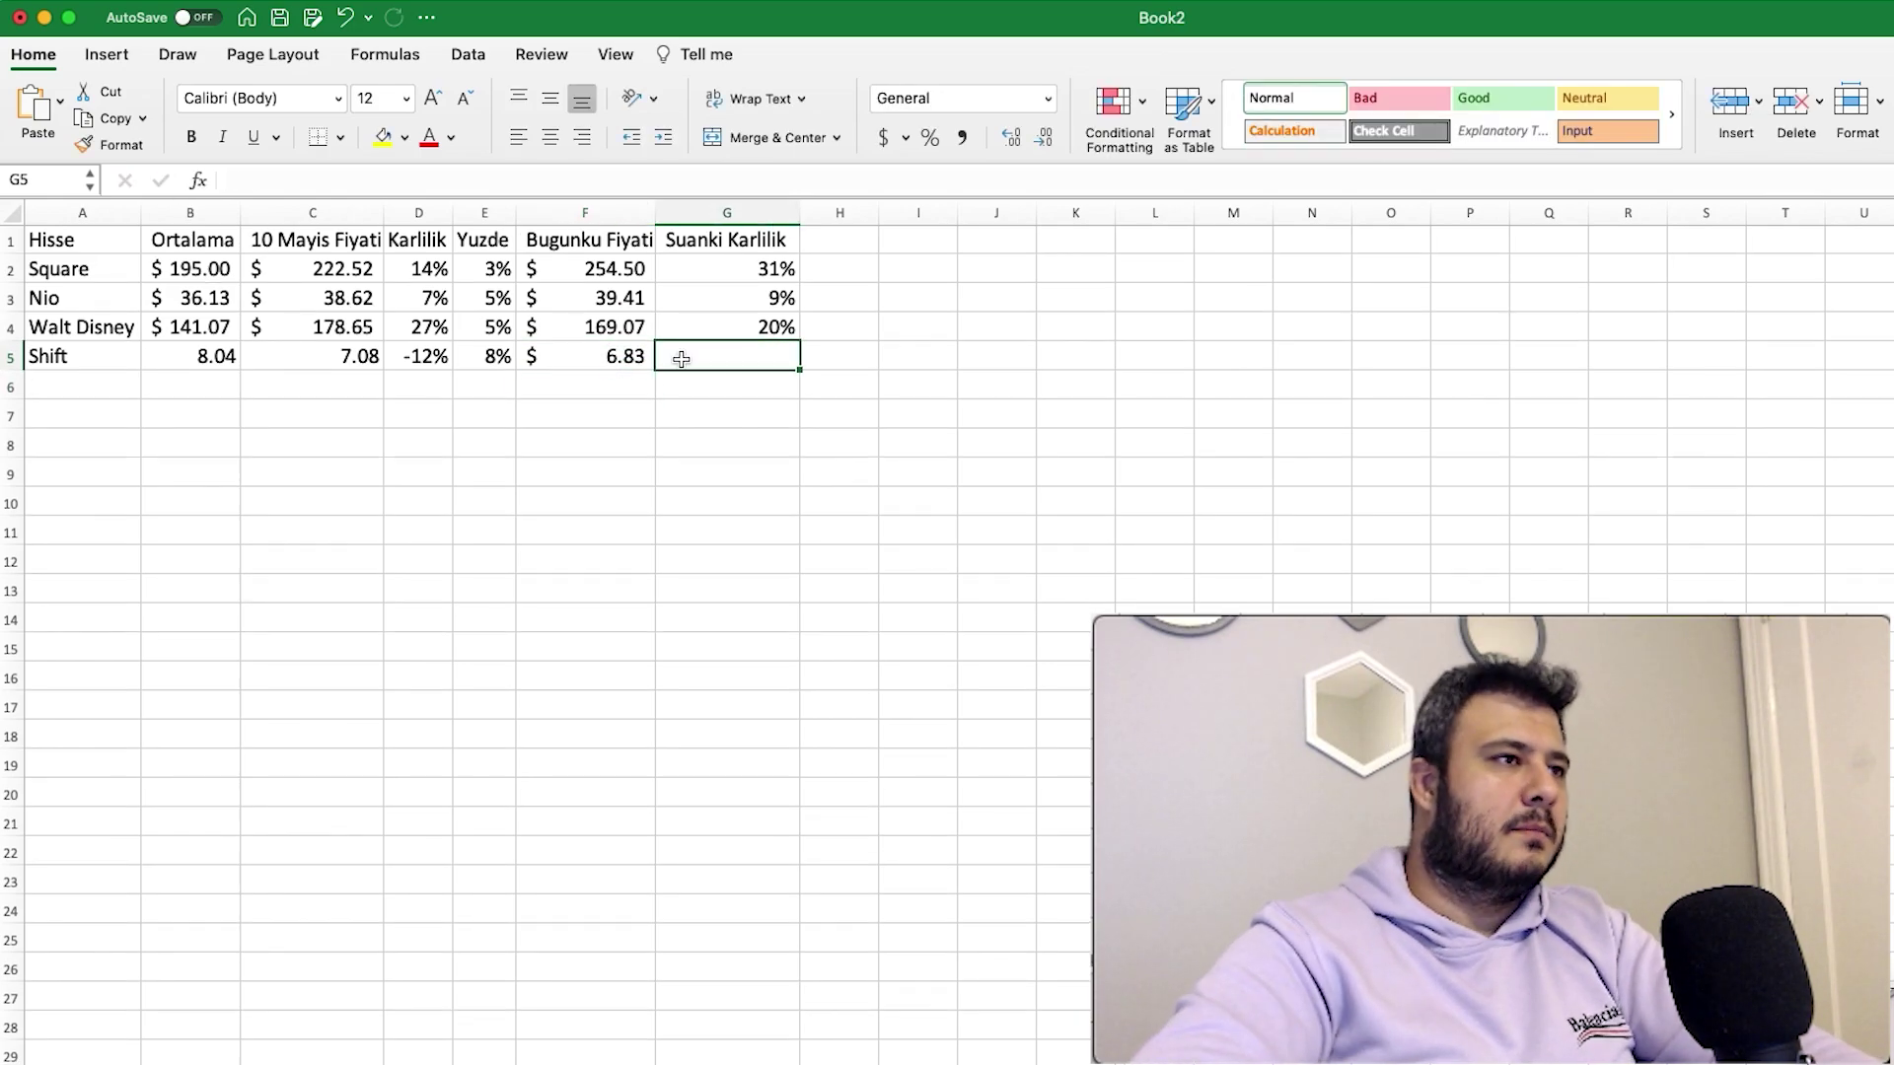
click(773, 327)
drag(799, 342, 800, 370)
click(727, 362)
click(431, 363)
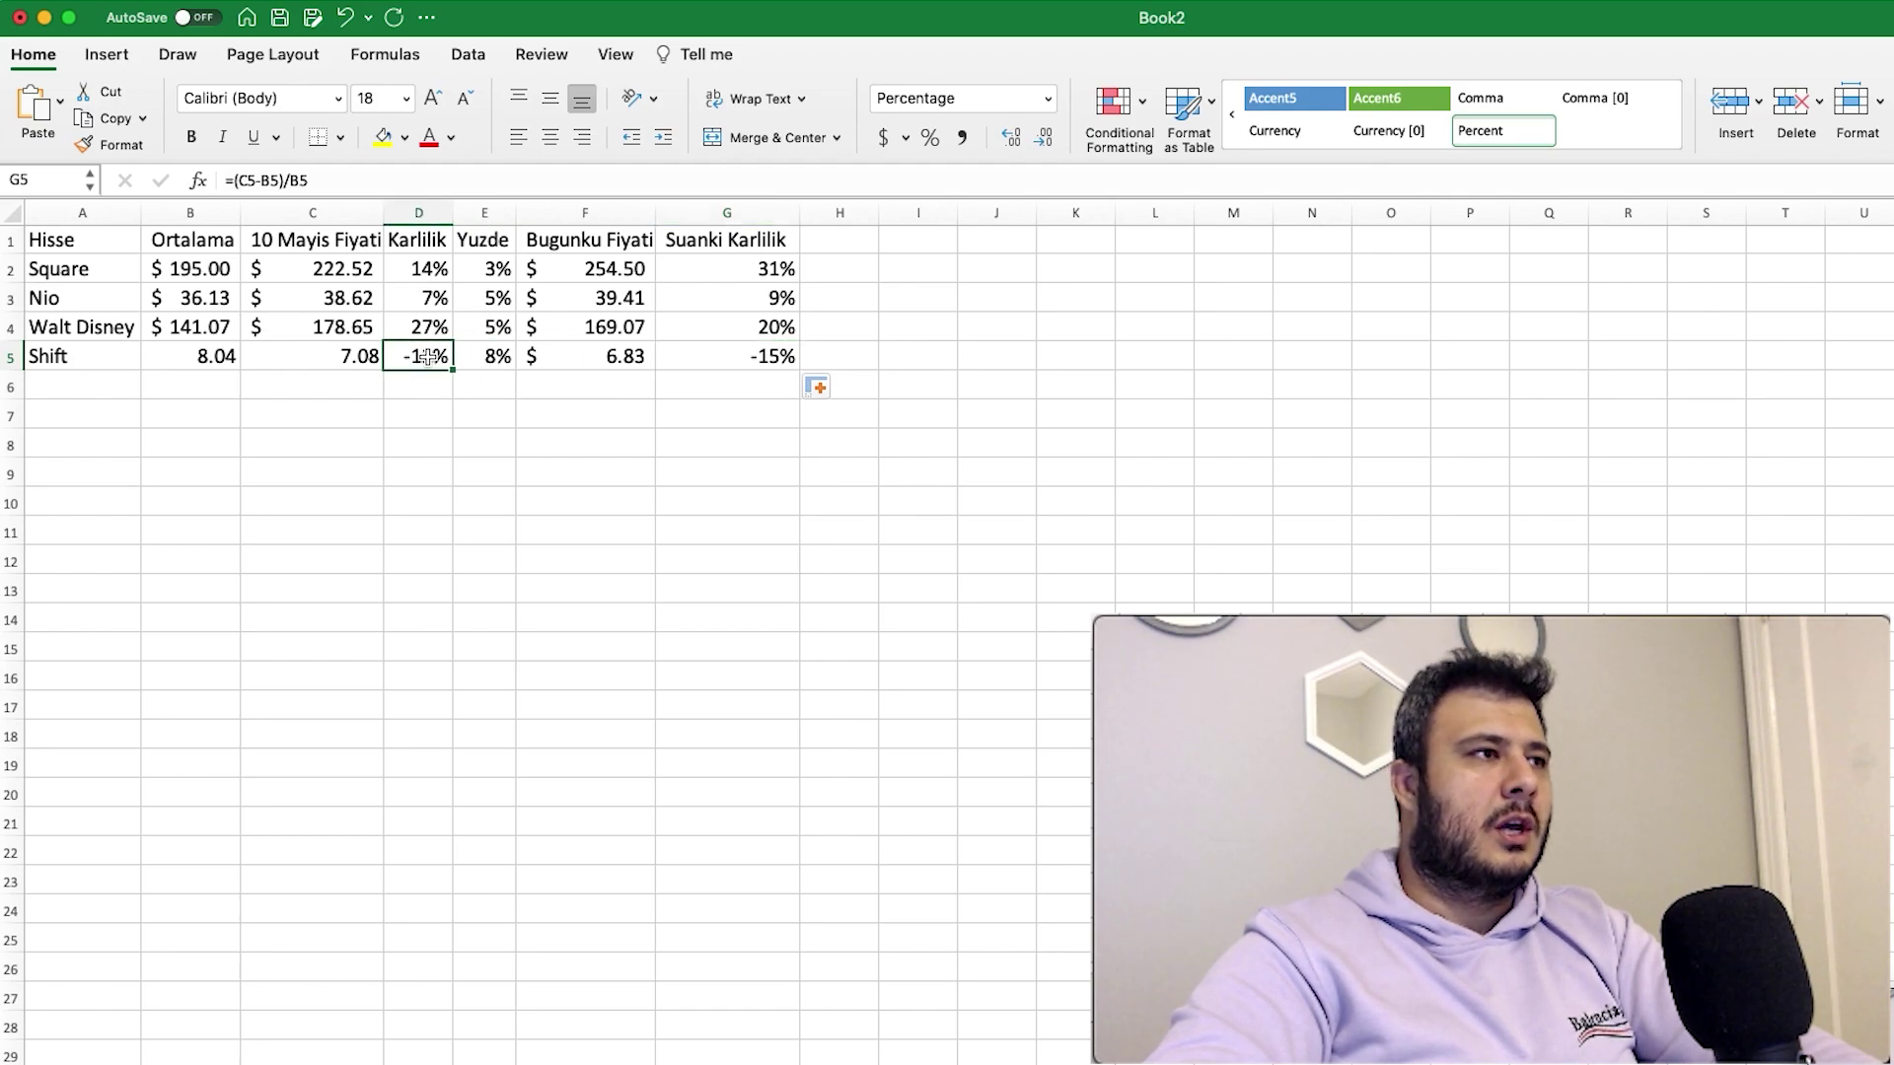
drag(169, 361, 325, 361)
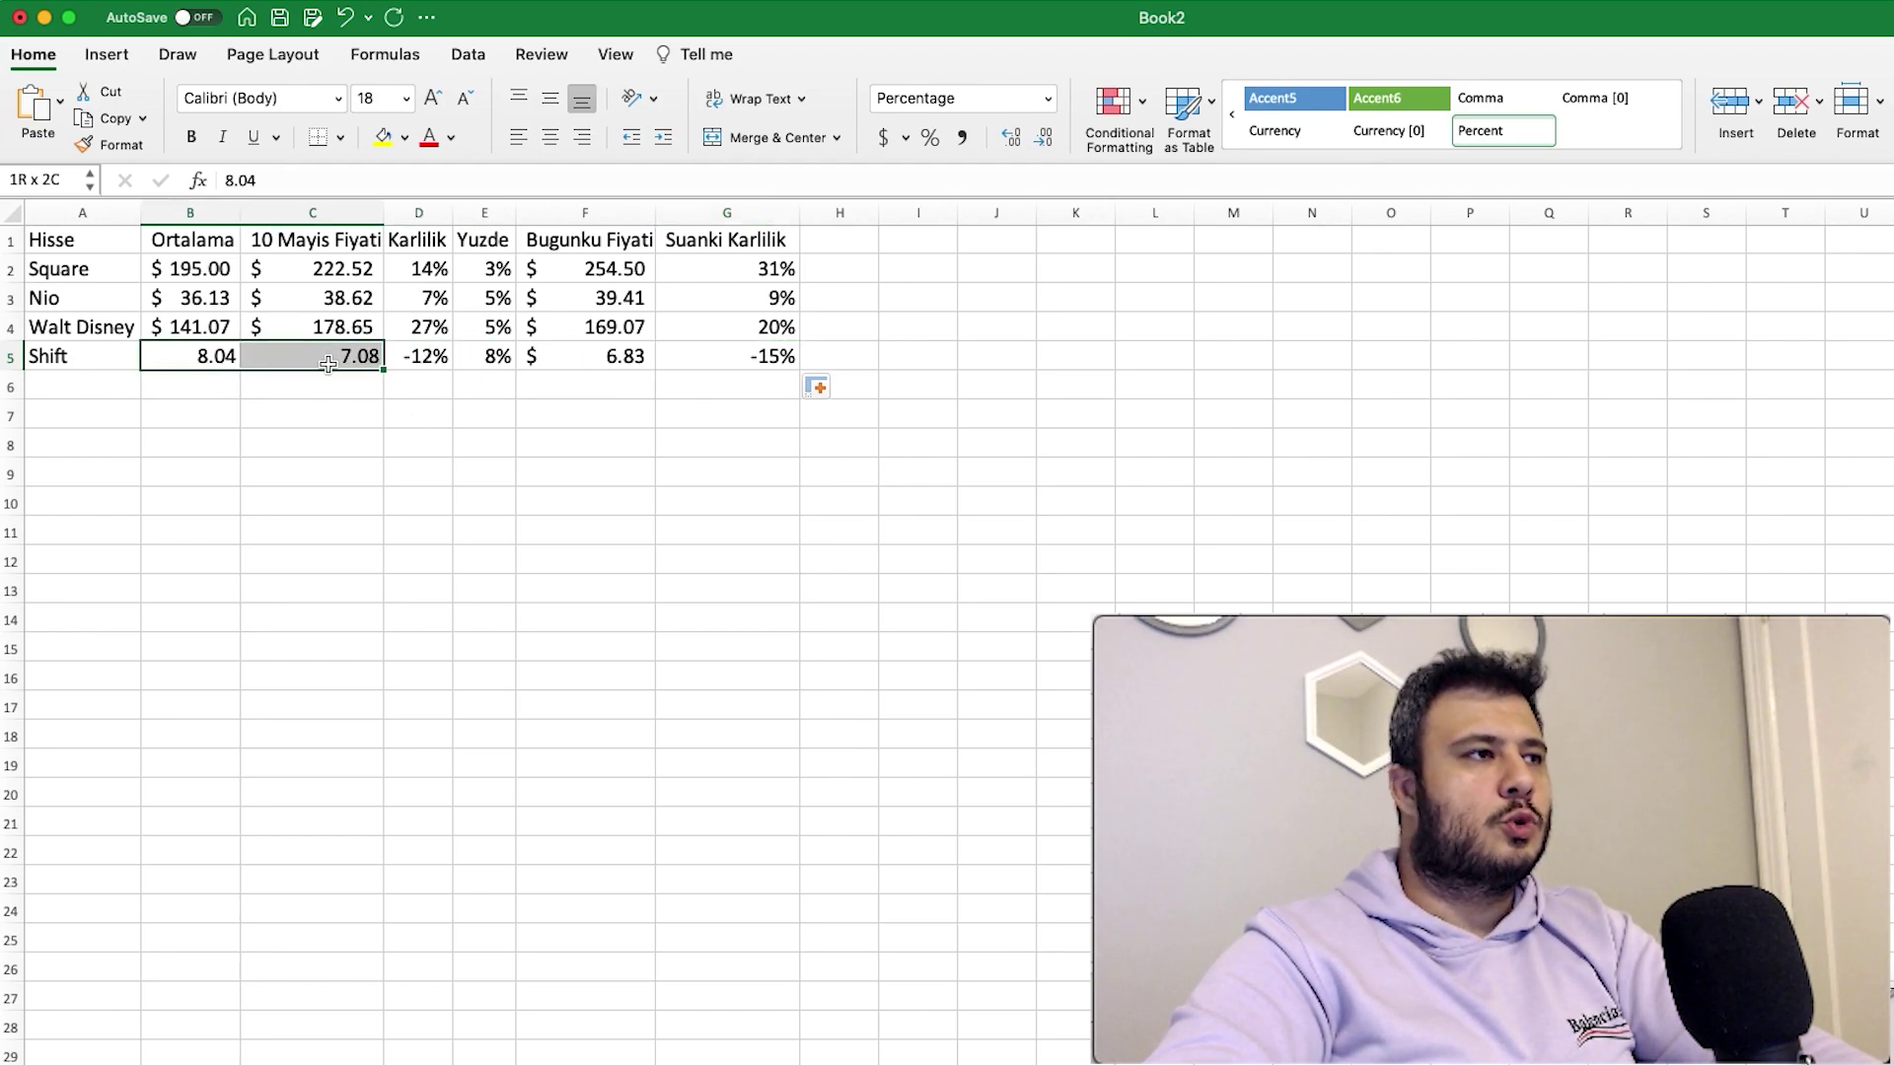
click(884, 137)
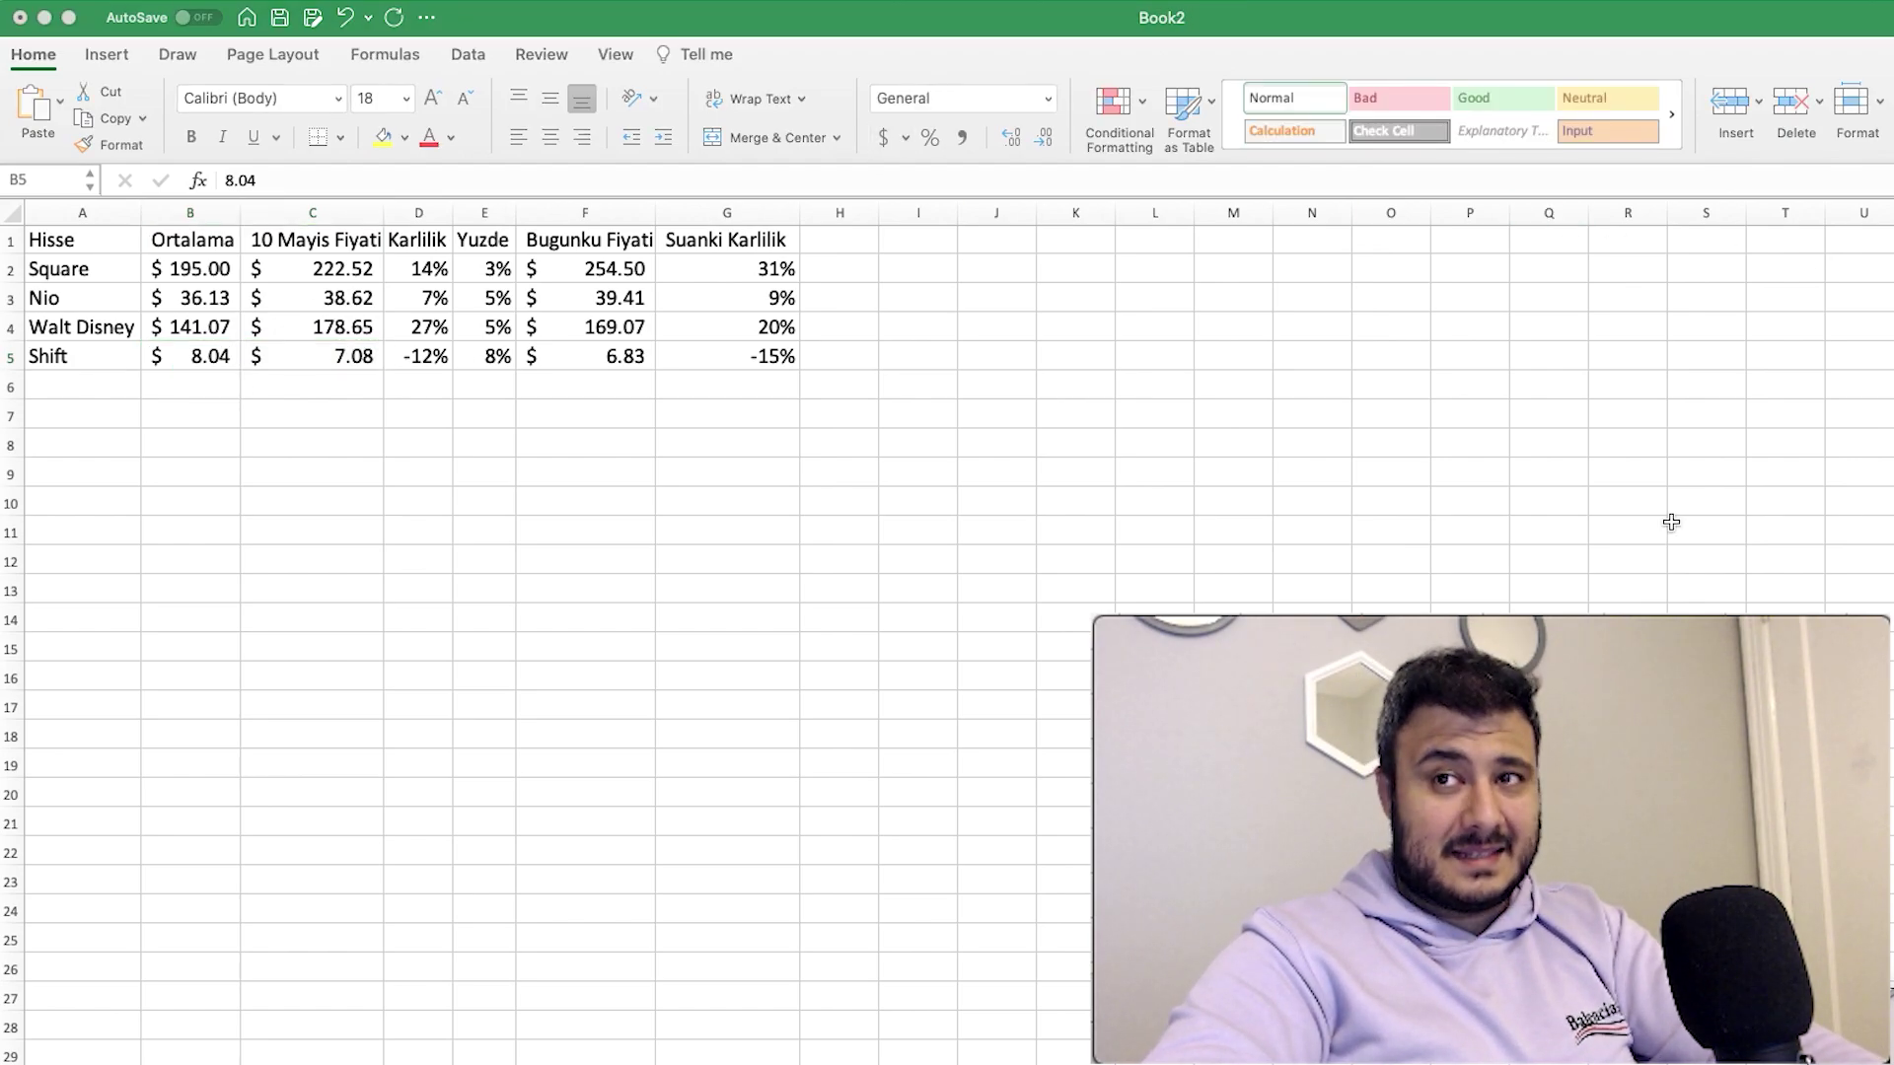
Add Tesla in row 6 with 473.27, 625.22, 32% and 8% in B6:E6.
click(13, 395)
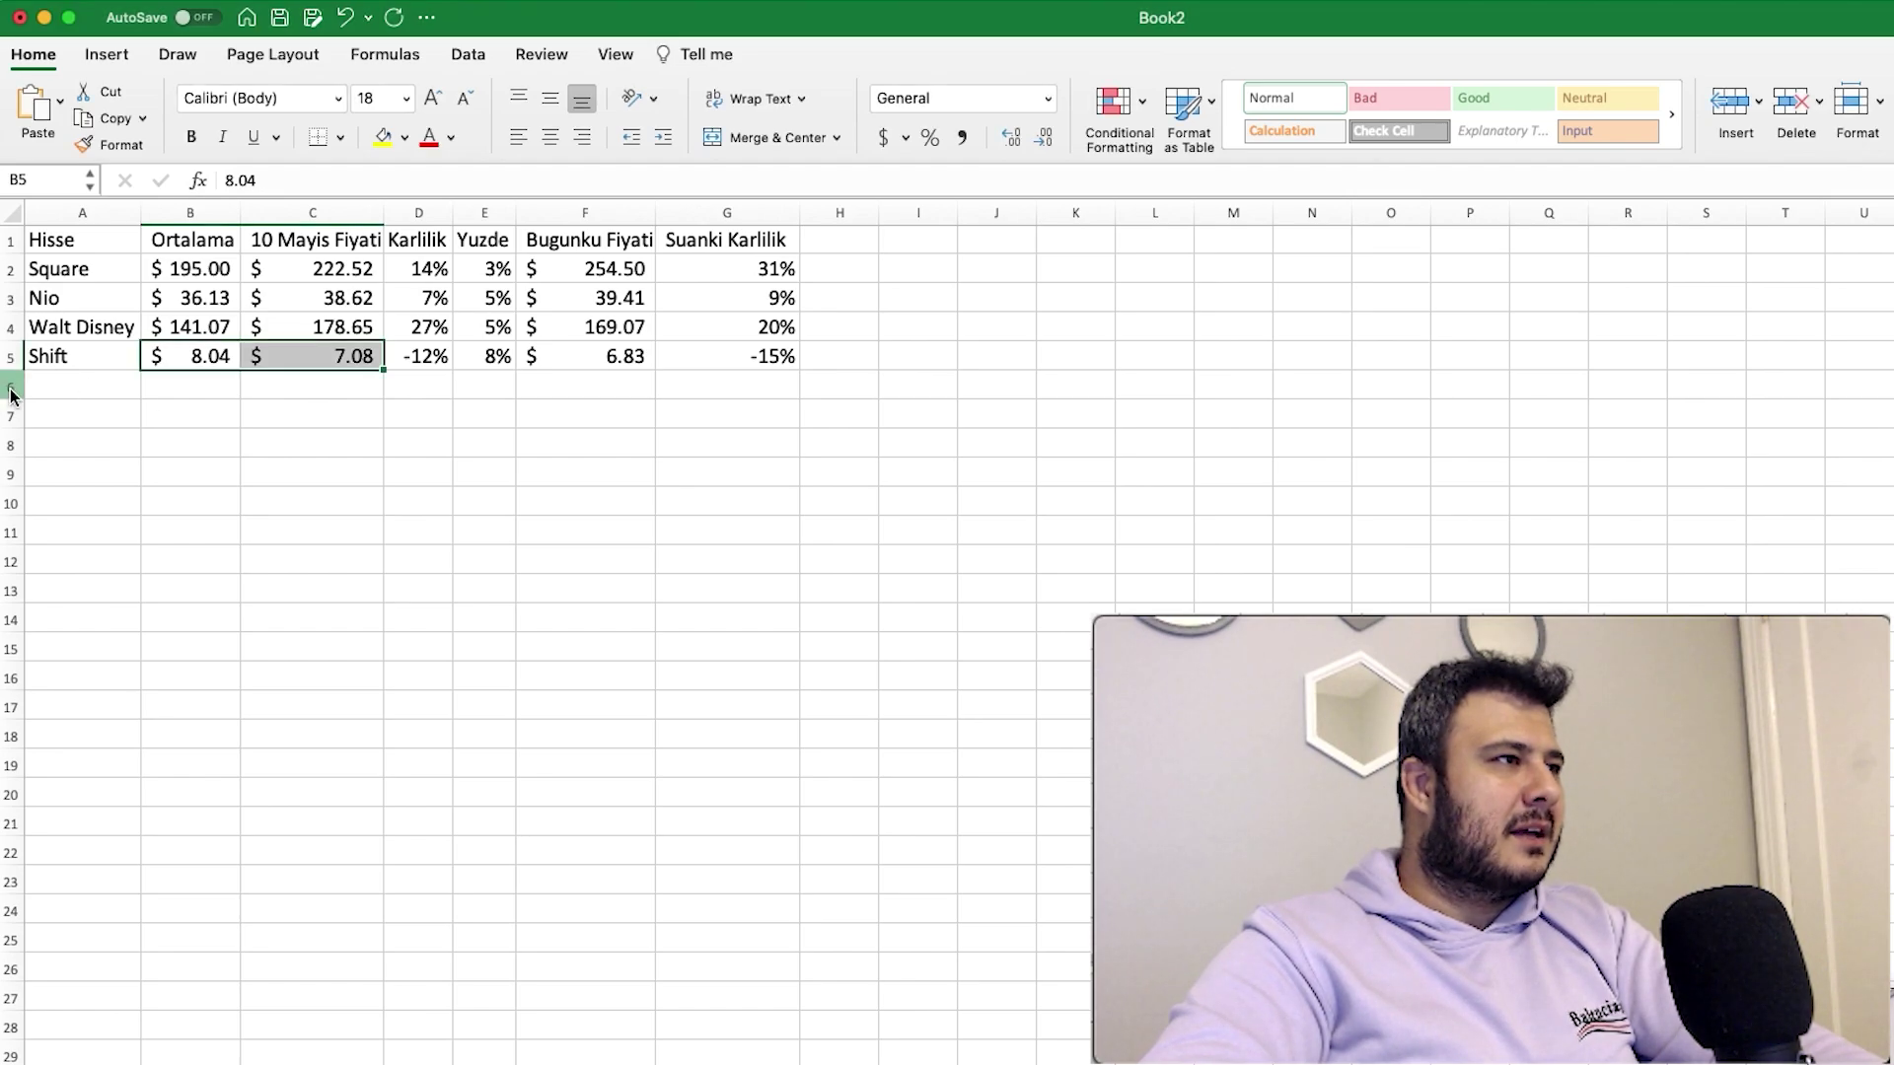
click(10, 387)
text(Tesla	473.27	625.22	32%	8%)
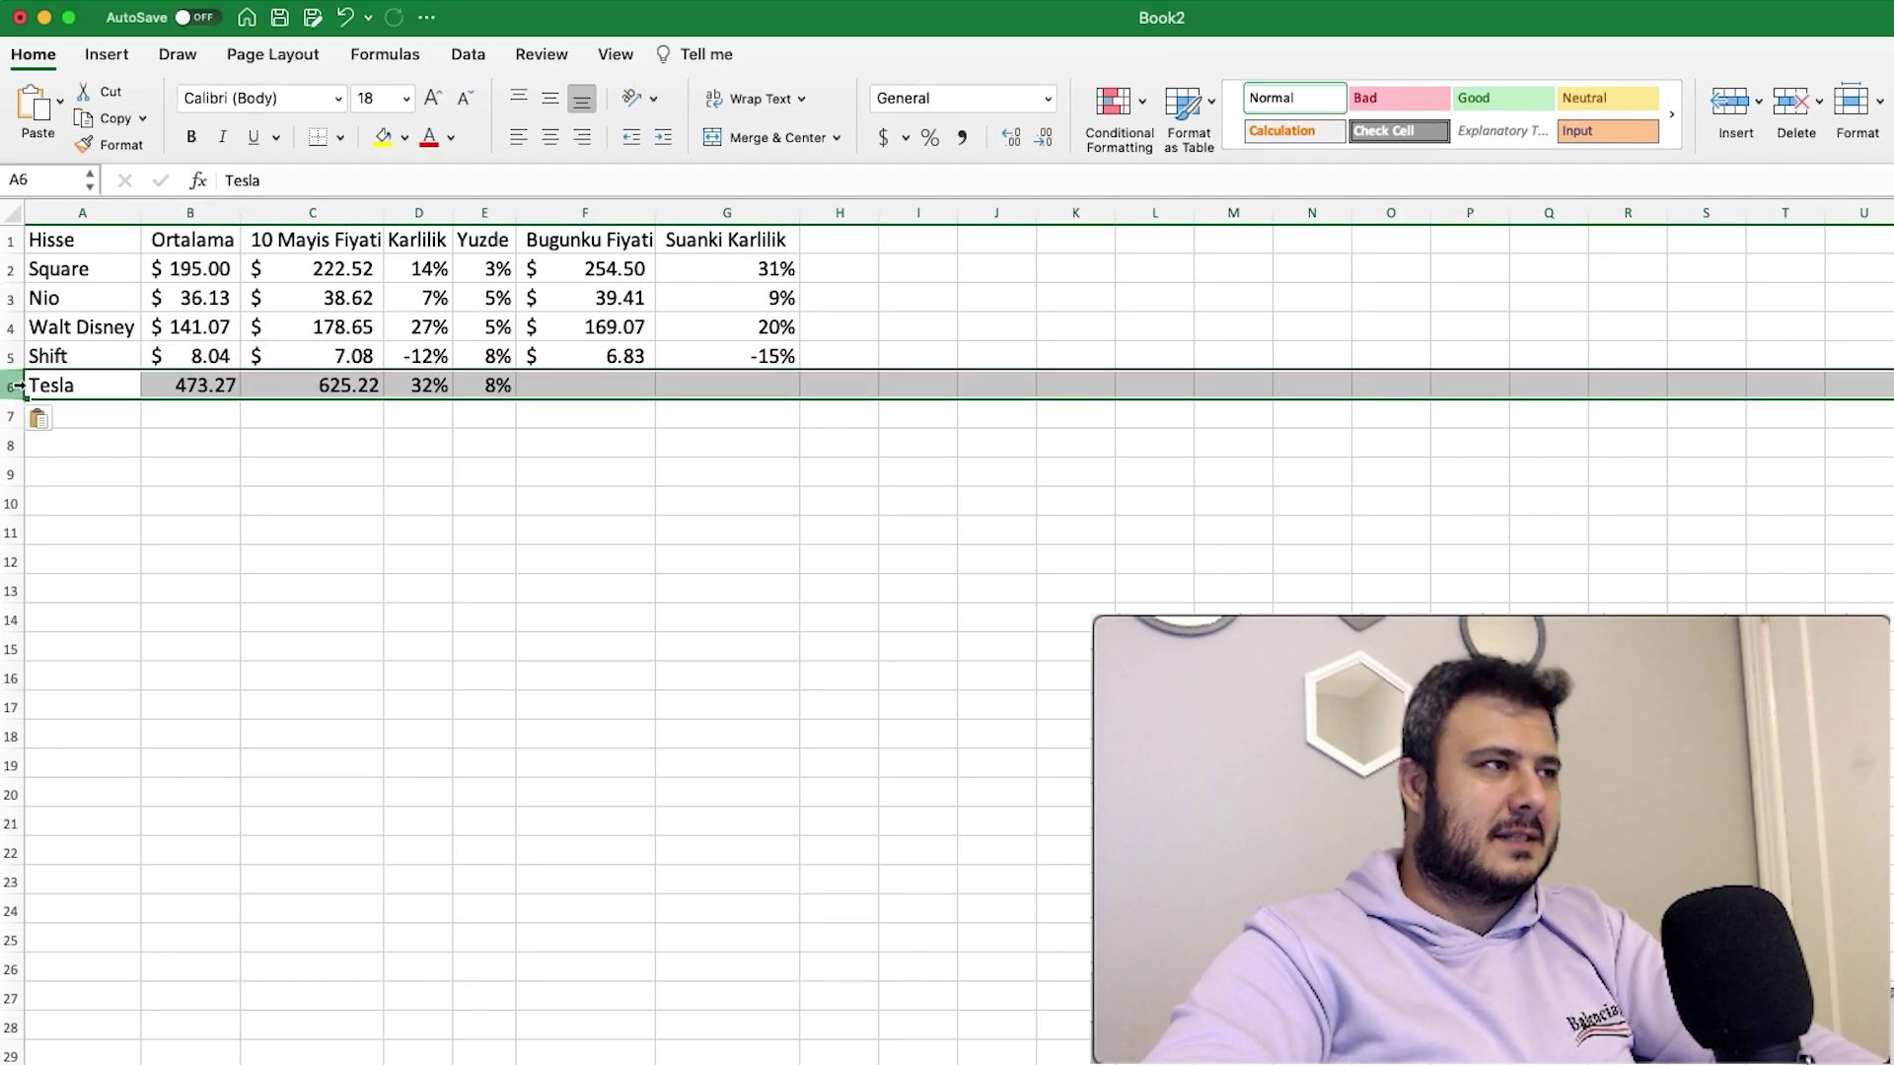
click(478, 380)
Search Google for $tesla stock in the browser and enter 1114.00 as Tesla's current price in F6 of the workbook.
click(597, 386)
key(super+Tab)
click(306, 196)
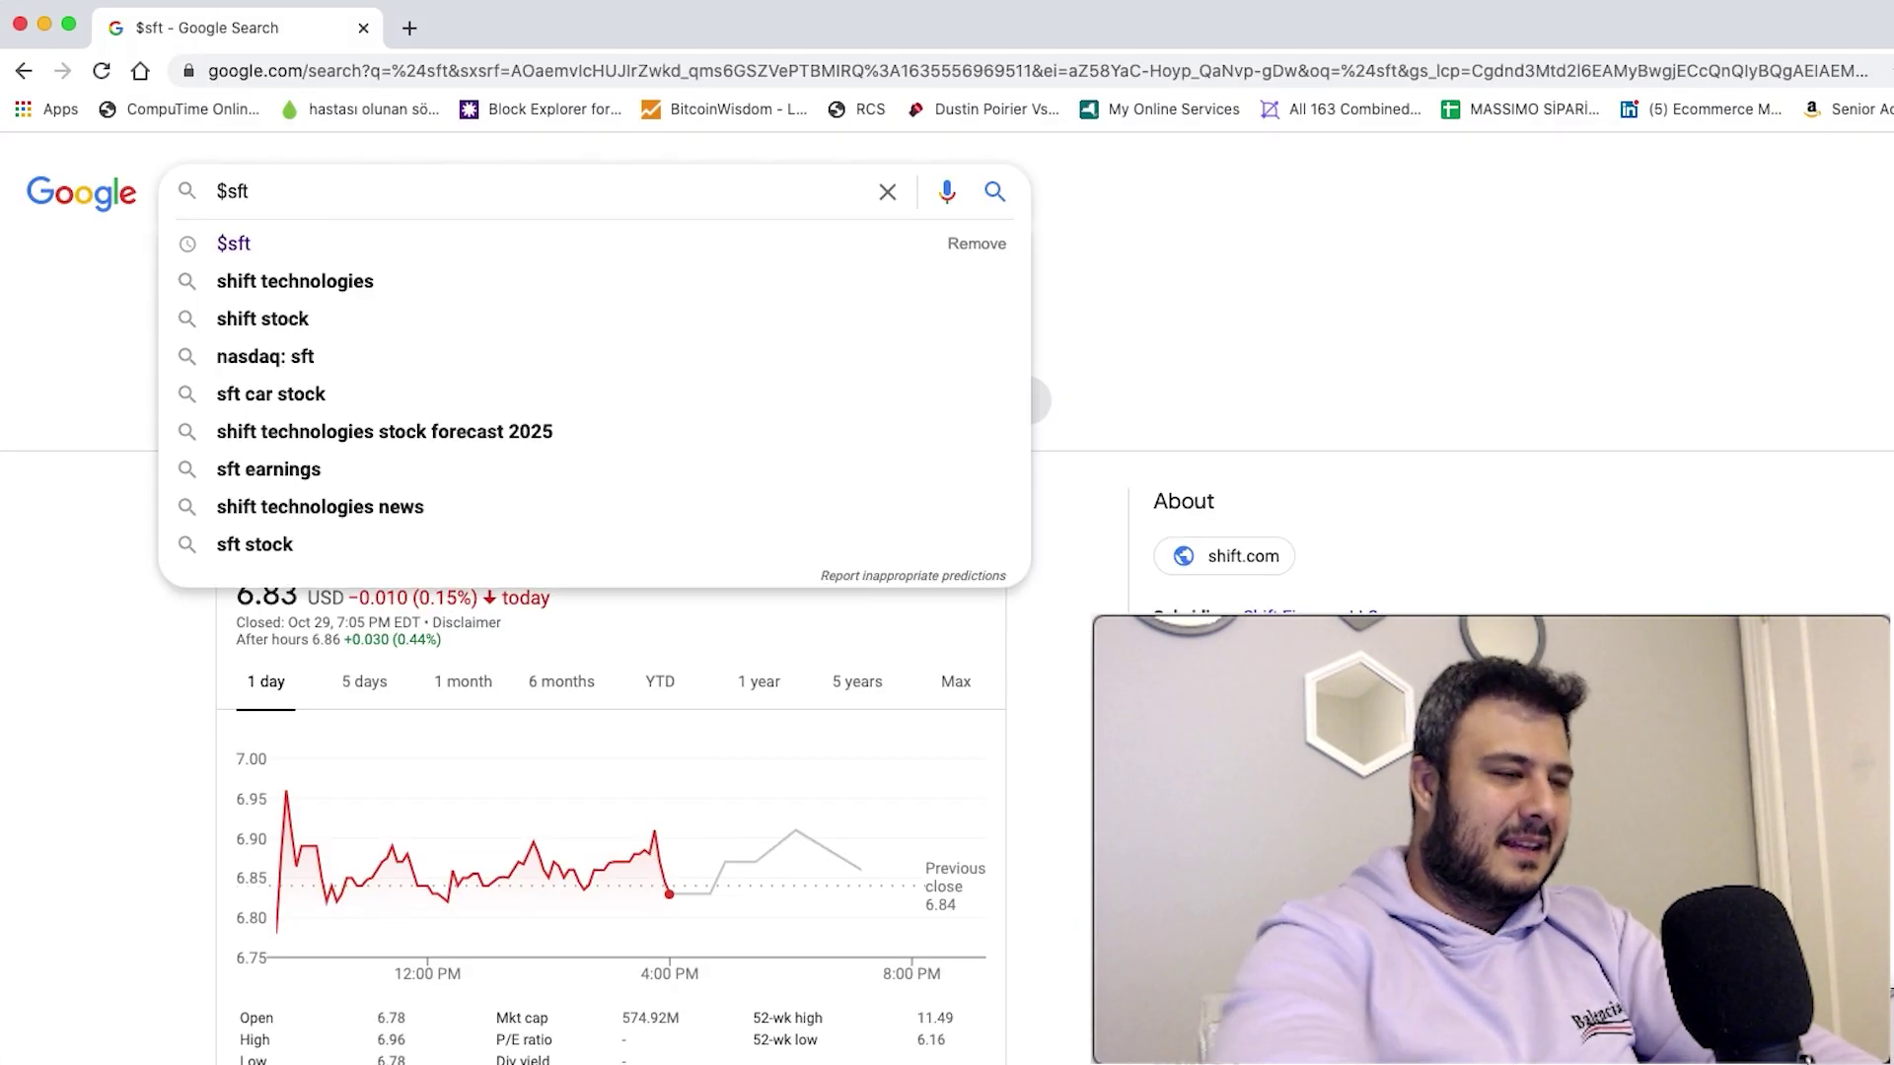
key(BackSpace)
key(BackSpace)
key(BackSpace)
text(tesla stock)
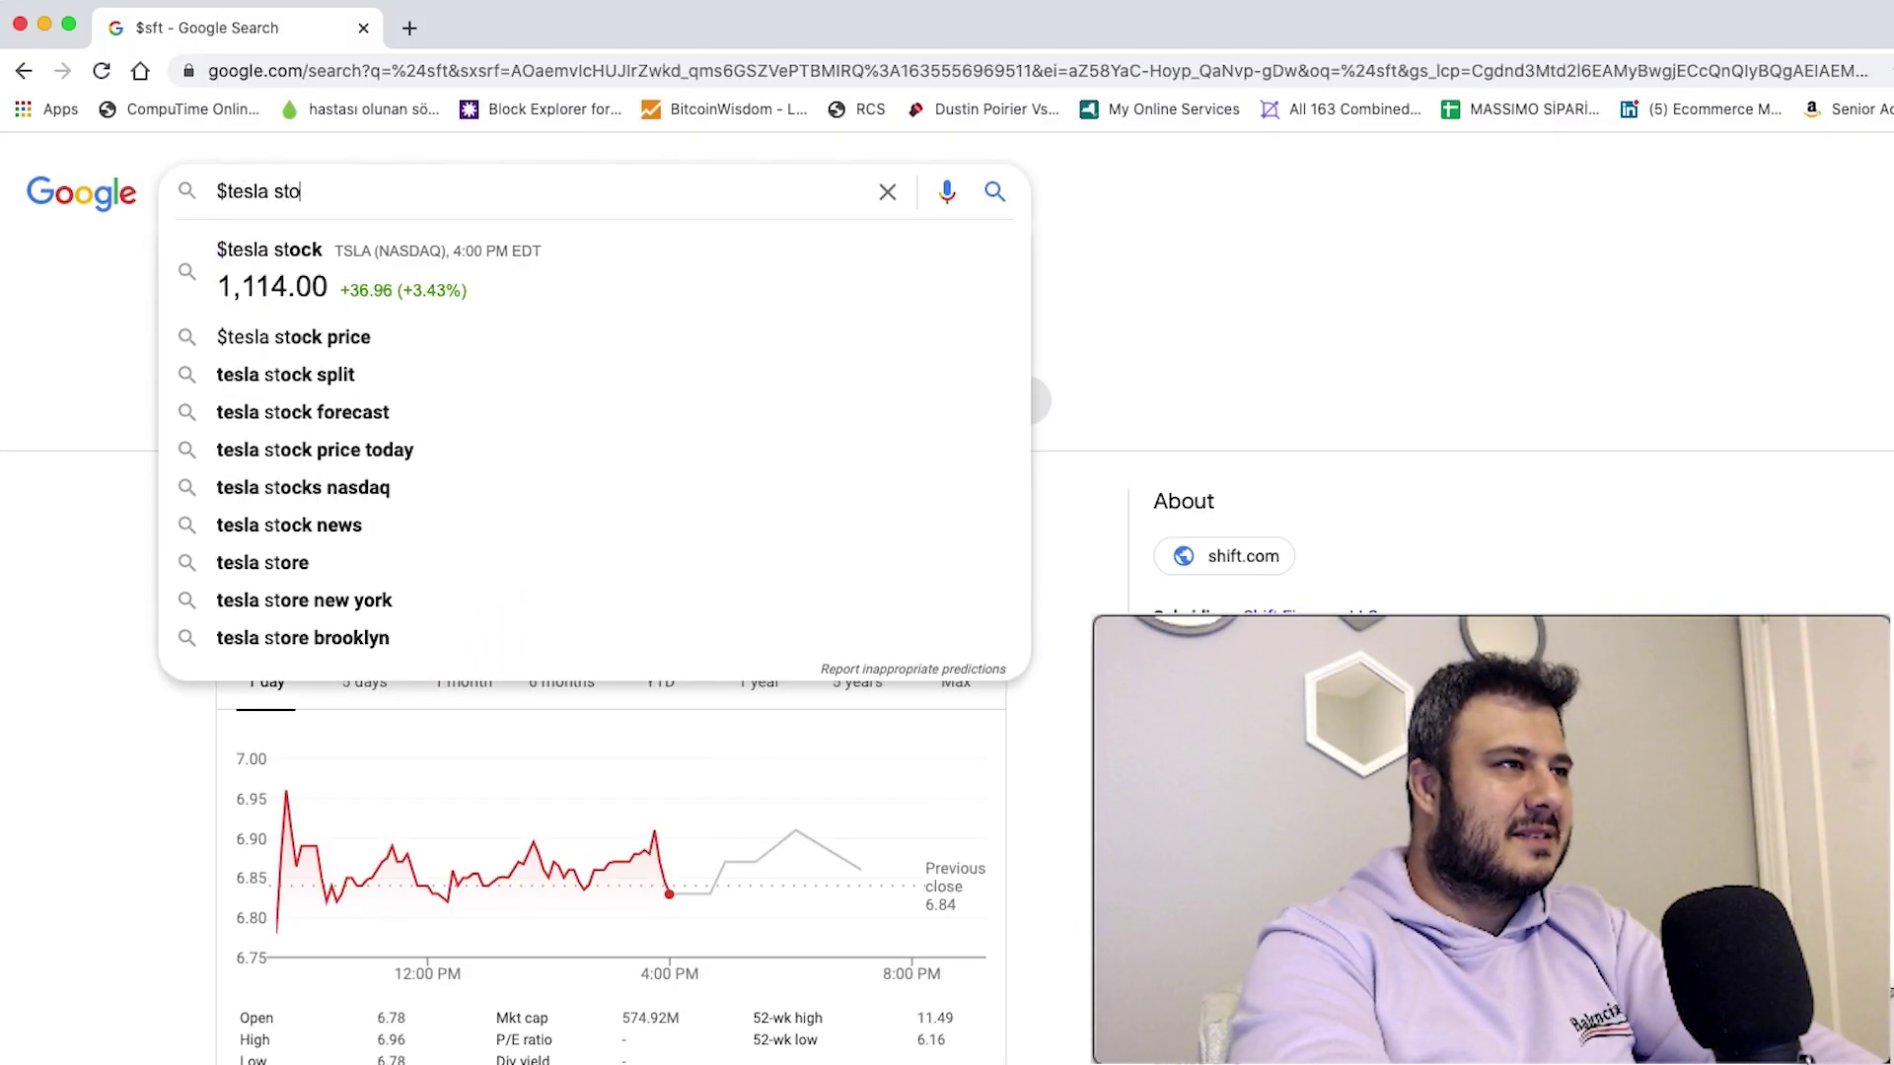
key(Return)
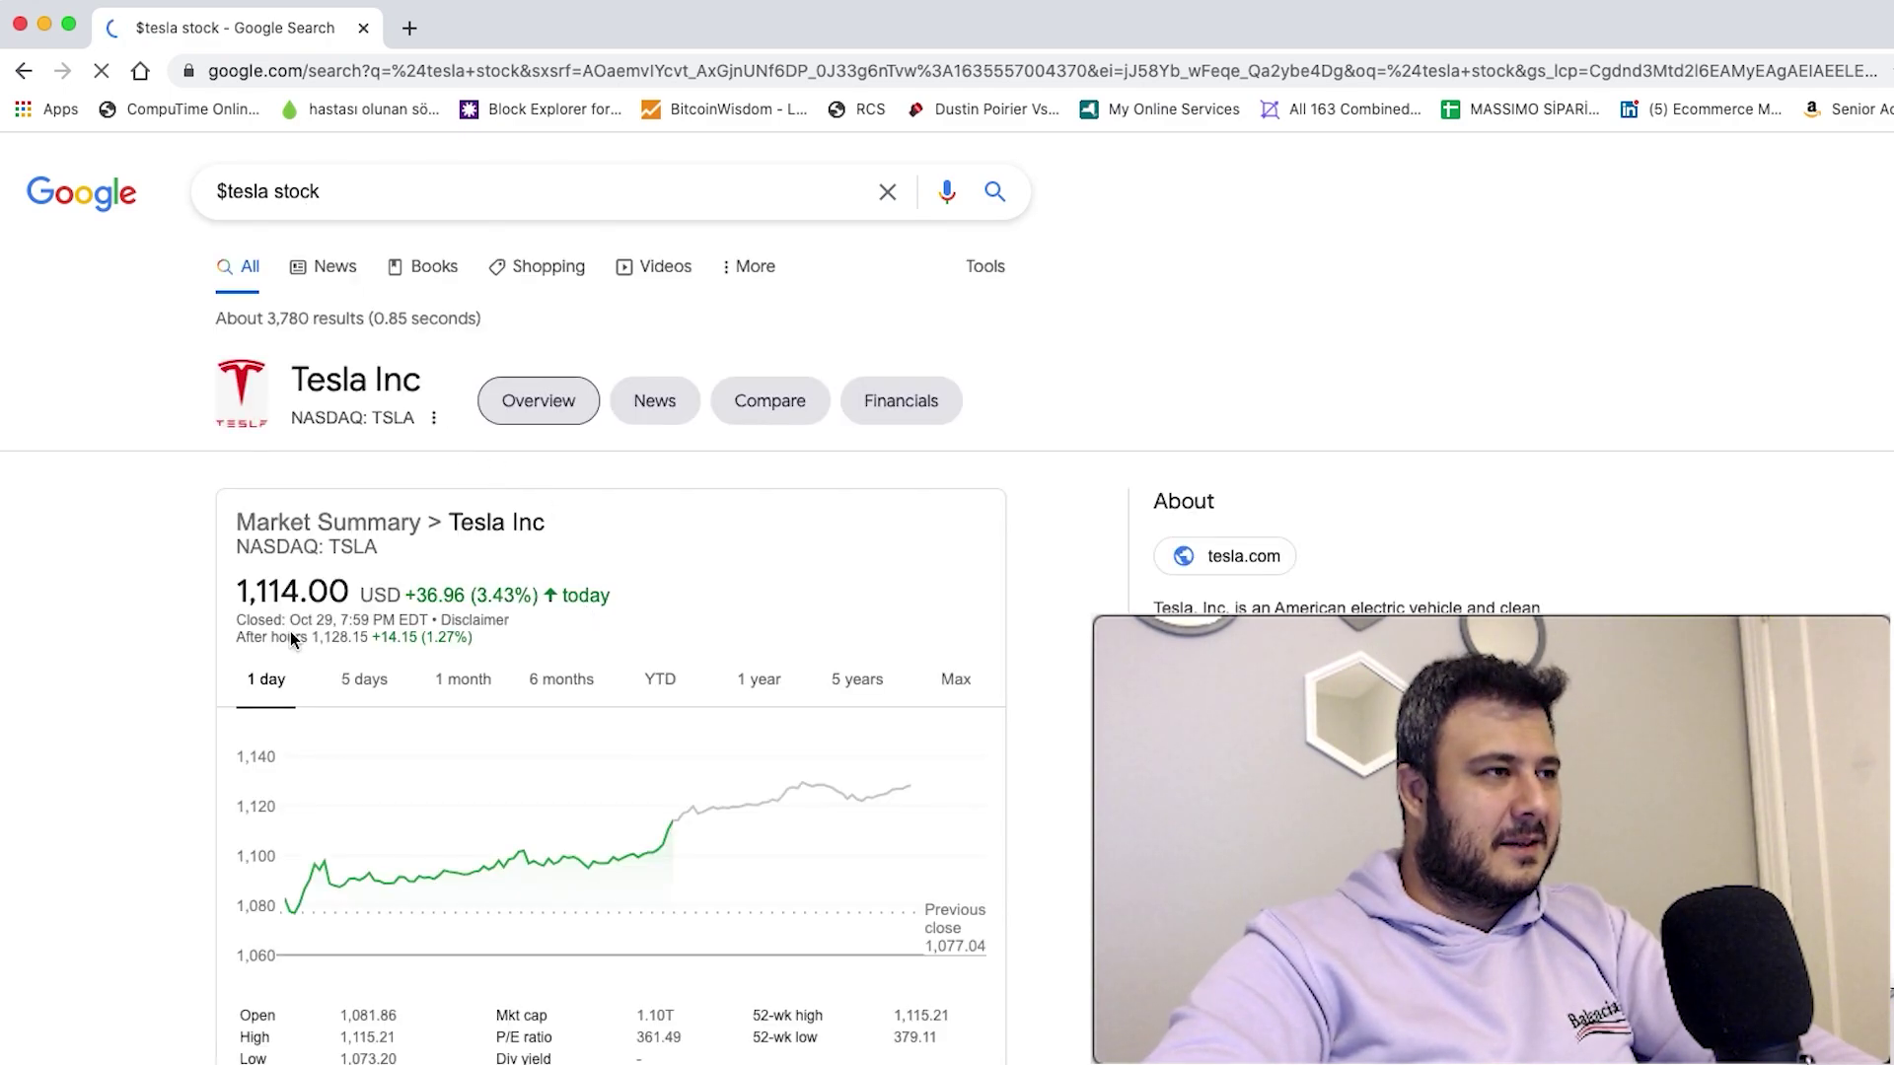
key(super+Tab)
text(1)
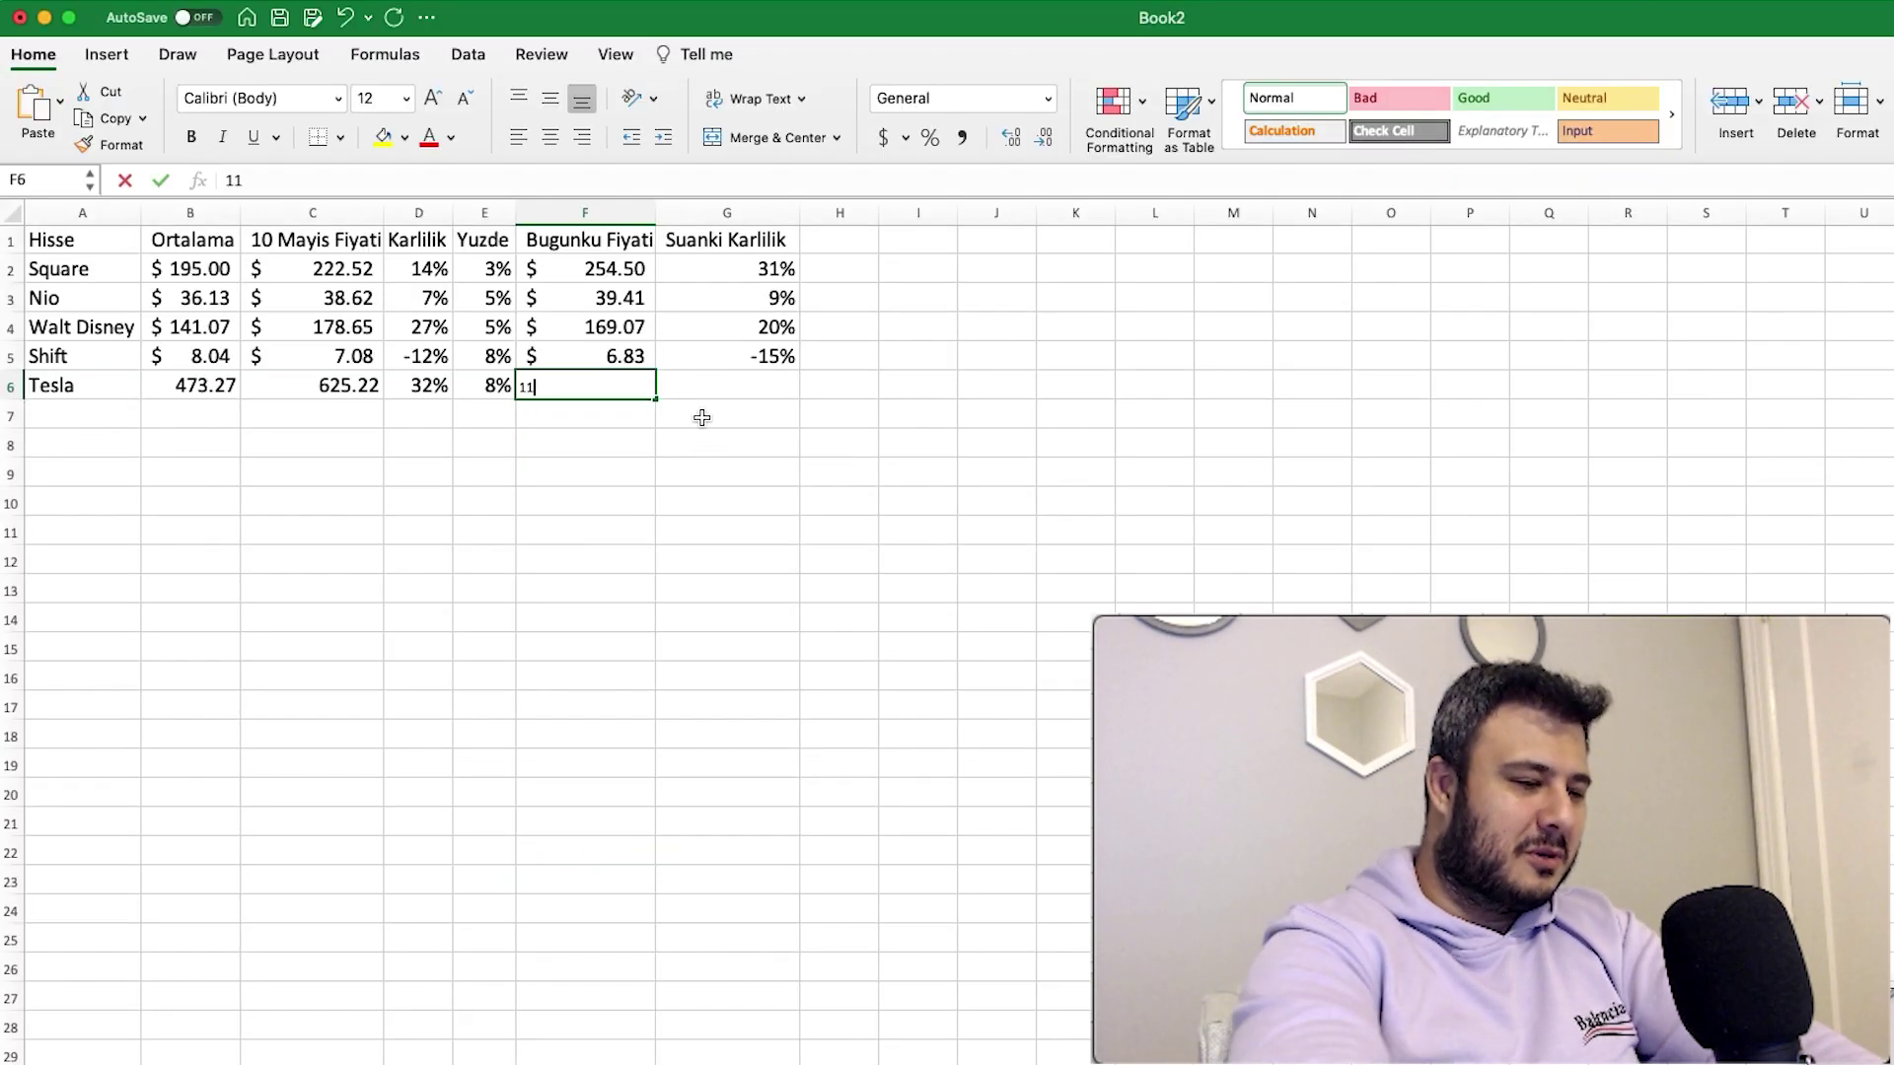
text(,114.00)
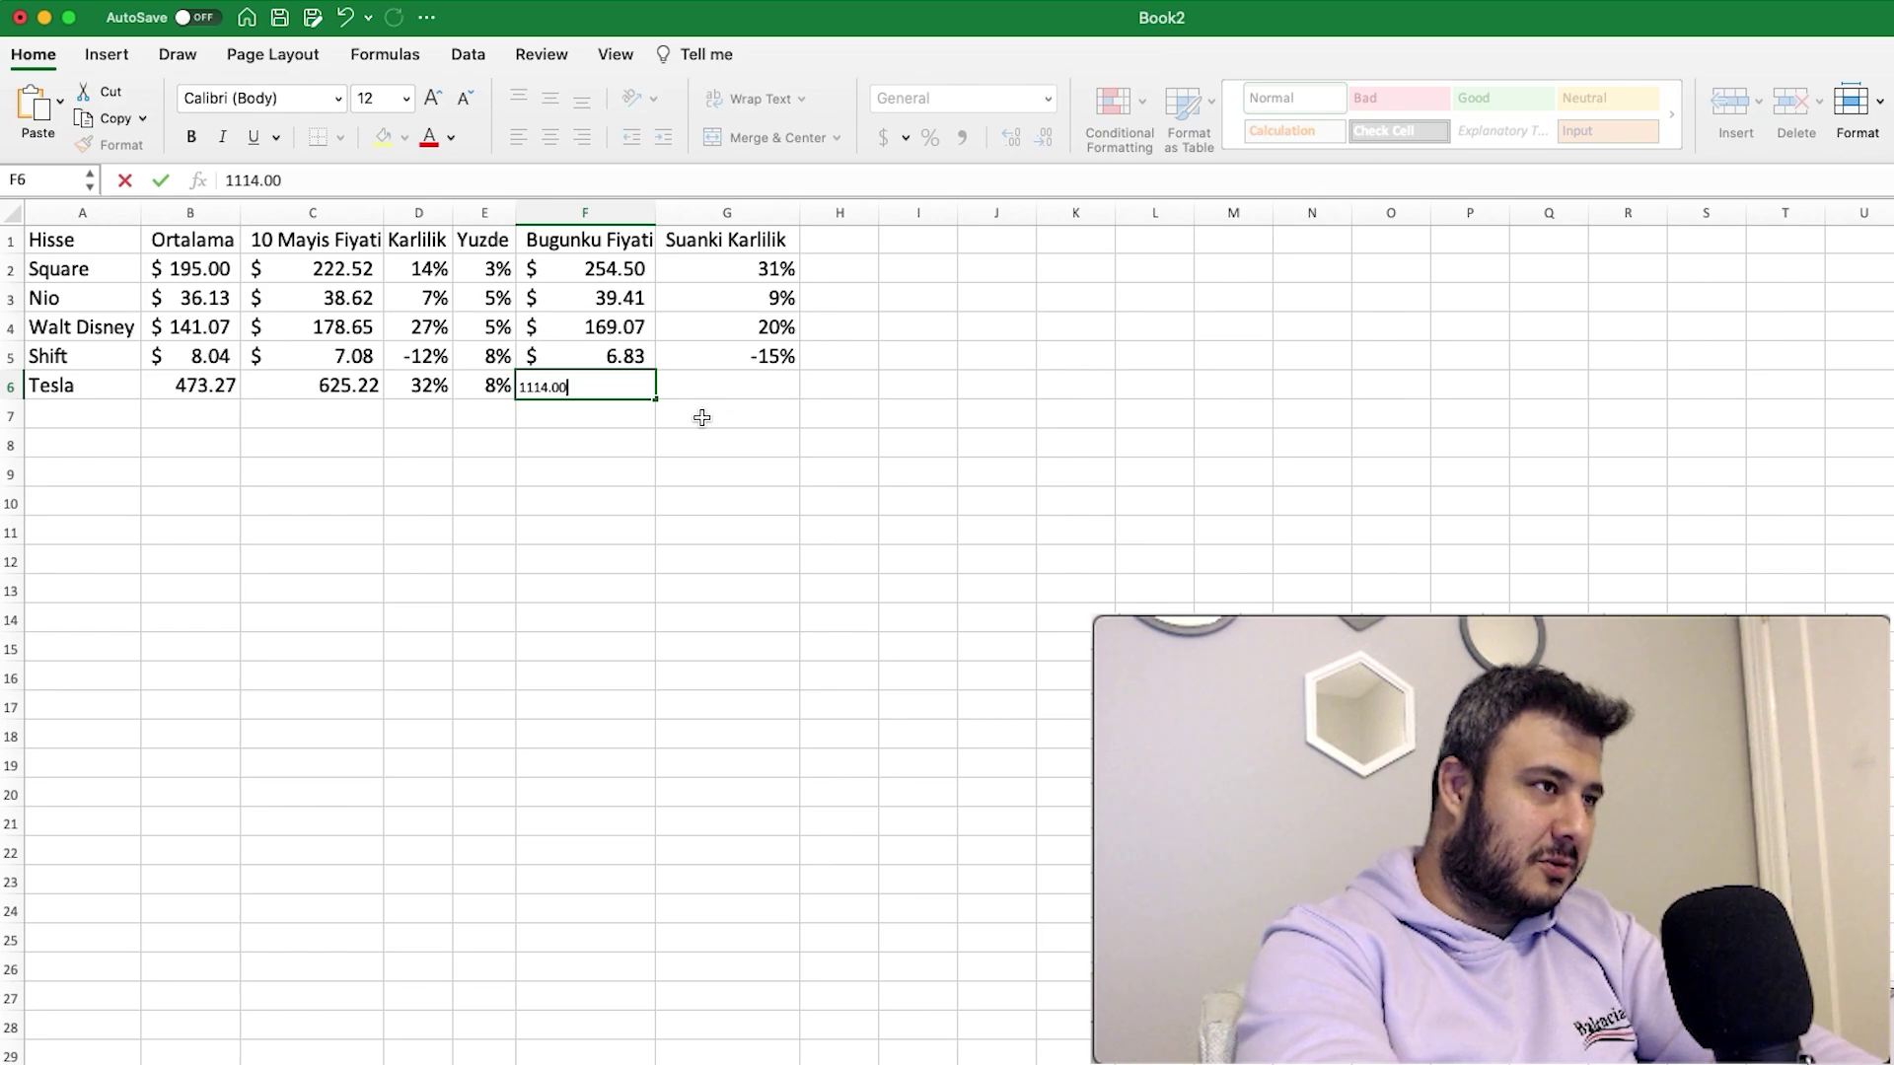
key(Return)
Fill the Suanki Karlilik formula into G6 for Tesla and format its prices in B6:C6 as dollars.
key(Up)
key(Right)
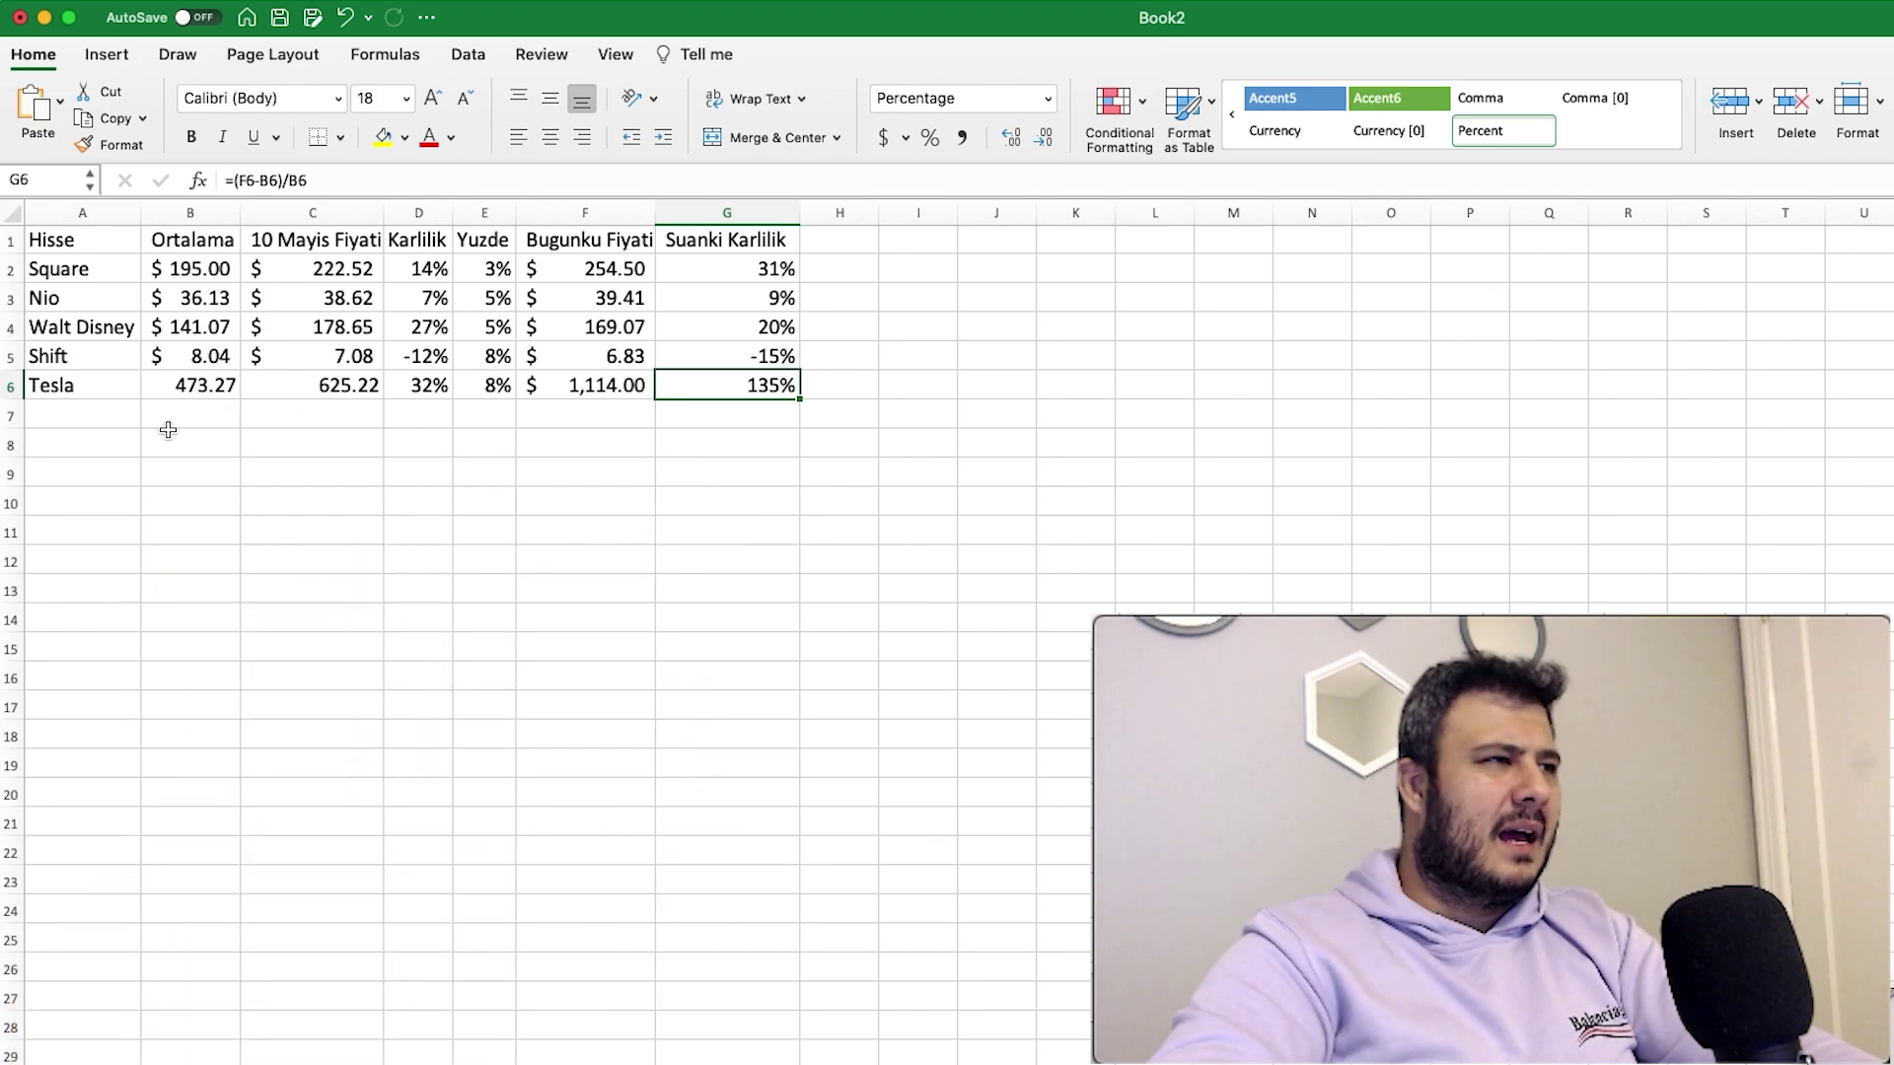
drag(325, 385, 180, 391)
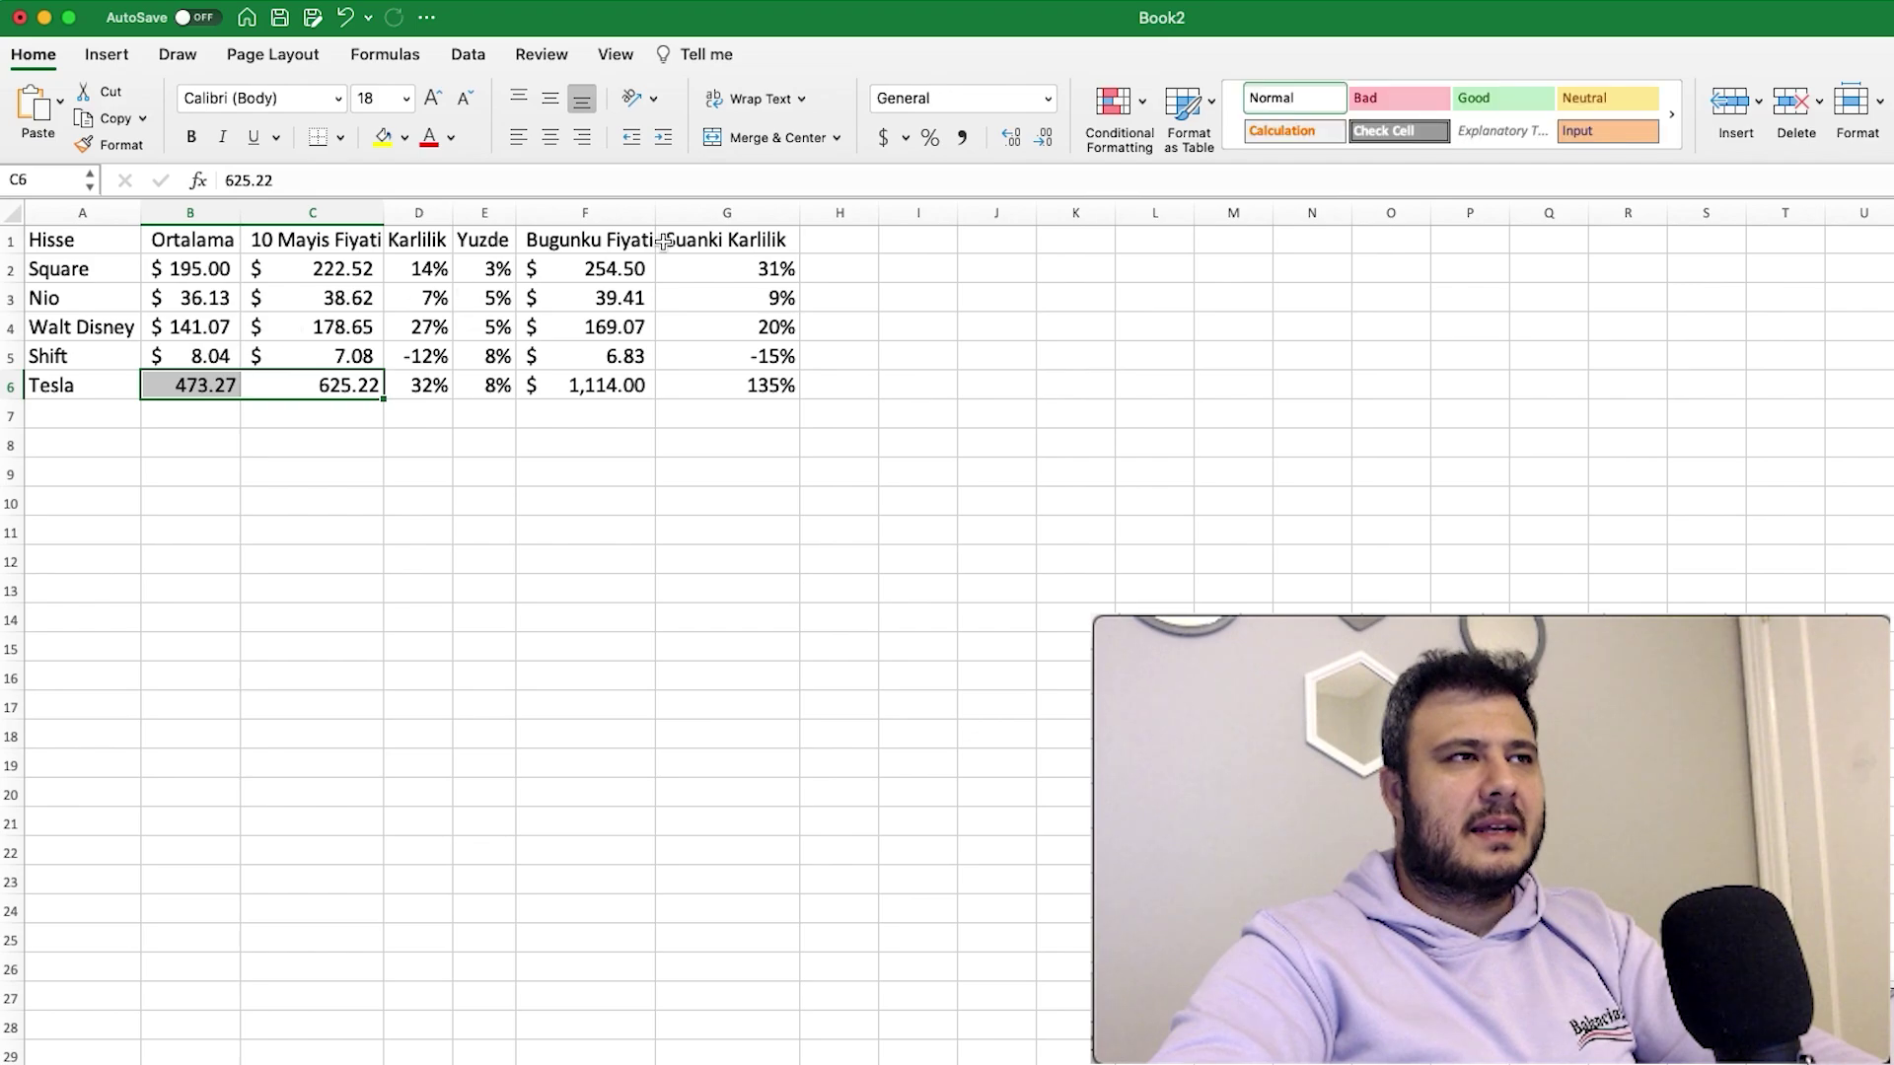
click(884, 137)
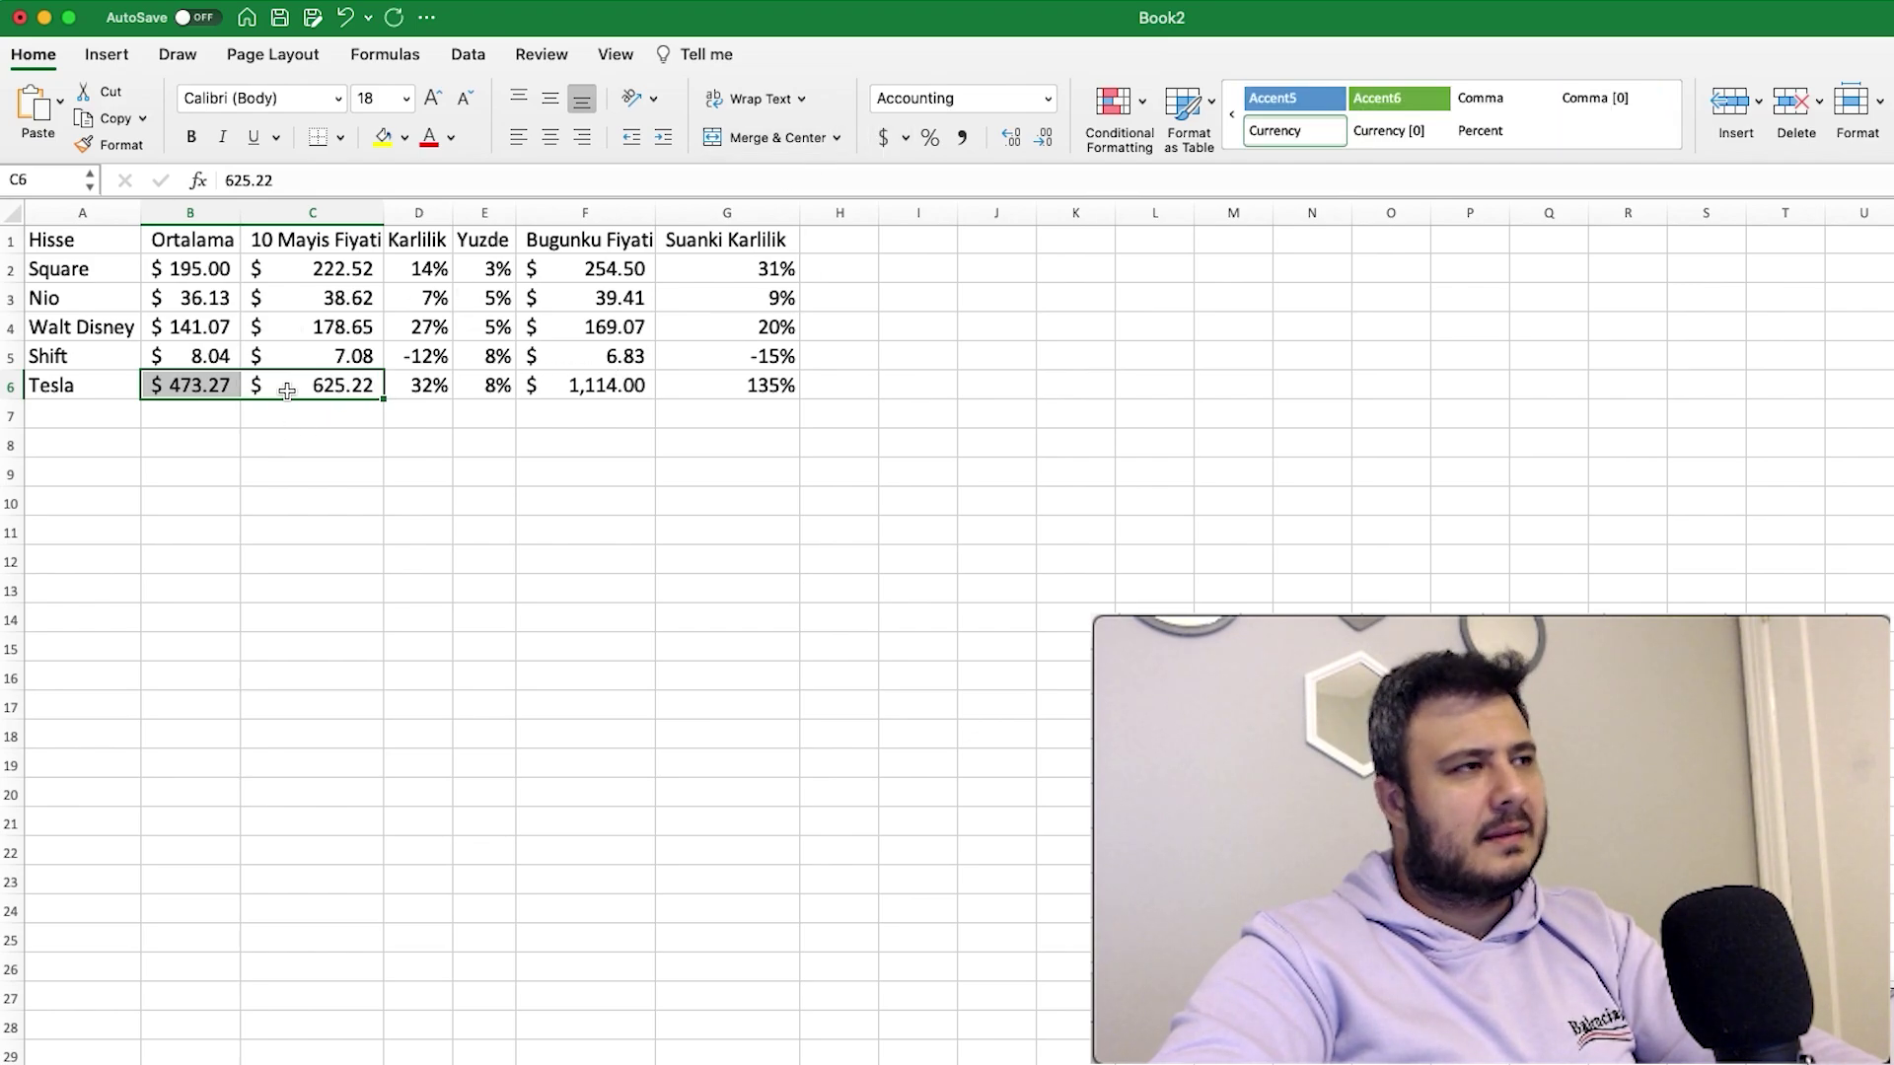
click(307, 358)
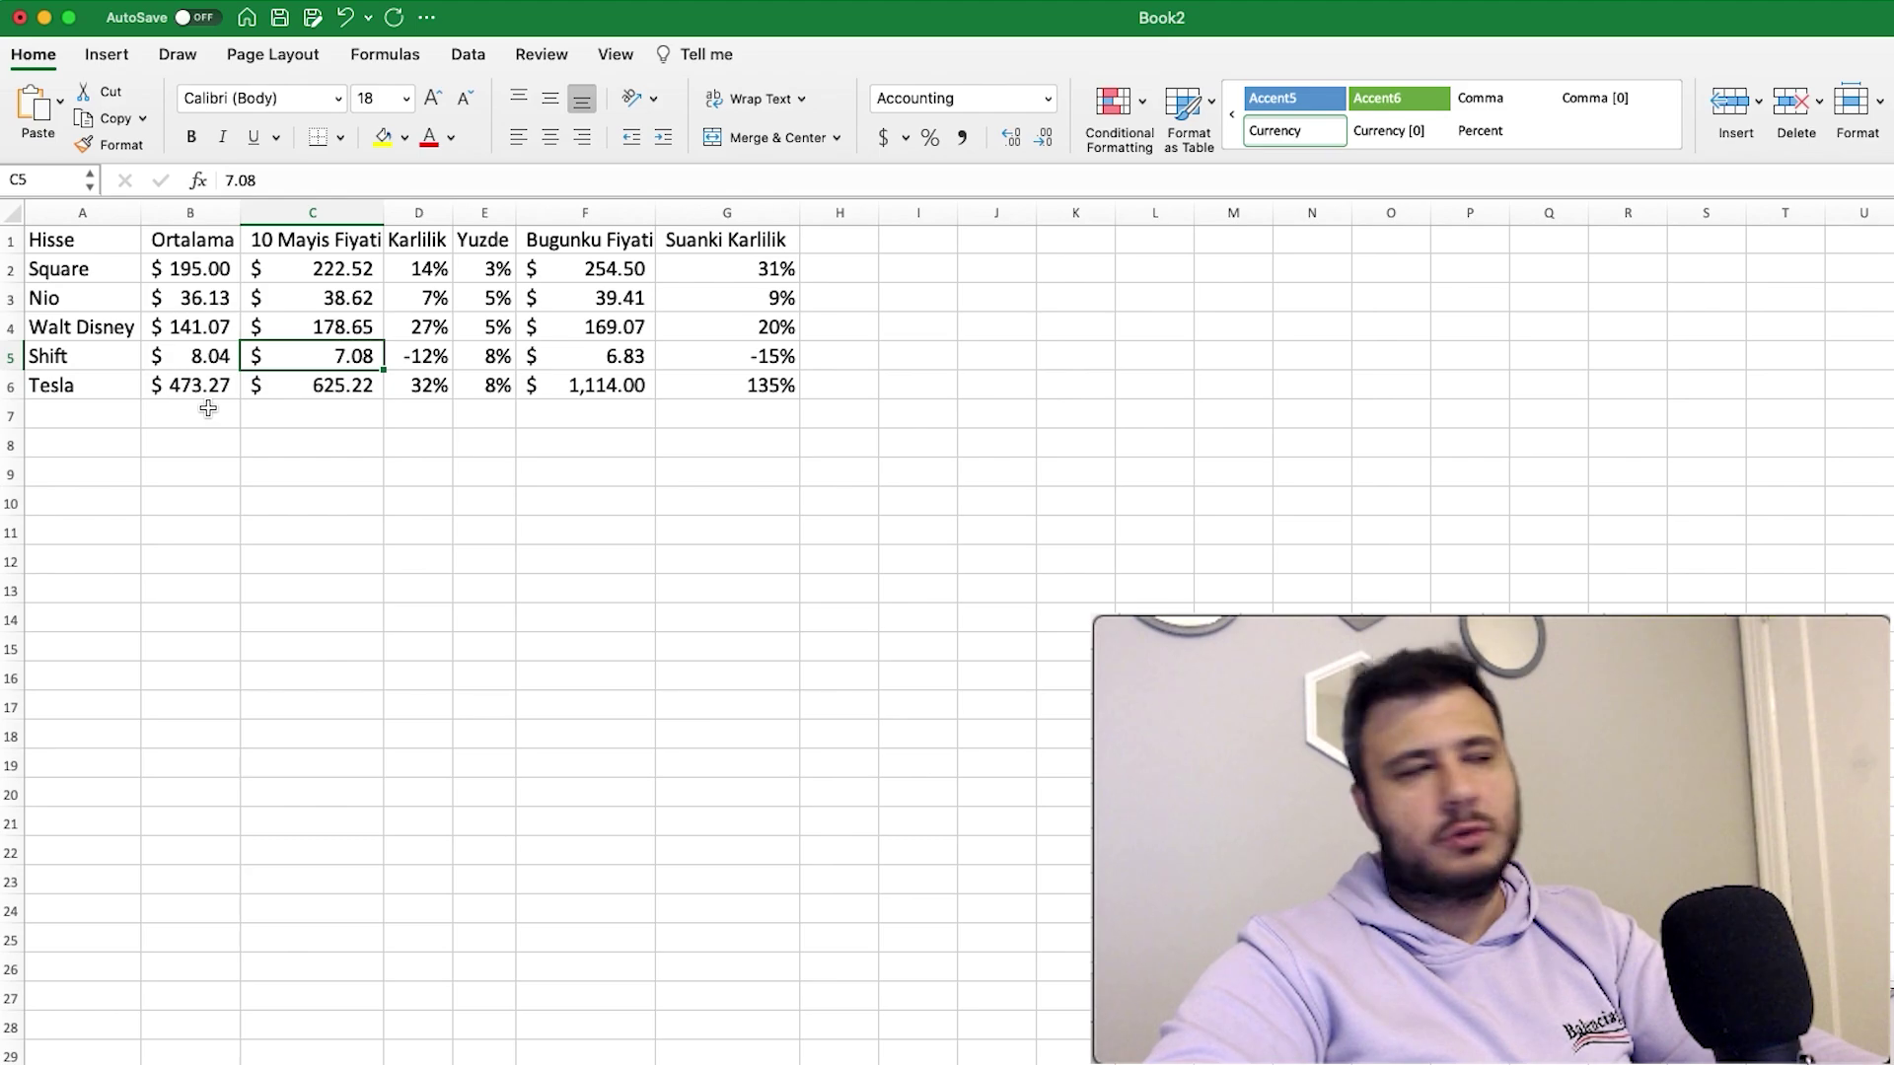
Add CTXR in row 7 with 1.8, 2.28, 27% and 8% in B7:E7, formatting the two prices as dollars.
click(51, 414)
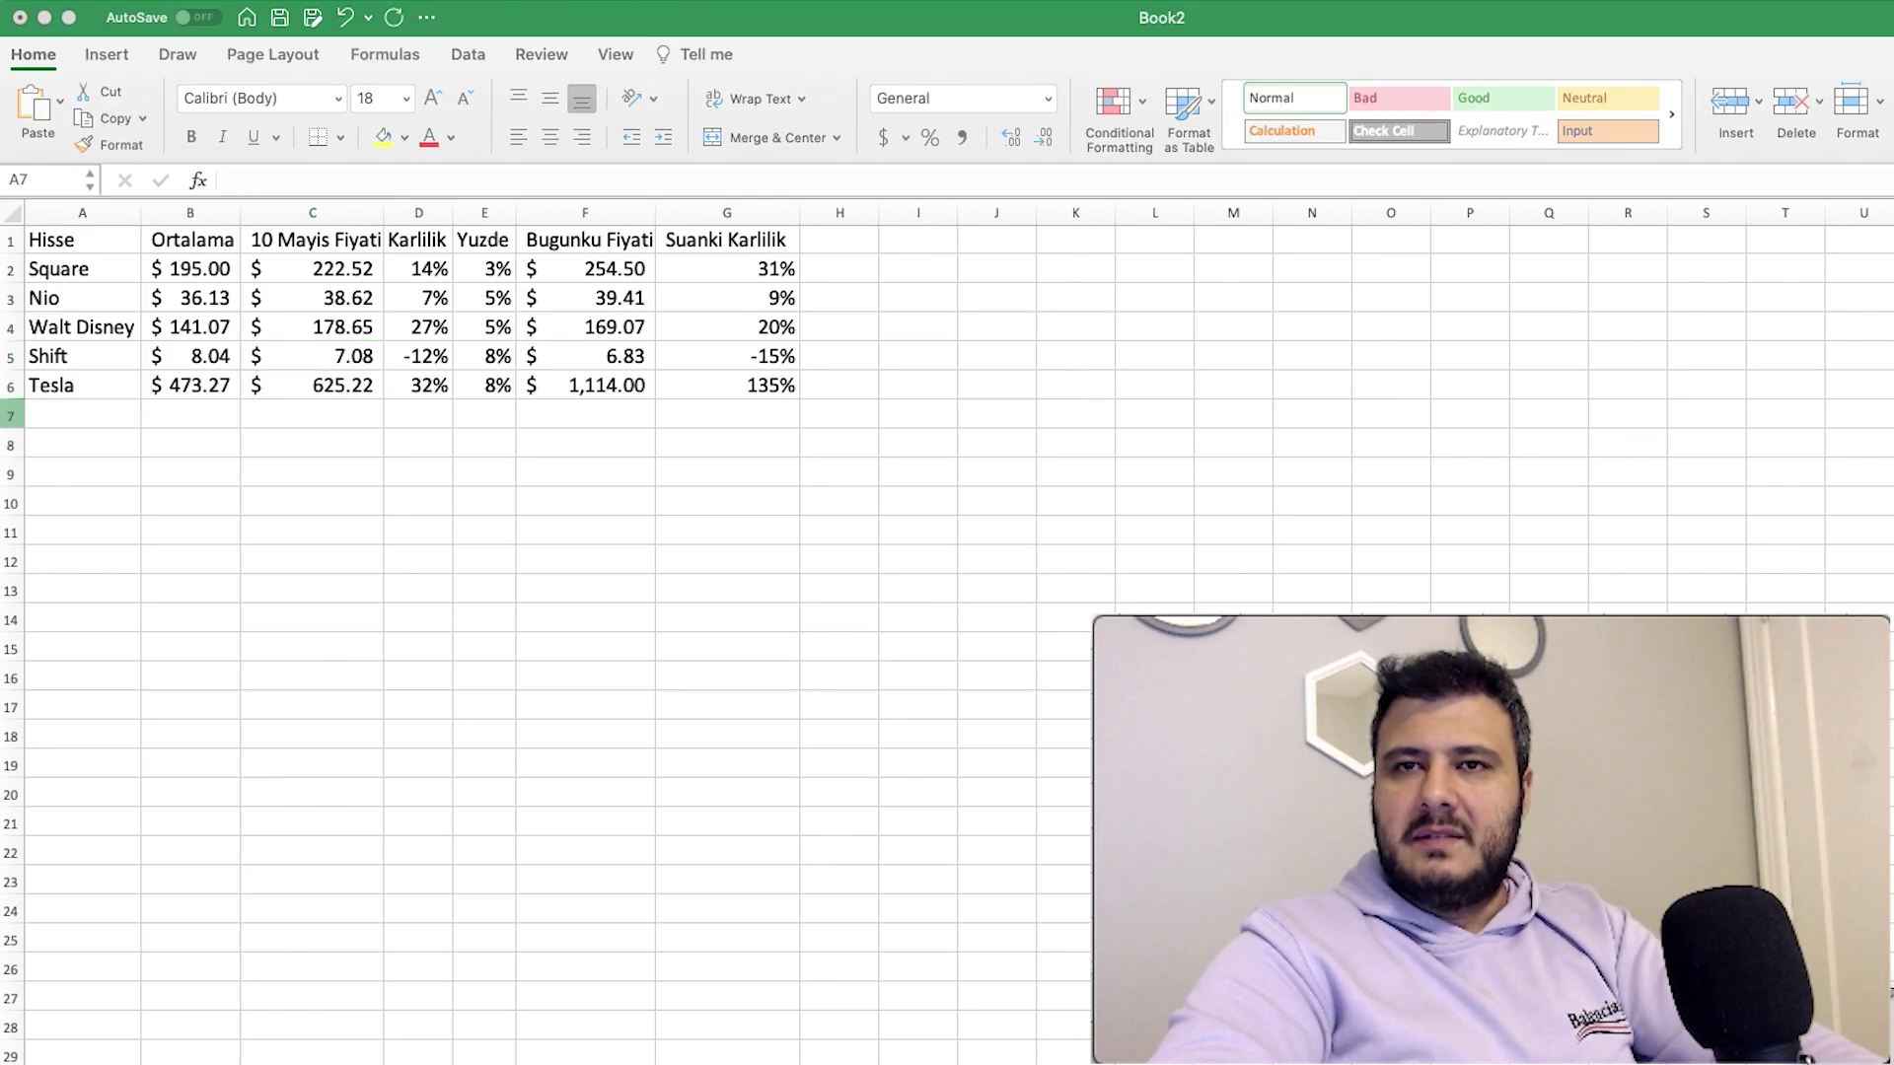
click(15, 422)
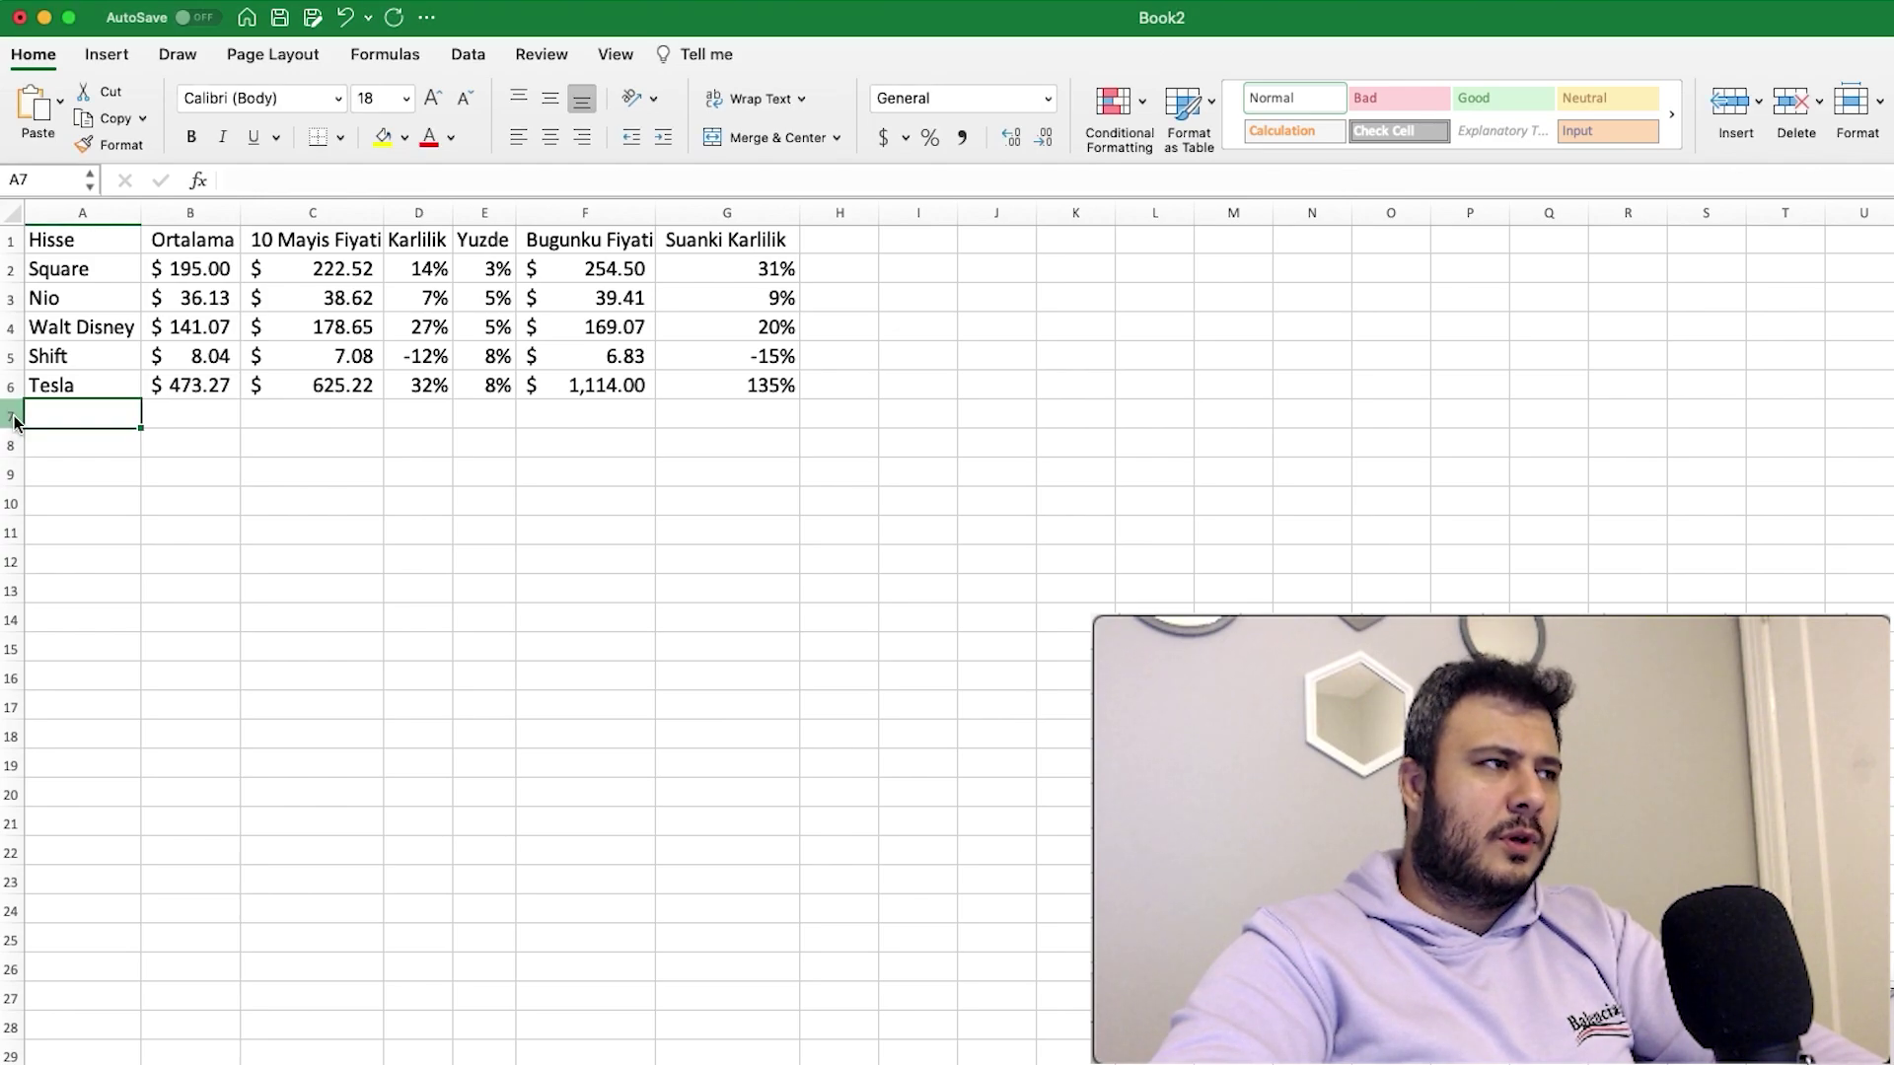
click(15, 422)
text(CTXR	1.8	2.28	27%	8%)
click(418, 414)
drag(190, 415, 313, 414)
click(882, 137)
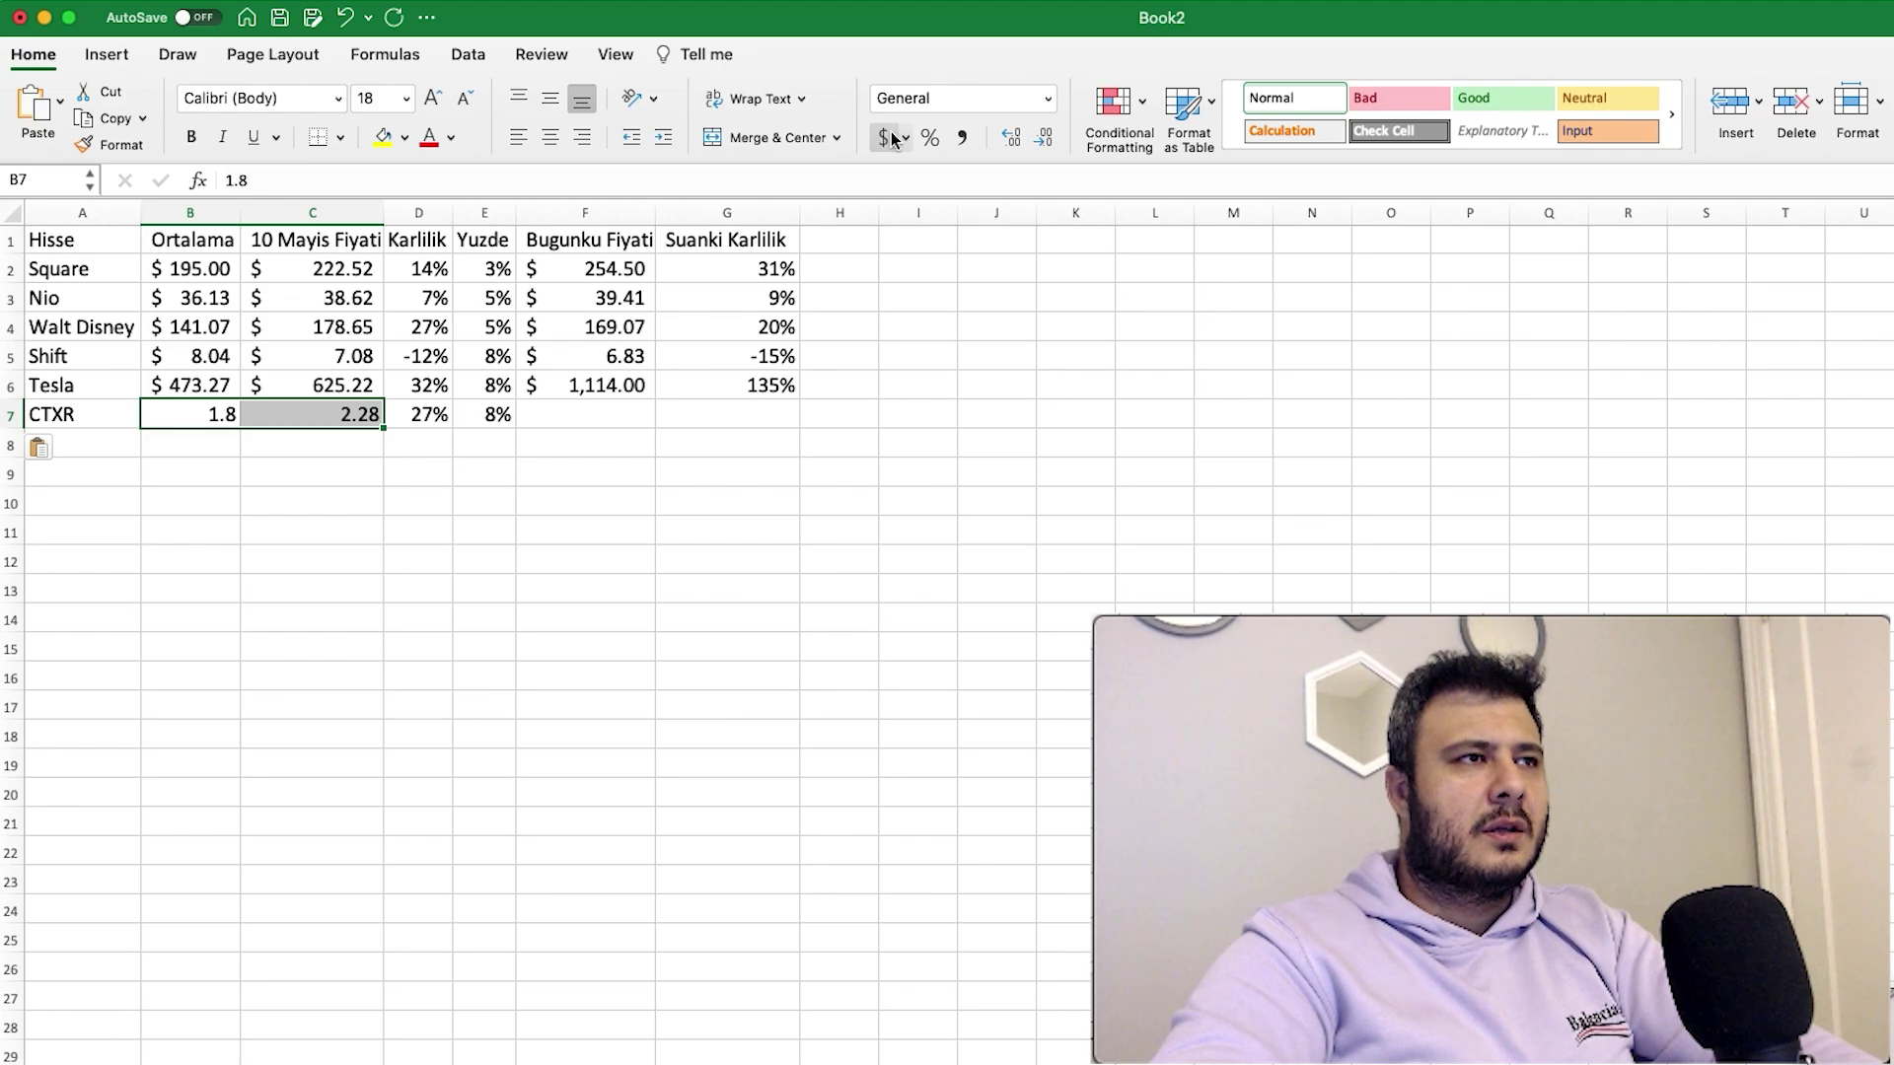
click(434, 419)
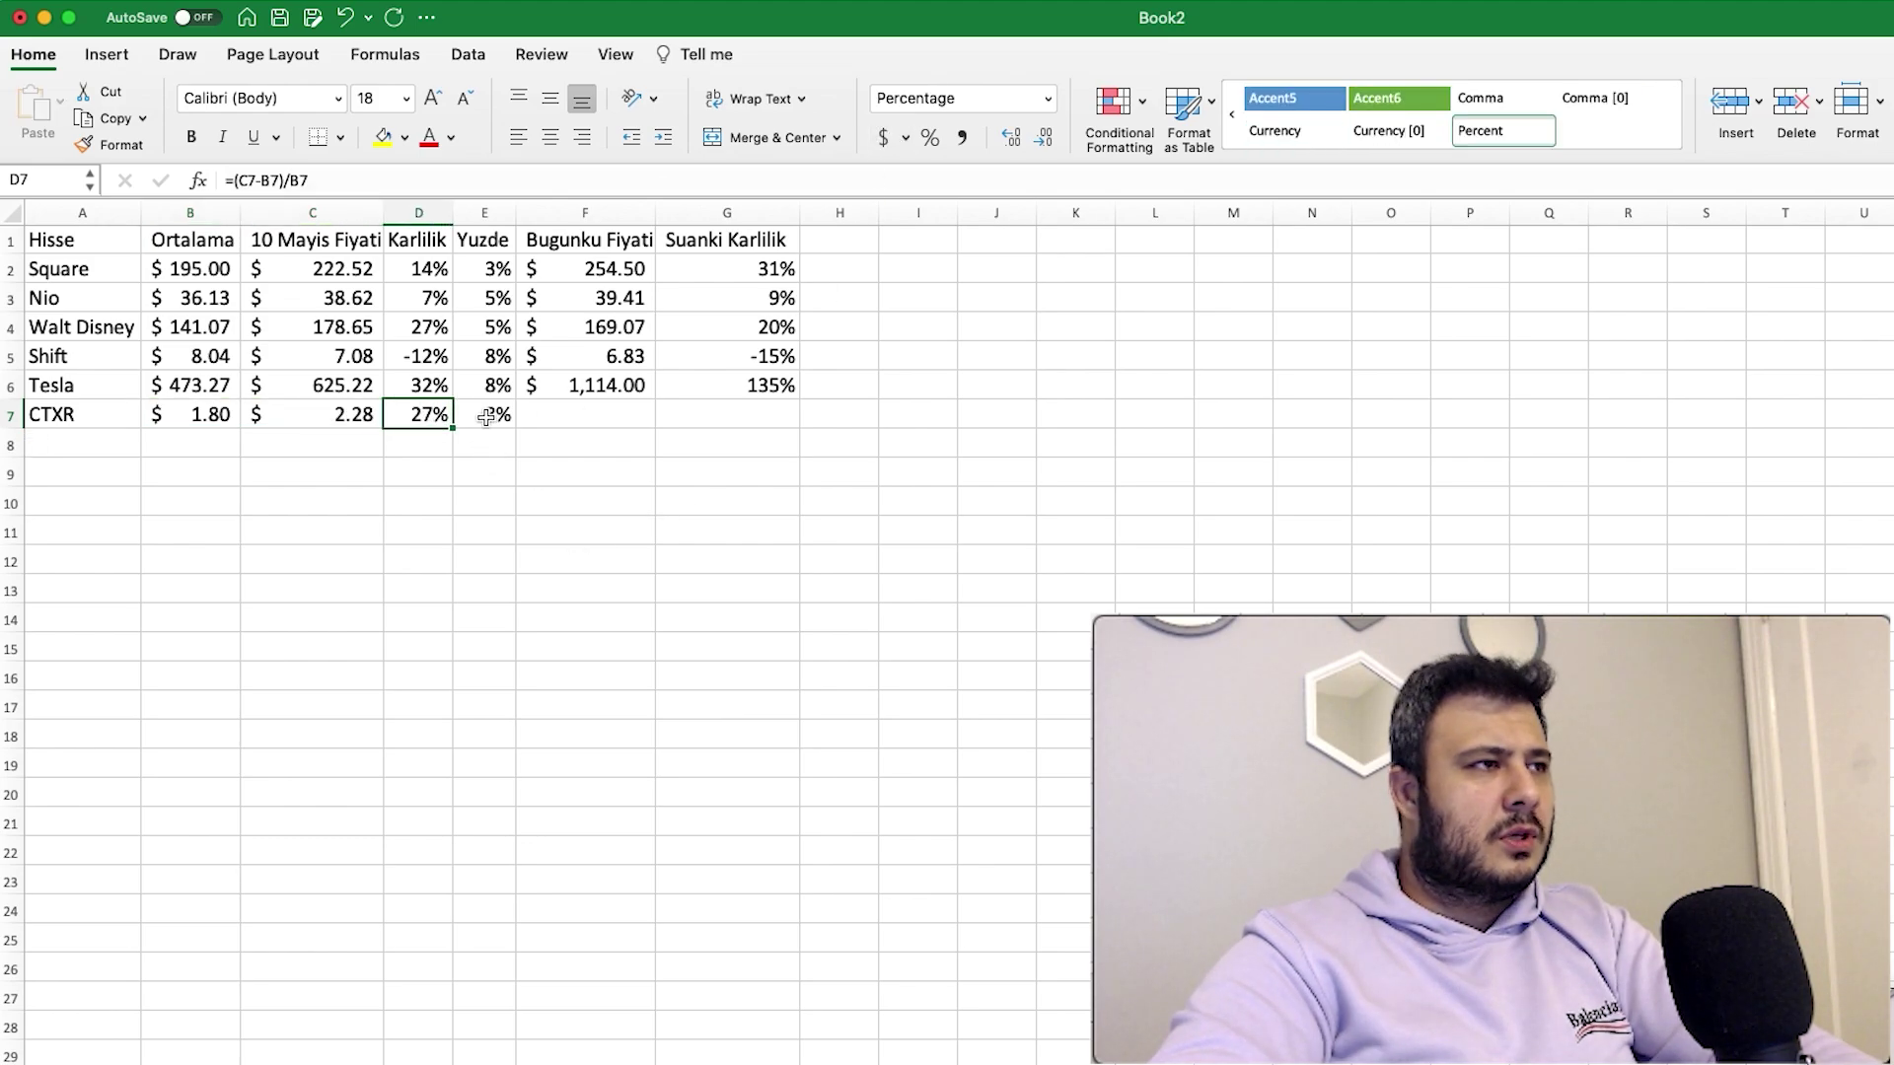
Look up $ctxr on Google in the browser, enter 1.87 as its current price in F7 and fill the Suanki Karlilik formula into G7.
key(super+Tab)
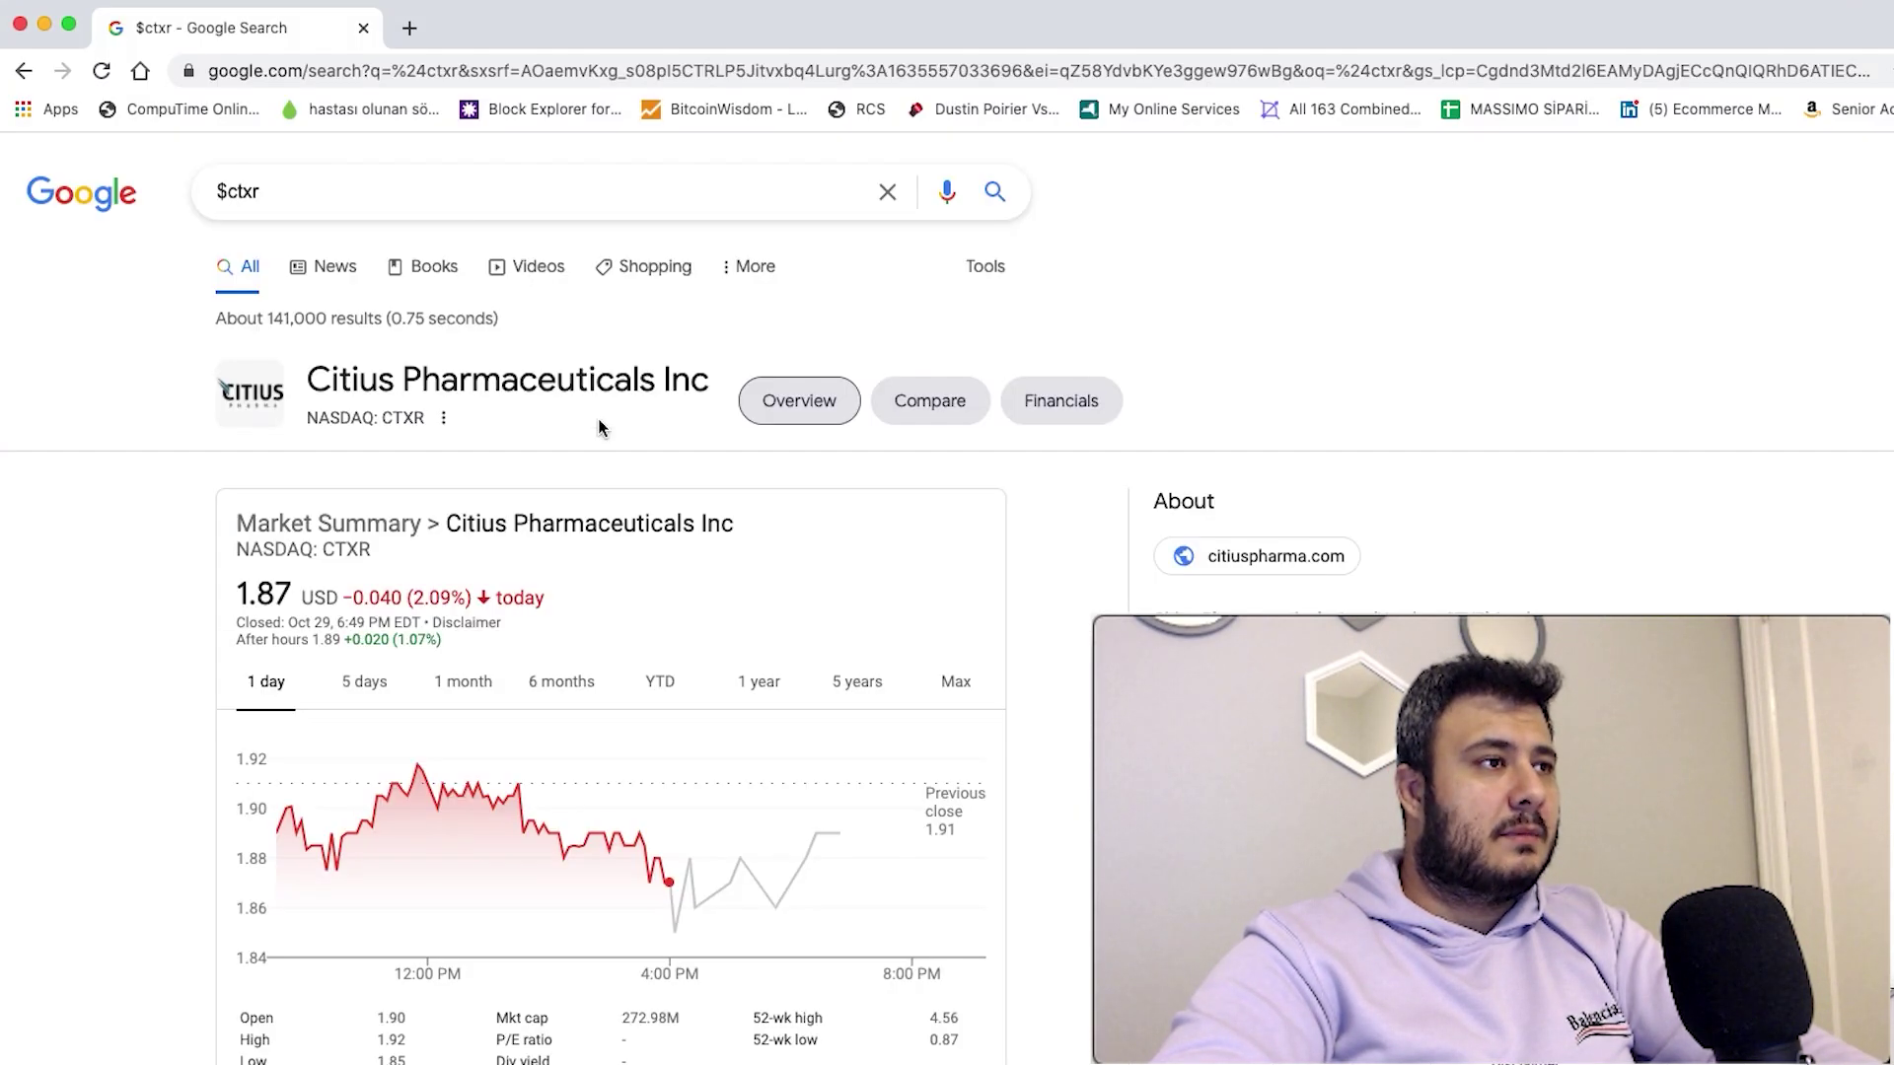
key(super+Tab)
click(597, 416)
text(1.87)
key(Tab)
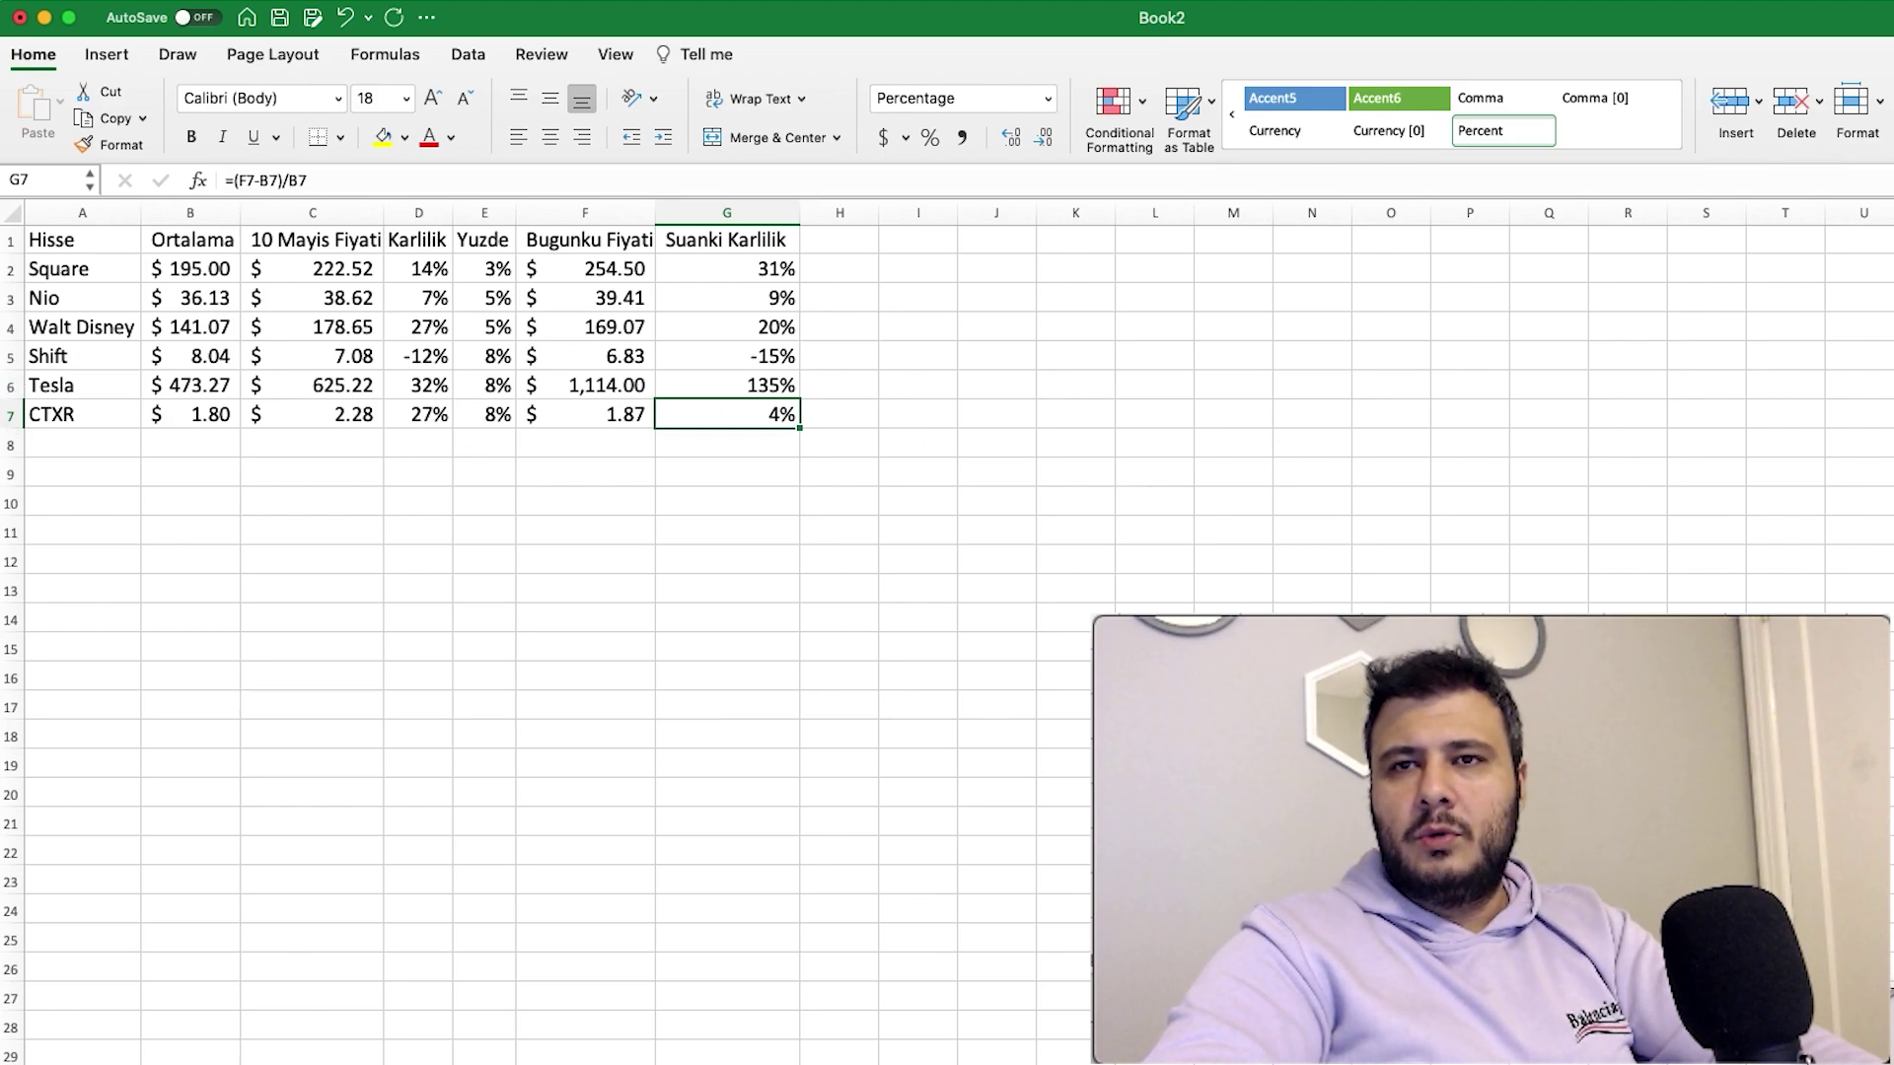
key(super+Tab)
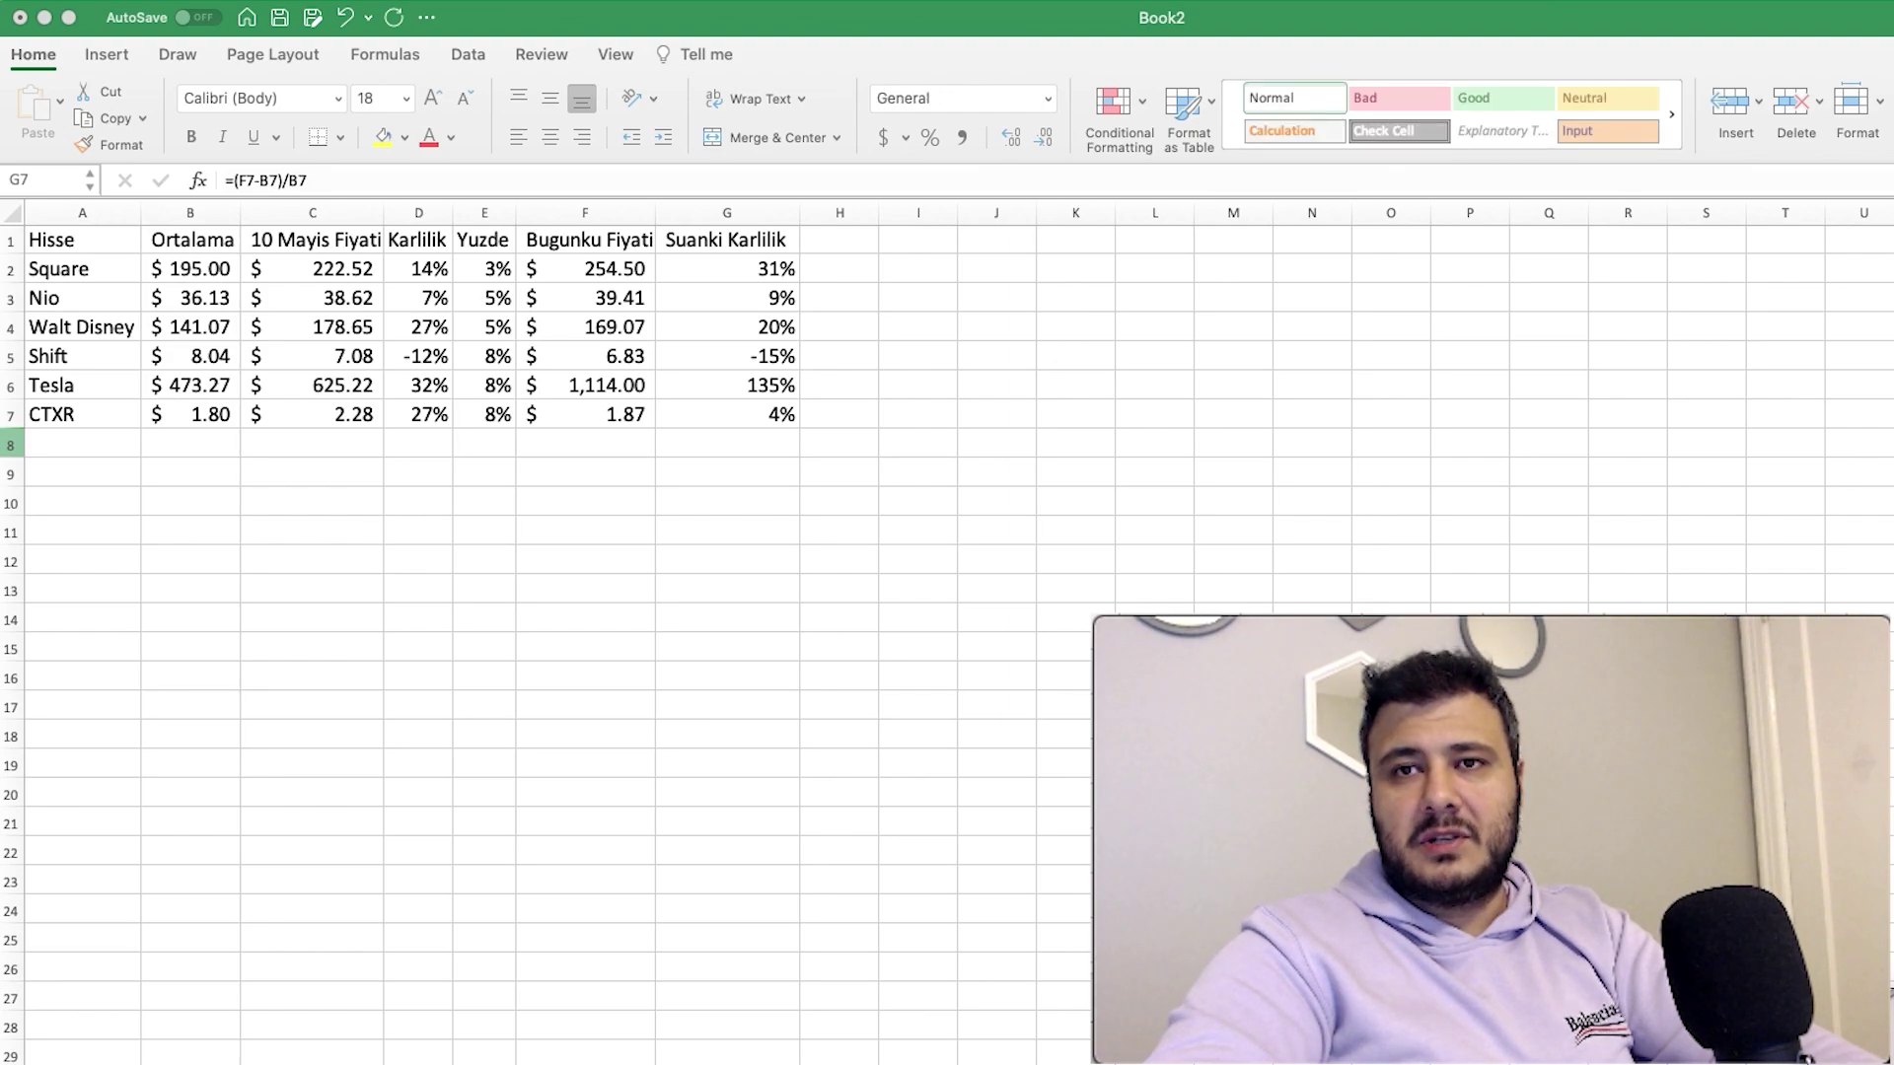
Search Google for $alphabet stock in the browser and enter 2960.12 as Alphabet's current price in F8 of the workbook.
key(super+Tab)
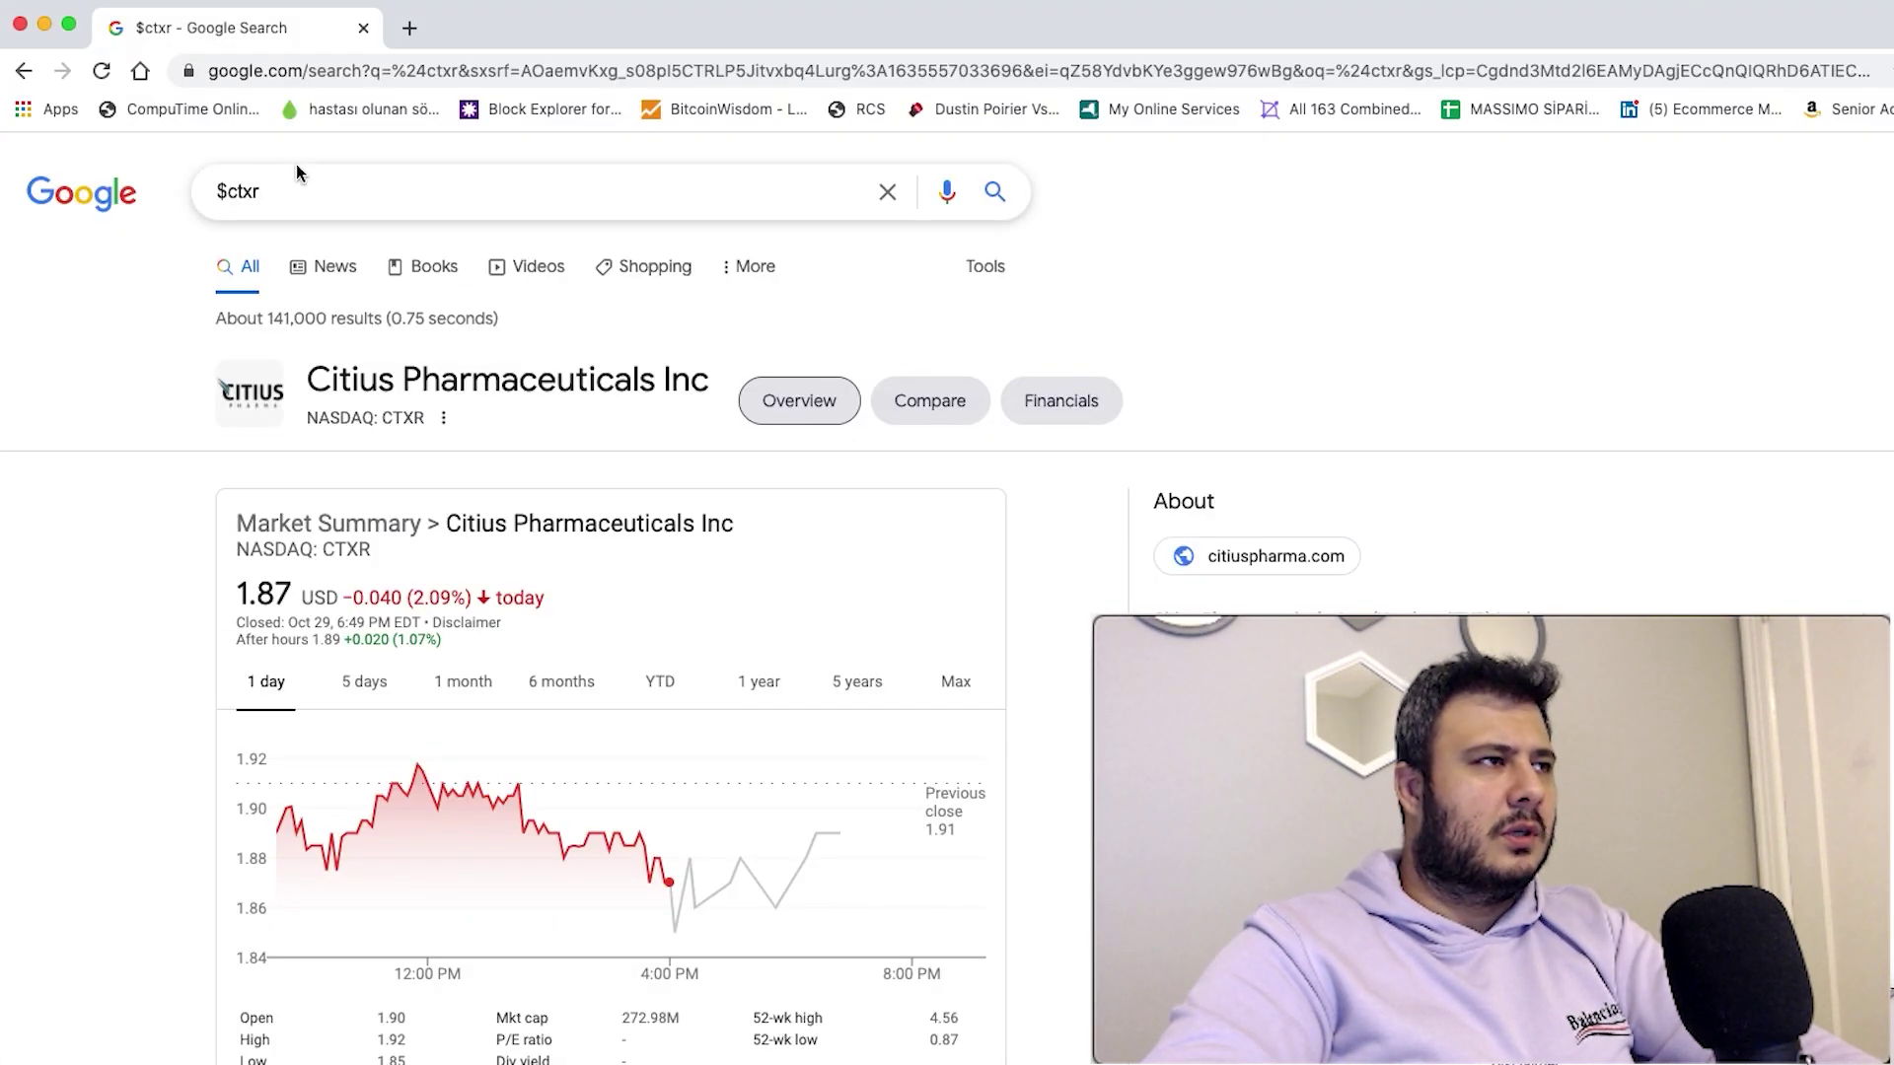
drag(281, 190, 229, 191)
text(alp)
click(288, 249)
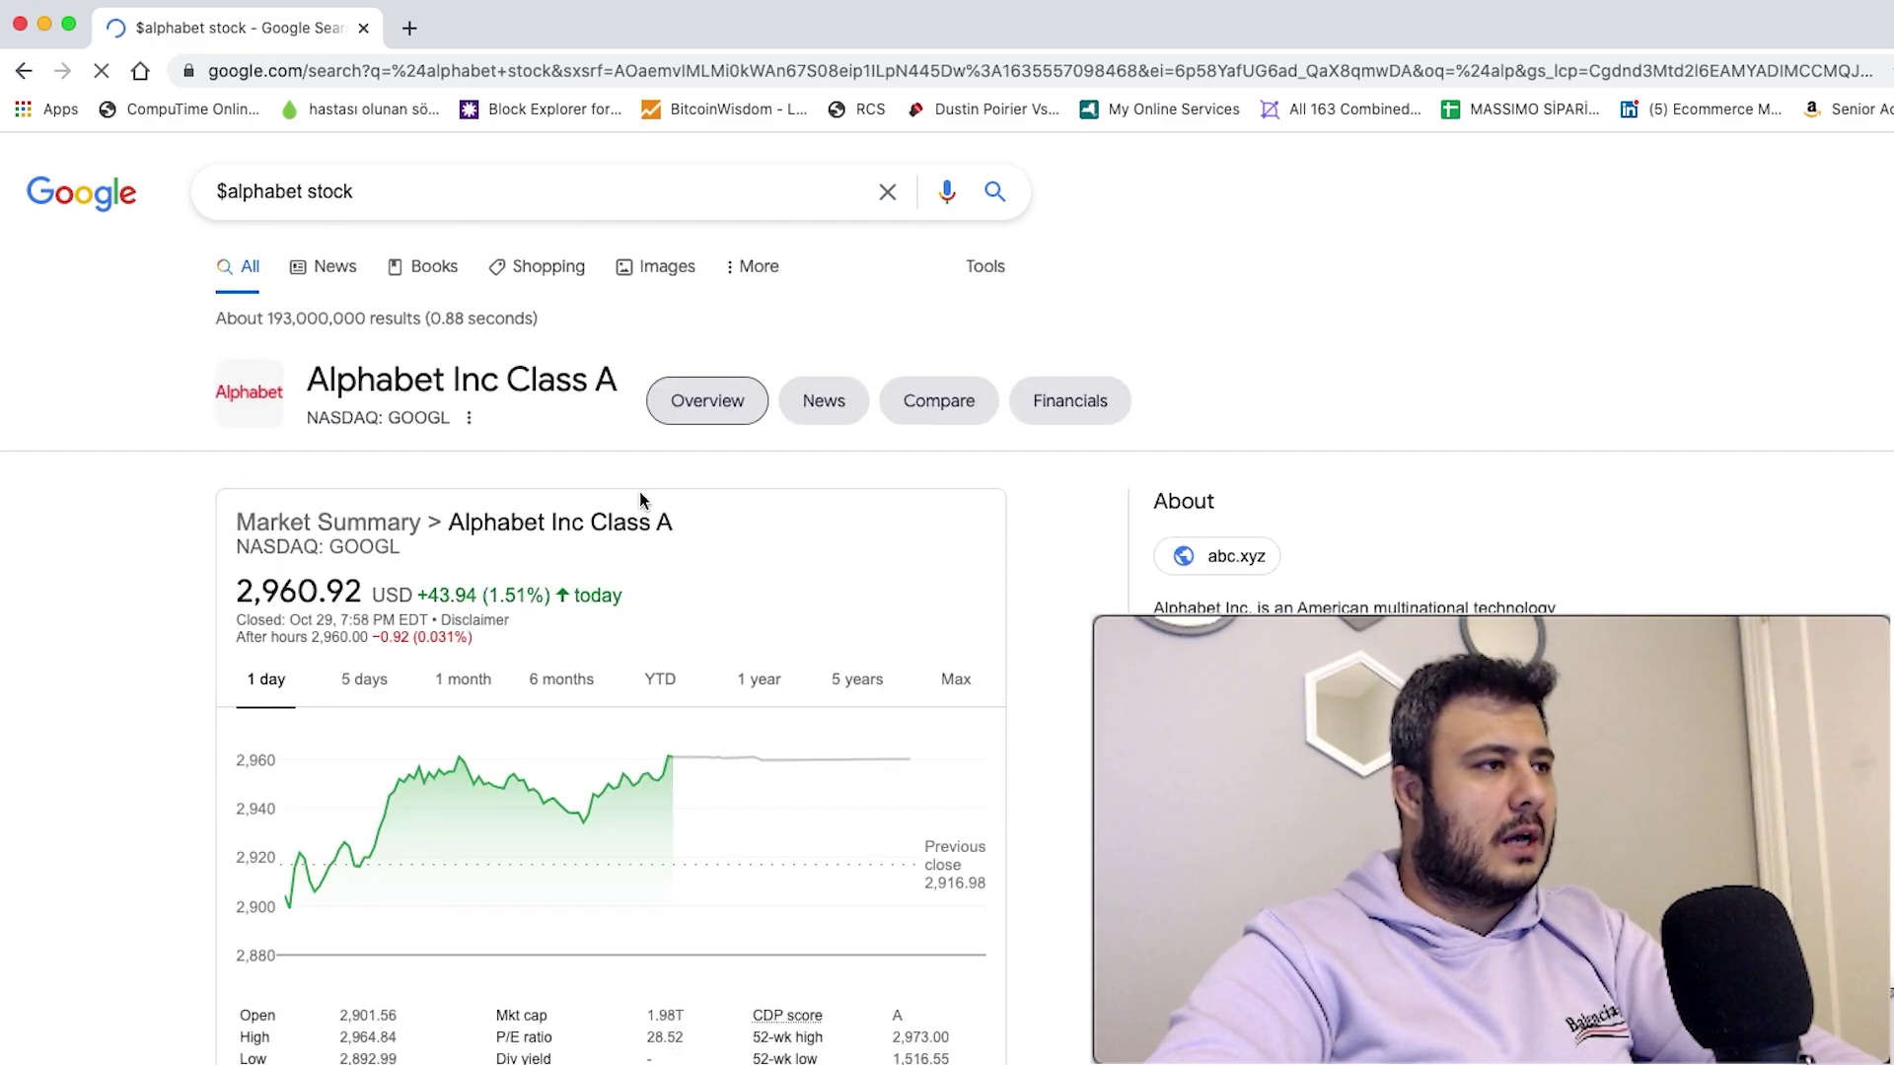
key(super+Tab)
click(632, 445)
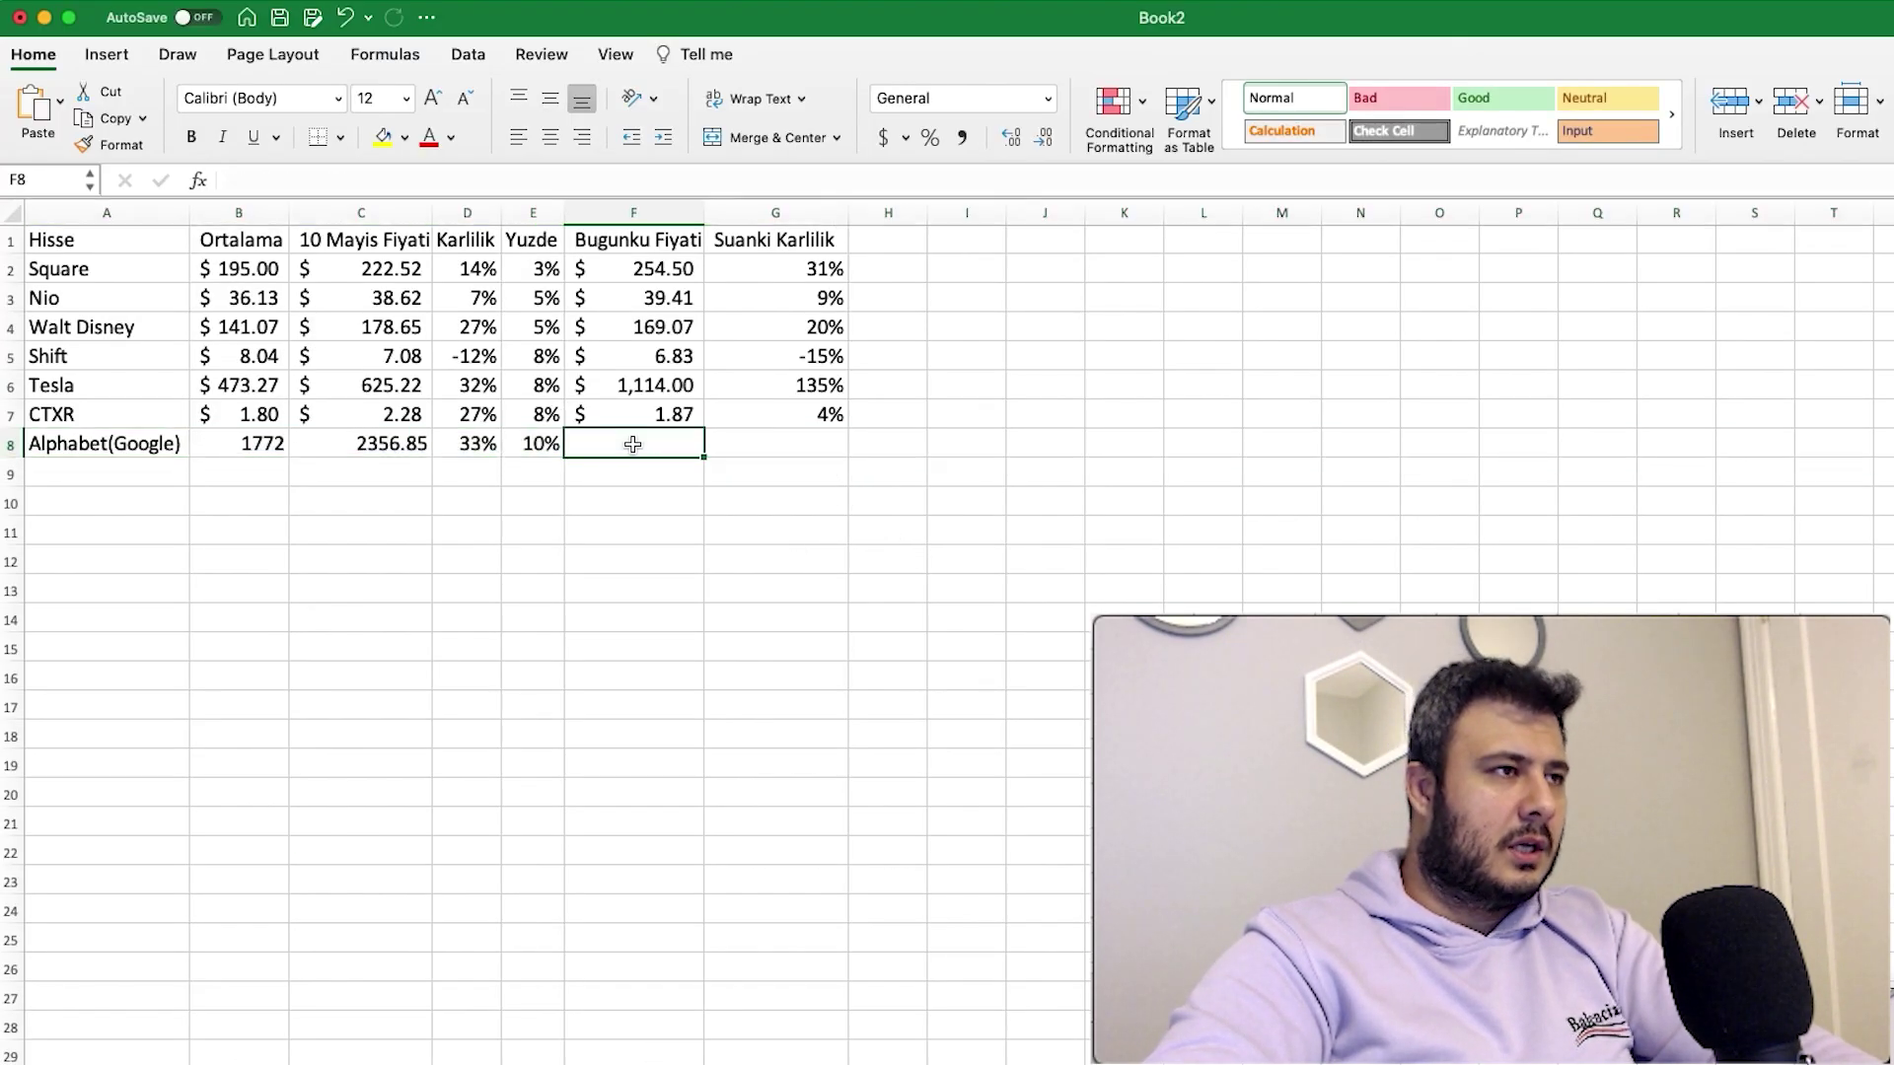
text(2,960.12)
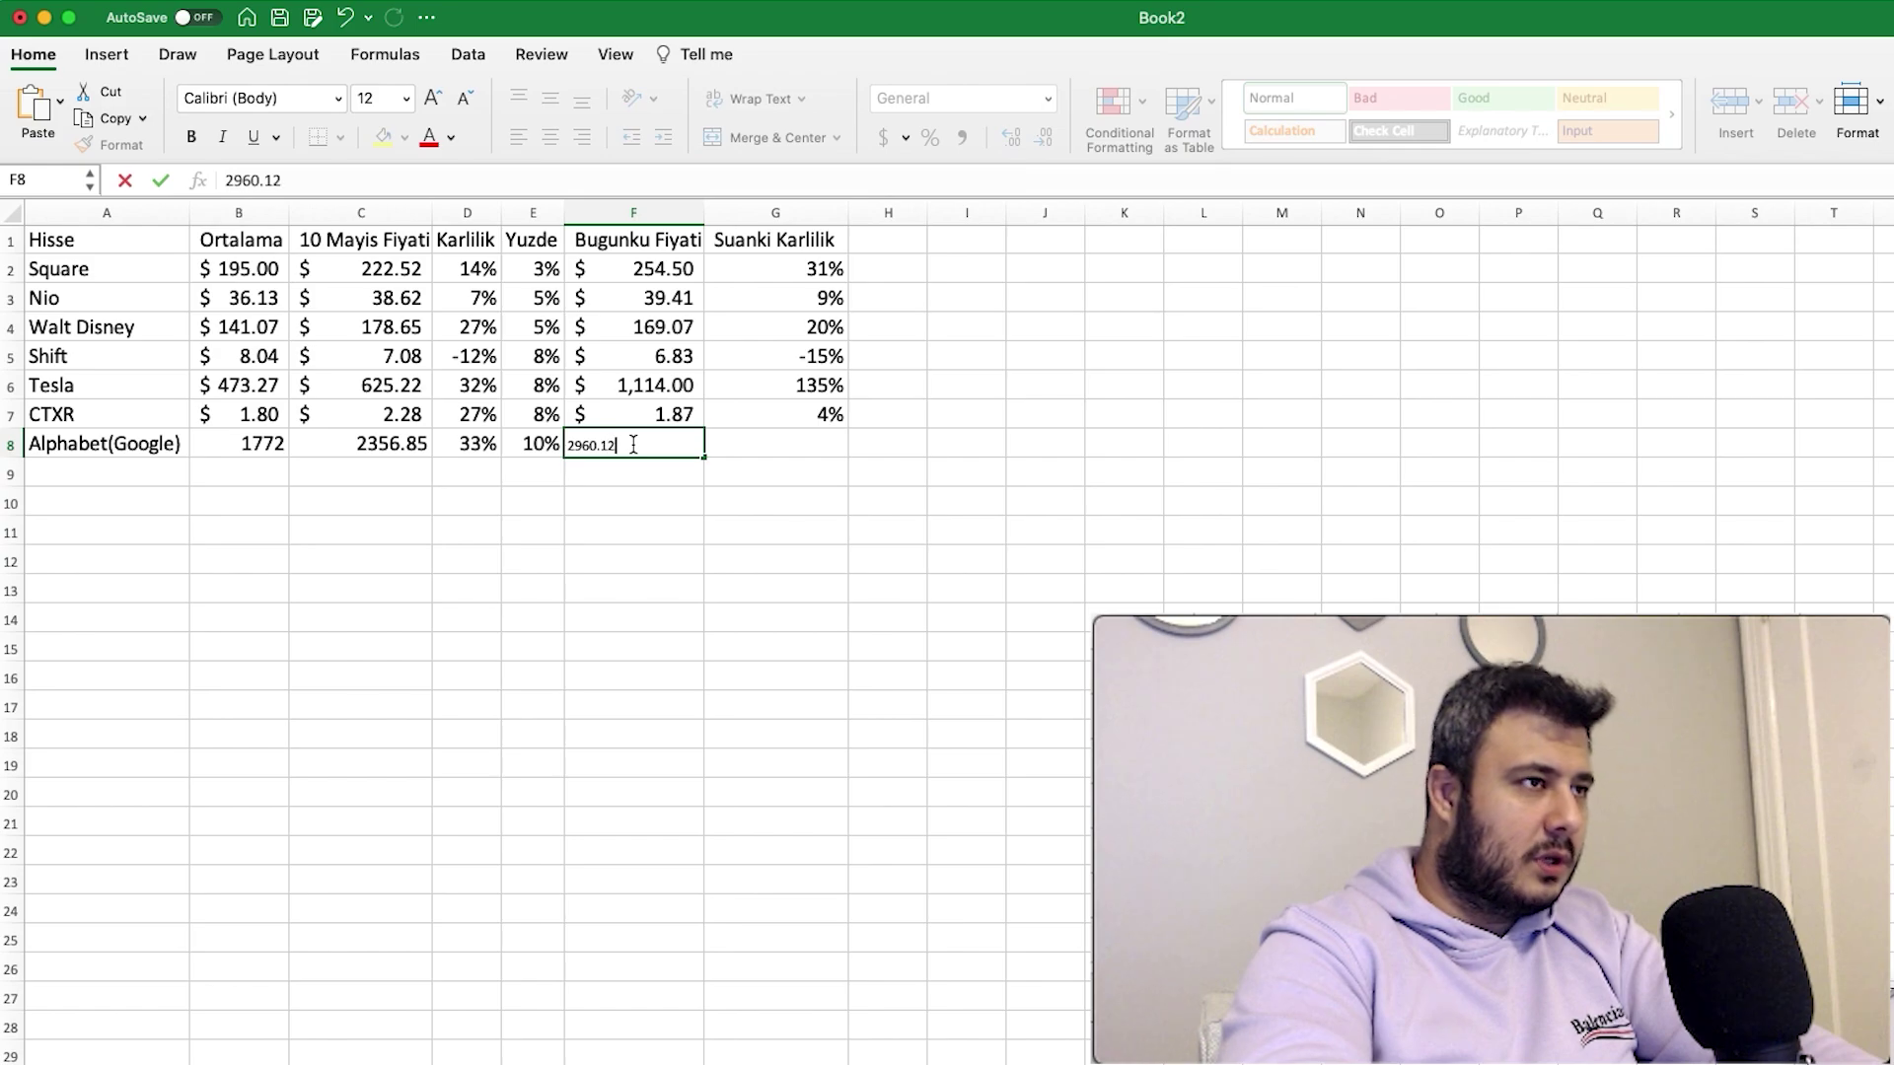
key(Return)
Check Alphabet's Suanki Karlilik formula in G8 and format its prices in B8:C8 as dollars.
click(837, 442)
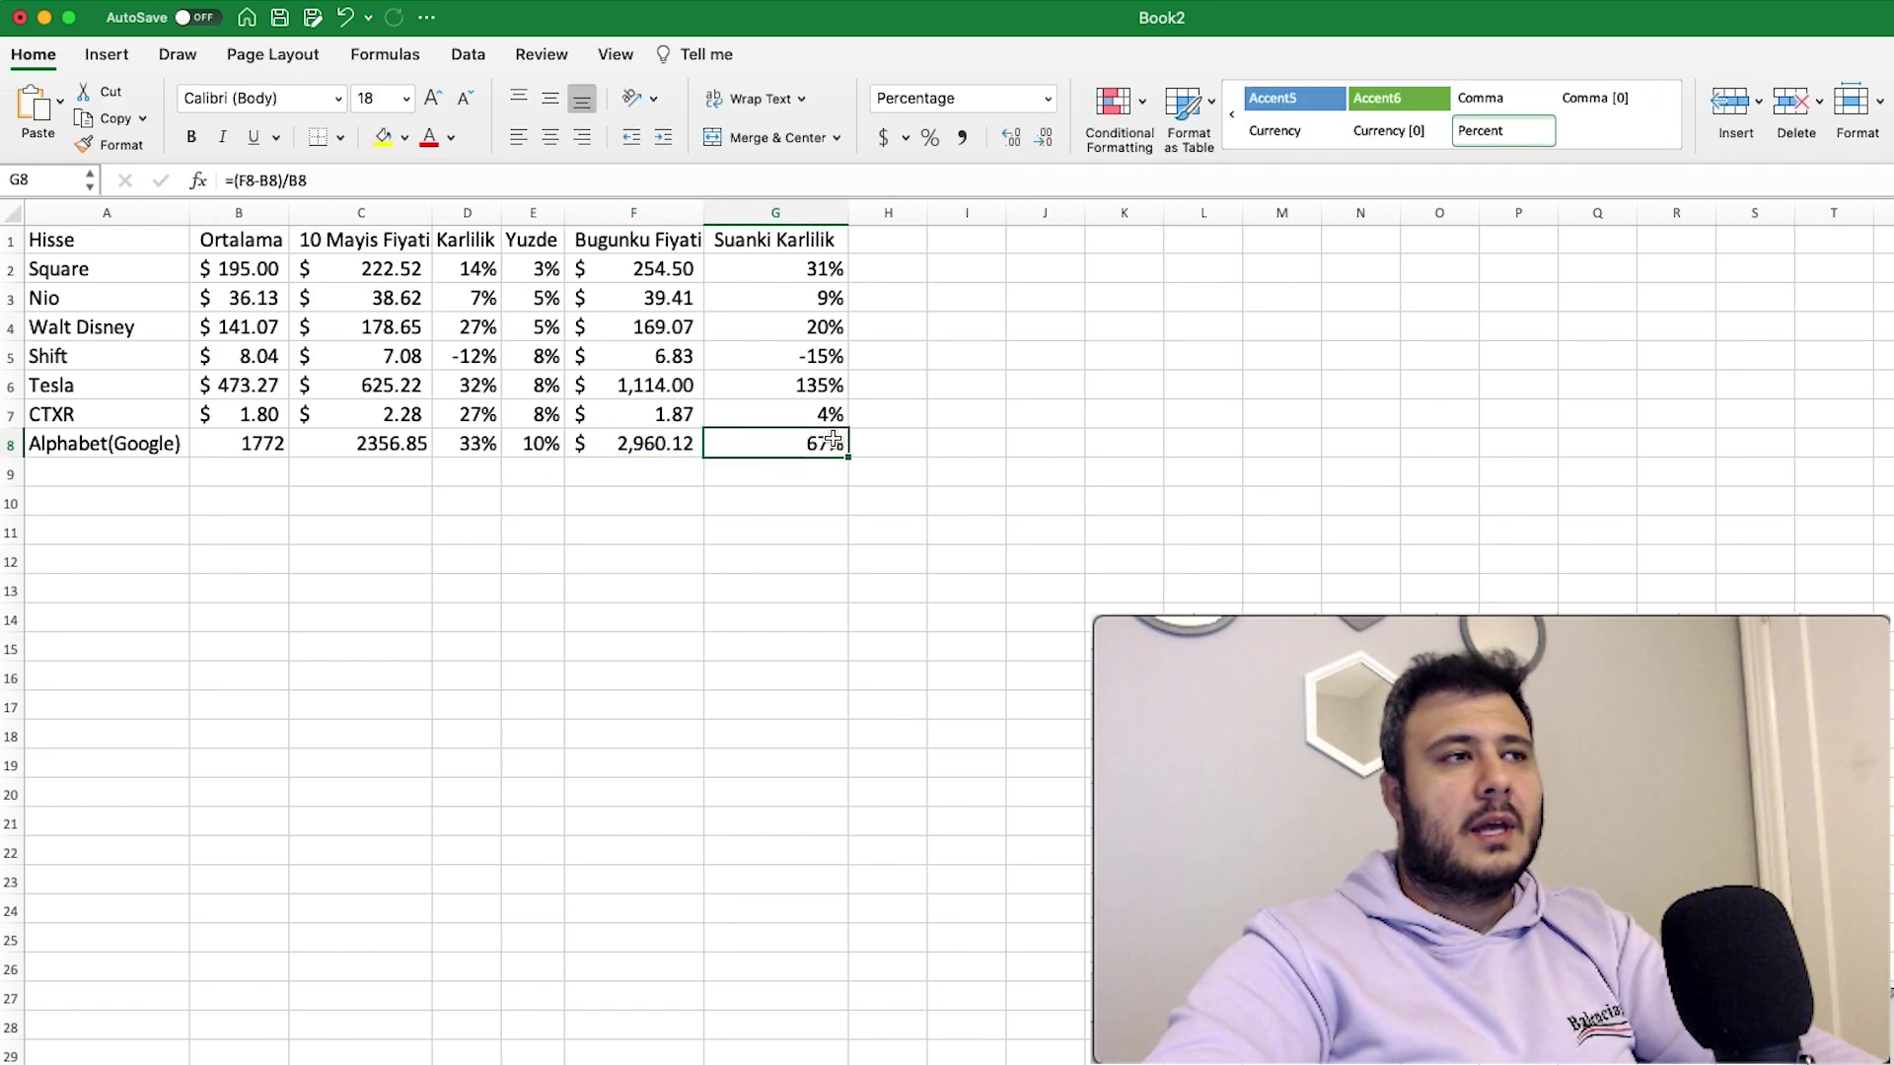
drag(276, 447, 367, 444)
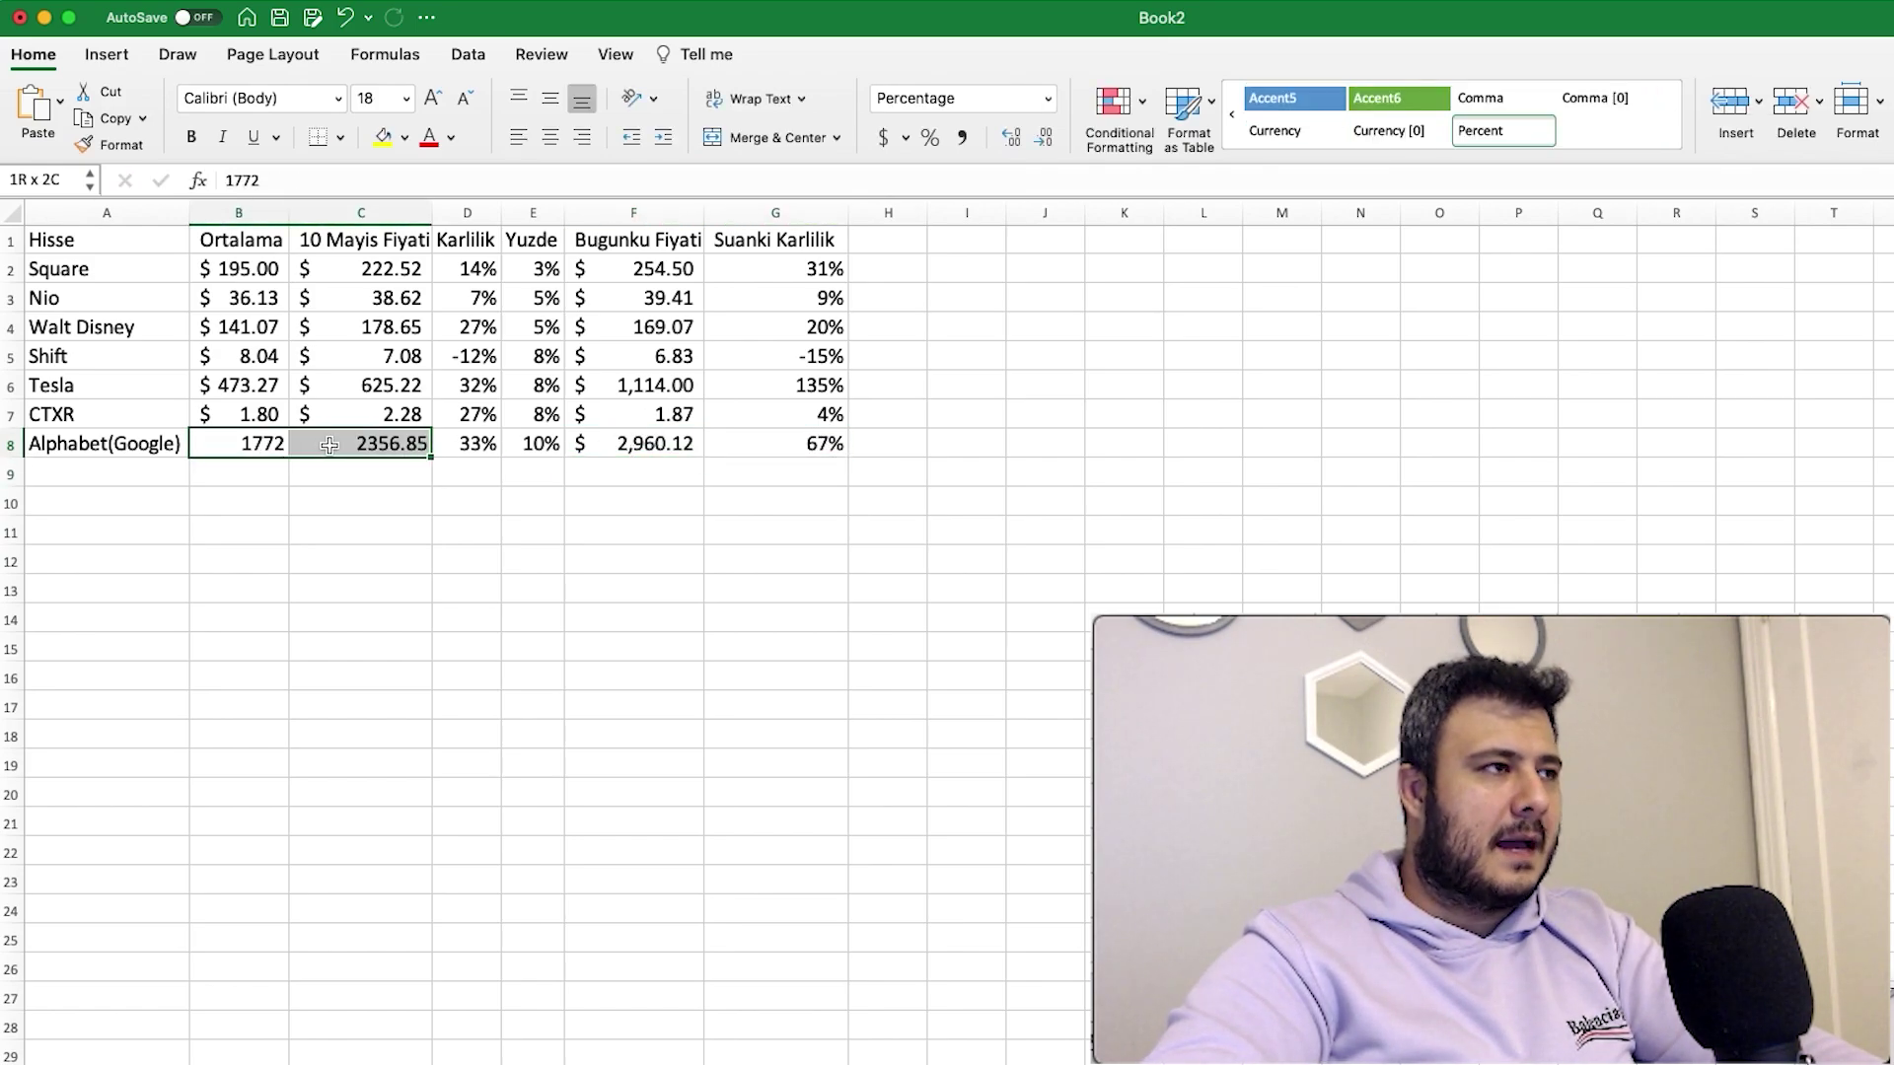
click(884, 137)
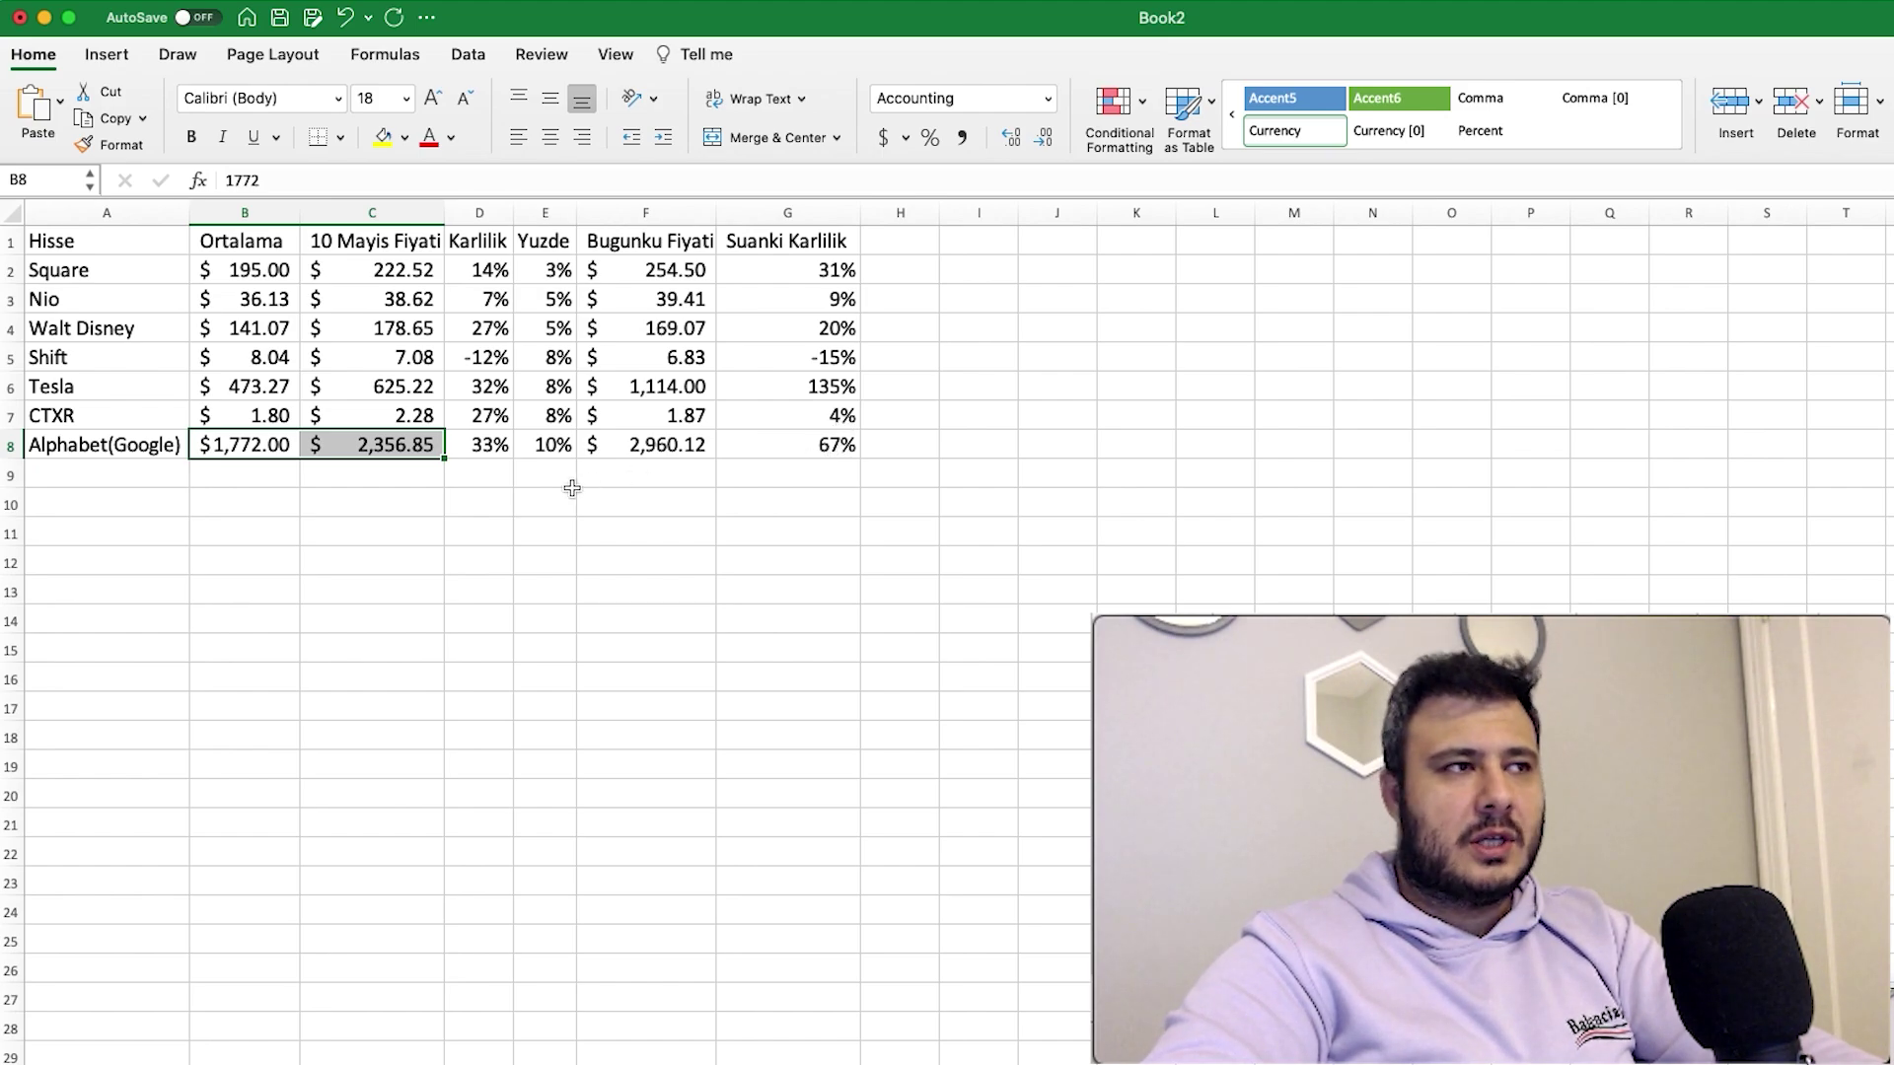
Add Microsoft in row 9 with 216.51, 249.68, 15% and 10% in B9:E9, formatting the two prices as dollars.
click(94, 477)
key(super+Tab)
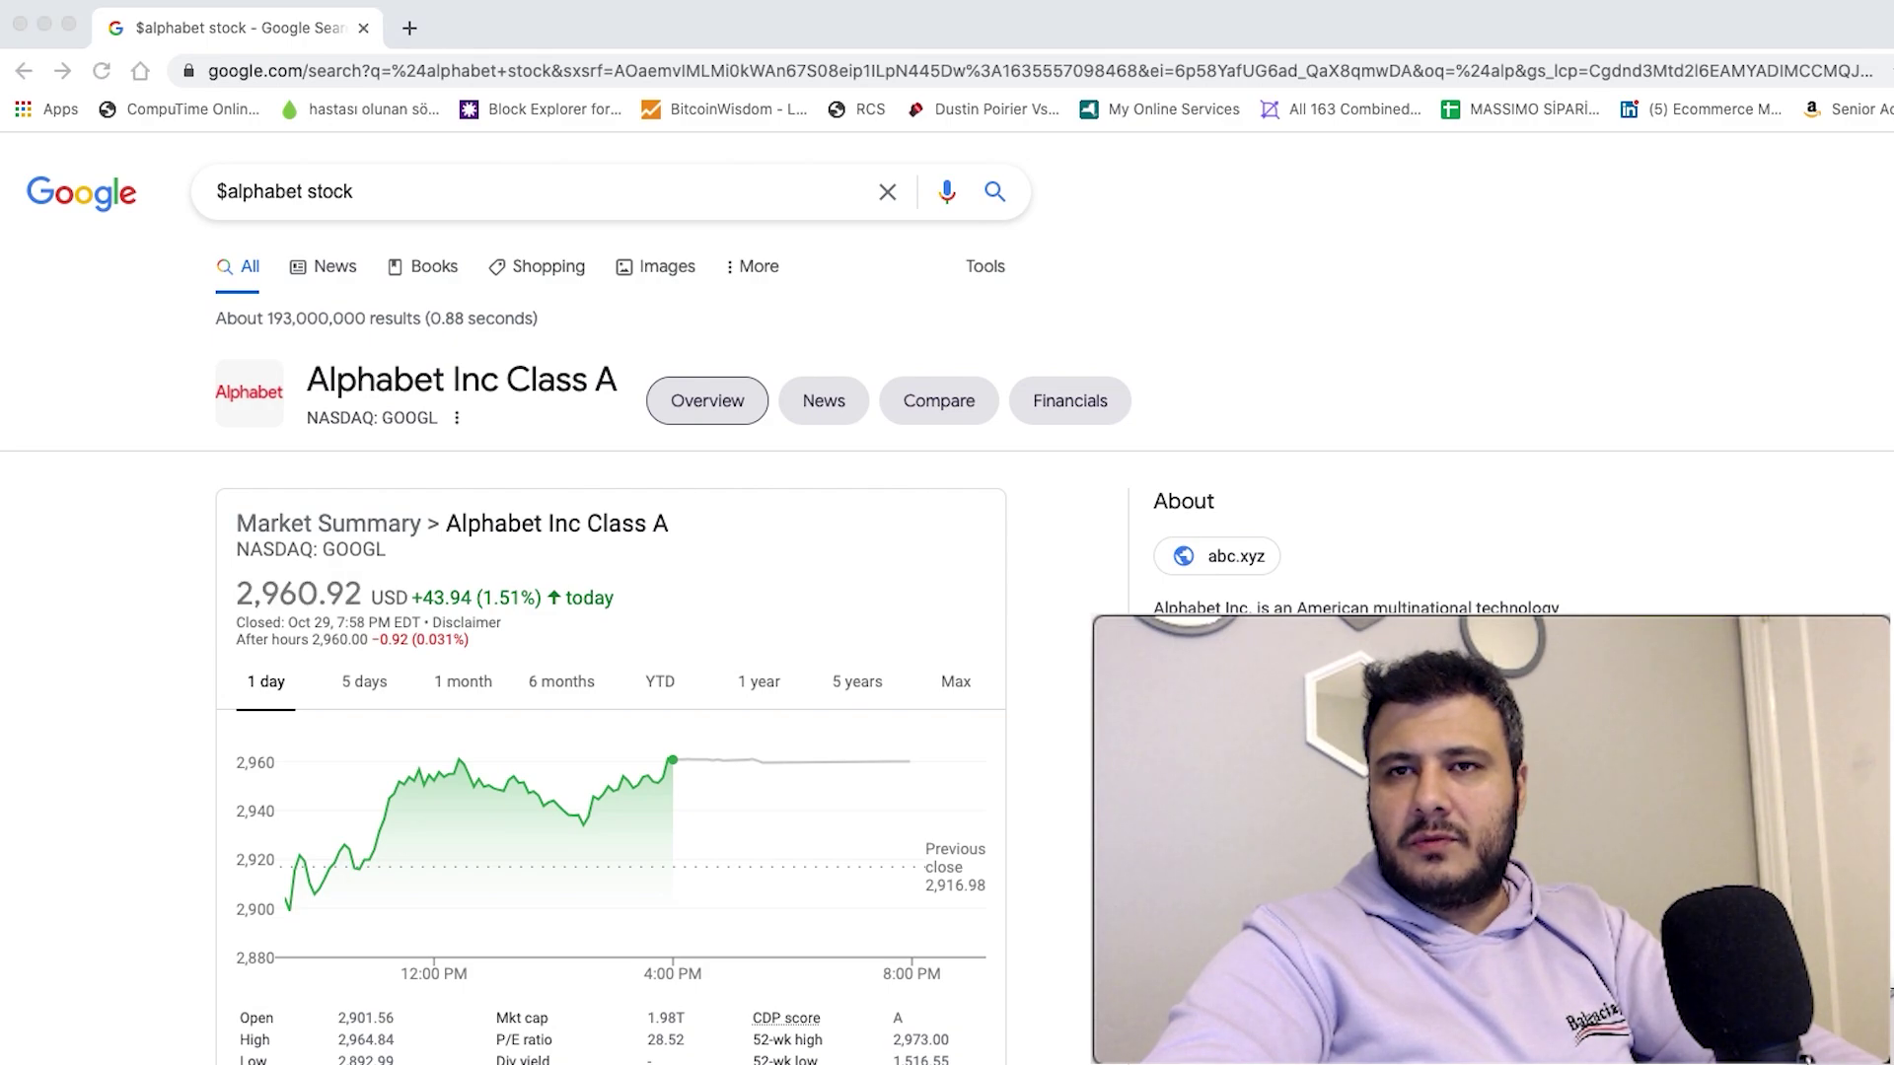
key(super+Tab)
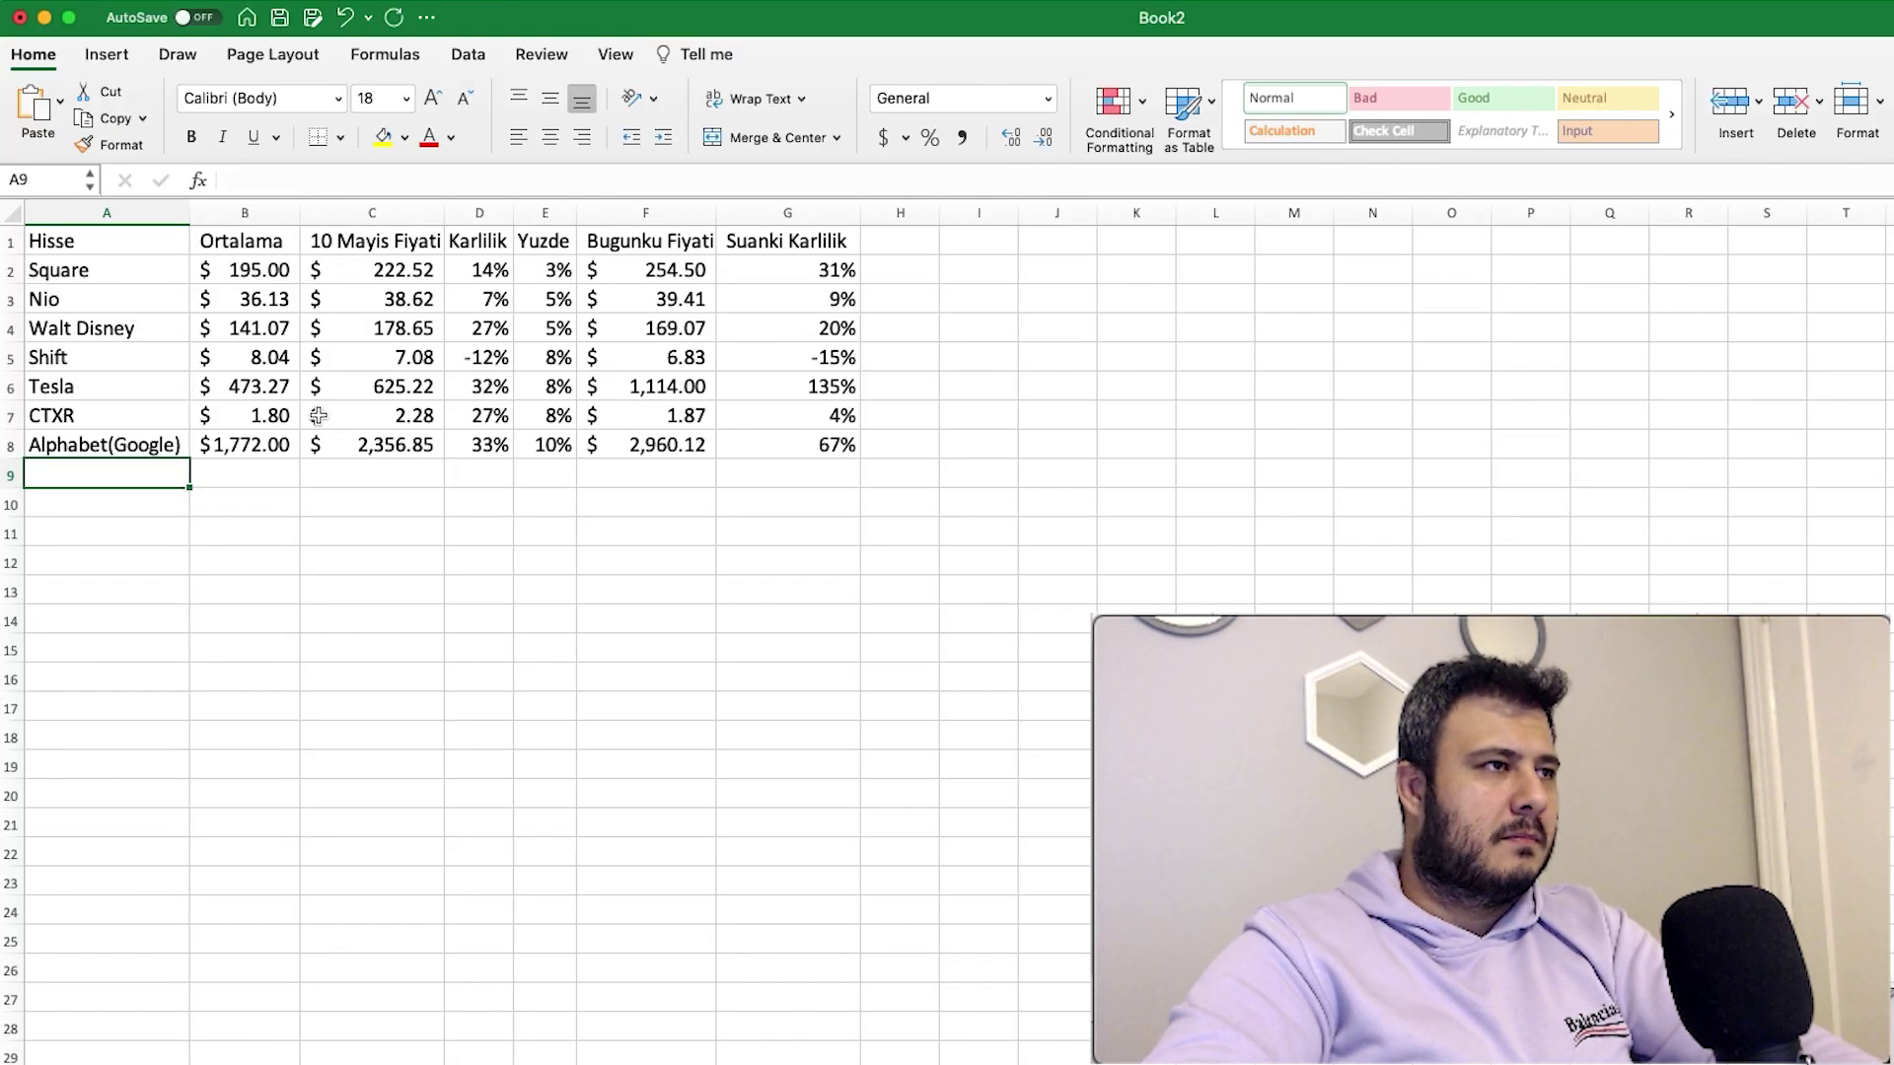
click(13, 476)
text(Microsoft	216.51	249.68	15%	10%)
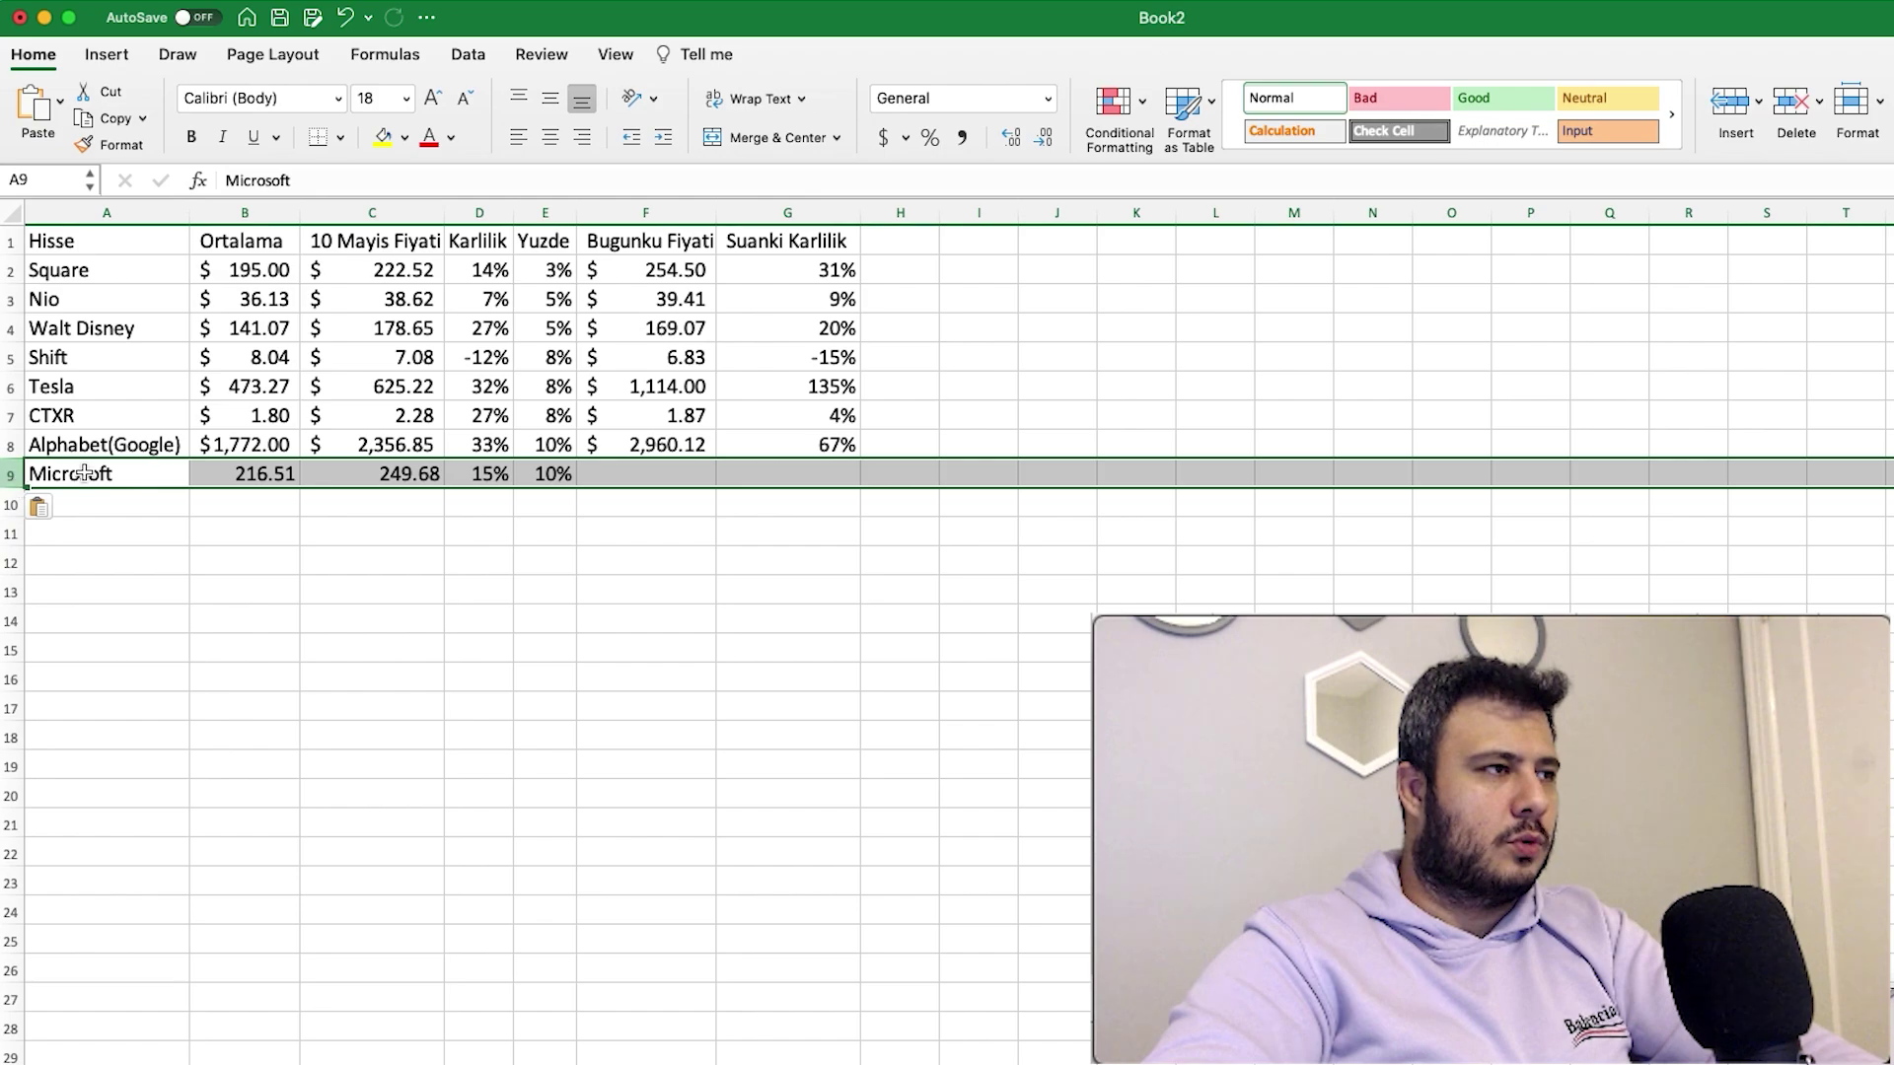
click(251, 474)
drag(252, 475, 373, 475)
click(882, 137)
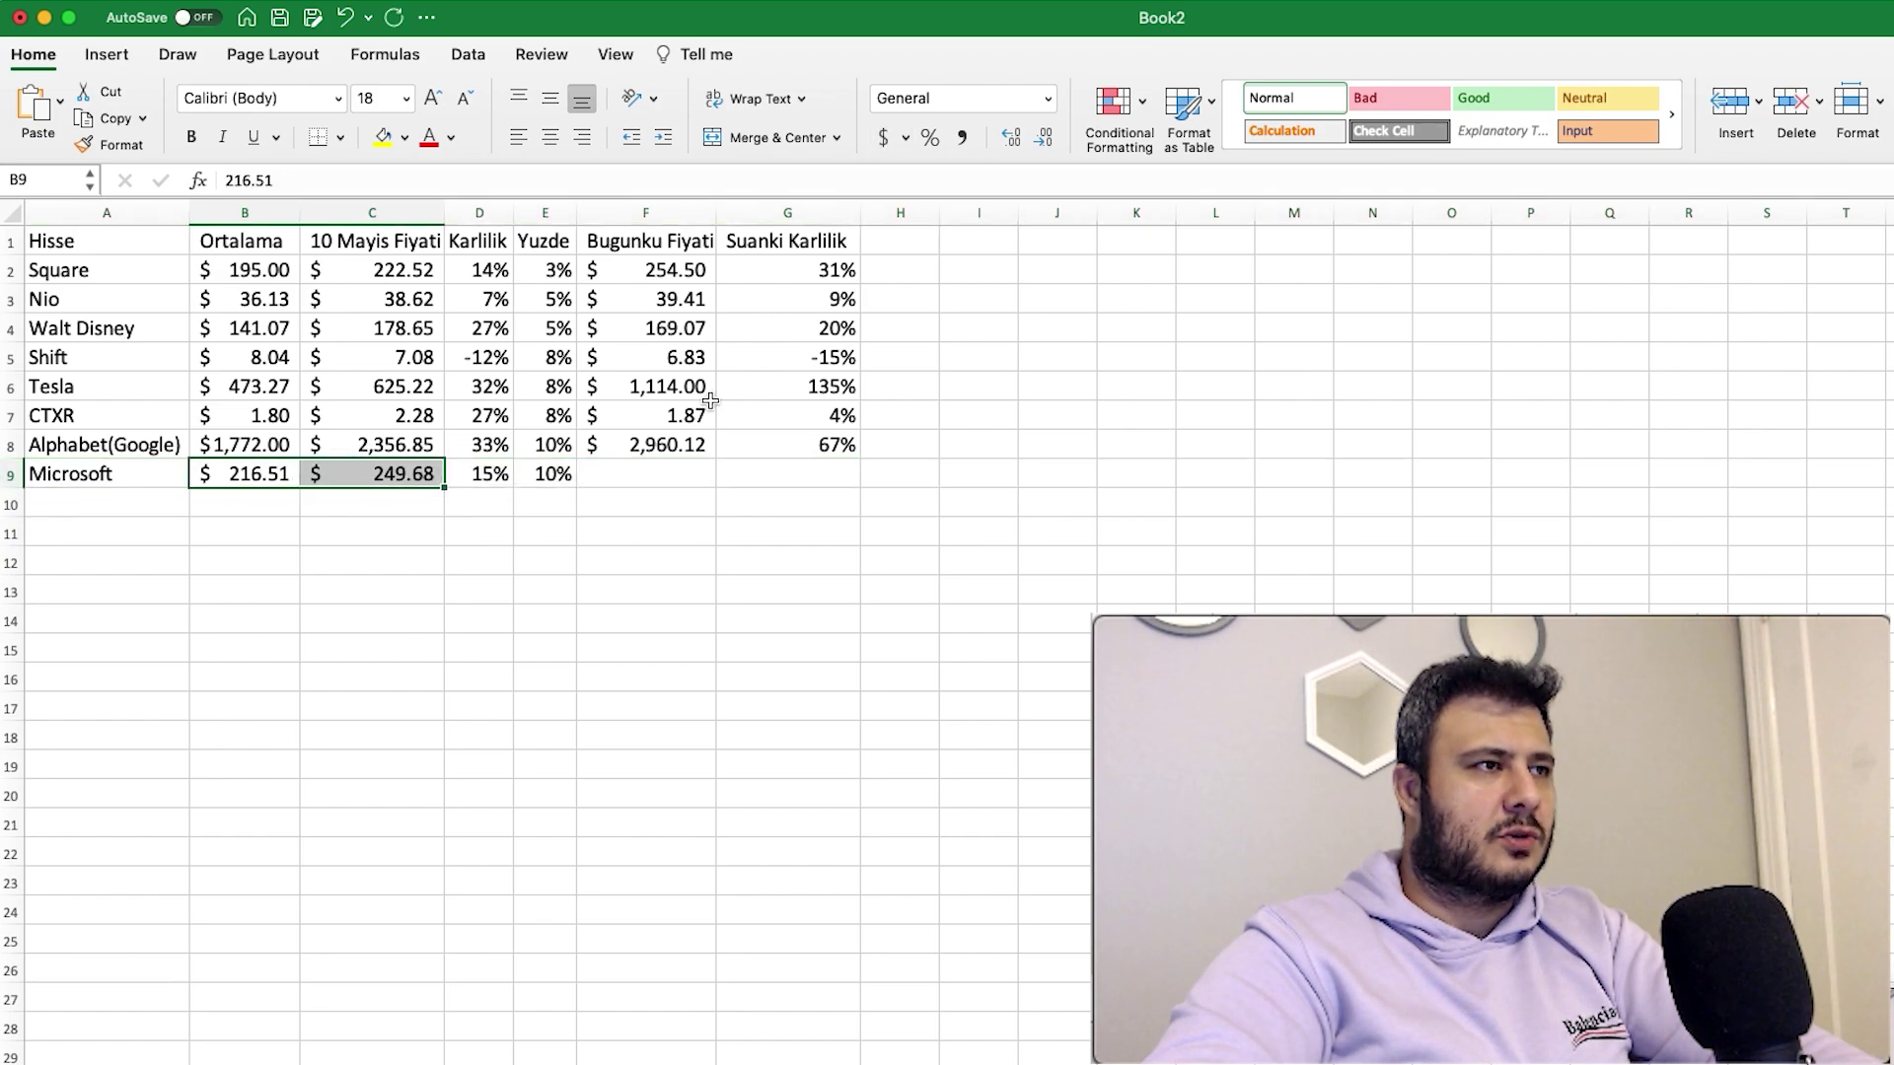
Look up $msft on Google in the browser and enter 331.62 as Microsoft's current price in F9.
key(super+Tab)
drag(355, 191, 215, 190)
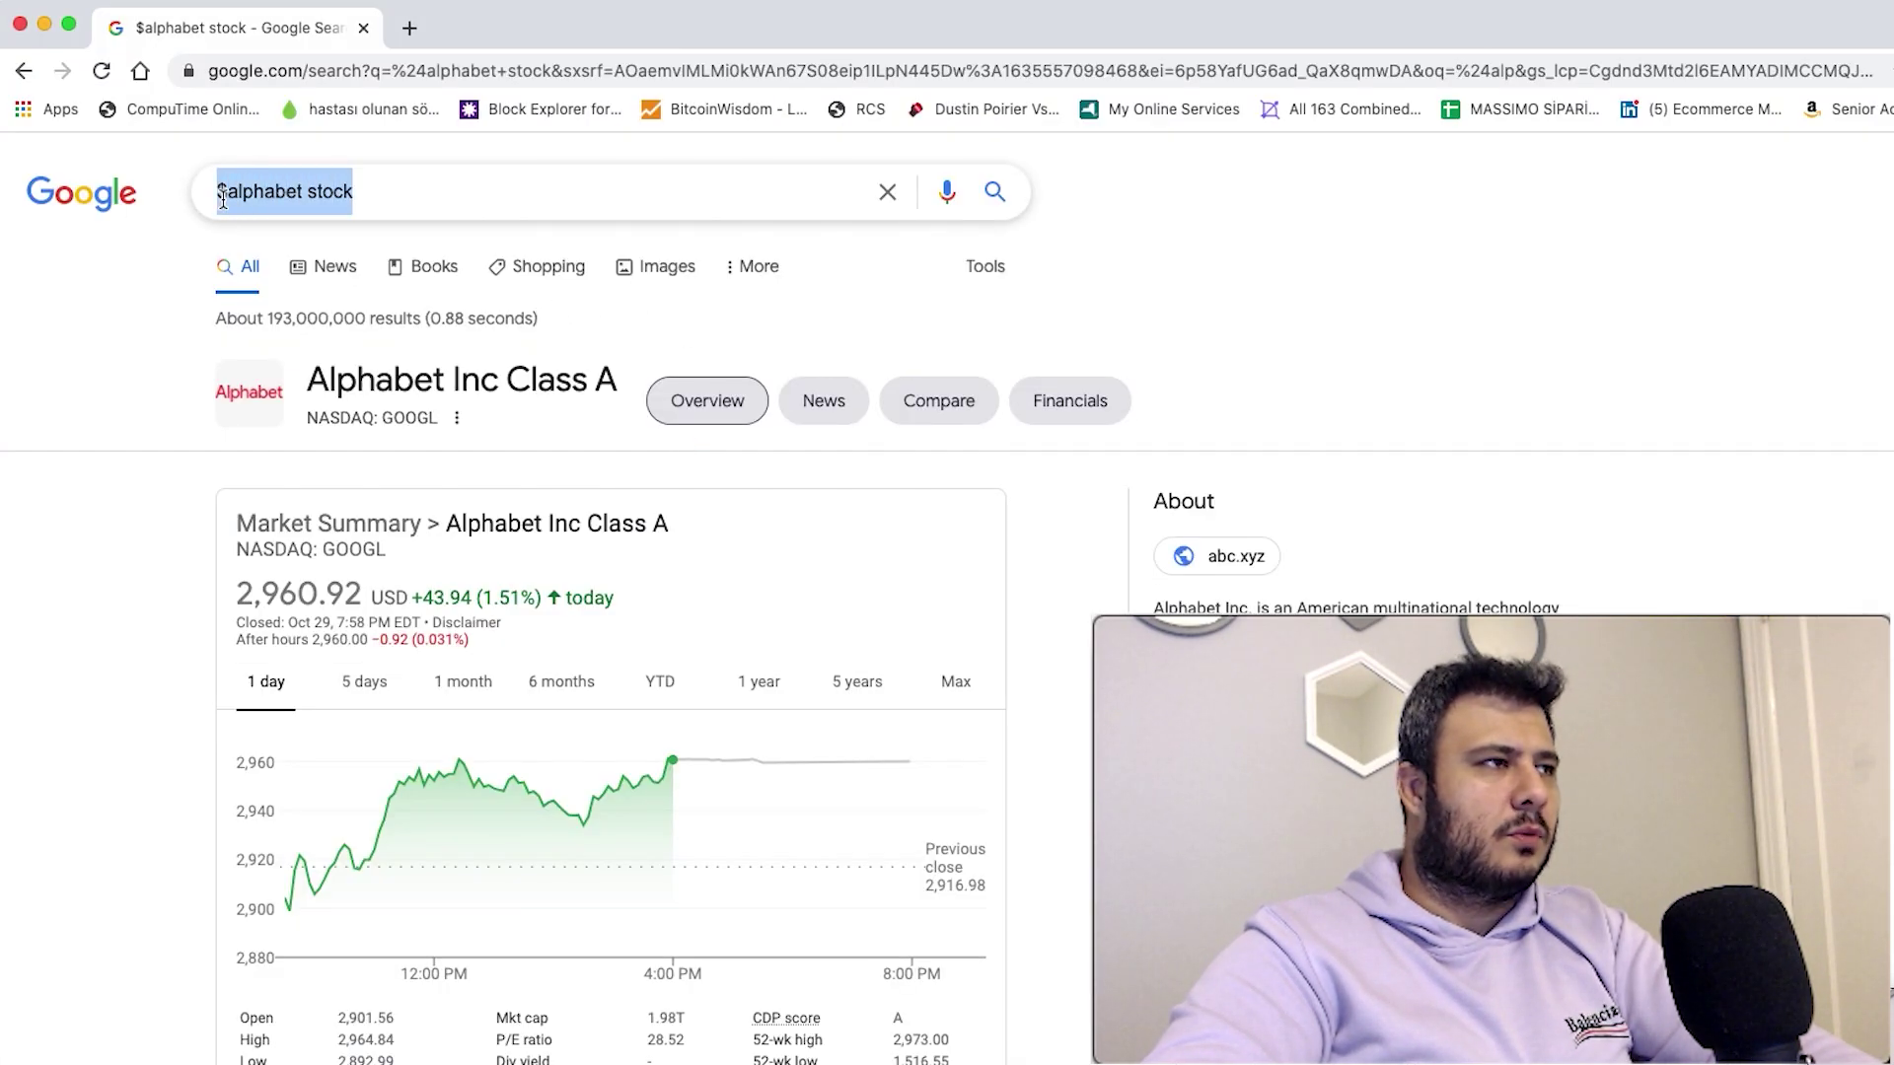
text($msft)
key(Return)
key(super+Tab)
click(614, 475)
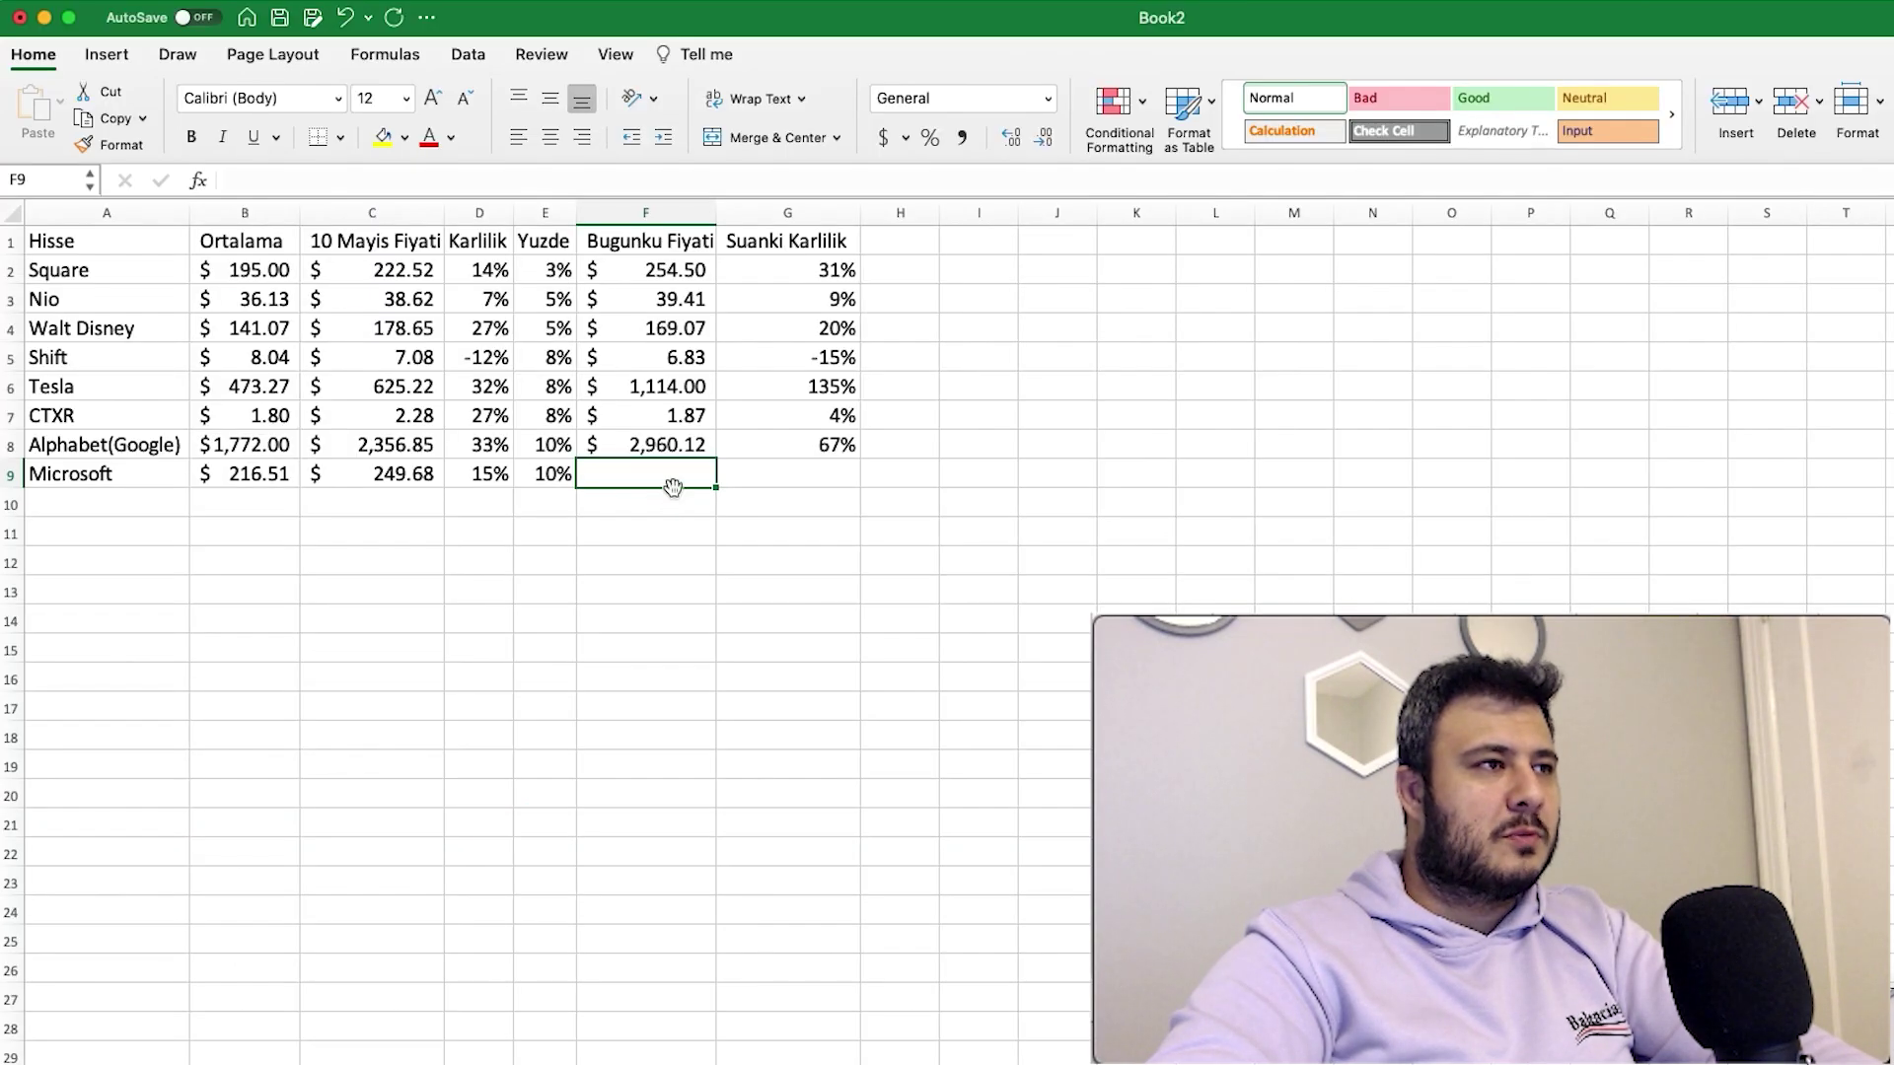
text(331.62)
key(Return)
Compare Microsoft's earlier profitability in D9 with its current profitability in G9.
key(Up)
key(Left)
key(Left)
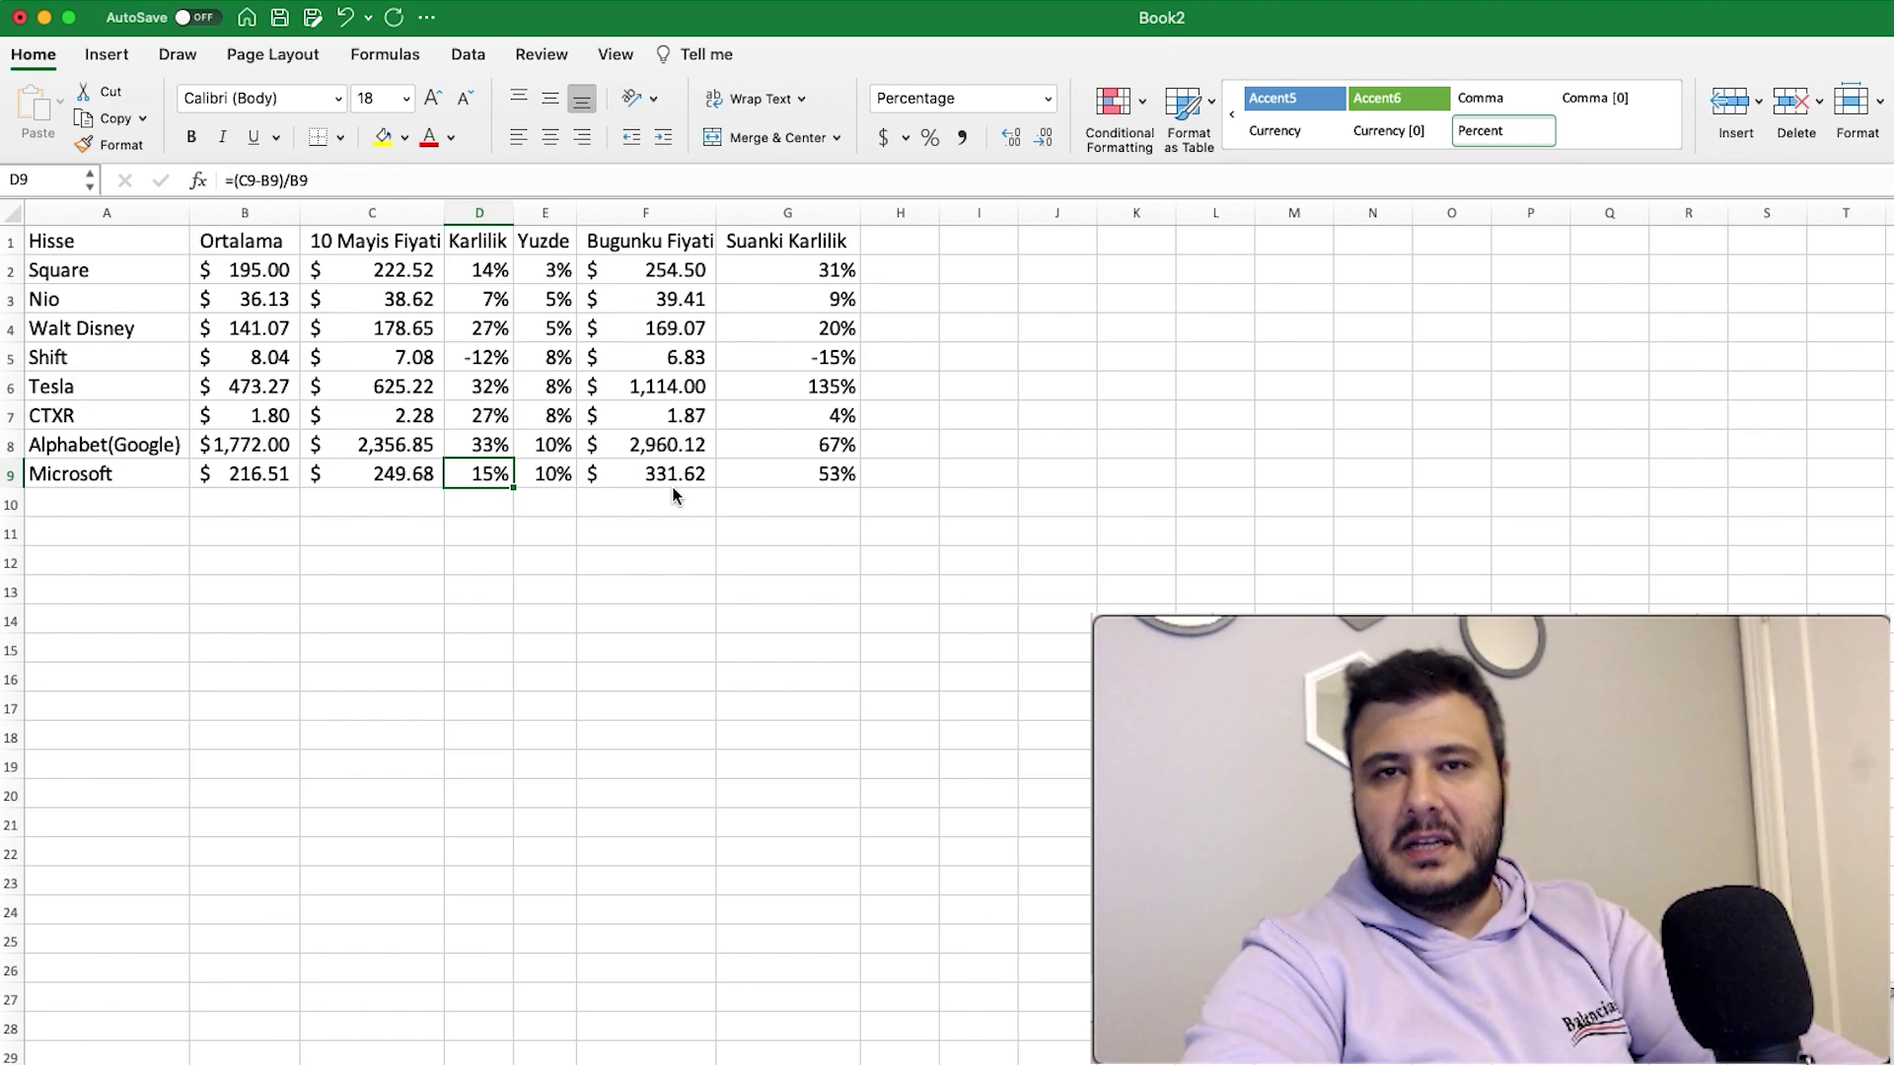
key(Right)
key(Right)
key(Right)
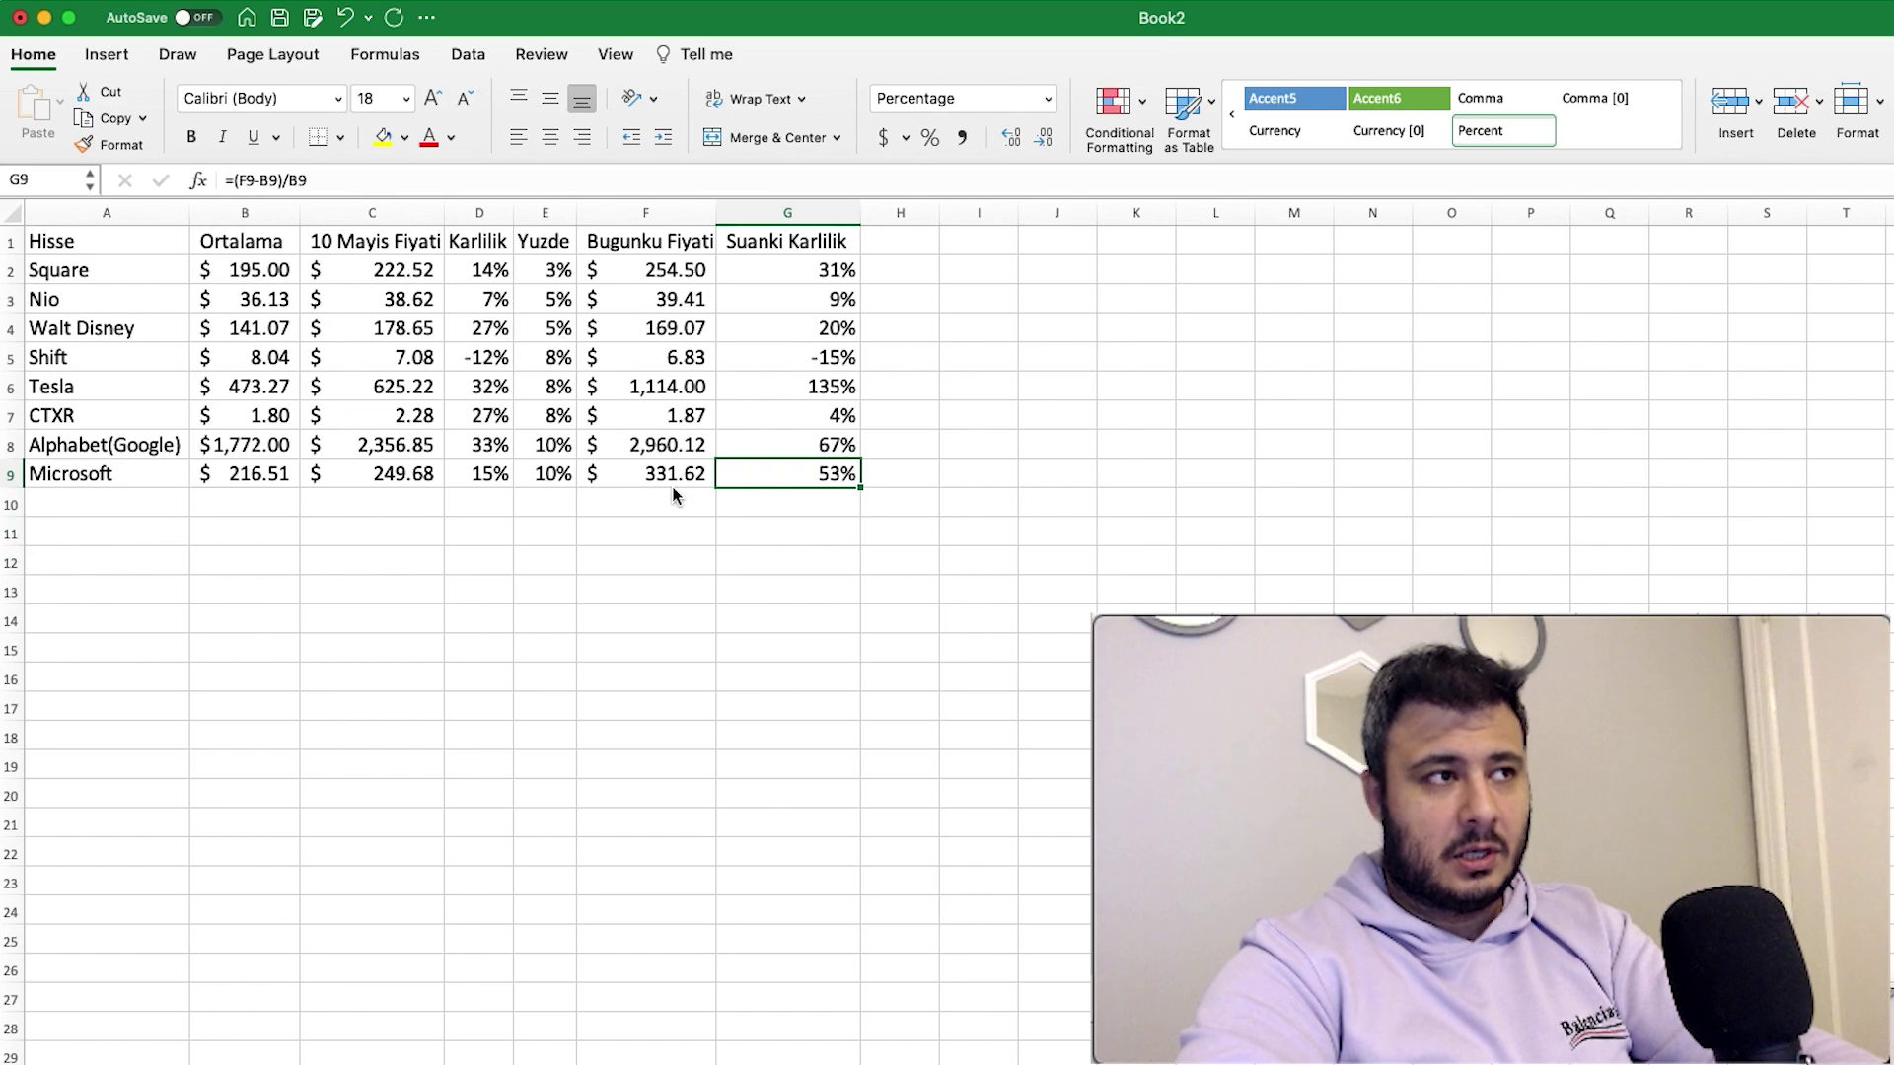
Add Apple in row 10 with 114.82, 124.61, 9% and 11% in B10:E10, formatting the two prices as dollars.
key(Down)
key(Left)
key(Home)
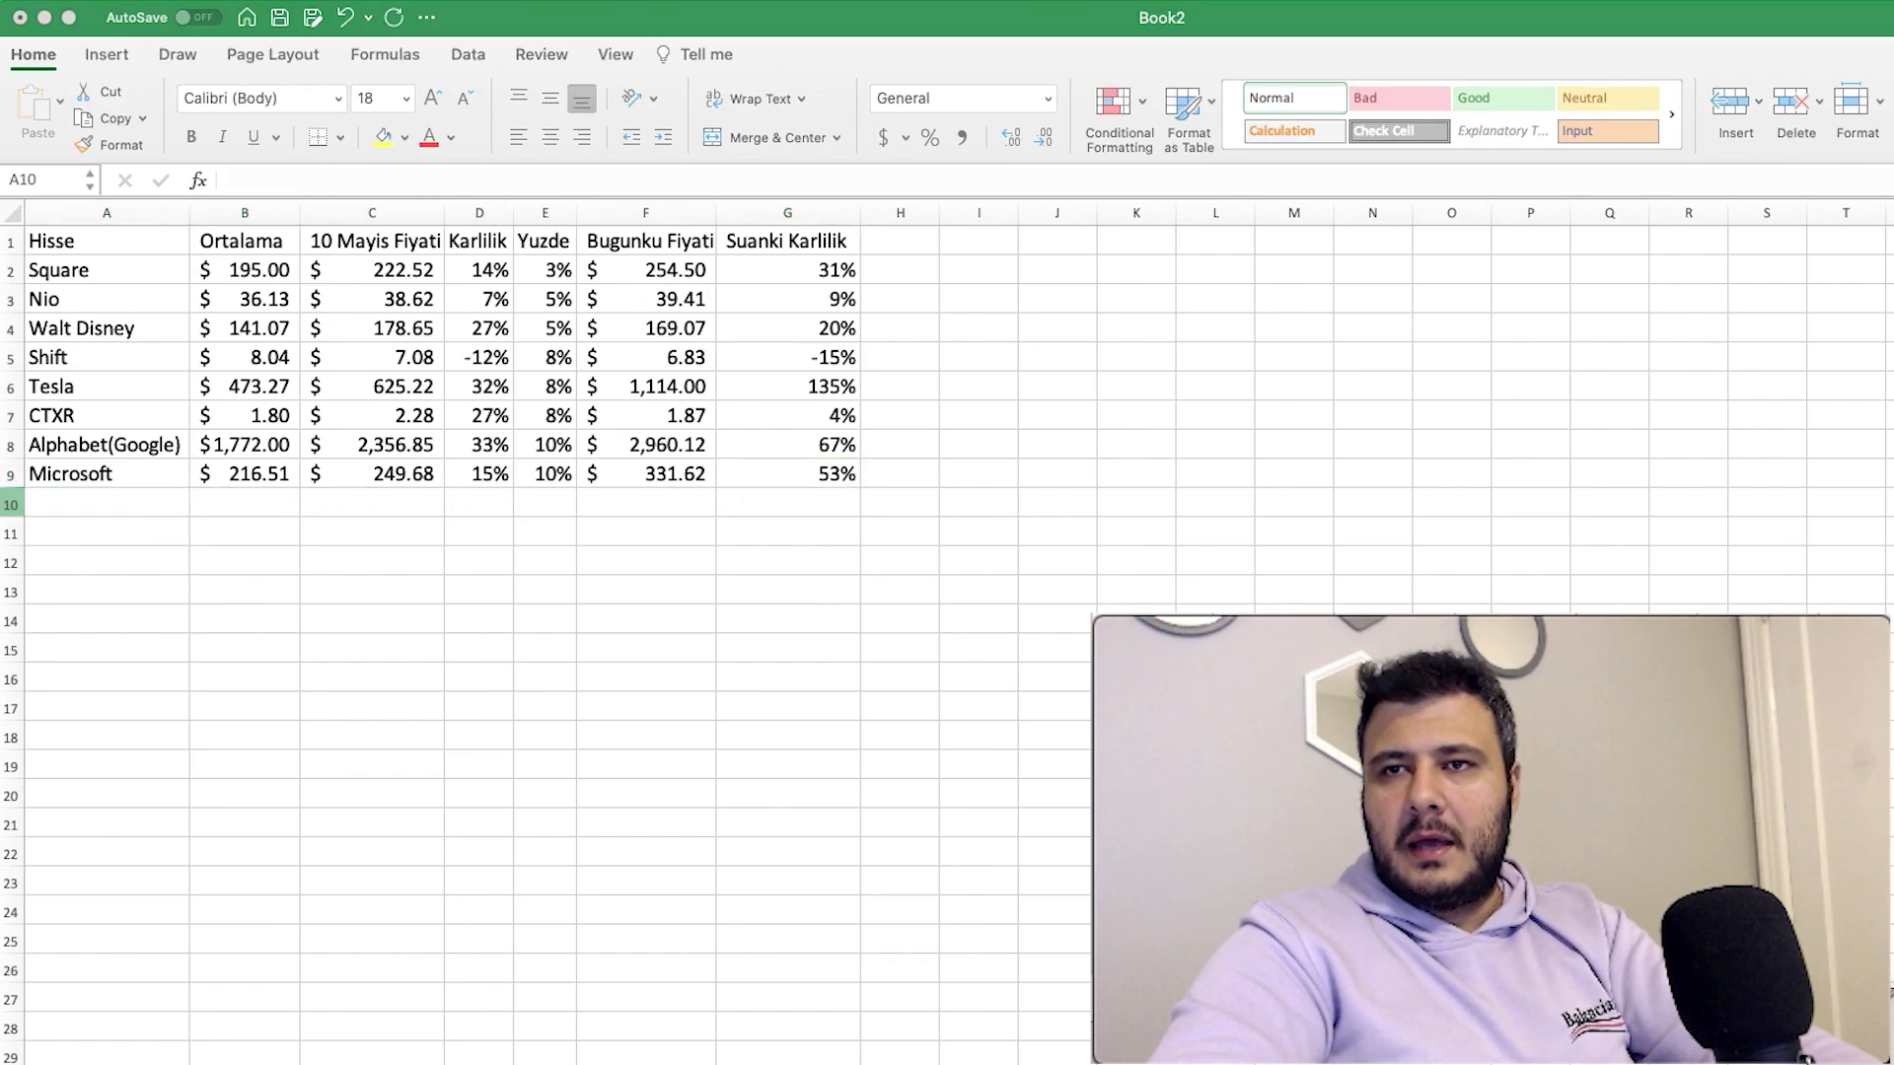
click(17, 504)
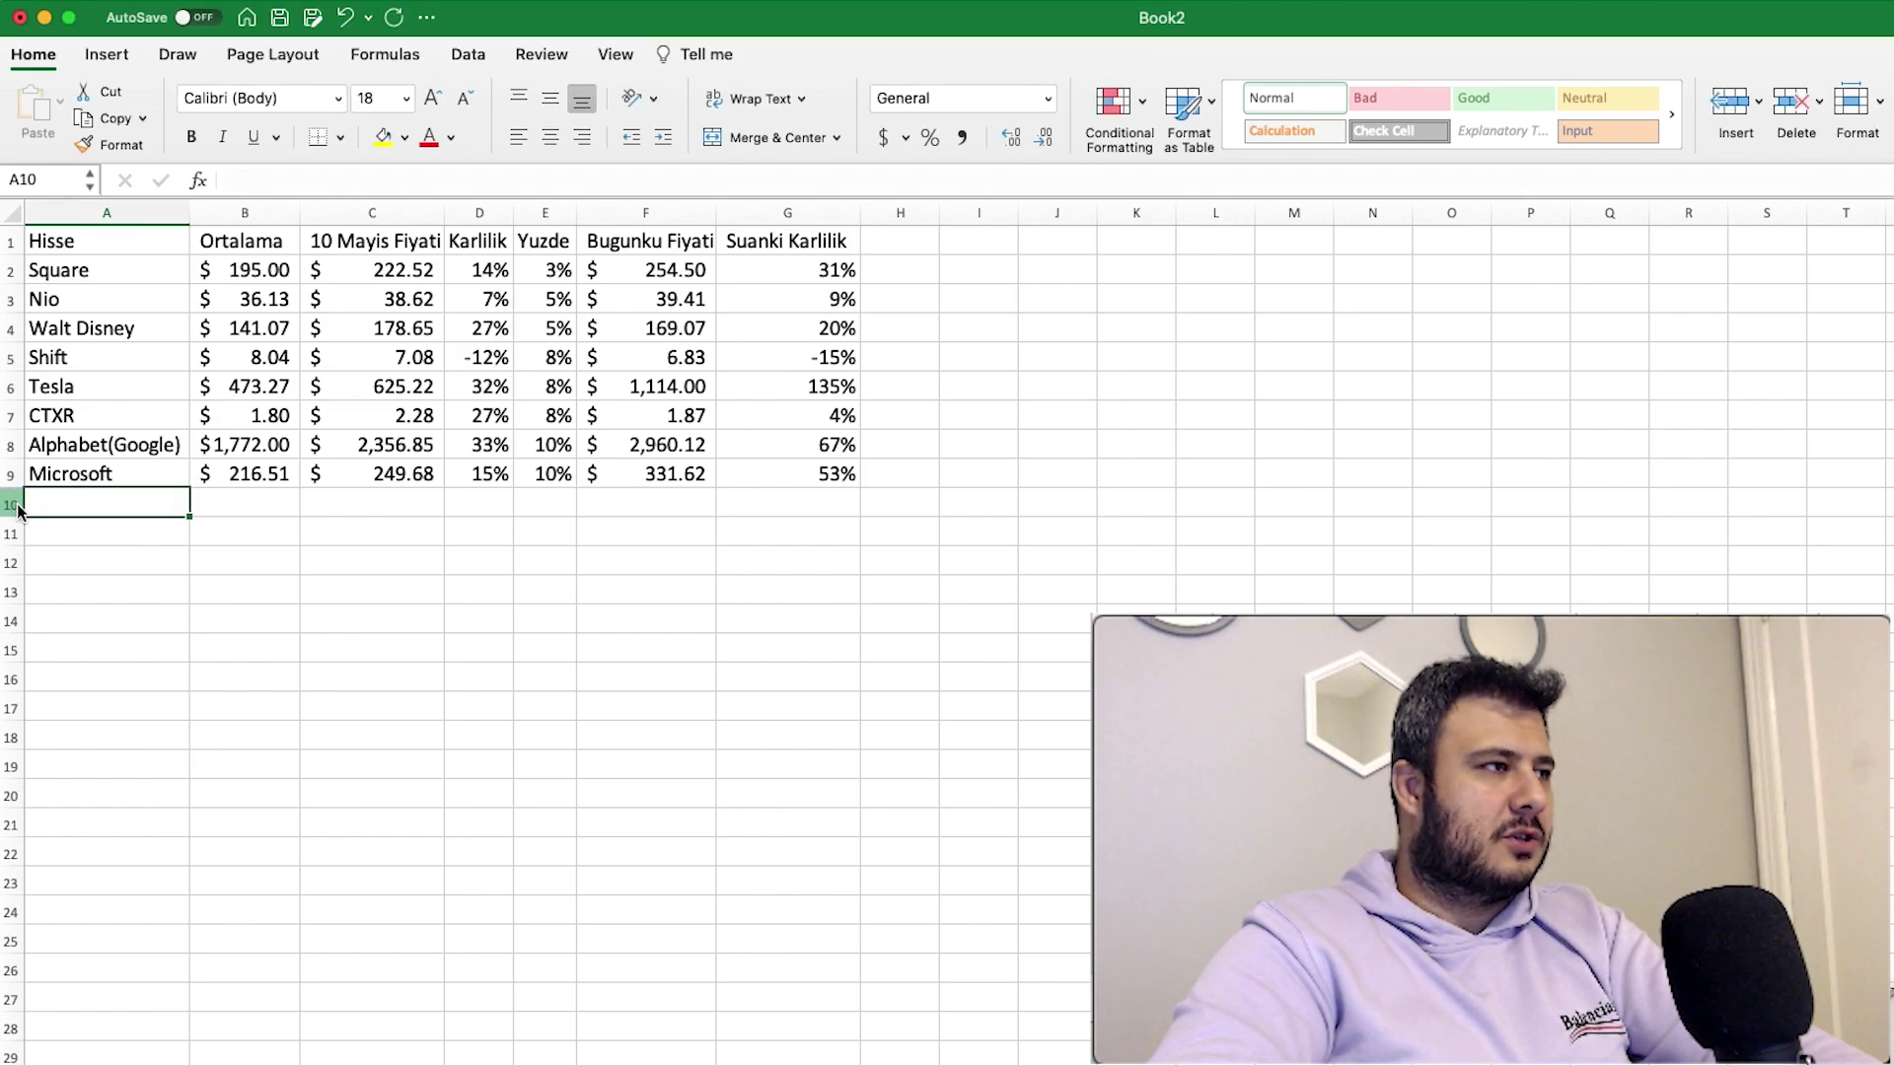
text(Apple	114.82	124.61	9%	11%)
key(super+Right)
drag(257, 501, 404, 503)
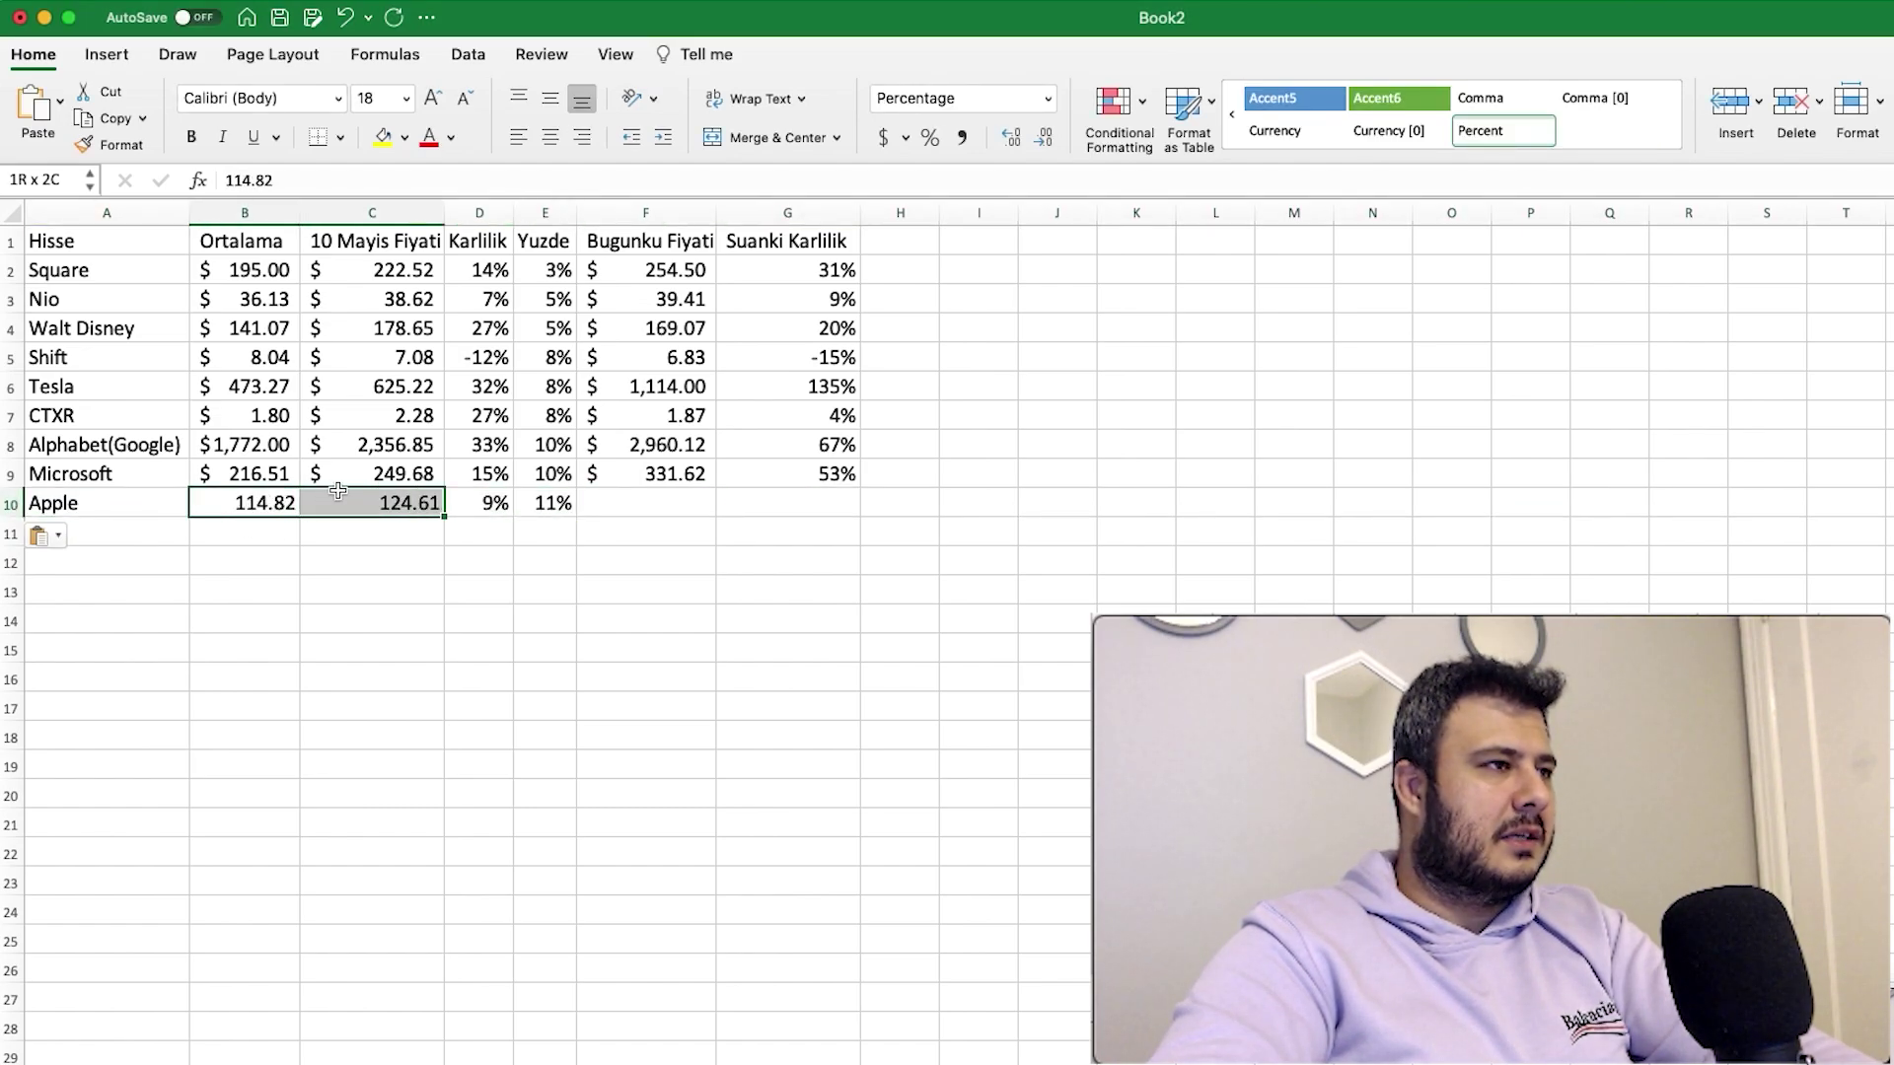
click(882, 137)
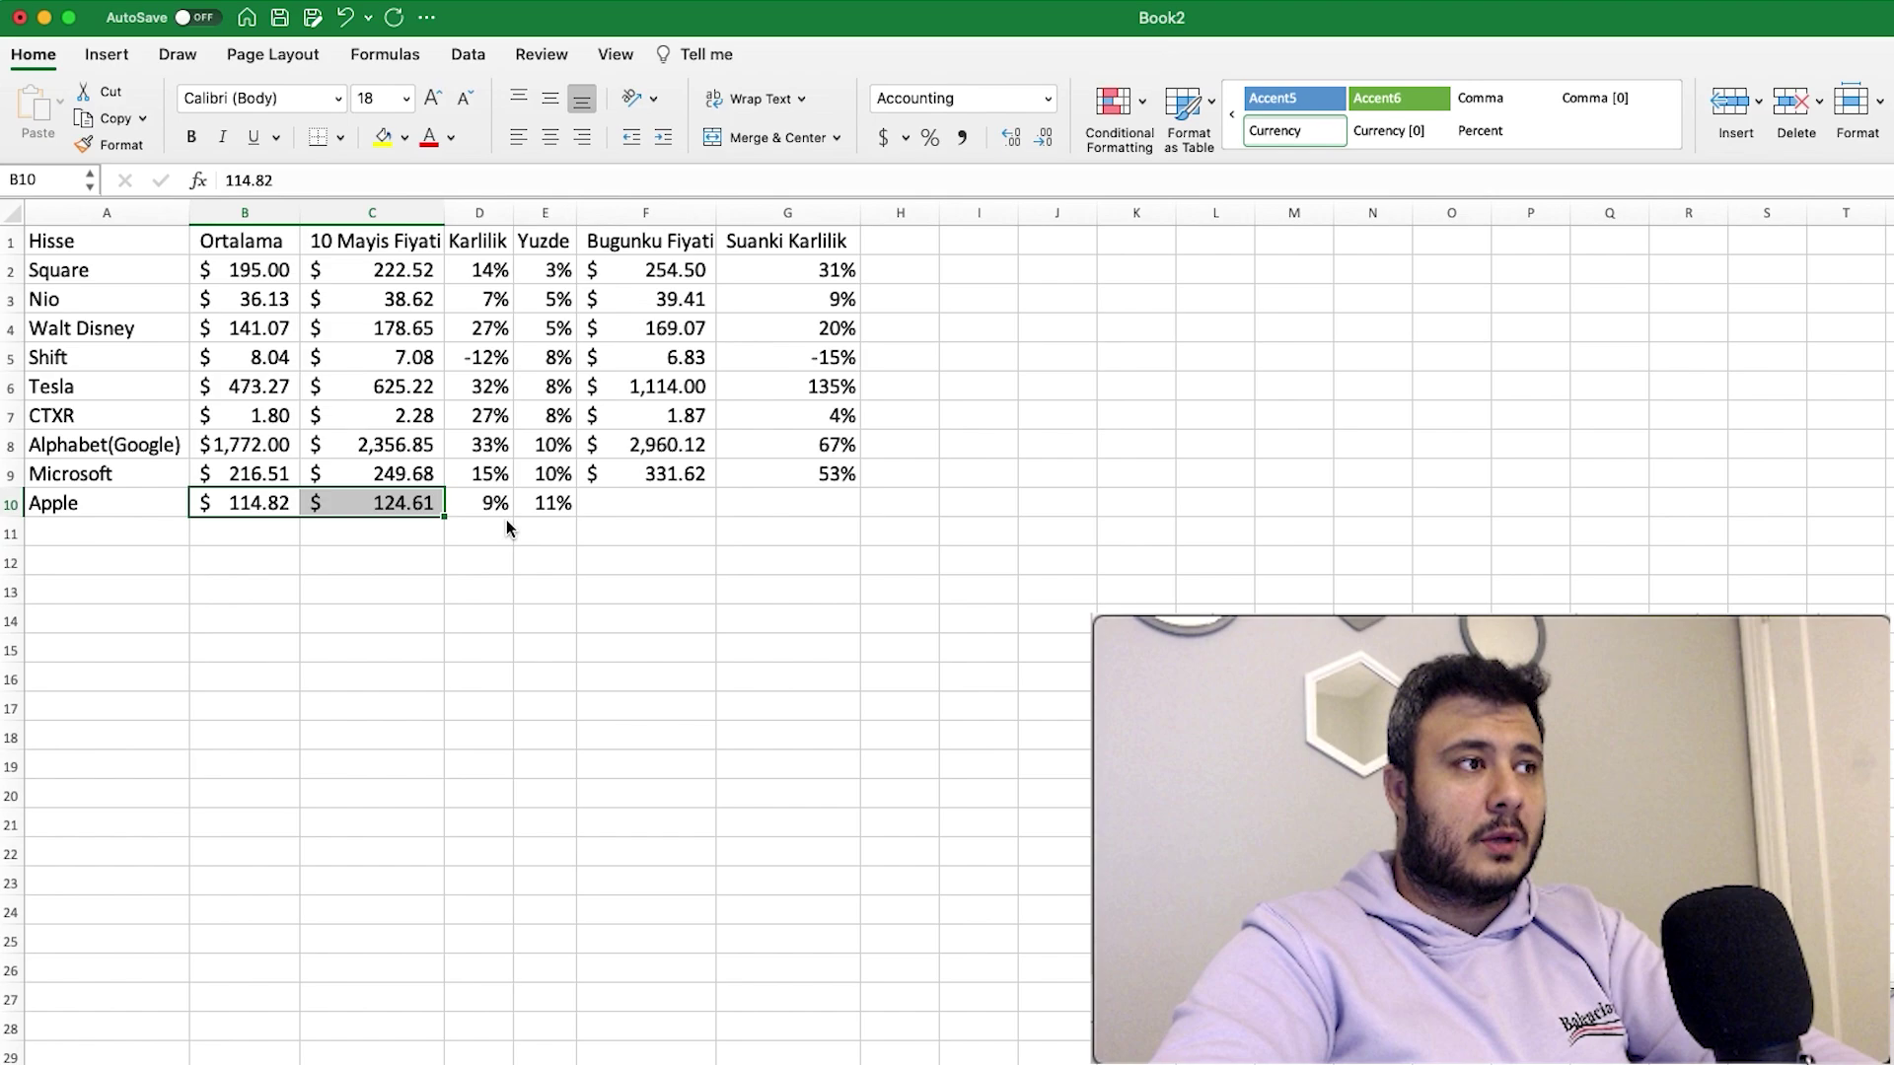
Look up $apple on Google in the browser and enter 149.81 as Apple's current price in F10.
key(super+Tab)
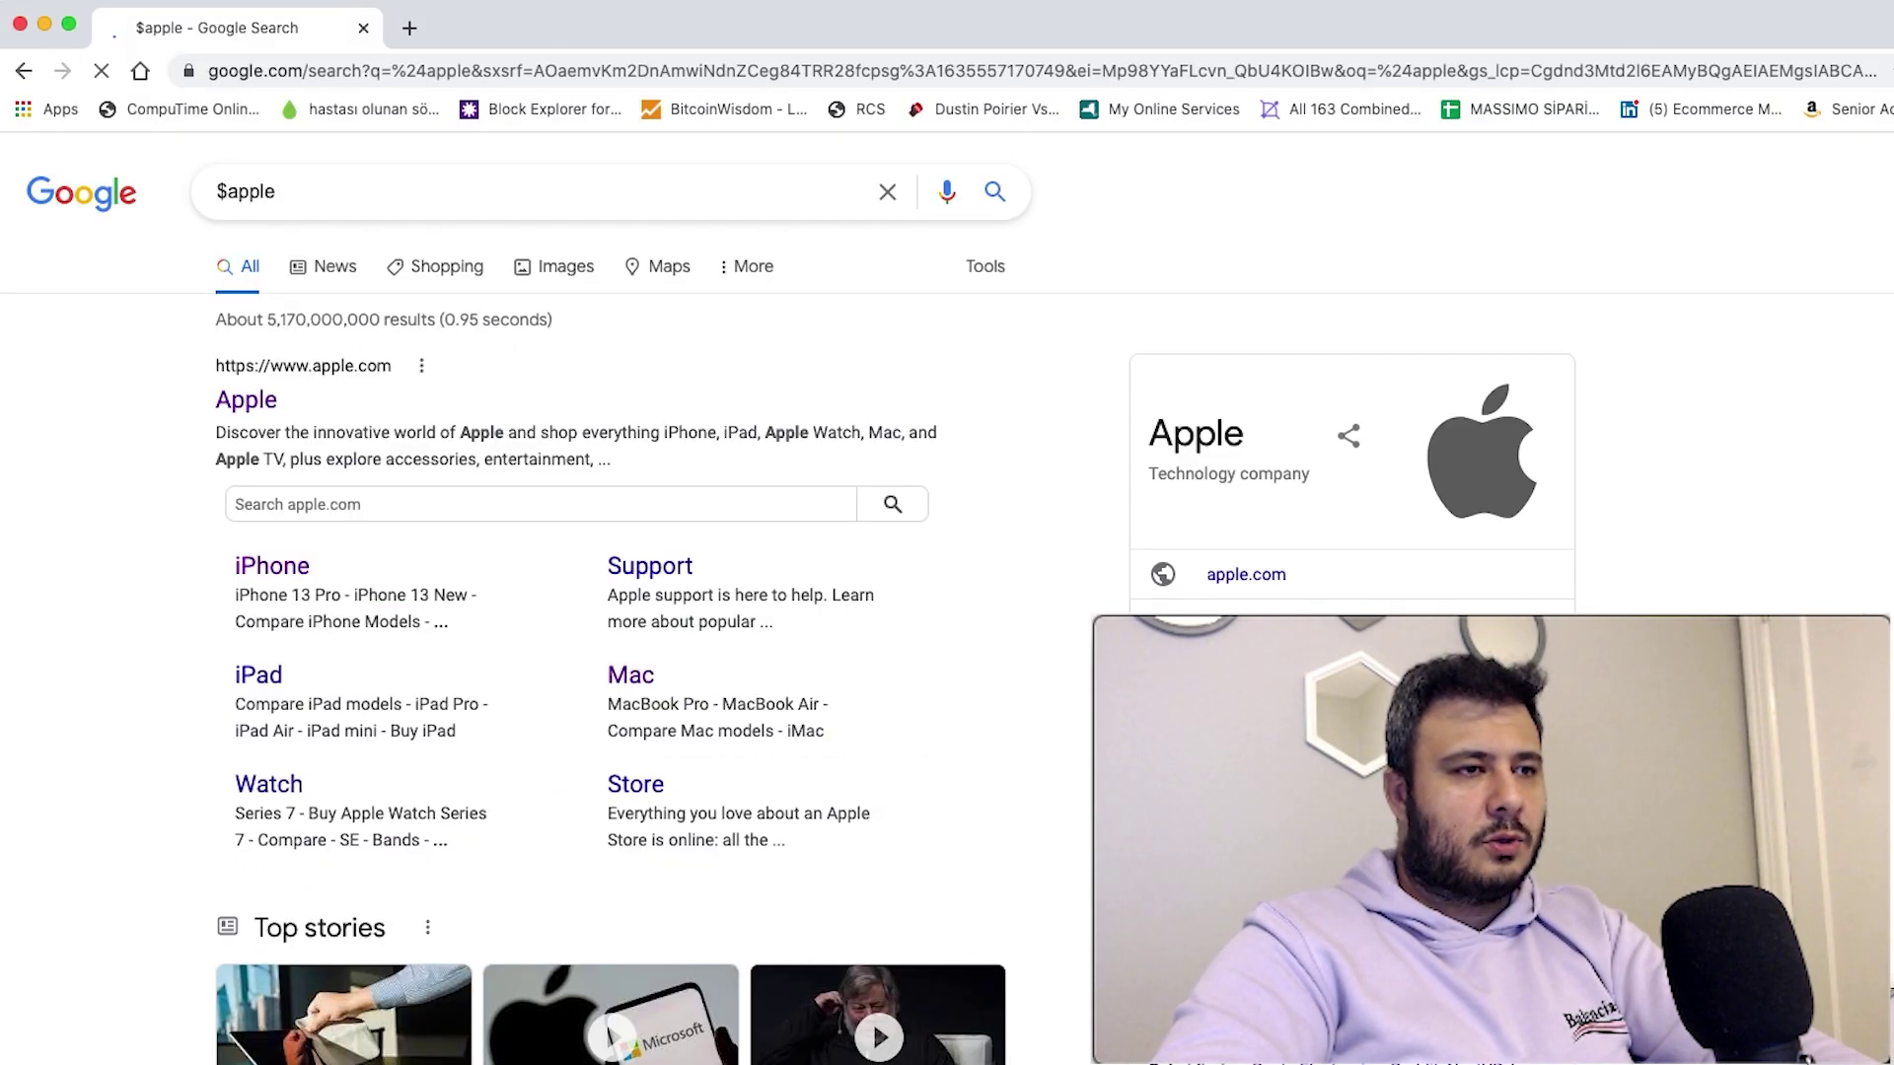
key(super+Tab)
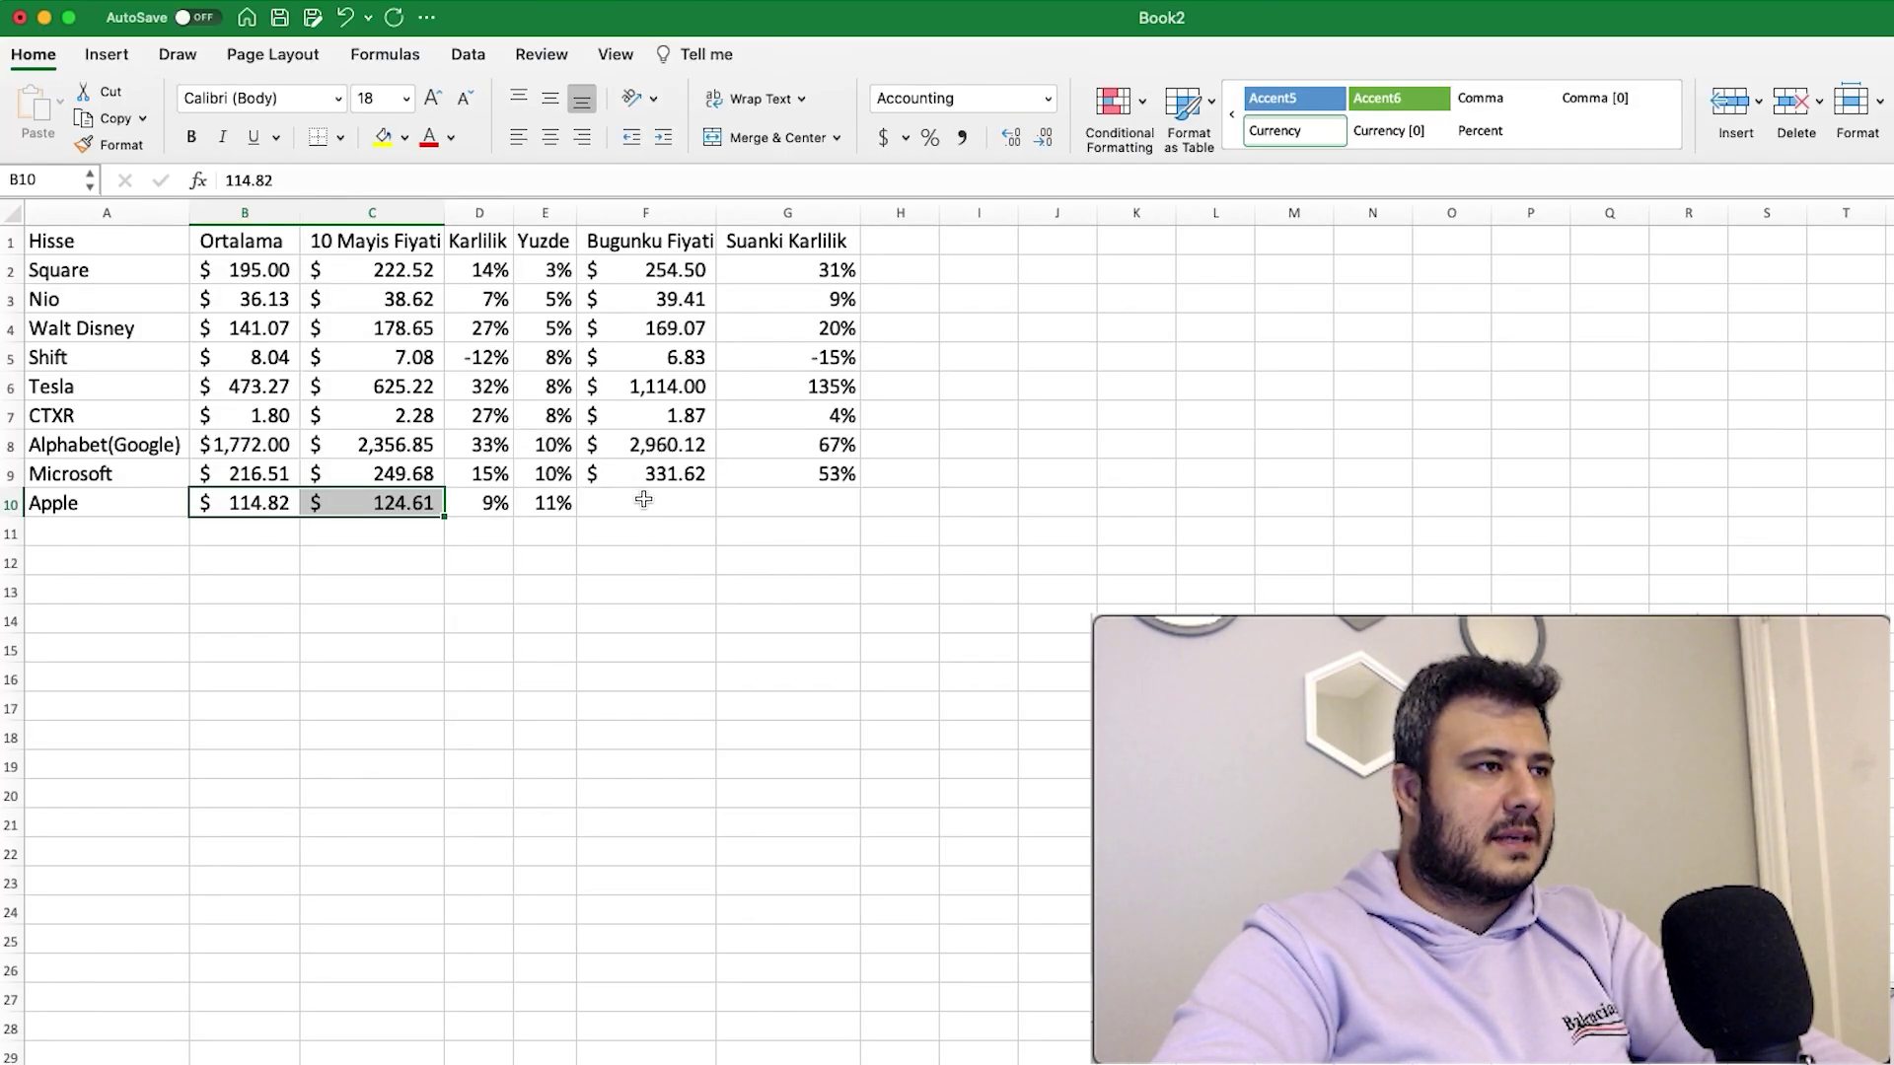
click(644, 501)
text(149.71)
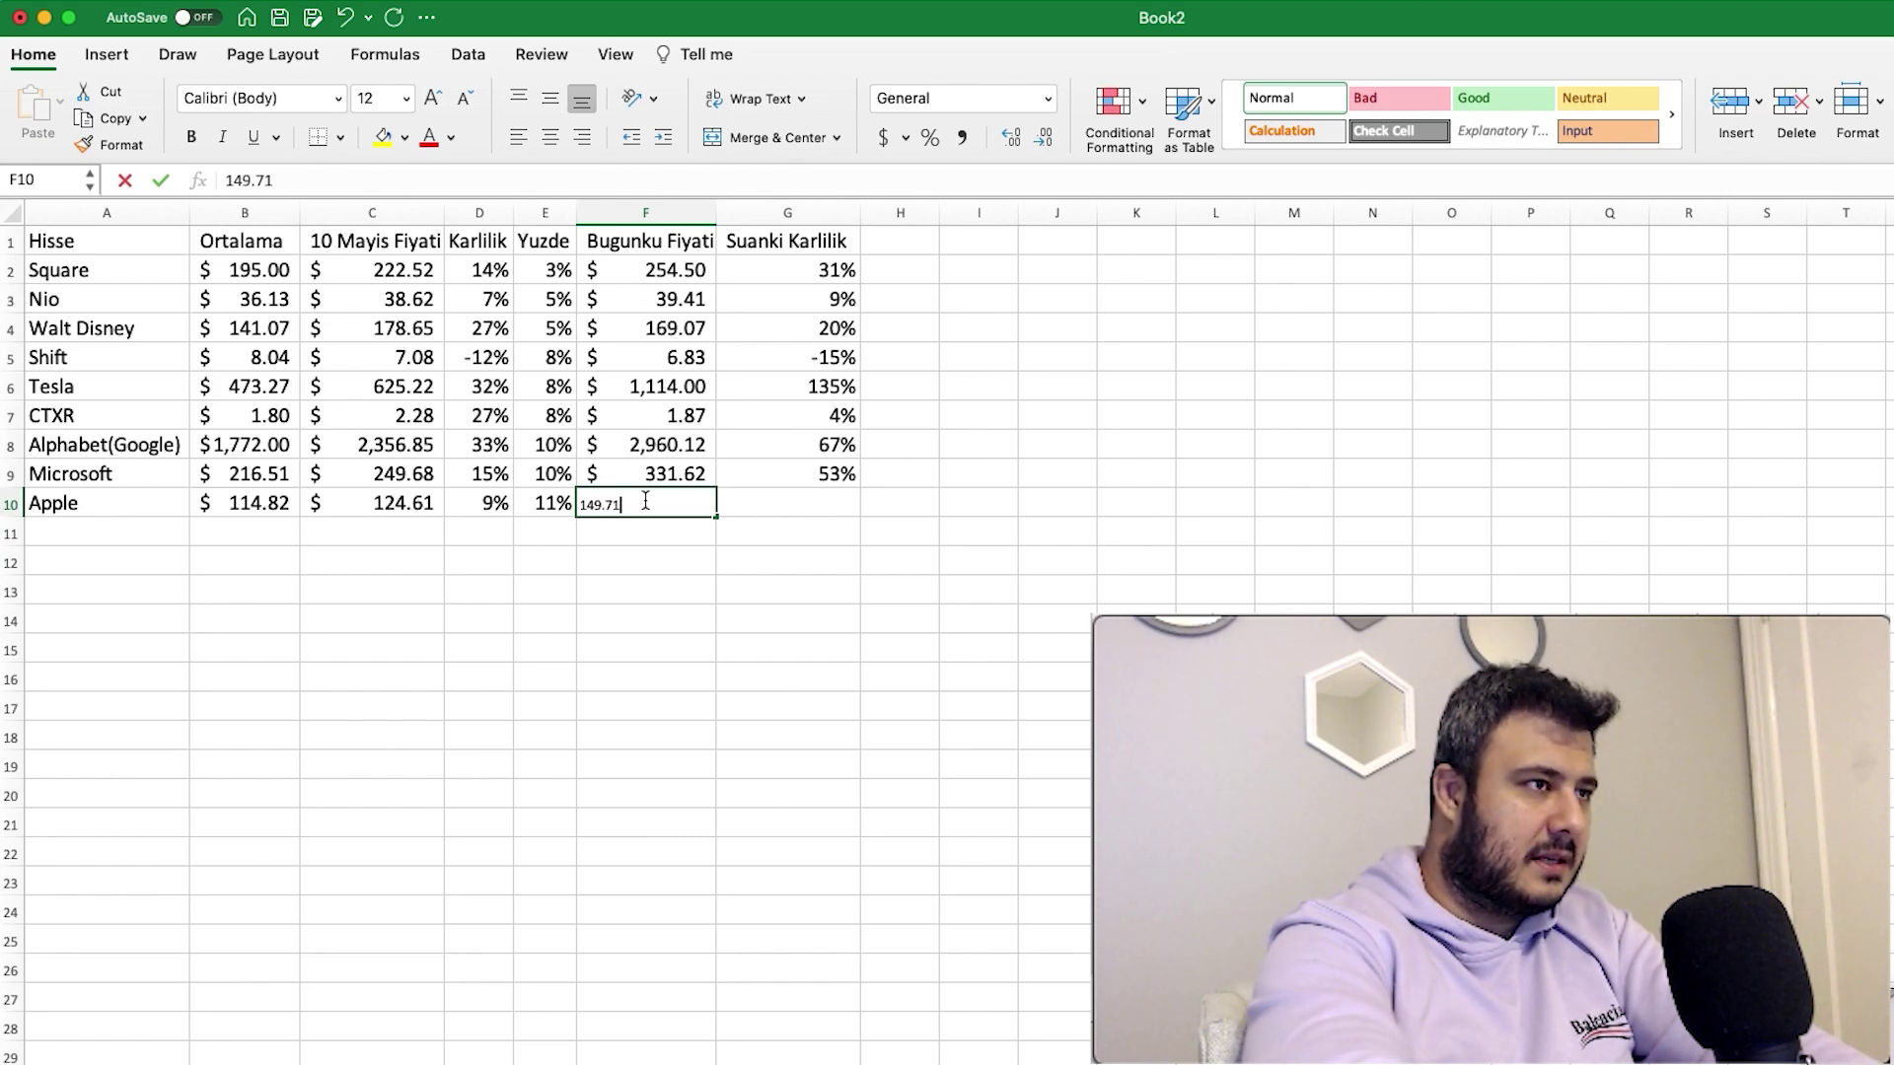
key(BackSpace)
key(BackSpace)
text(81)
key(Return)
Compare Apple's current profitability in G10 with its earlier profitability in D10.
click(643, 499)
key(Right)
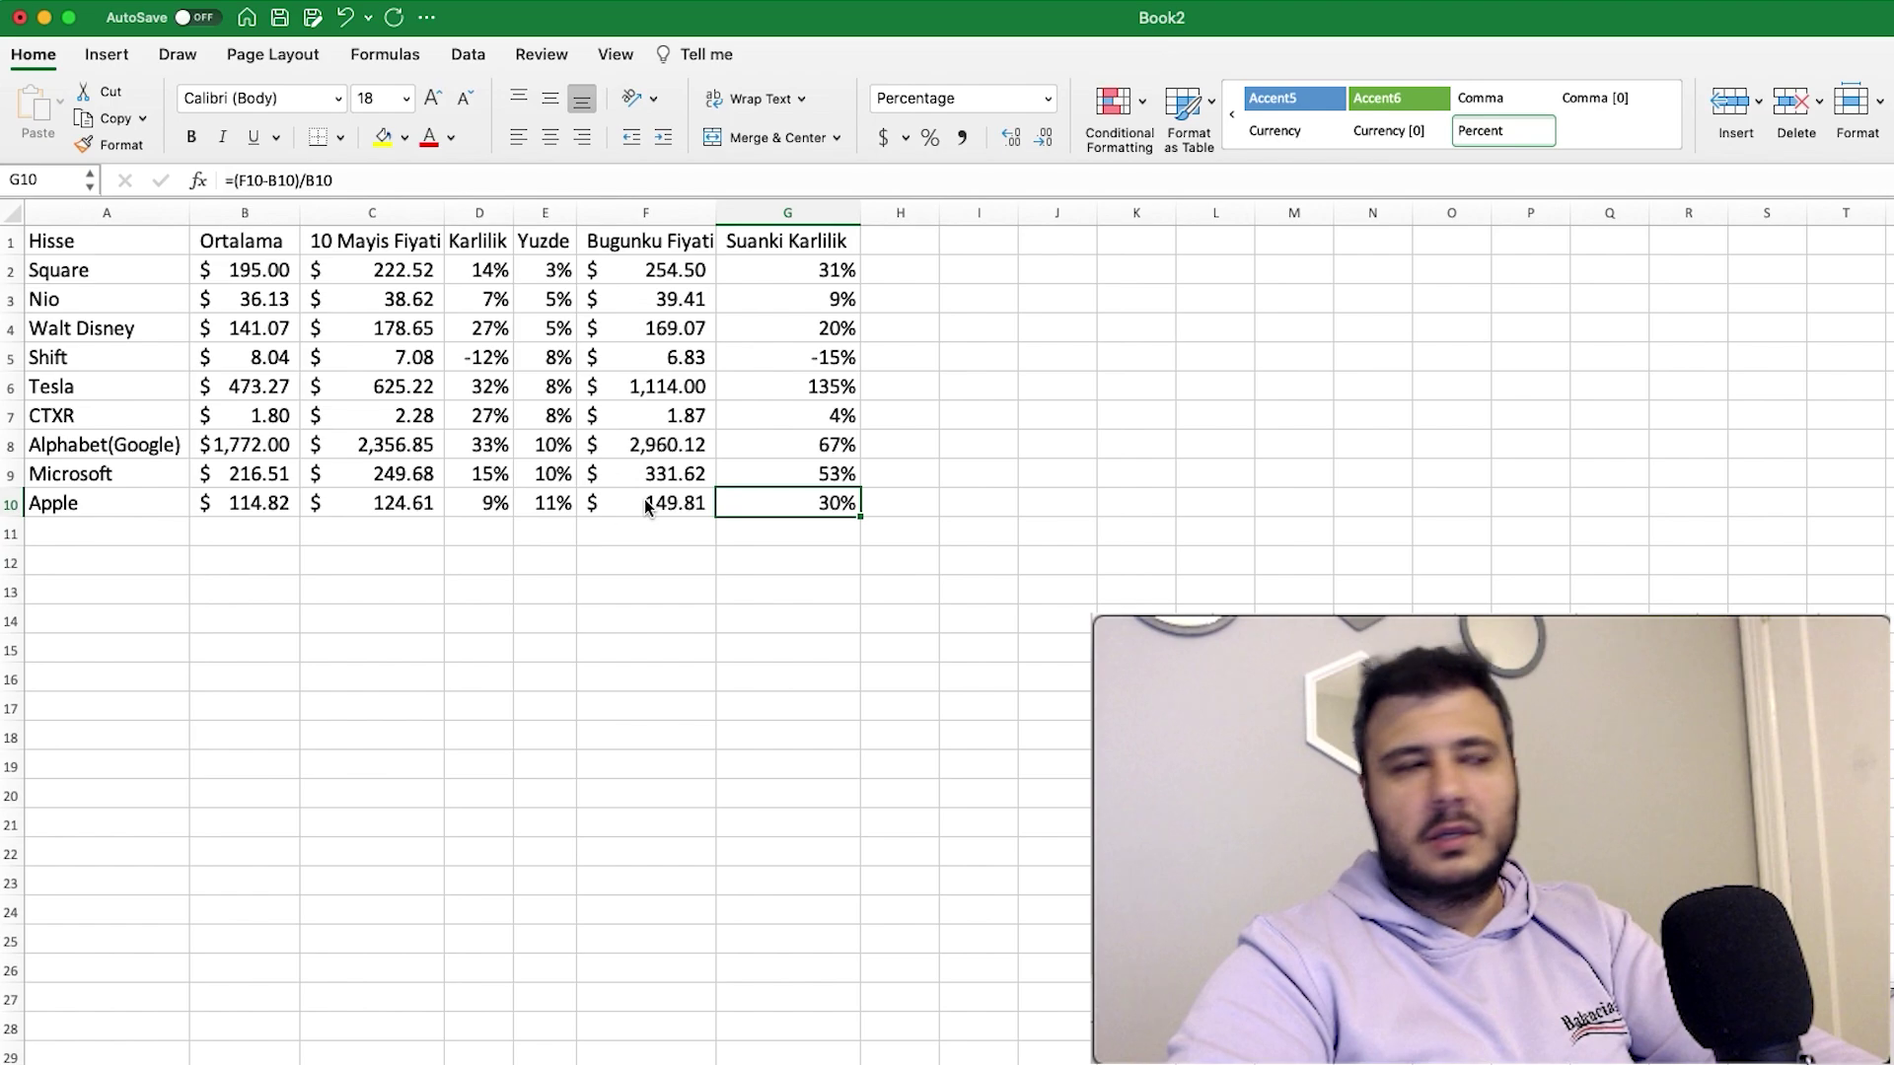
click(488, 501)
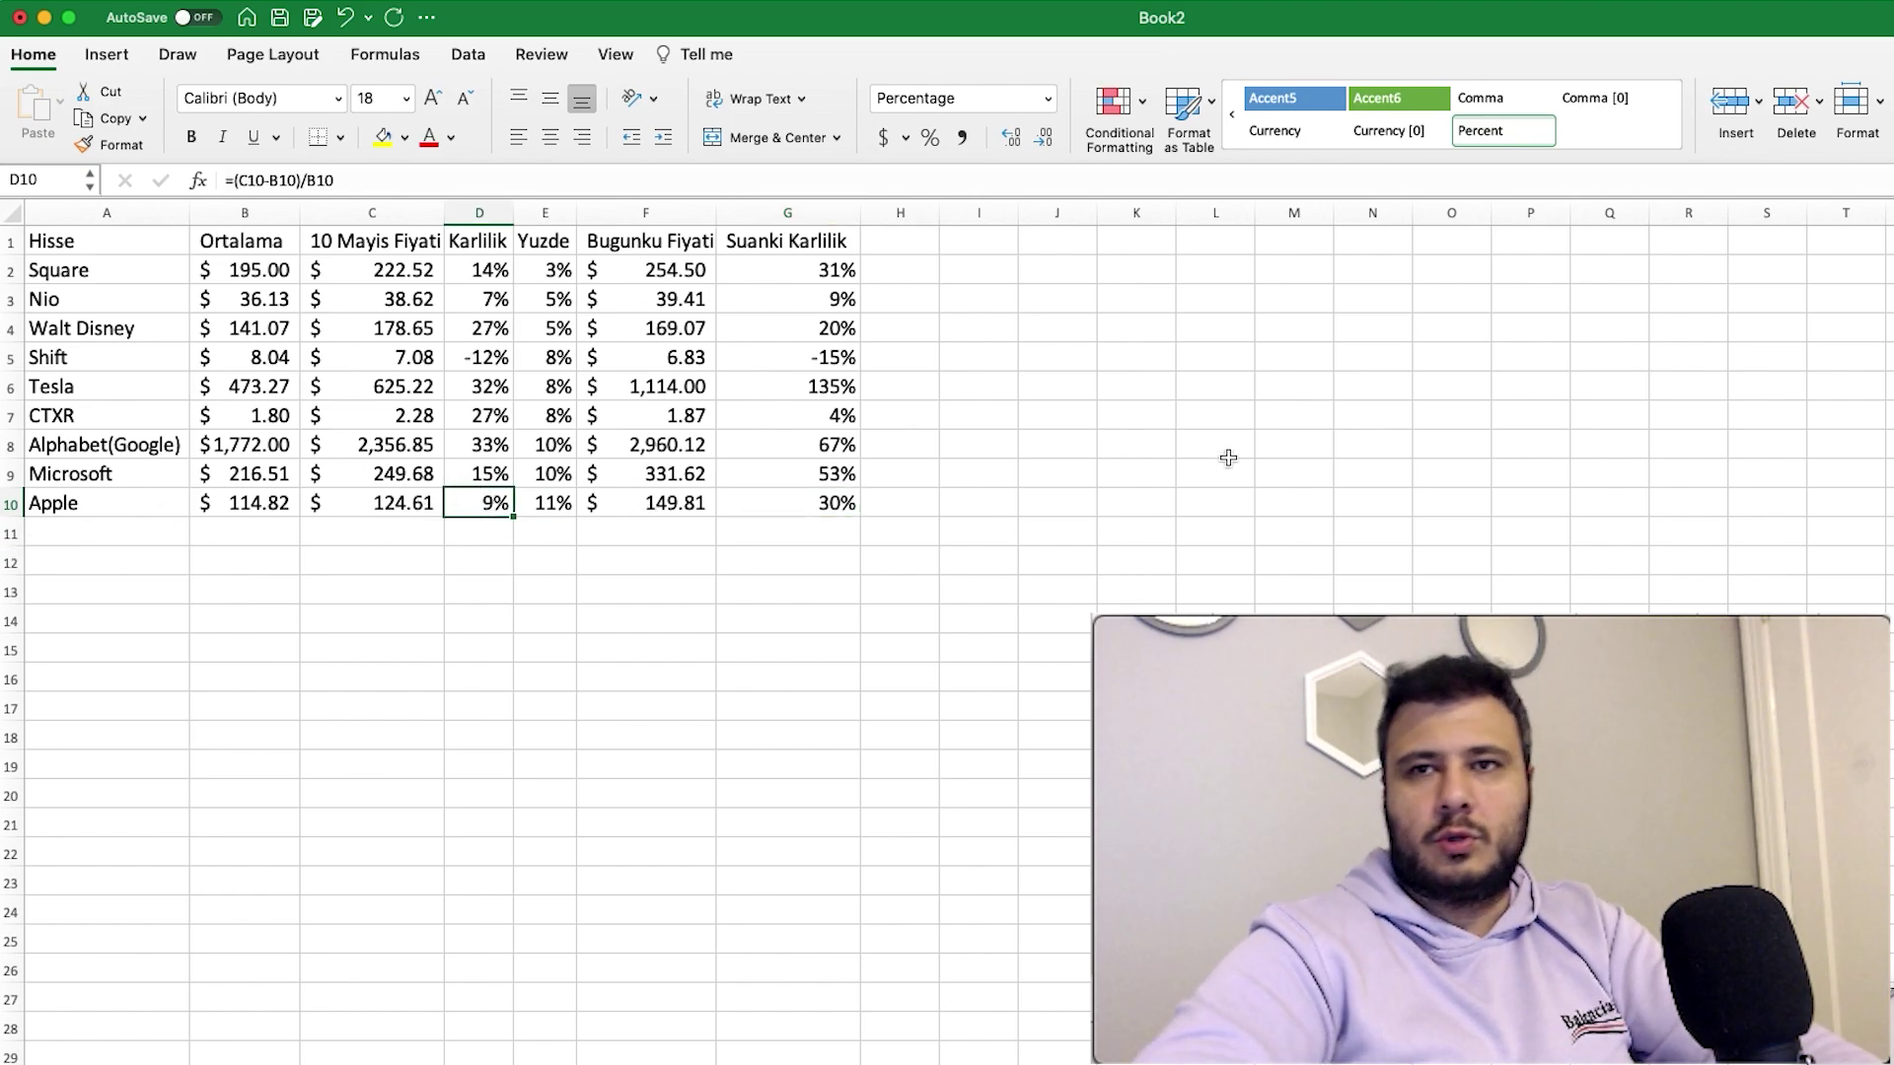
Search Google for $pltr in the browser and enter 25.88 as Palantir's current price in F11 of the workbook.
key(Return)
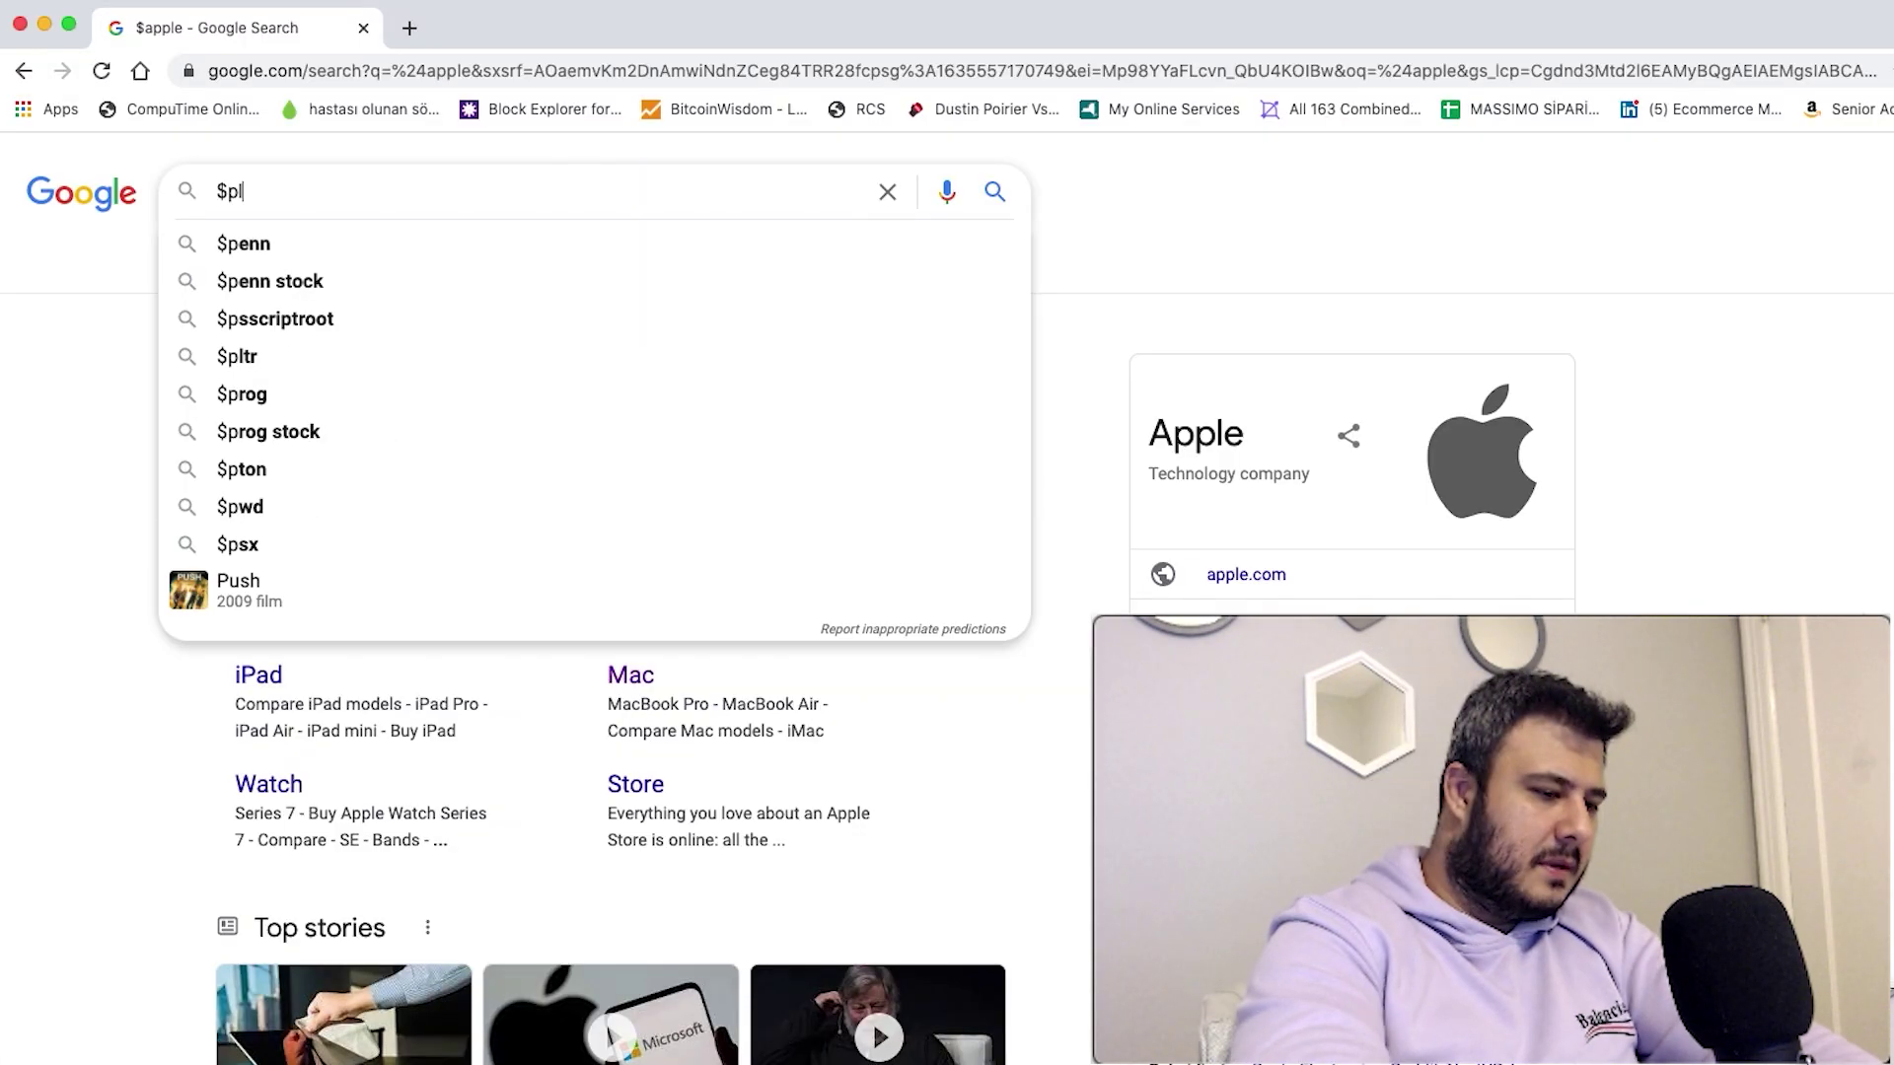
text(tr)
key(Return)
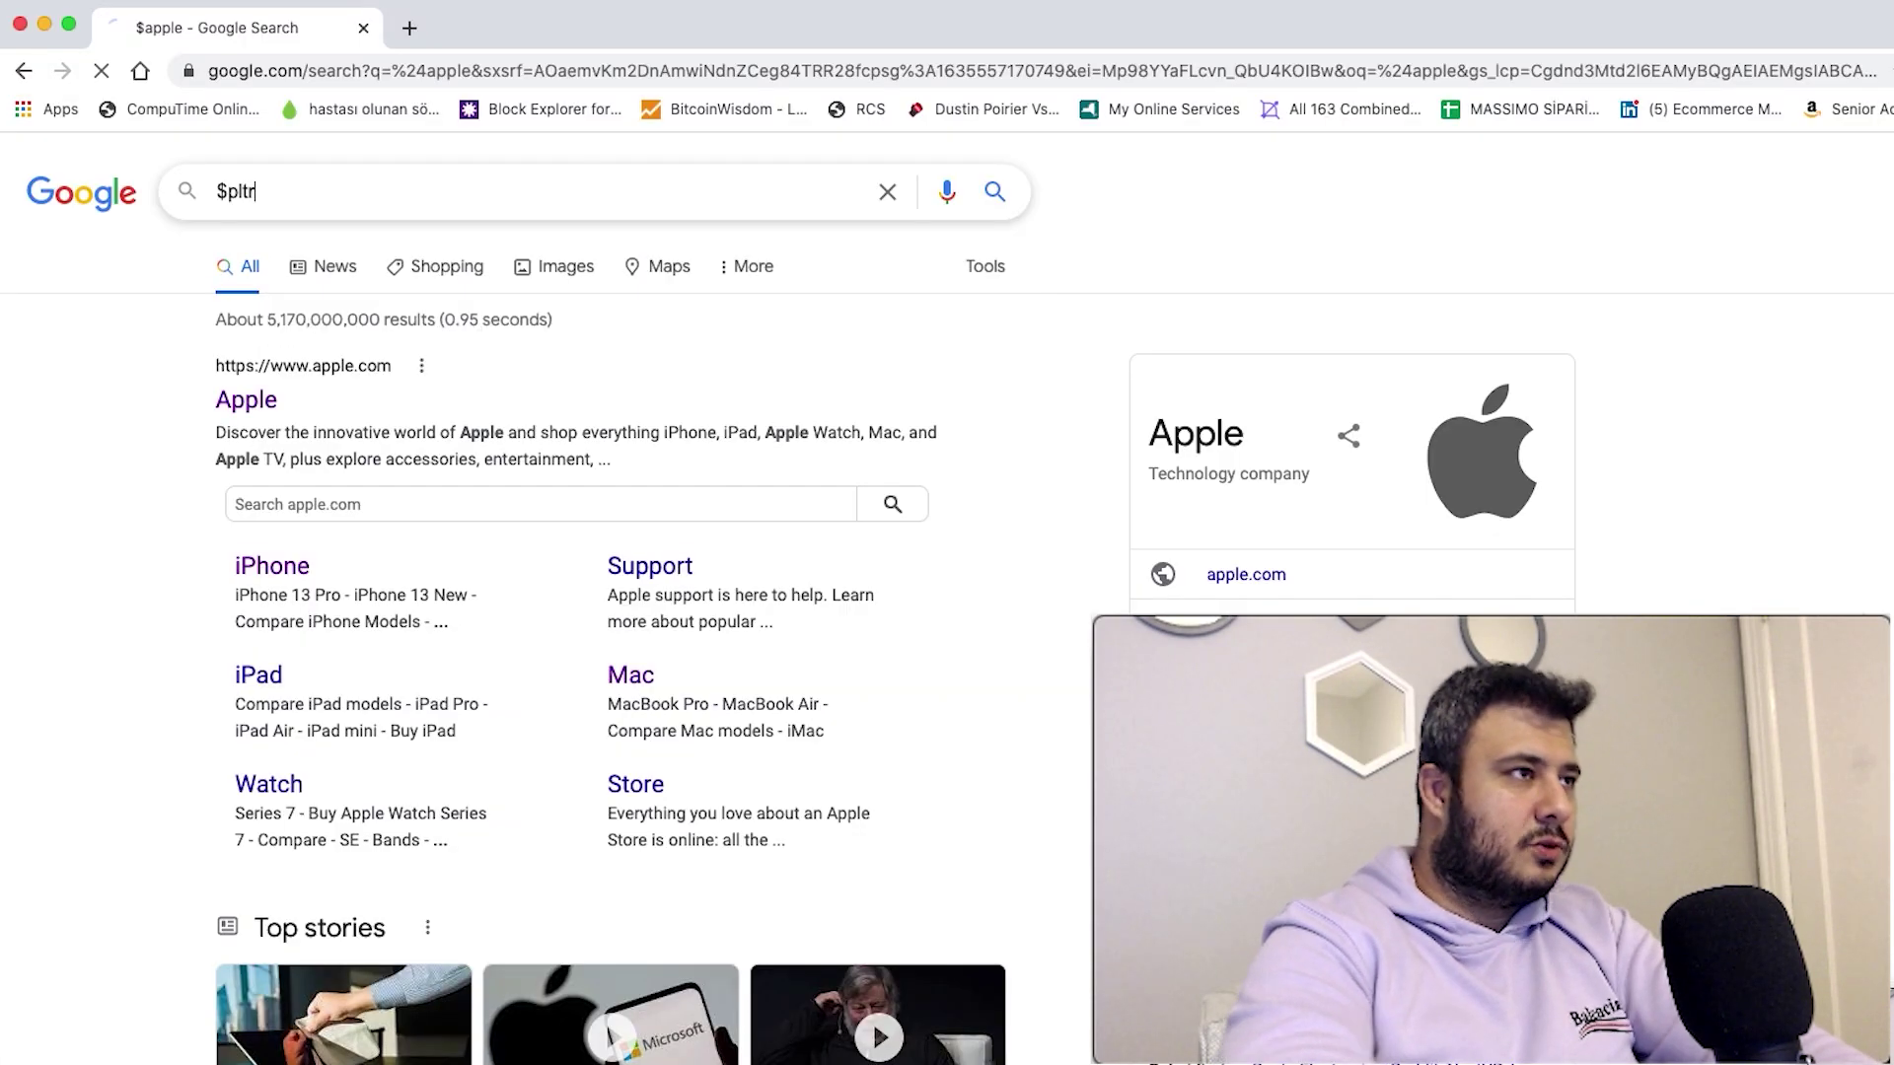
key(super+Tab)
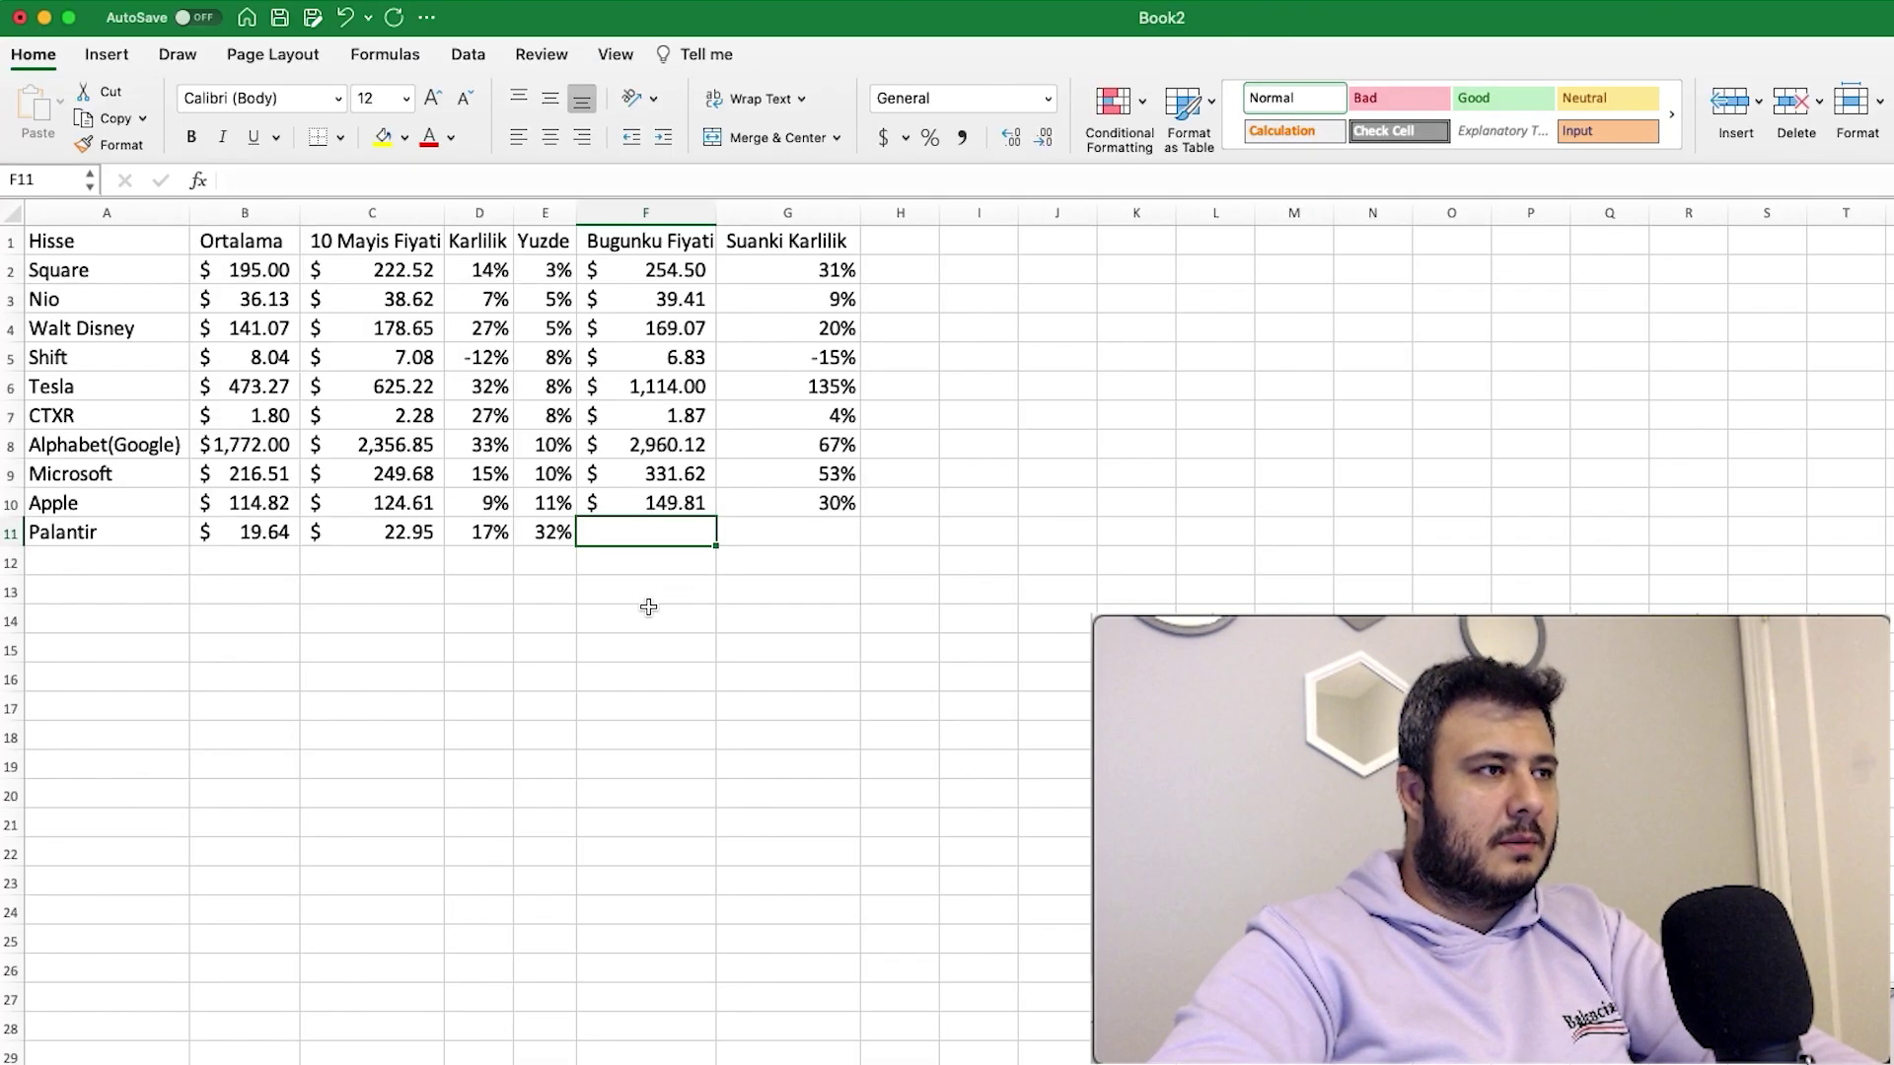
text(25.88)
key(Return)
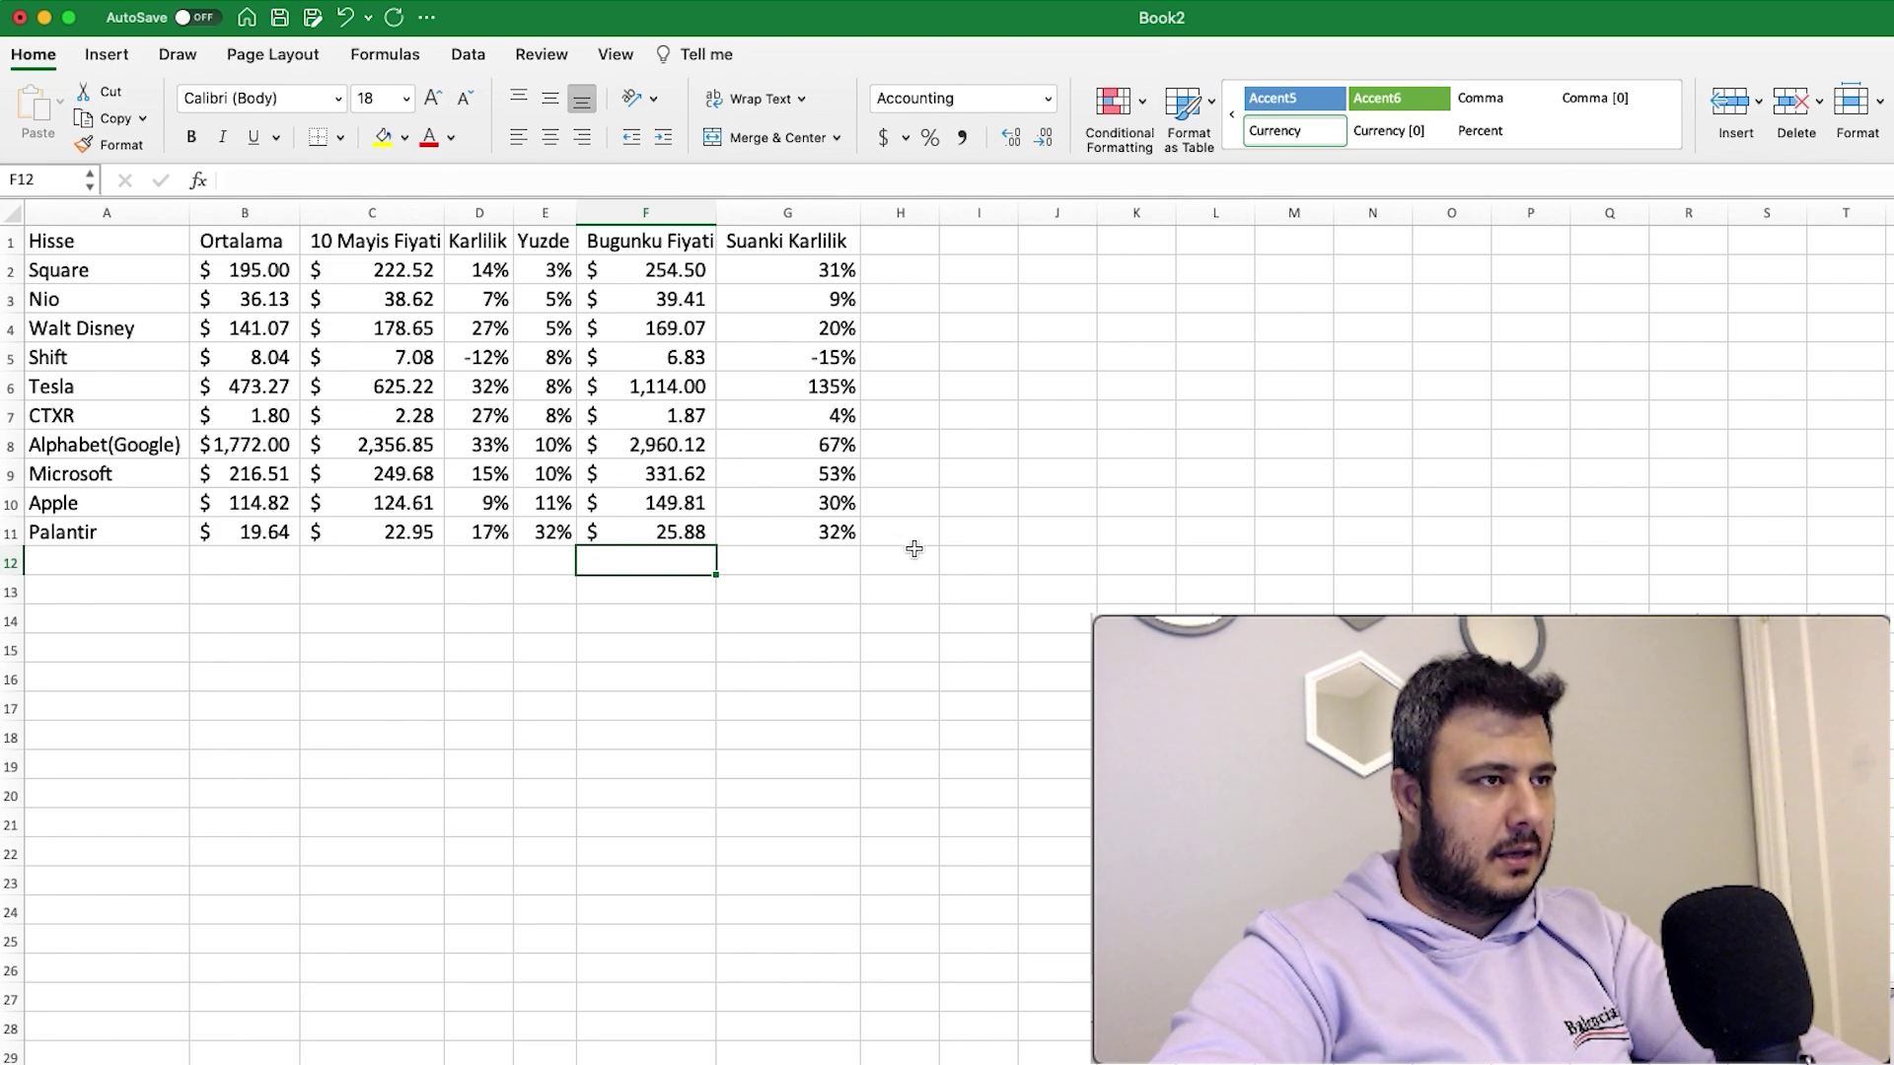
Compare Palantir's Suanki Karlilik value in G11 with its earlier Karlilik value in D11.
click(838, 534)
click(509, 538)
click(819, 533)
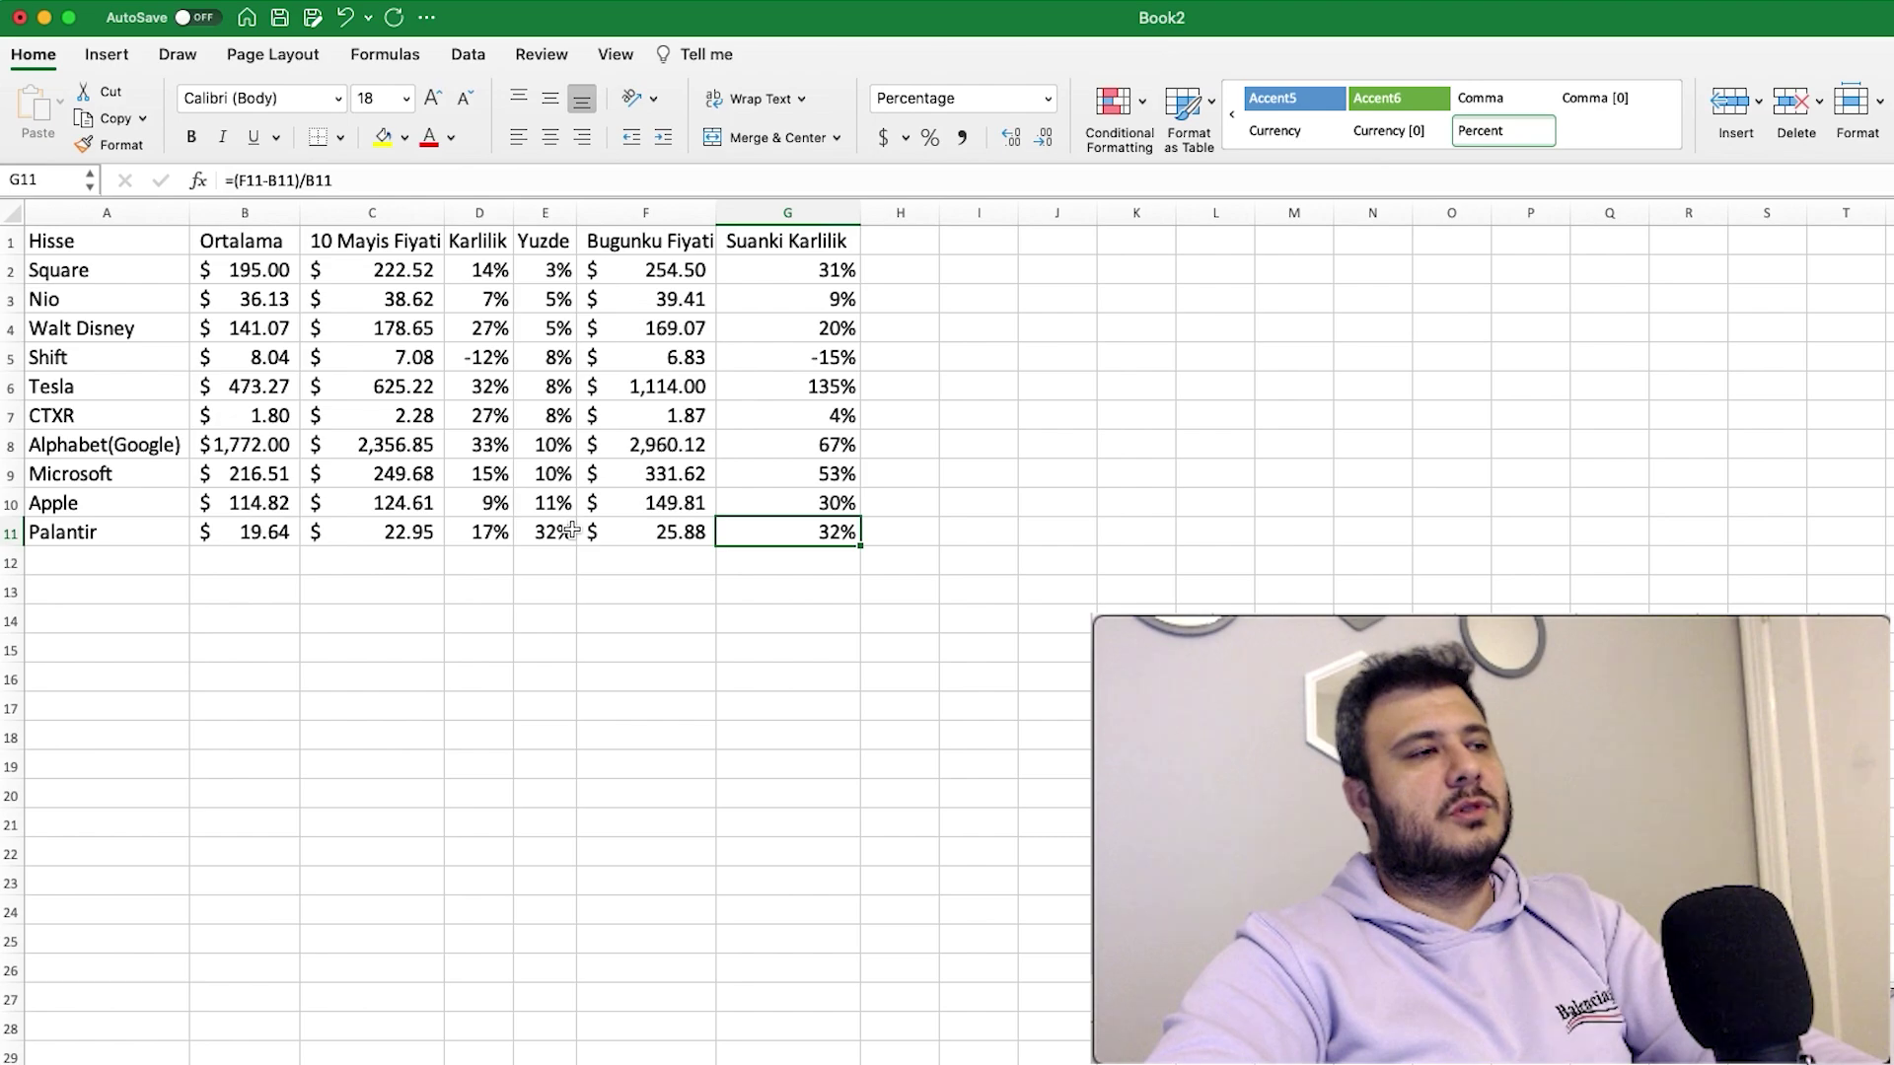
Highlight Palantir's Yuzde value in E11 with the green Accent6 cell style.
click(547, 535)
click(1408, 101)
click(636, 560)
click(550, 565)
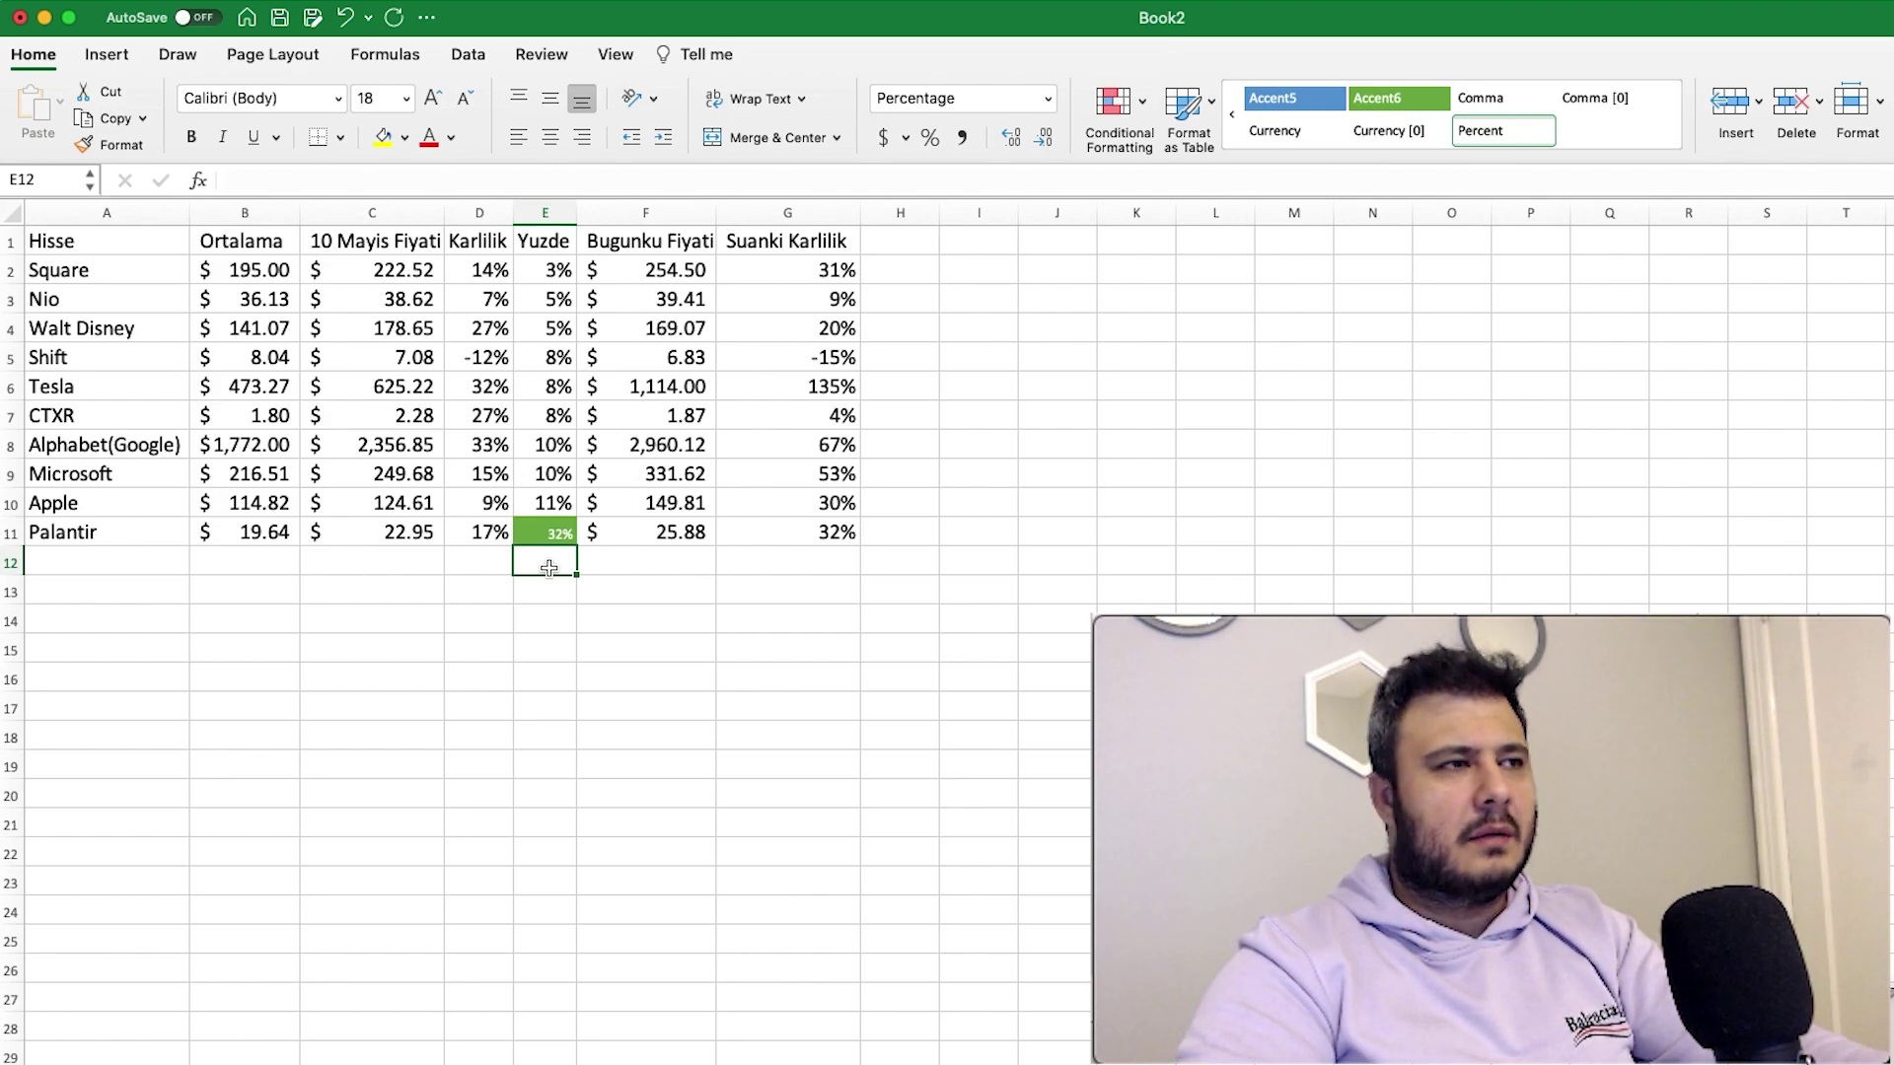
Examine the Yuzde shares of the other stocks in E2:E10 against Palantir's share in E11.
click(537, 538)
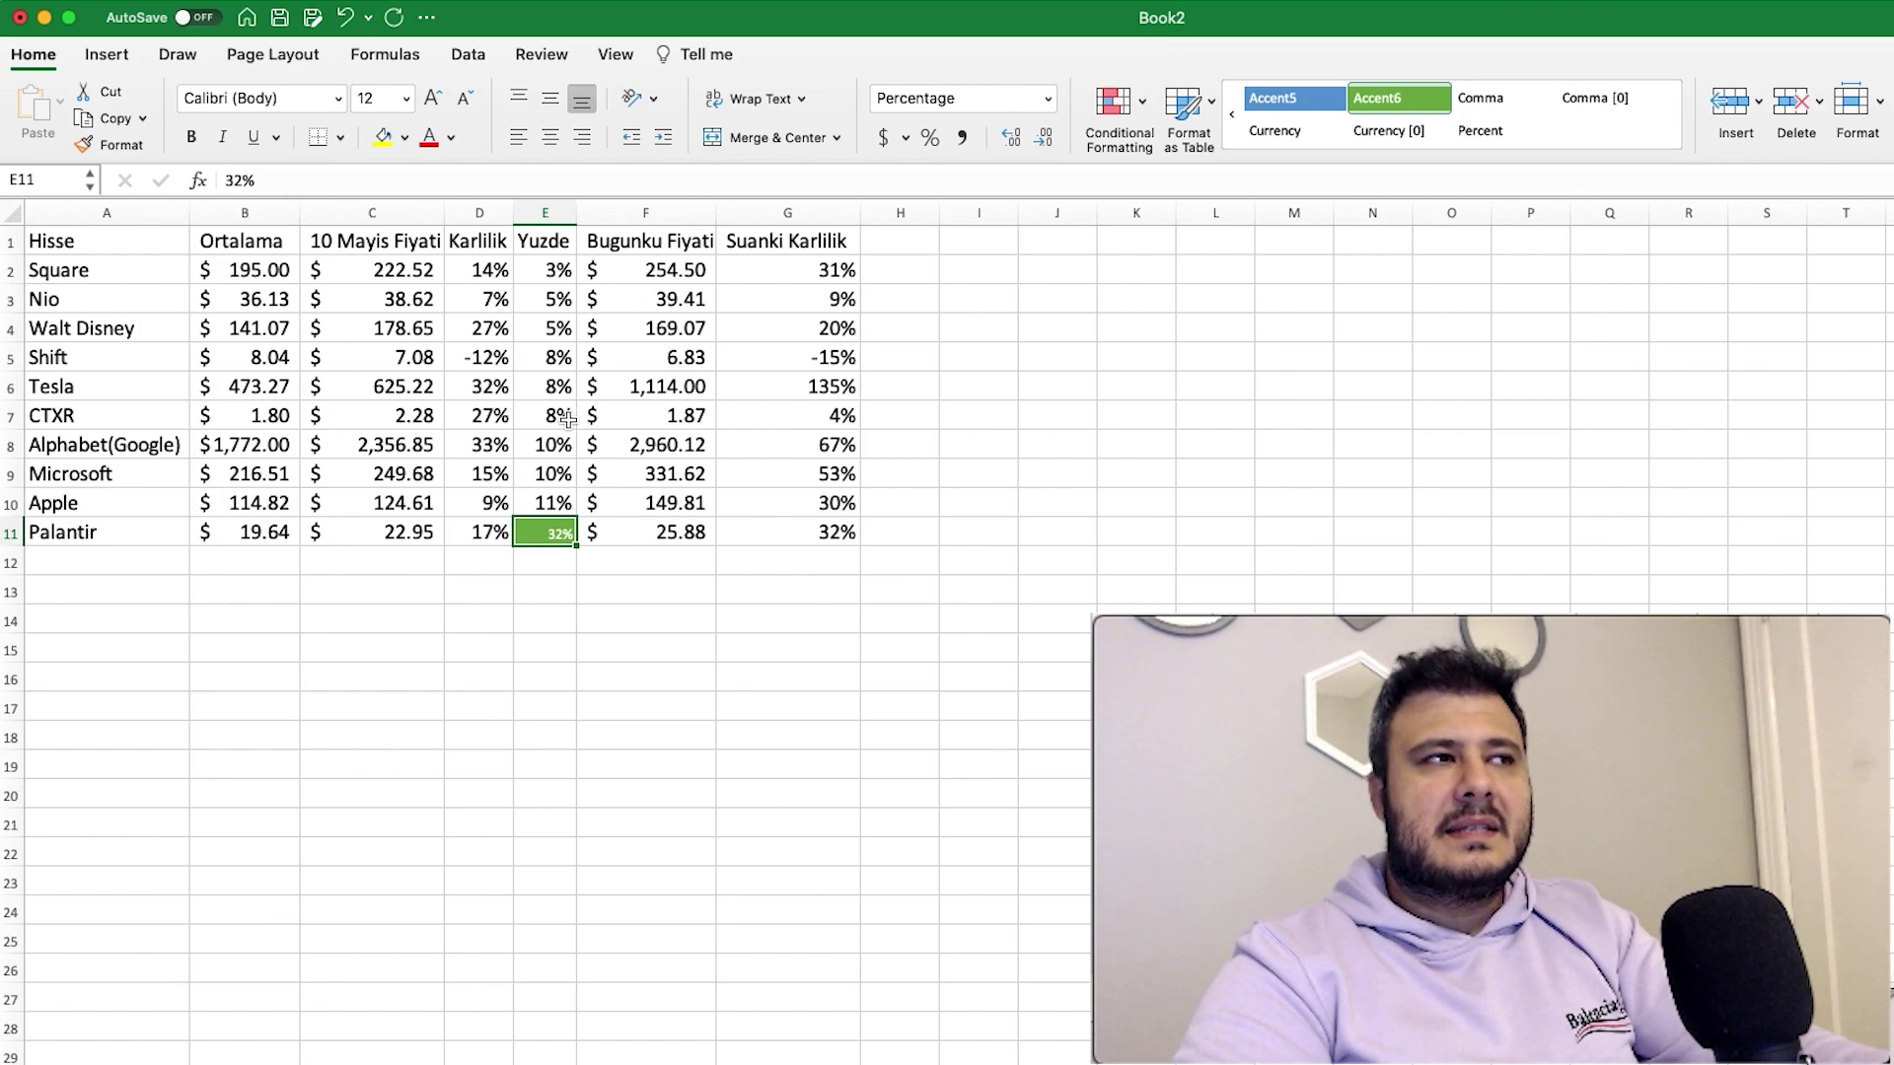
drag(540, 264, 520, 509)
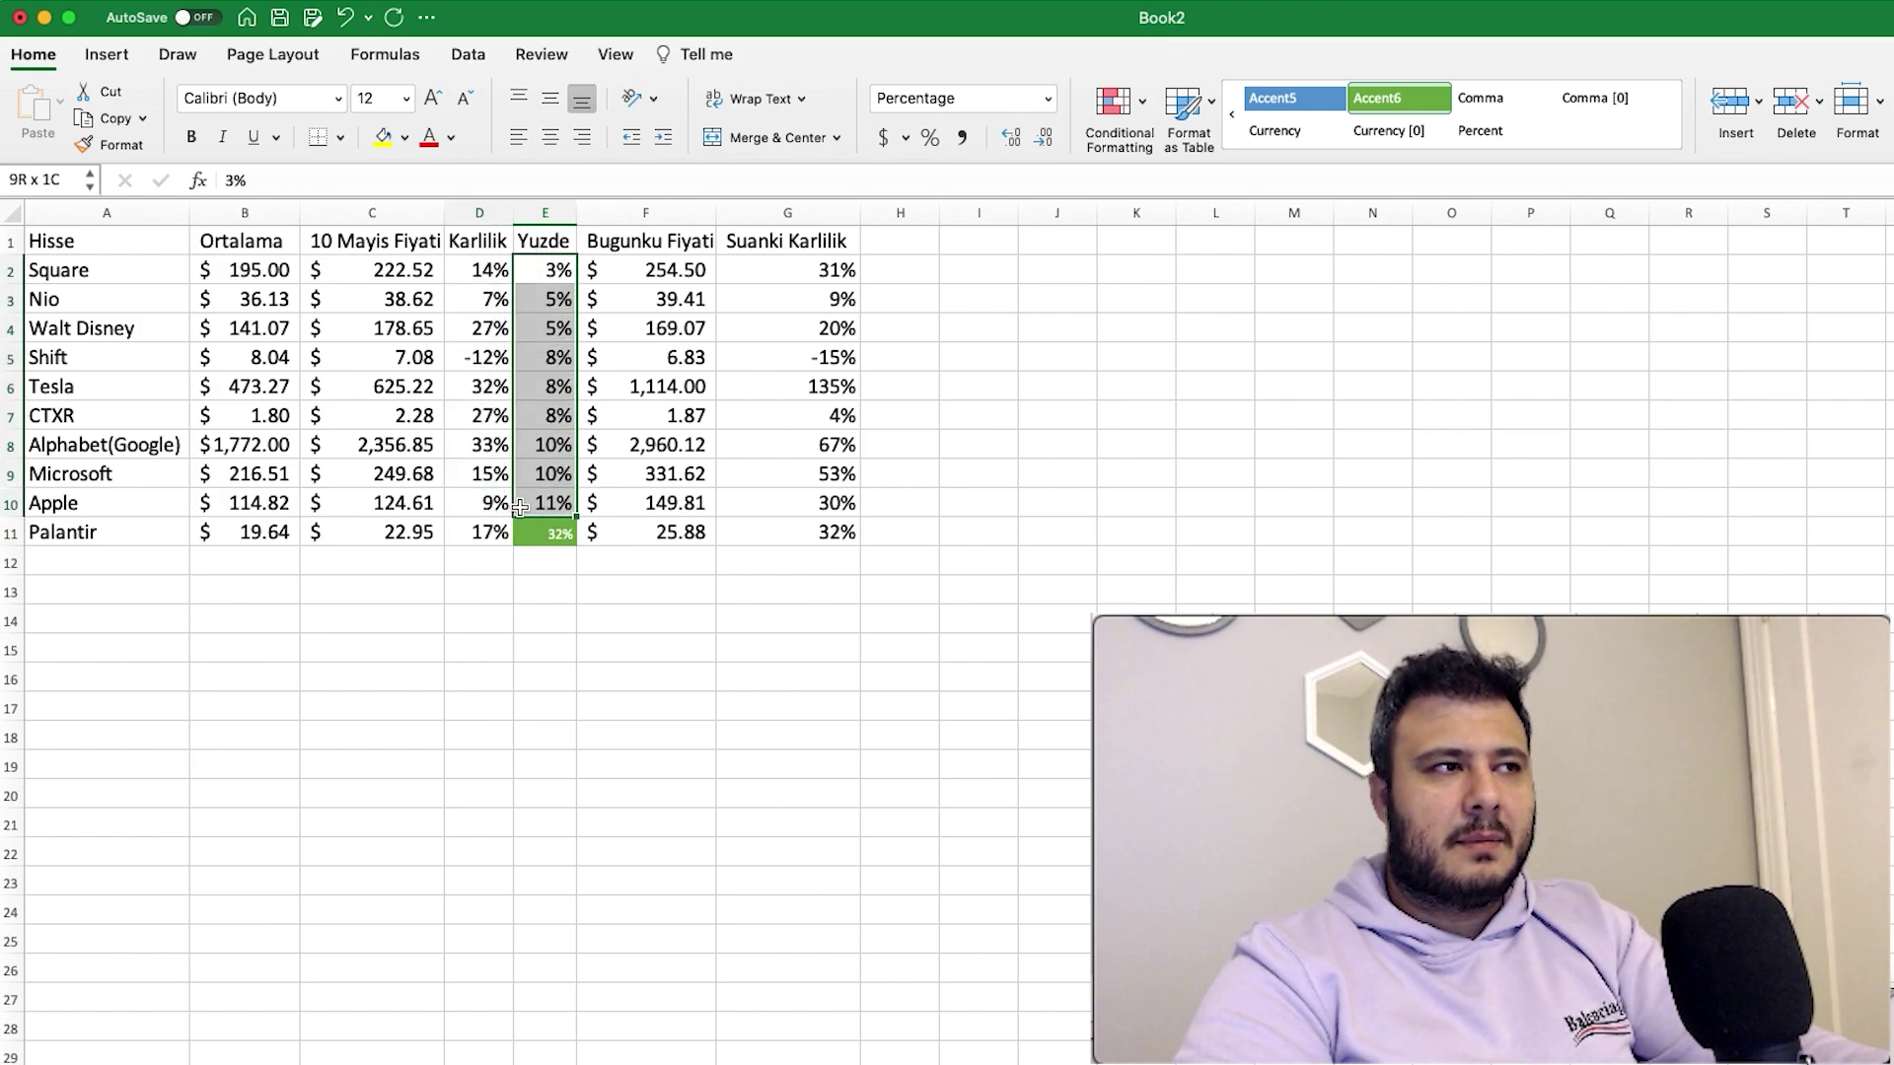
click(543, 538)
key(Return)
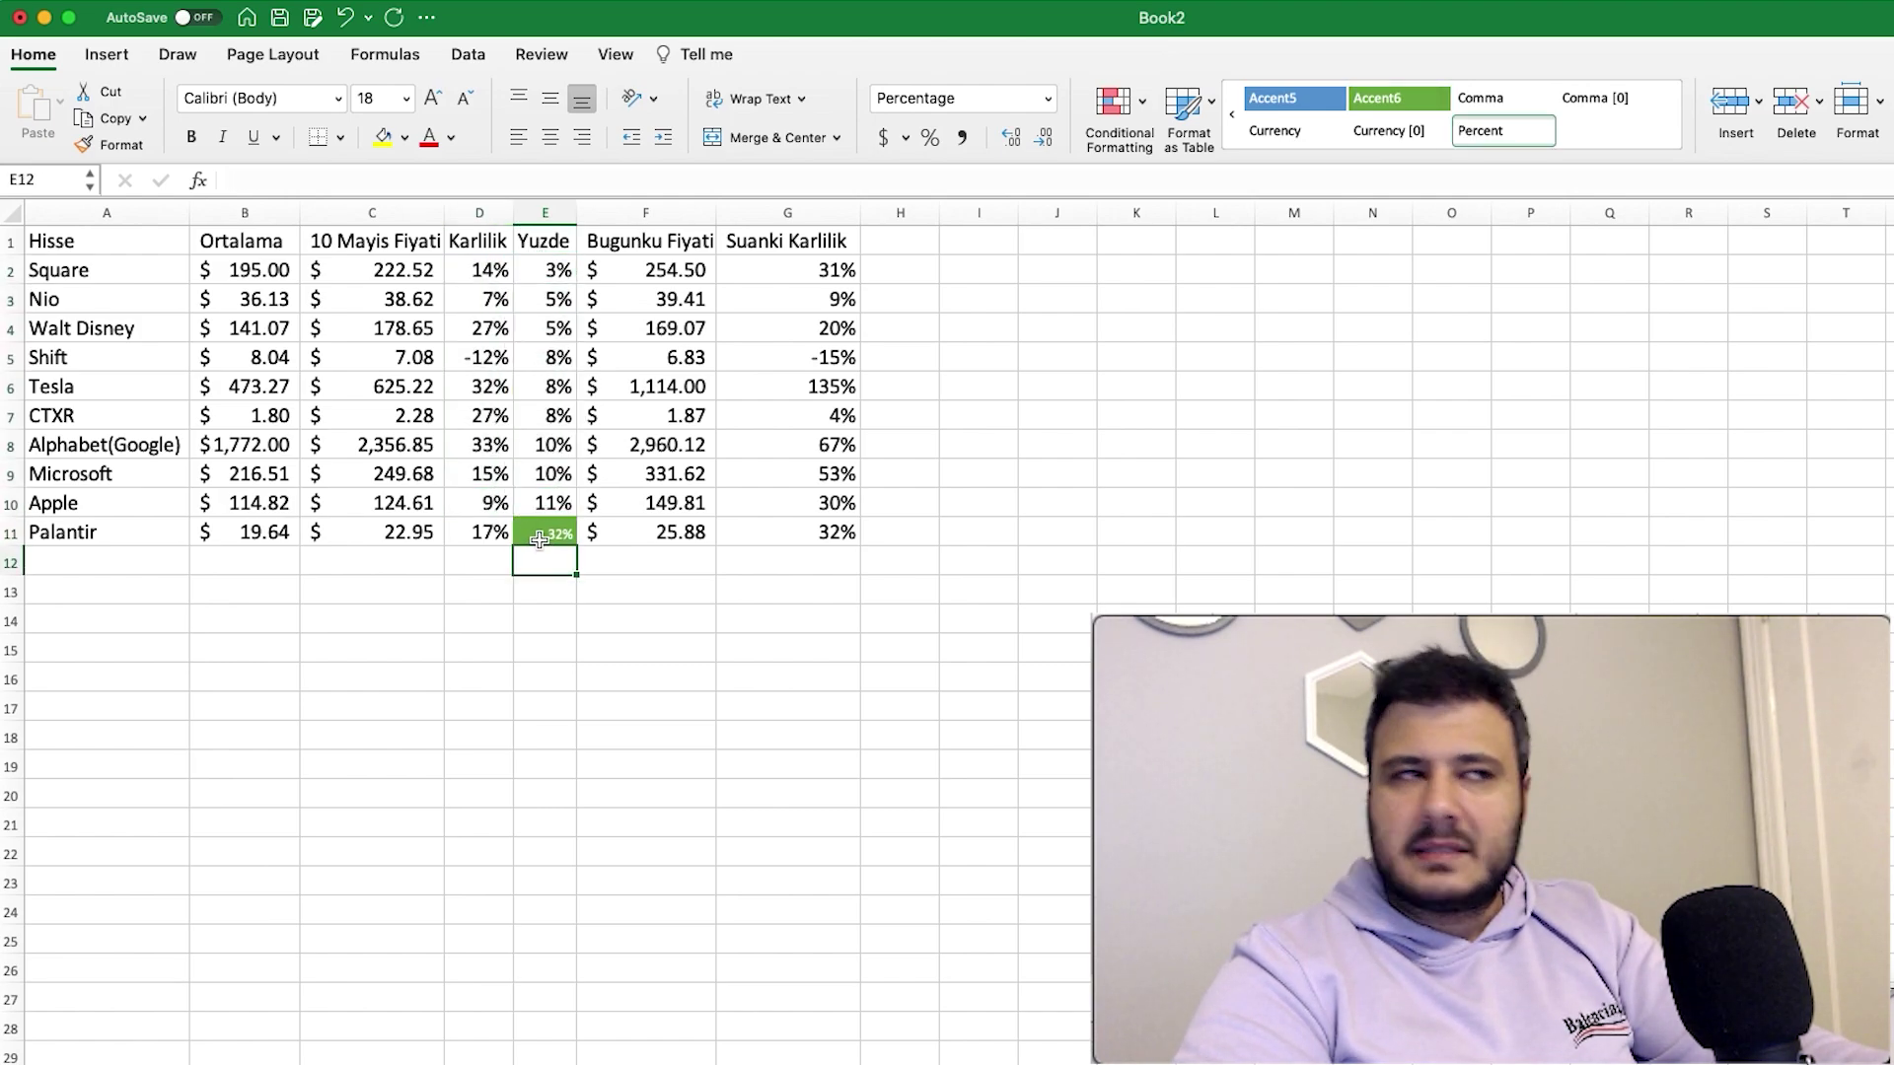
click(530, 538)
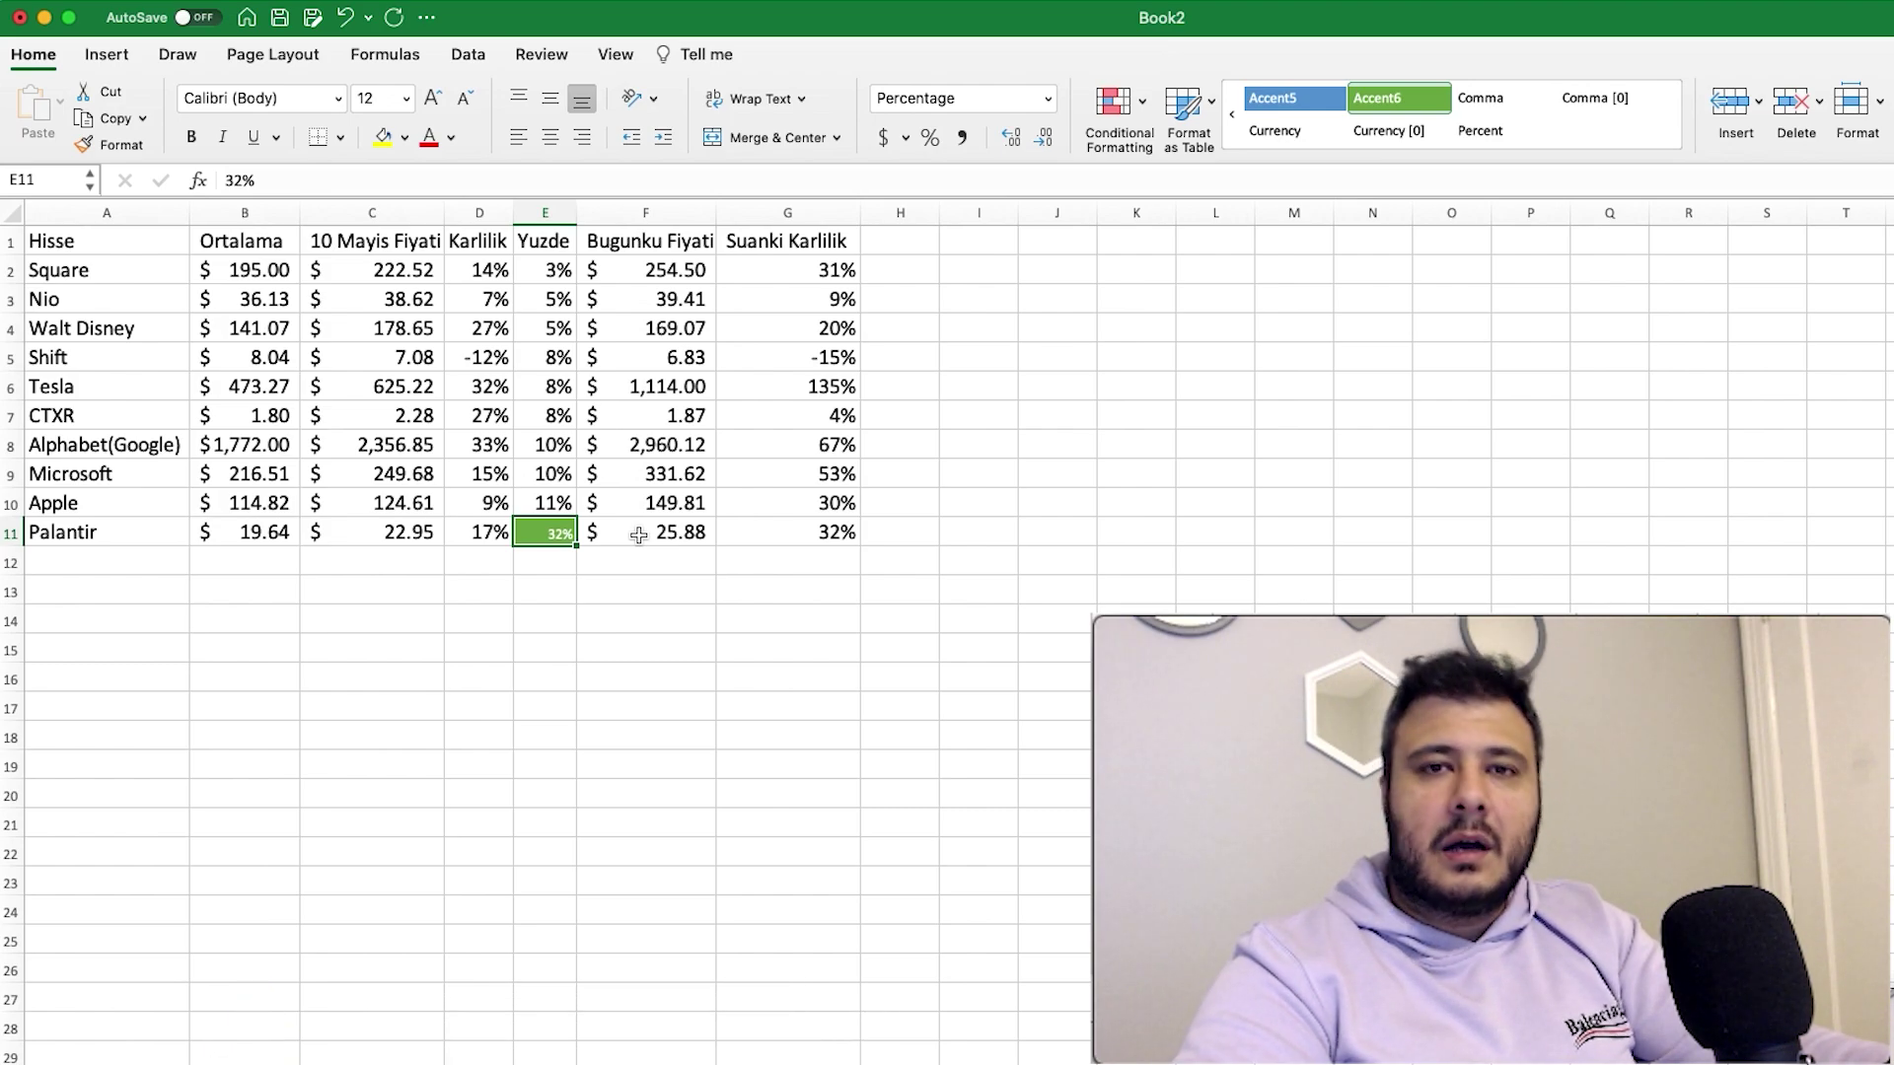
Add Ethereum as a holding in A12 and enter 1720 as its Ortalama price in B12.
click(89, 565)
text(Ethereum)
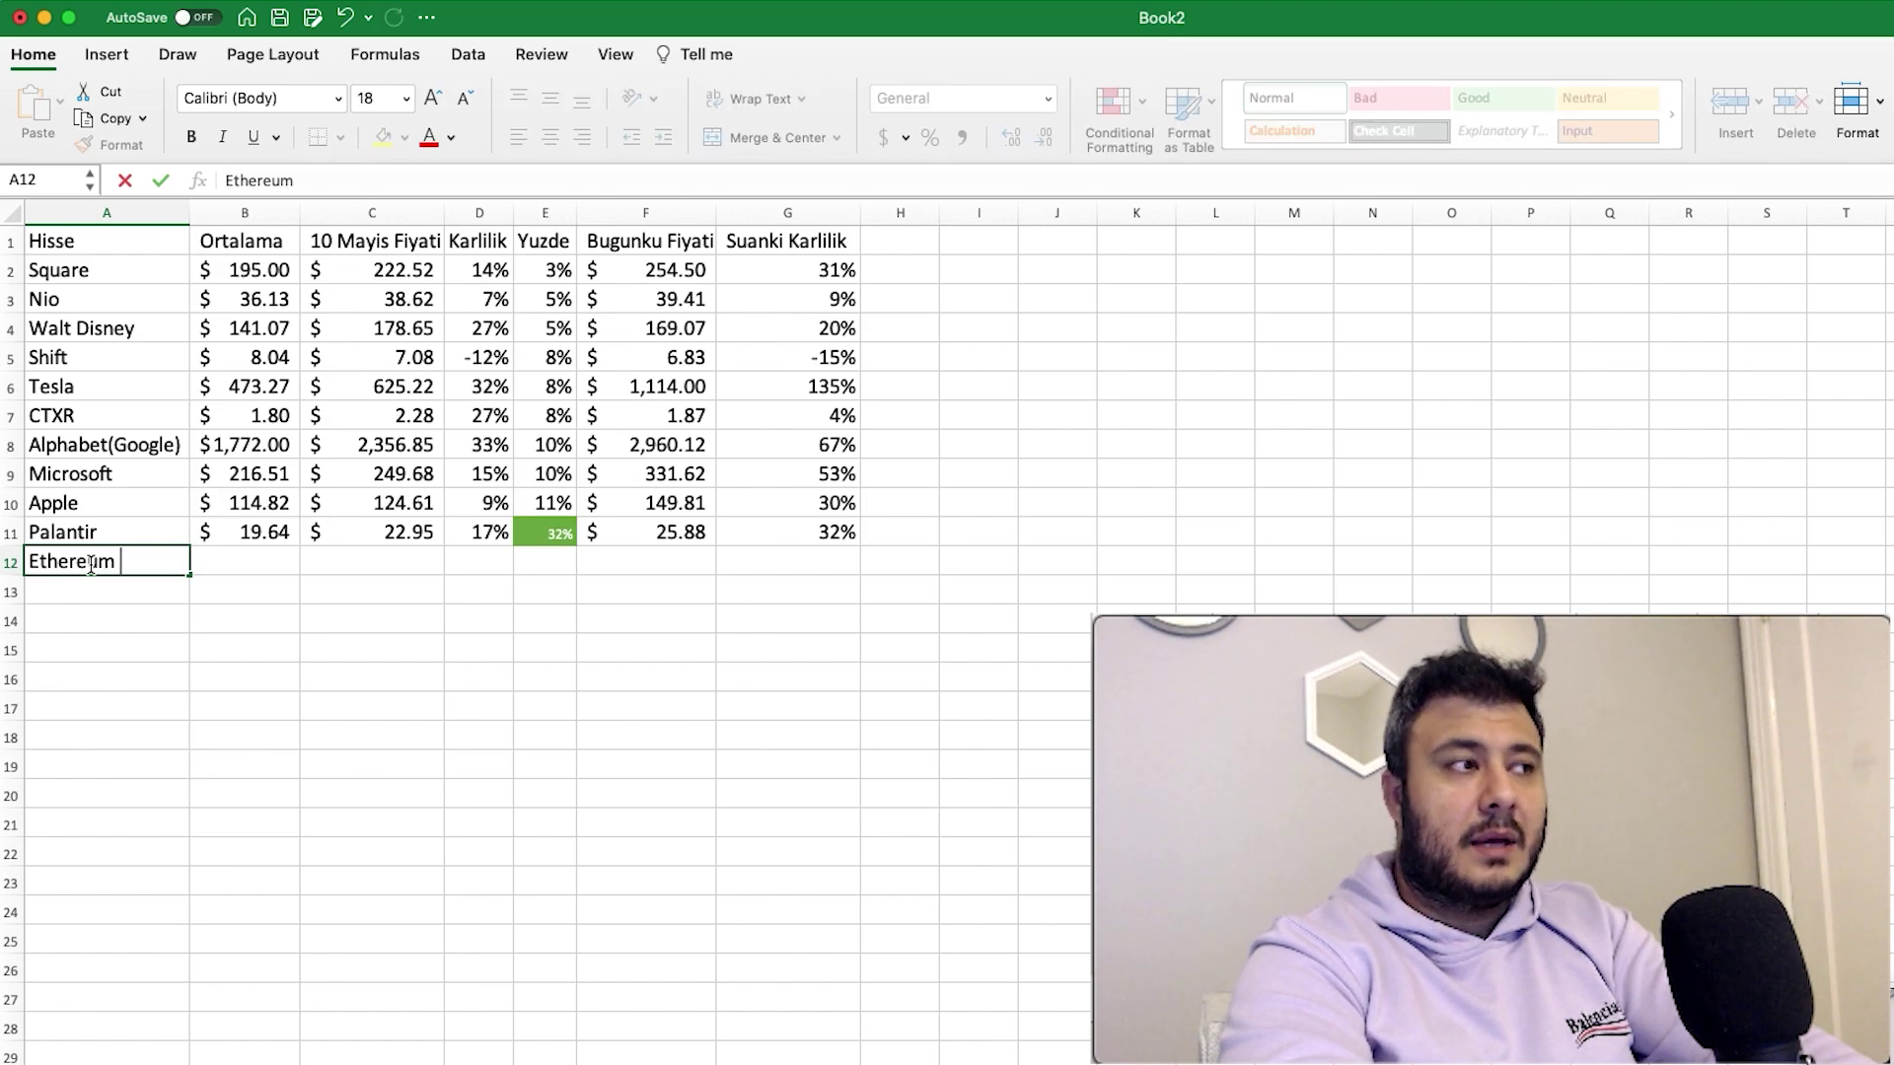
key(Return)
key(Up)
key(Right)
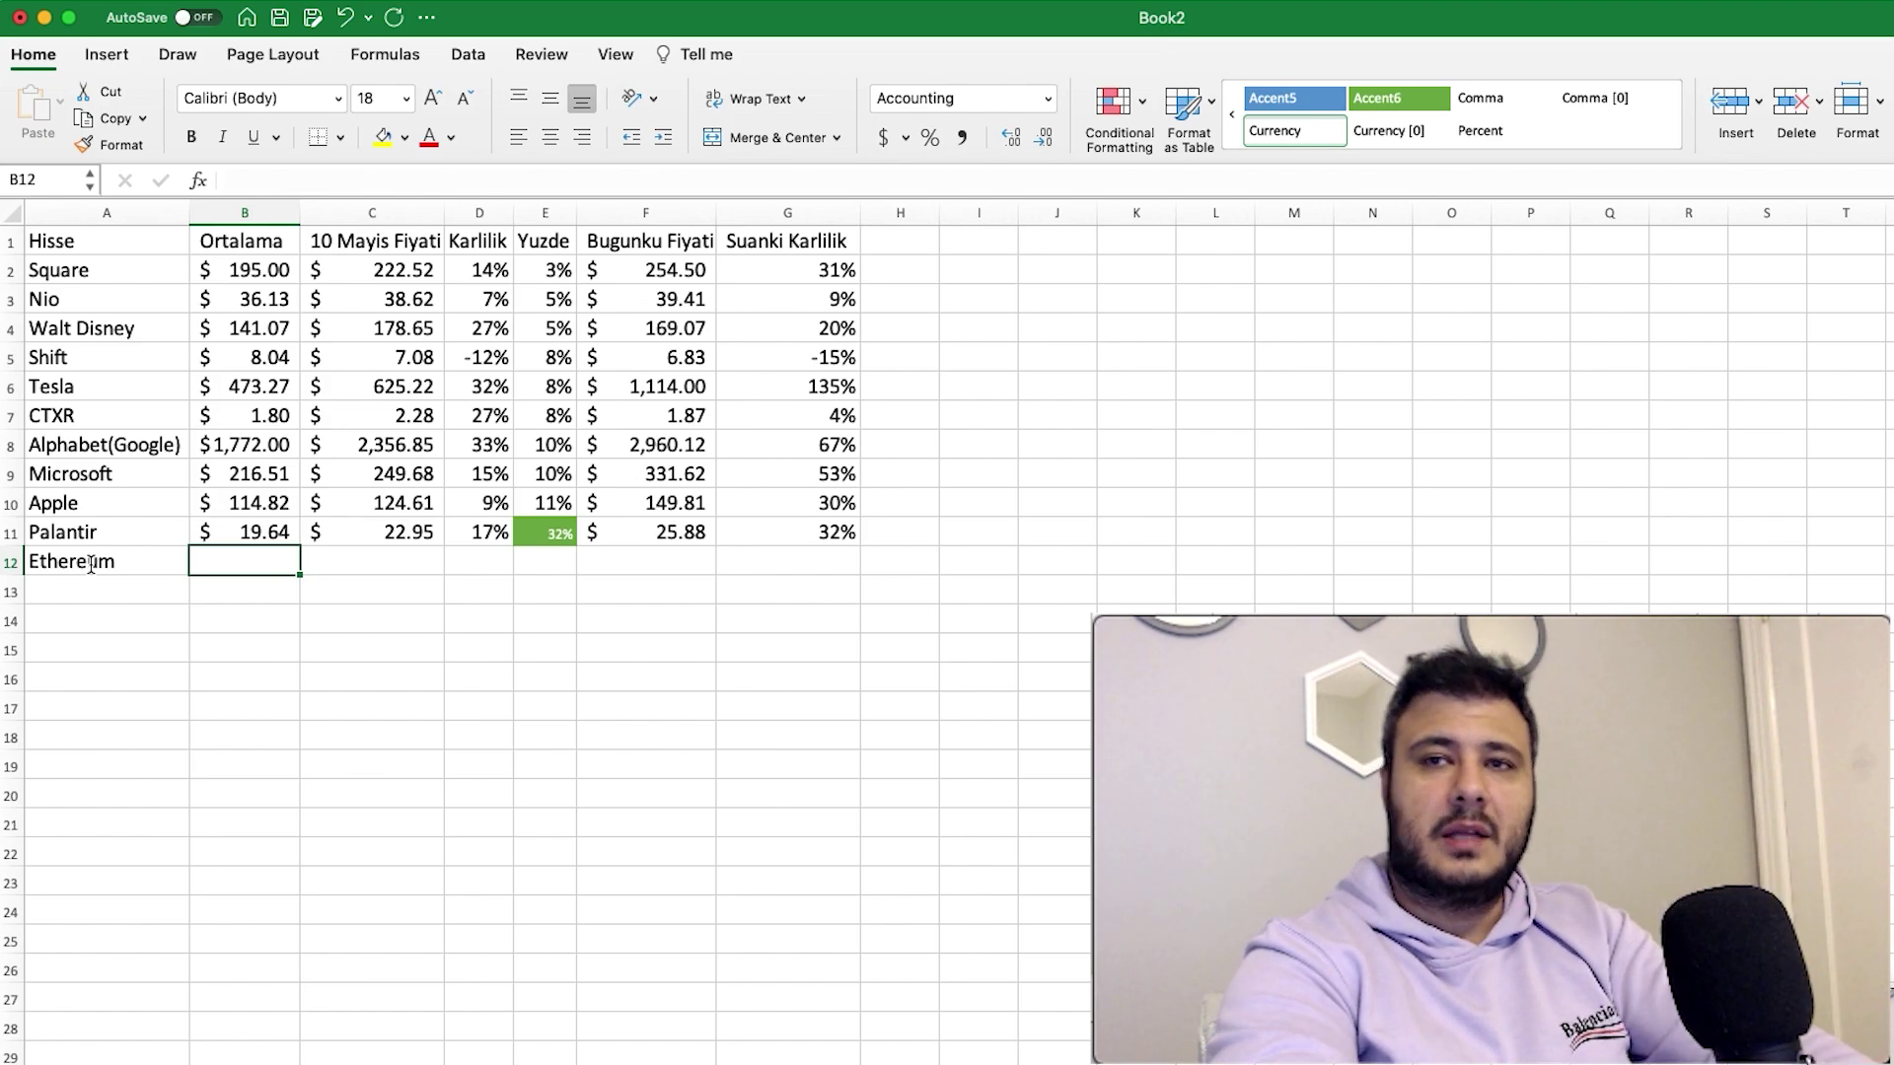
text(1720)
key(Return)
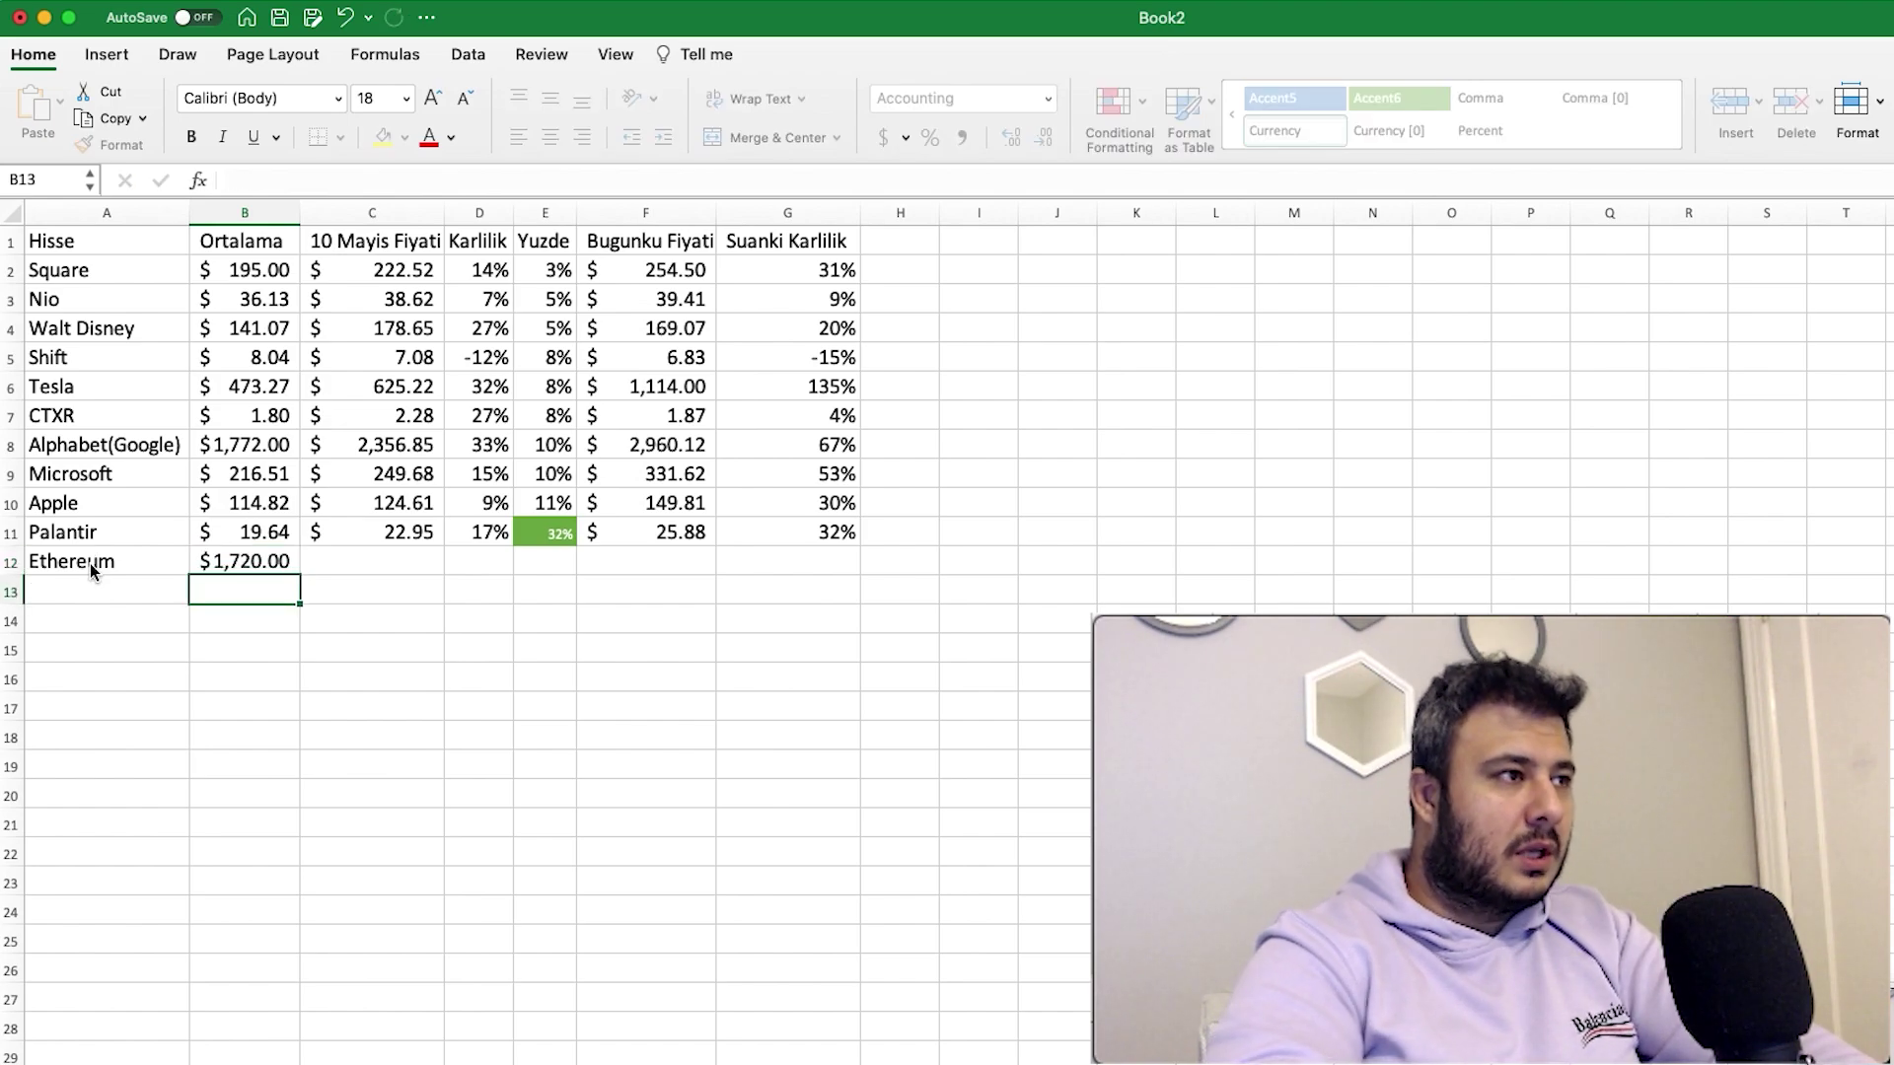
Enter 2354 as Ethereum's 10 Mayis Fiyati in C12 and 13 Adet as its Yuzde entry in E12.
key(Up)
key(Right)
text(23)
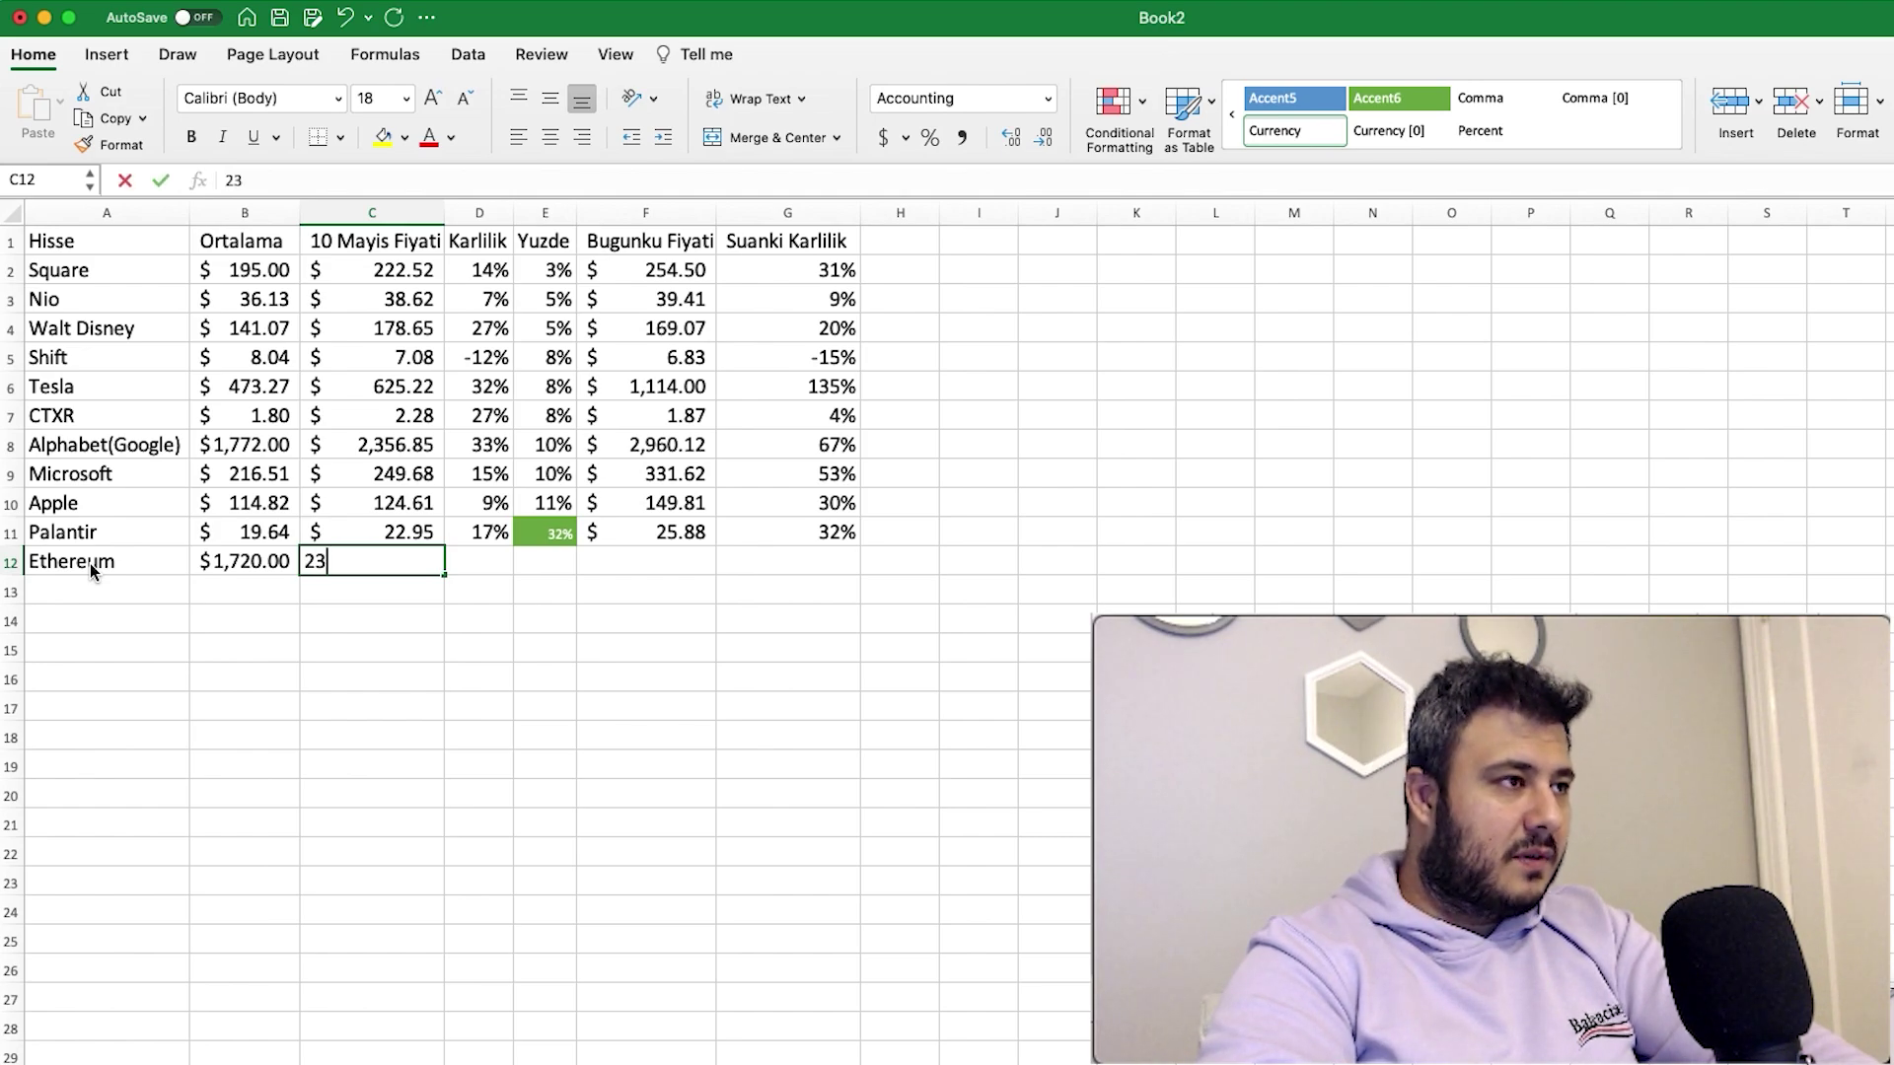
text(54)
key(Return)
key(Up)
key(Right)
key(Right)
text(13 Adet)
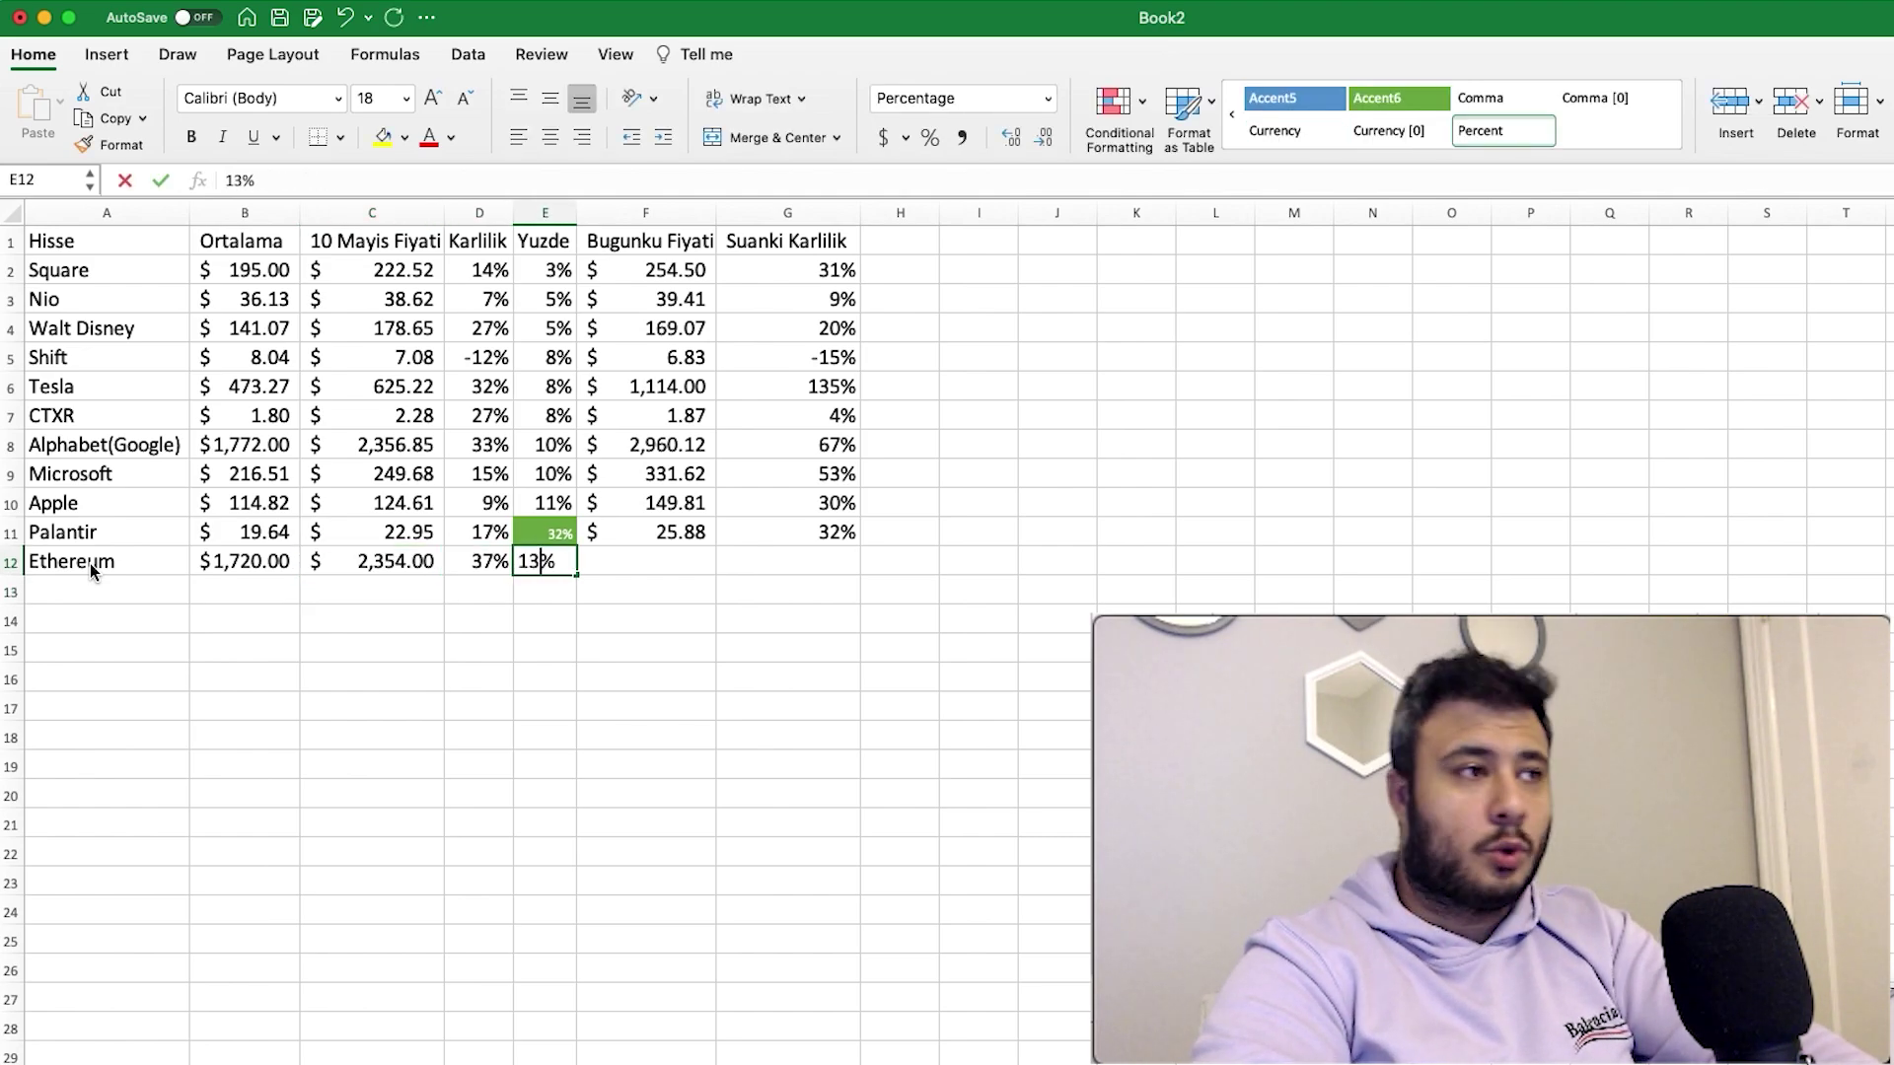
key(Return)
Search Google for ethereum price in the browser and enter 4356.88 as Ethereum's Bugunku Fiyati in F12 of the workbook.
key(super+Tab)
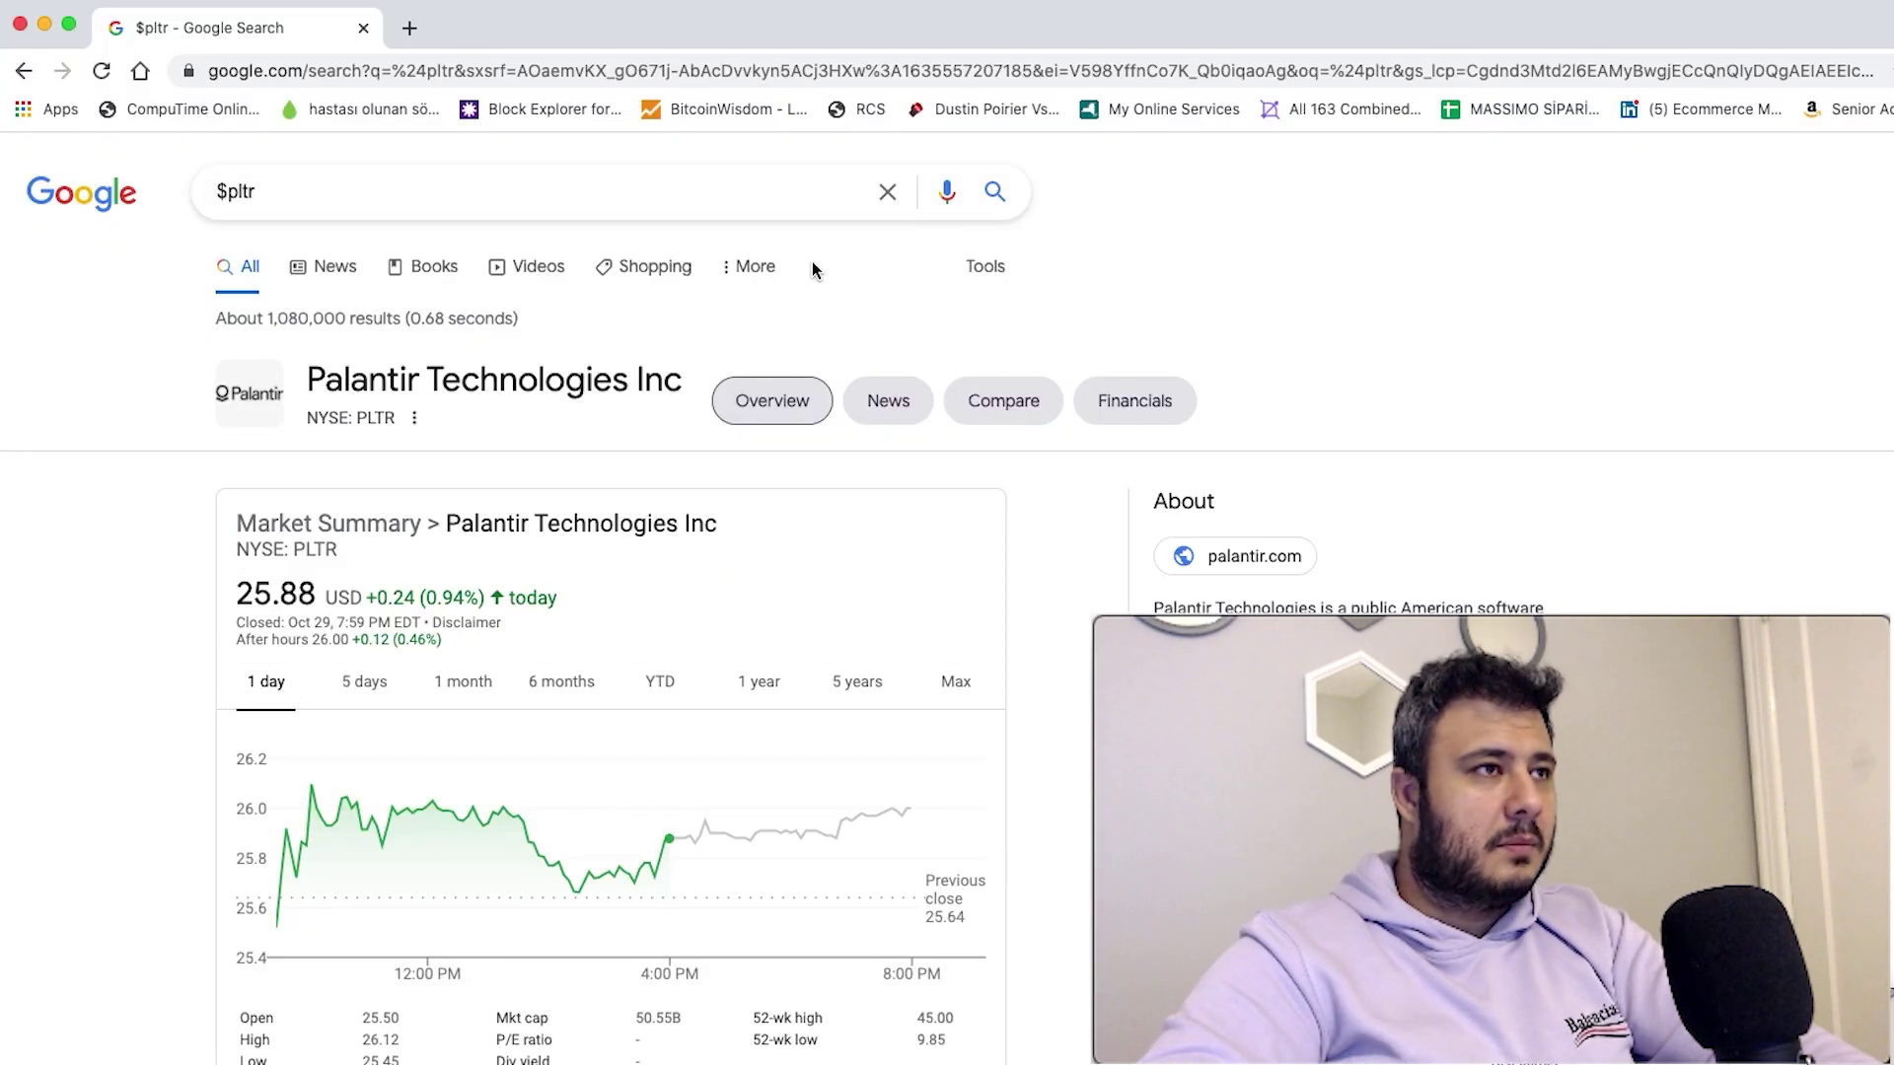
triple_click(222, 191)
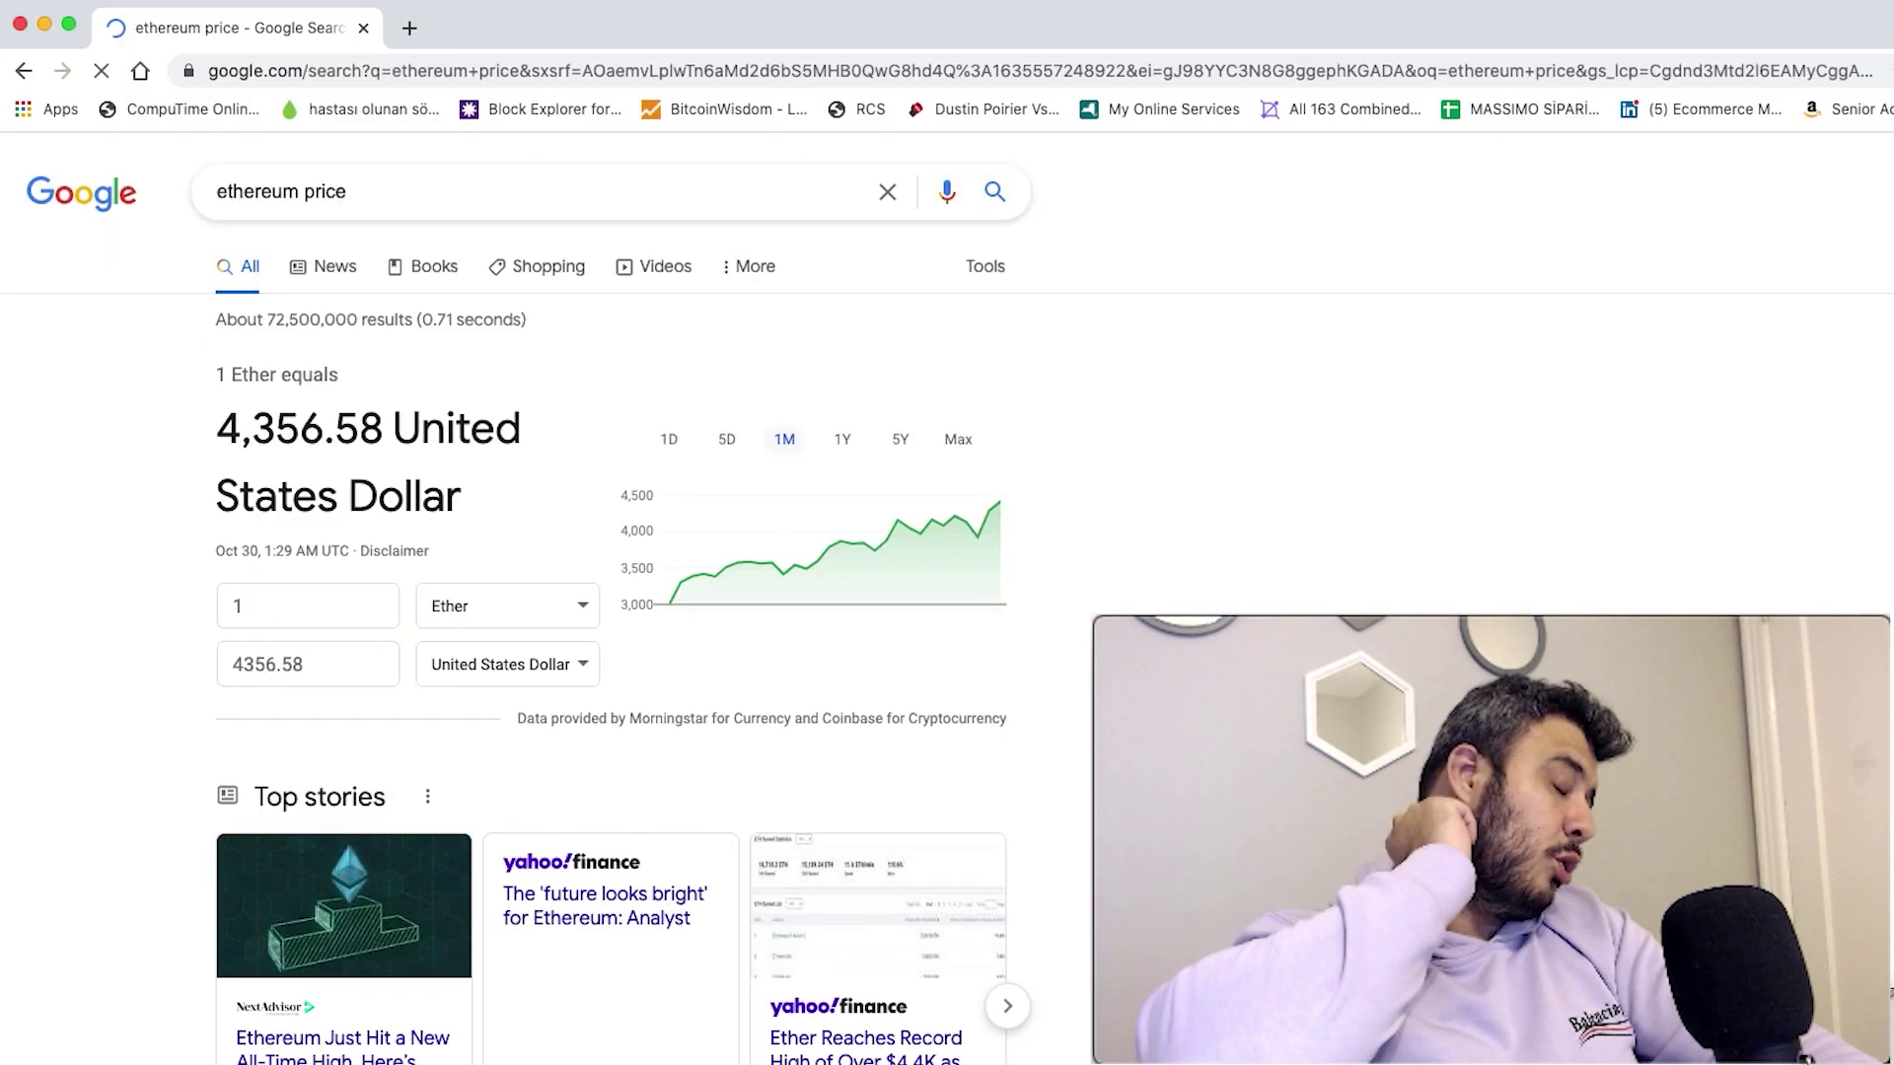
key(super+Tab)
text(4,356.)
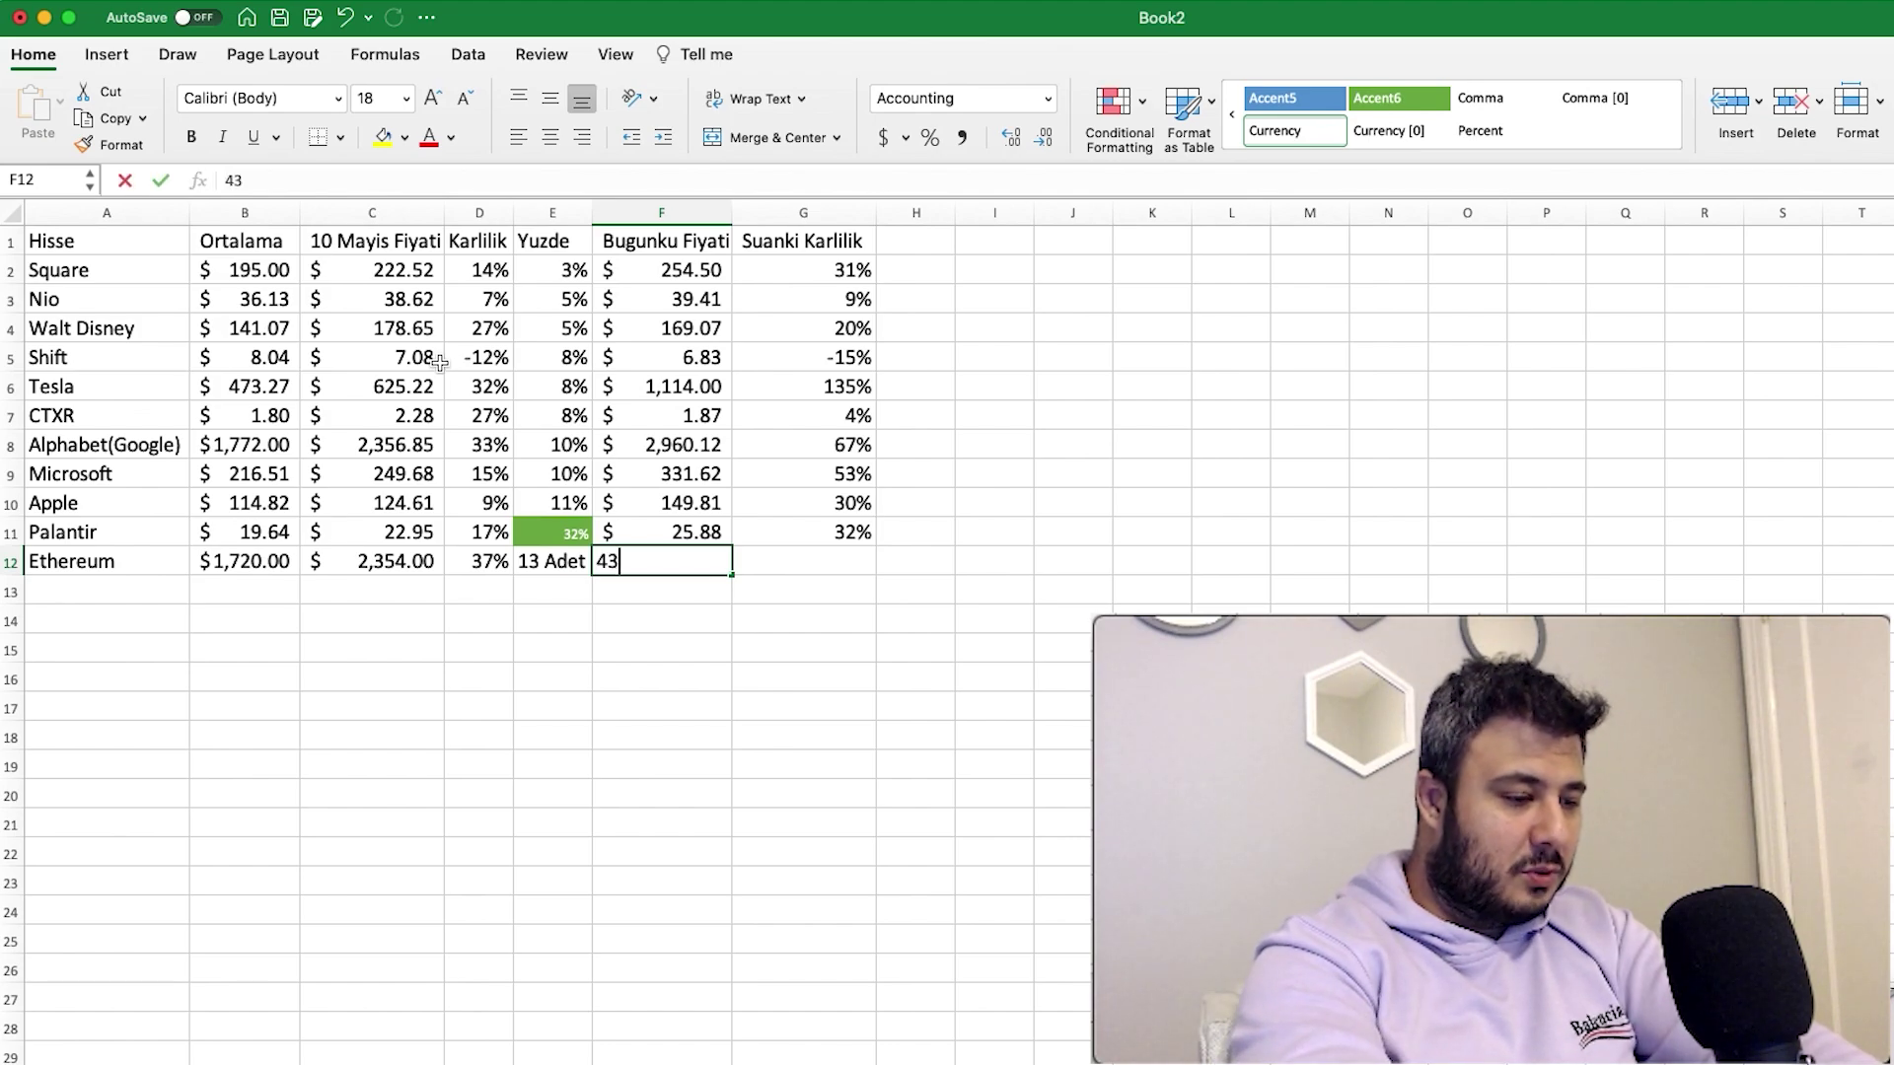
text(88)
key(Return)
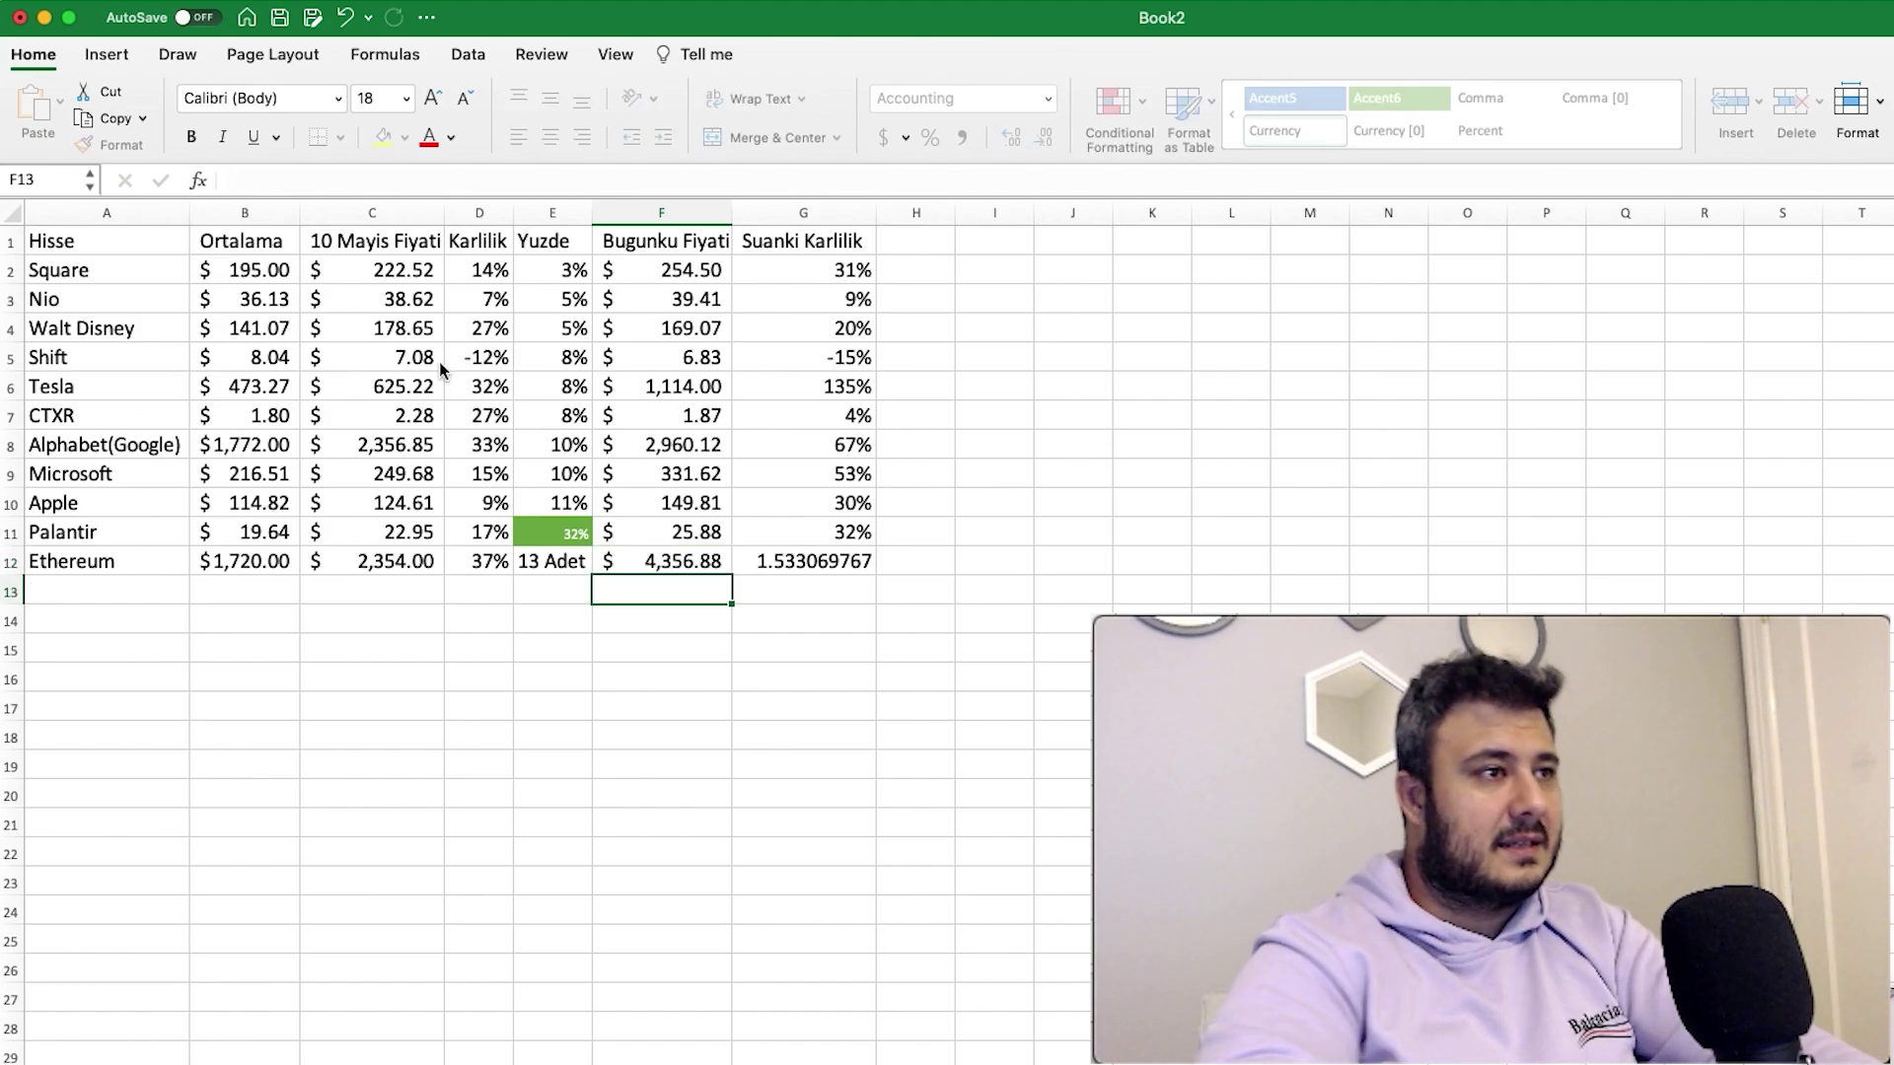
Format Ethereum's Suanki Karlilik value in G12 as Percentage.
click(803, 561)
click(1048, 97)
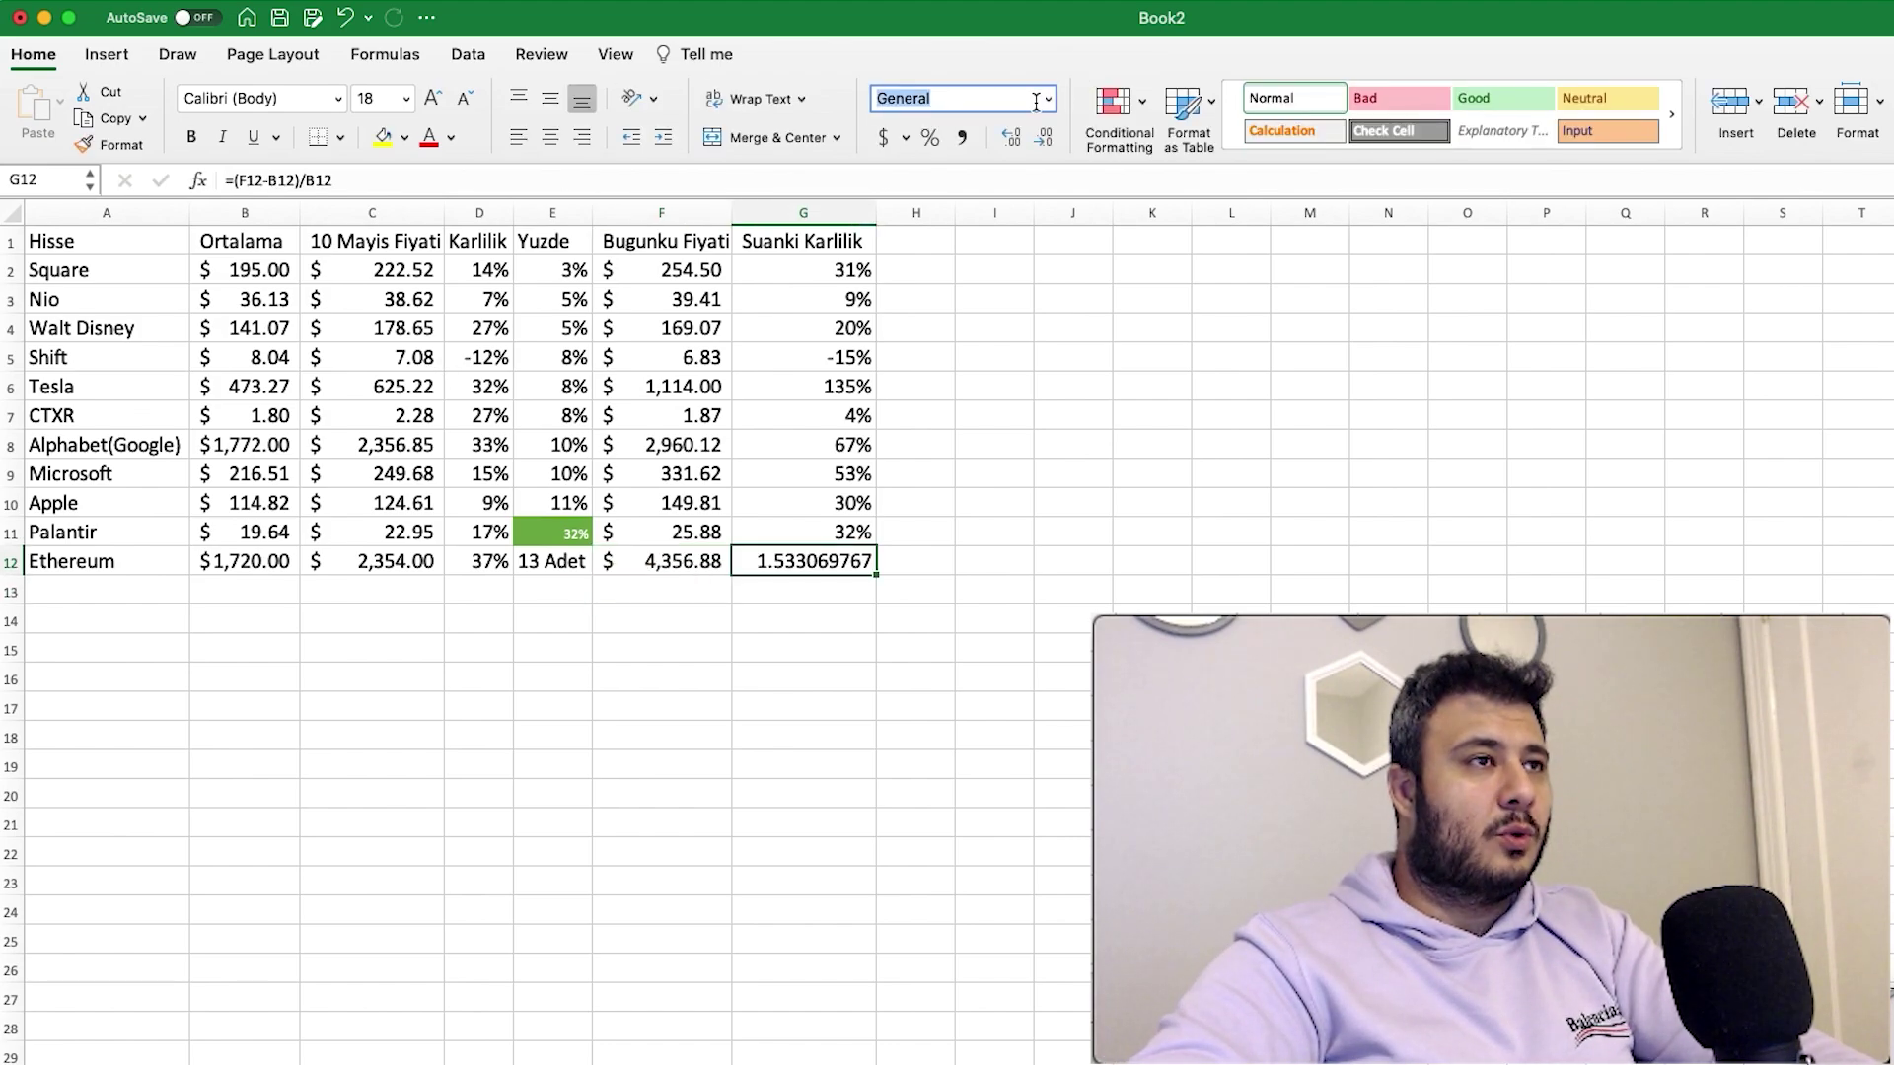
click(967, 422)
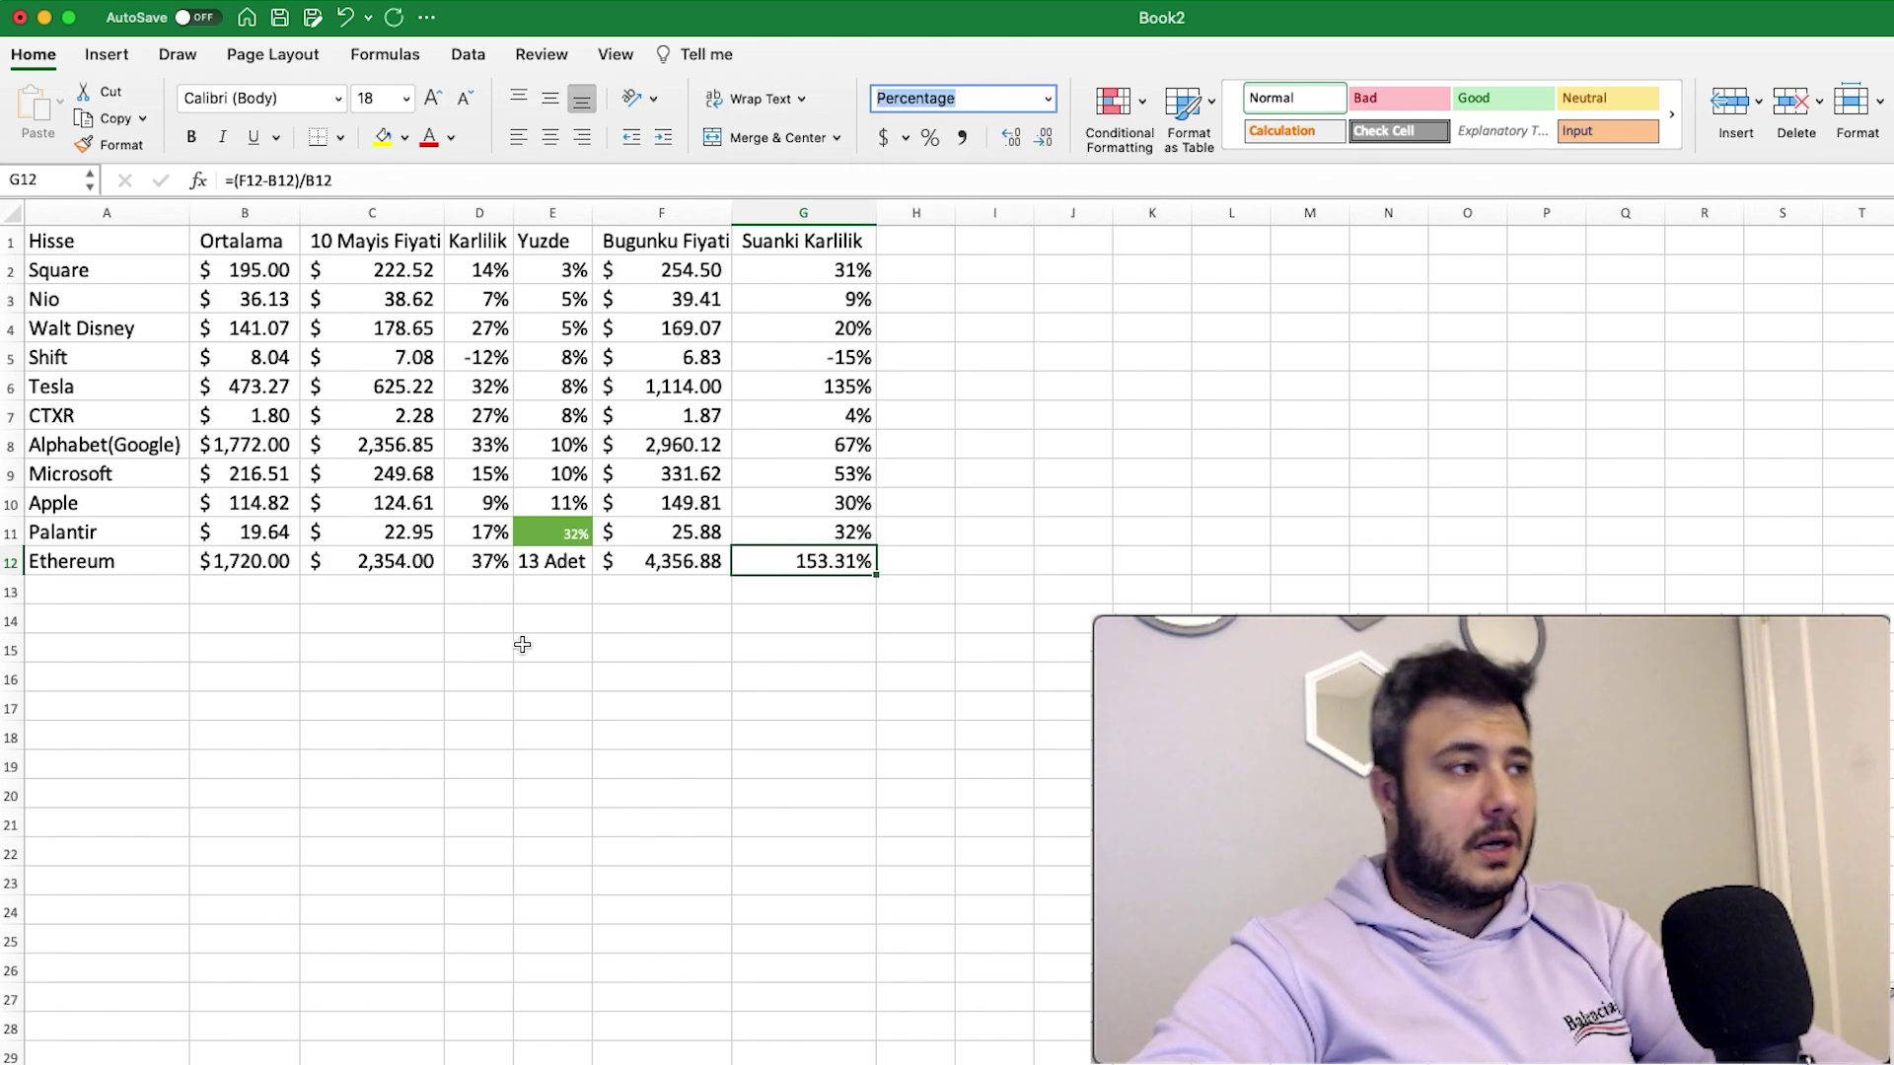
Calculate Ethereum's total purchase cost in I12 with =1720*13 and format it as dollar accounting.
click(984, 561)
text(=1720)
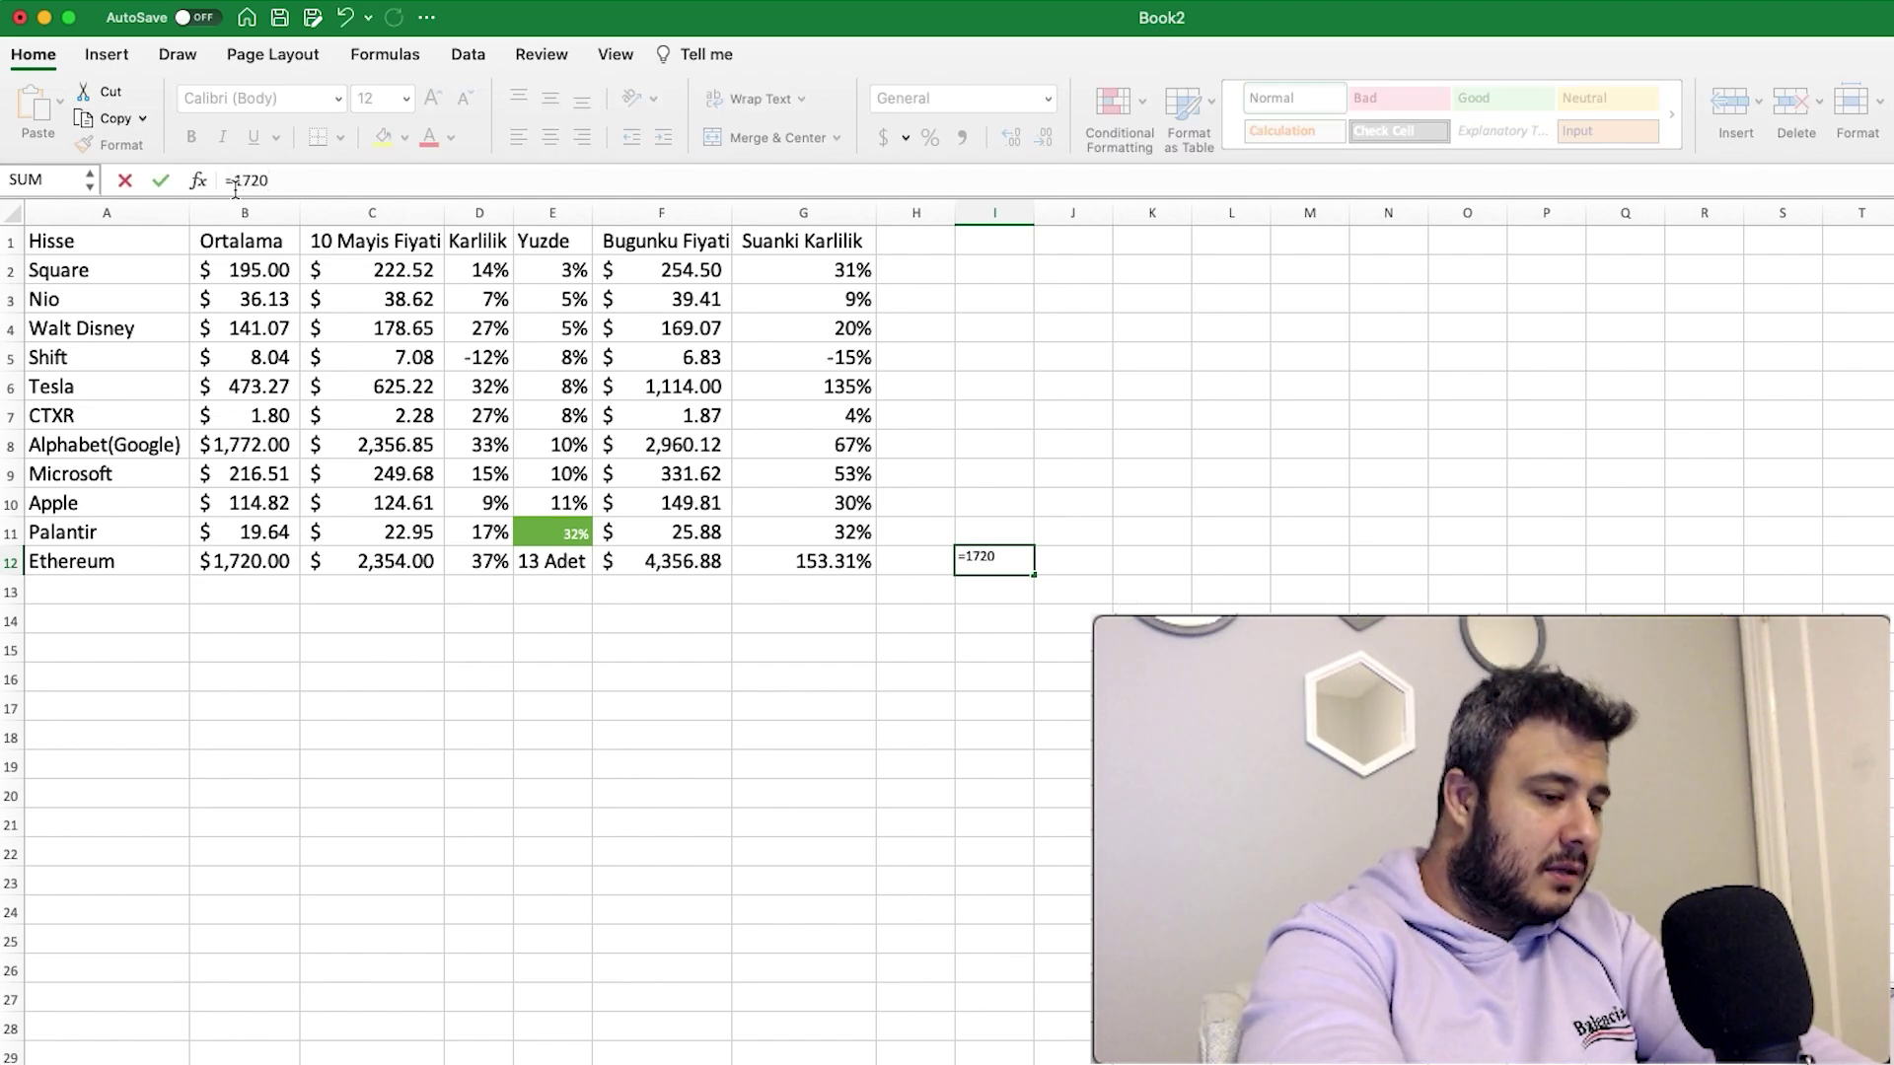
key(Return)
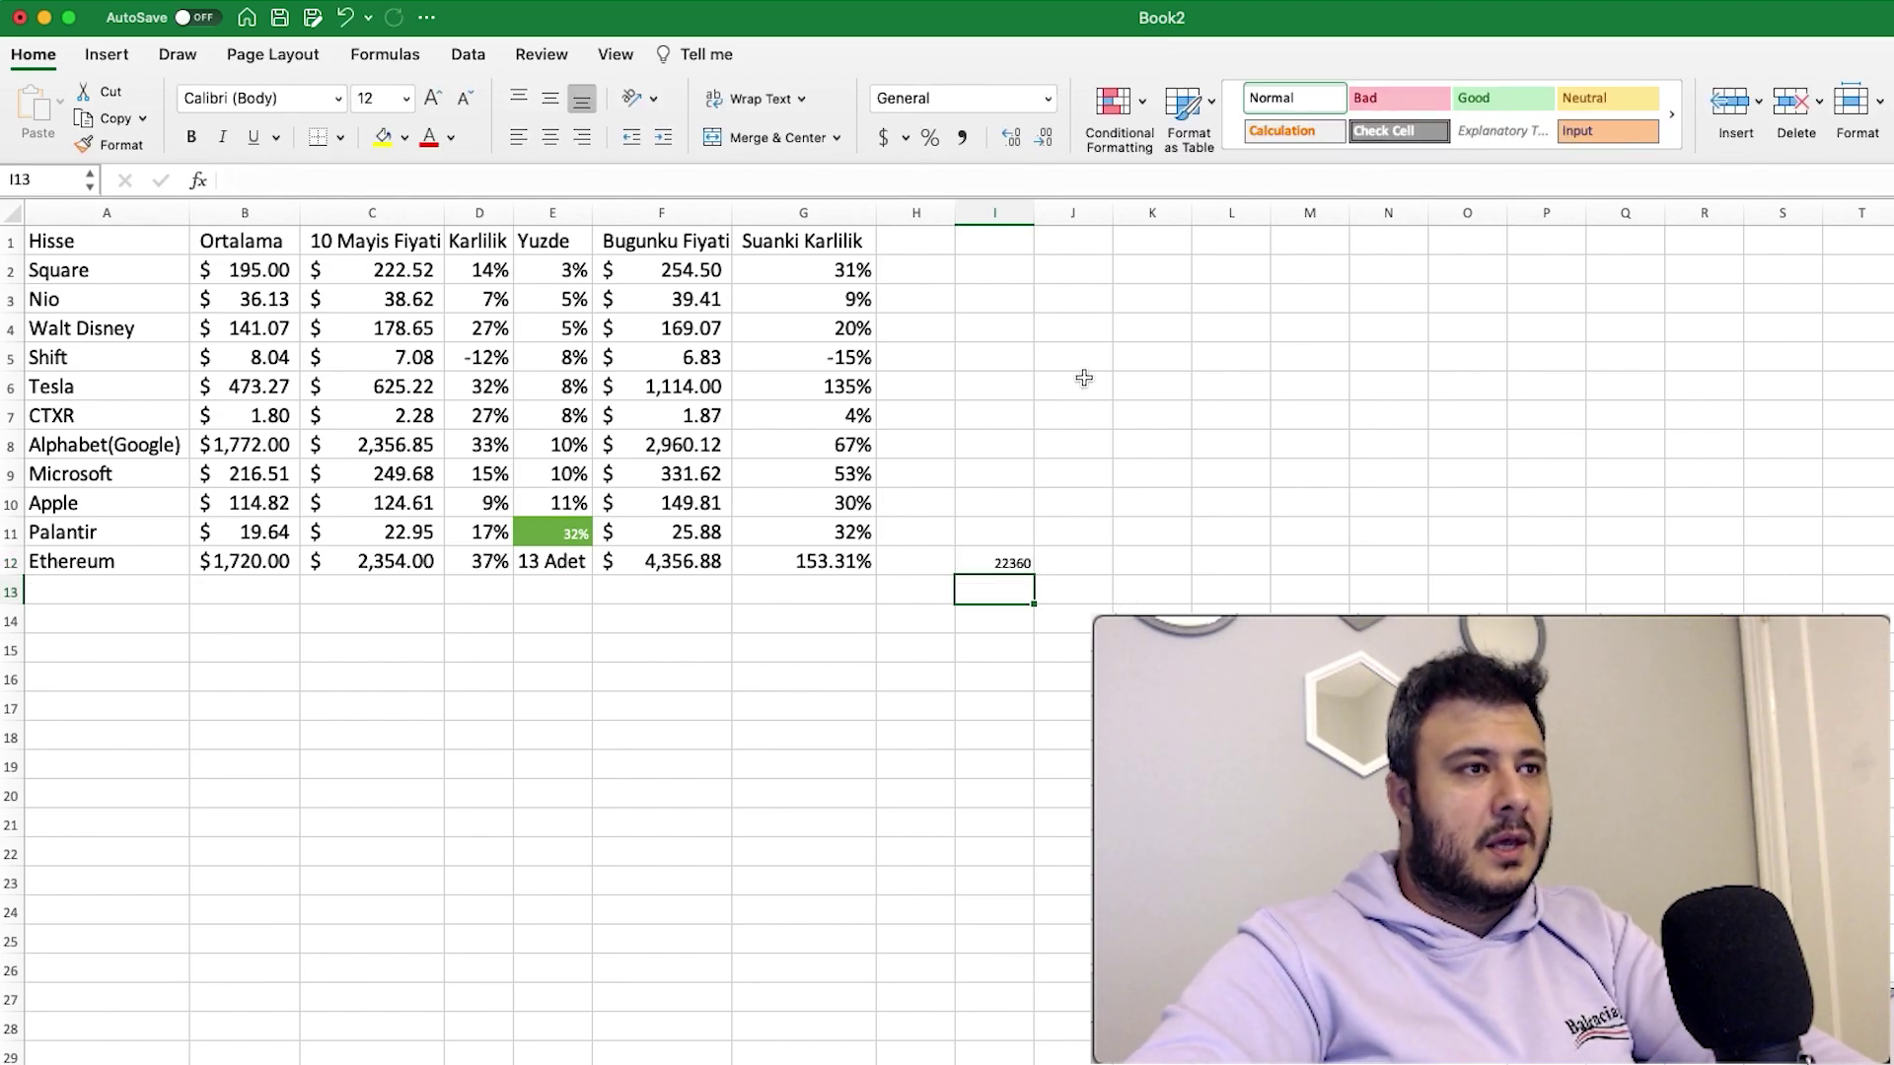
click(884, 137)
Calculate Ethereum's current total value in I13 with =4356.88*13 and format it as dollar accounting.
click(987, 589)
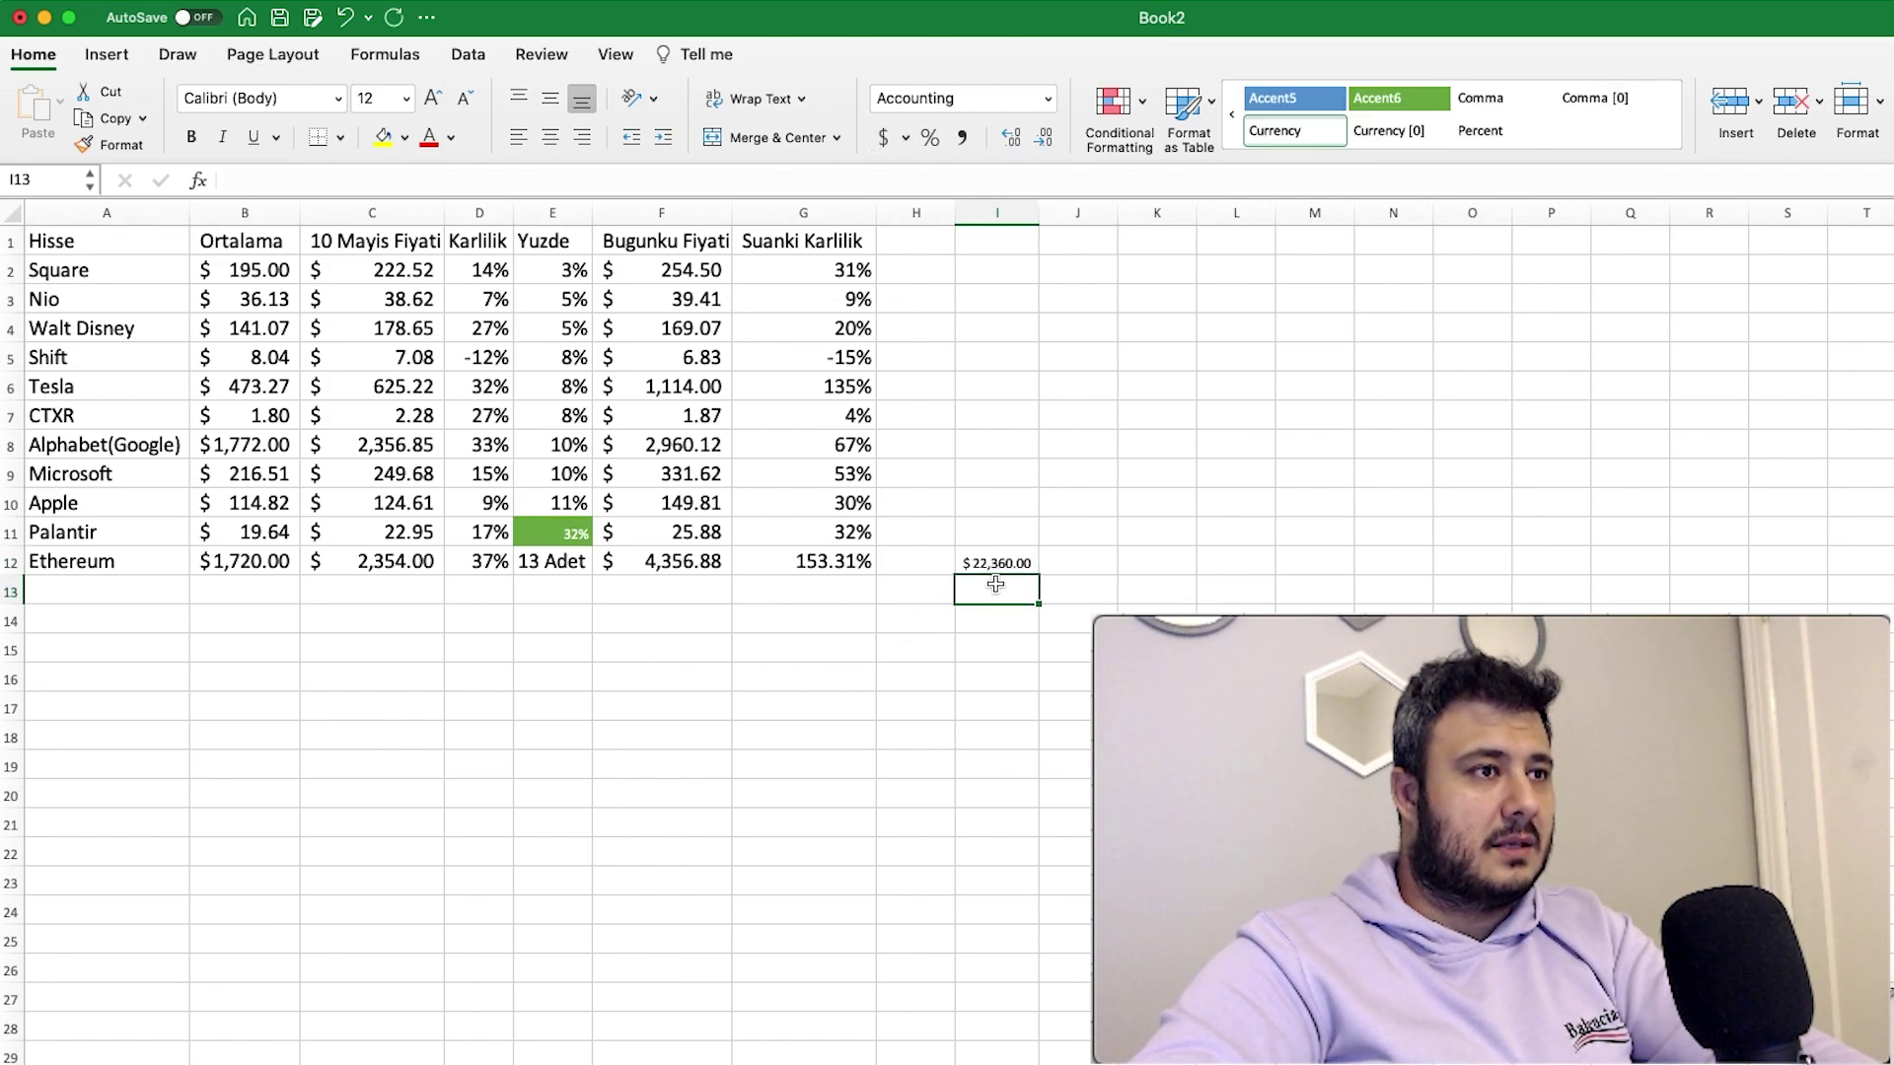
text(=4356.88)
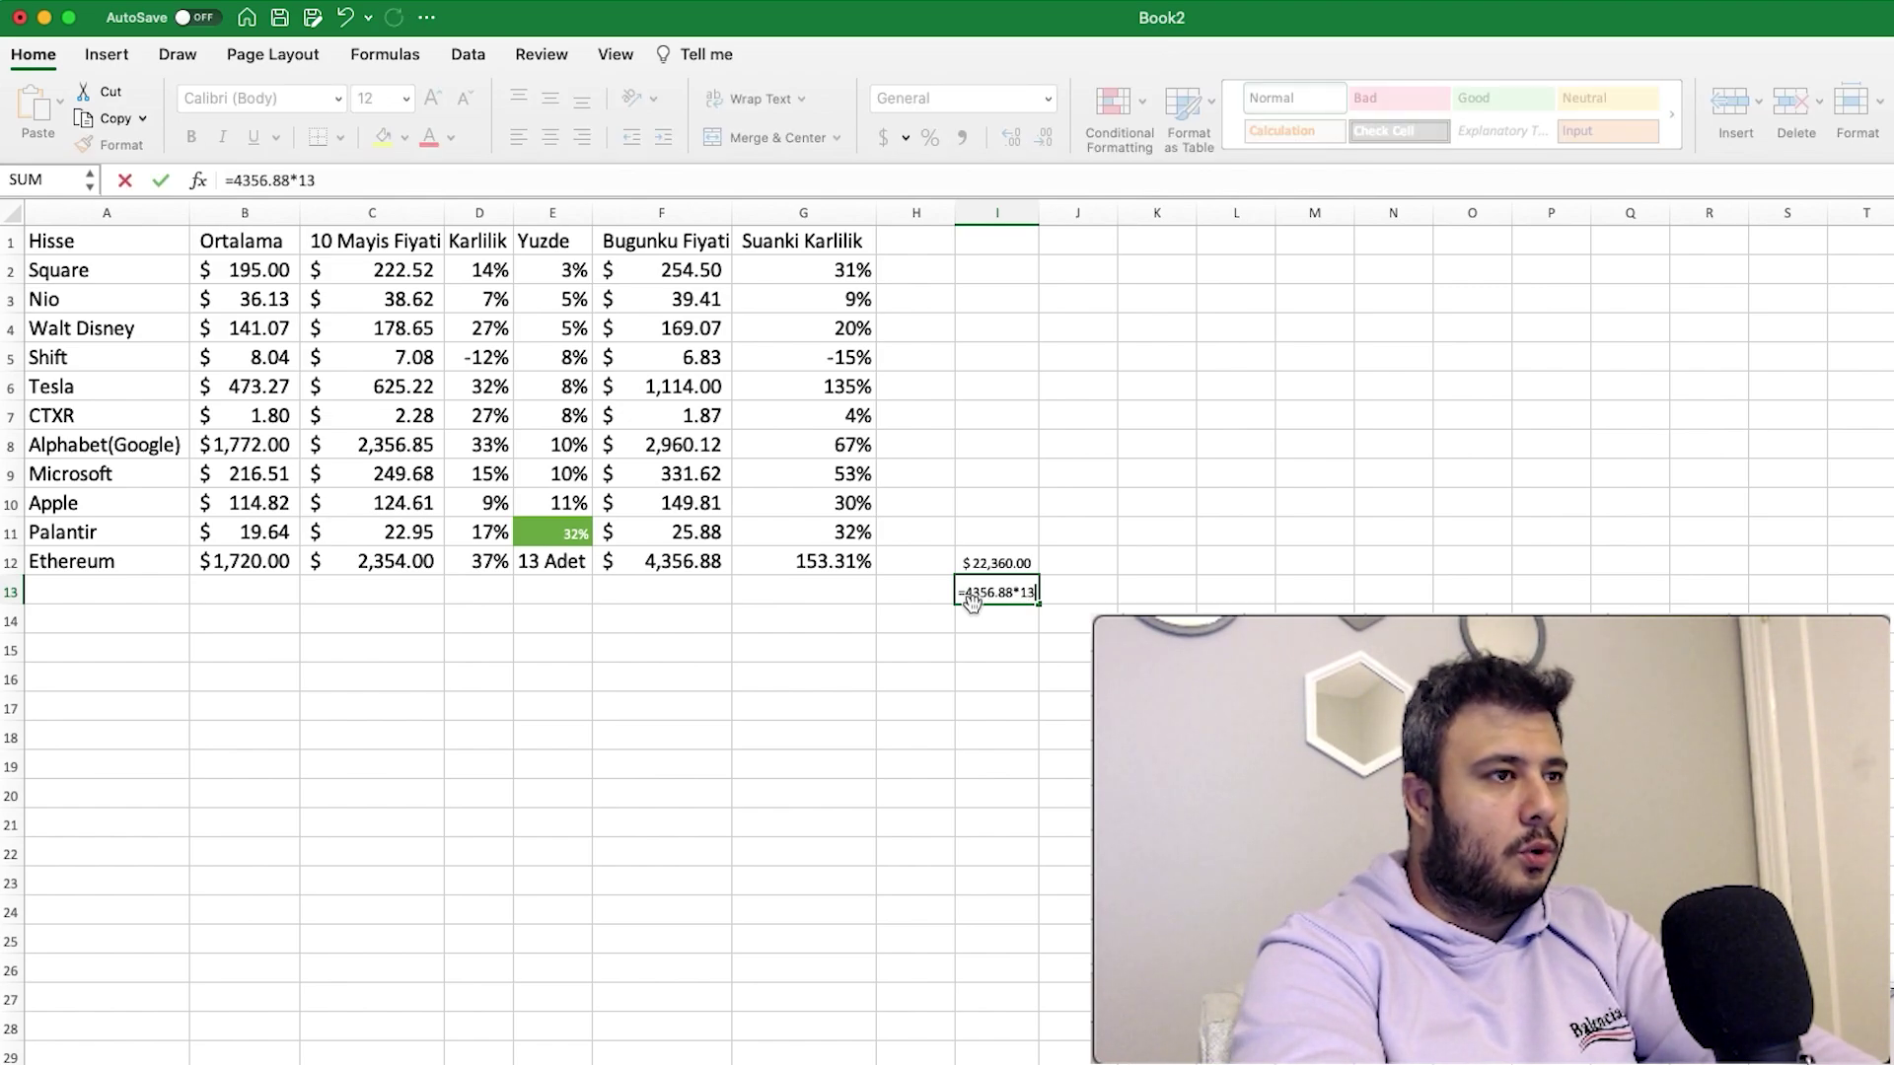
text(*13)
key(Return)
click(972, 601)
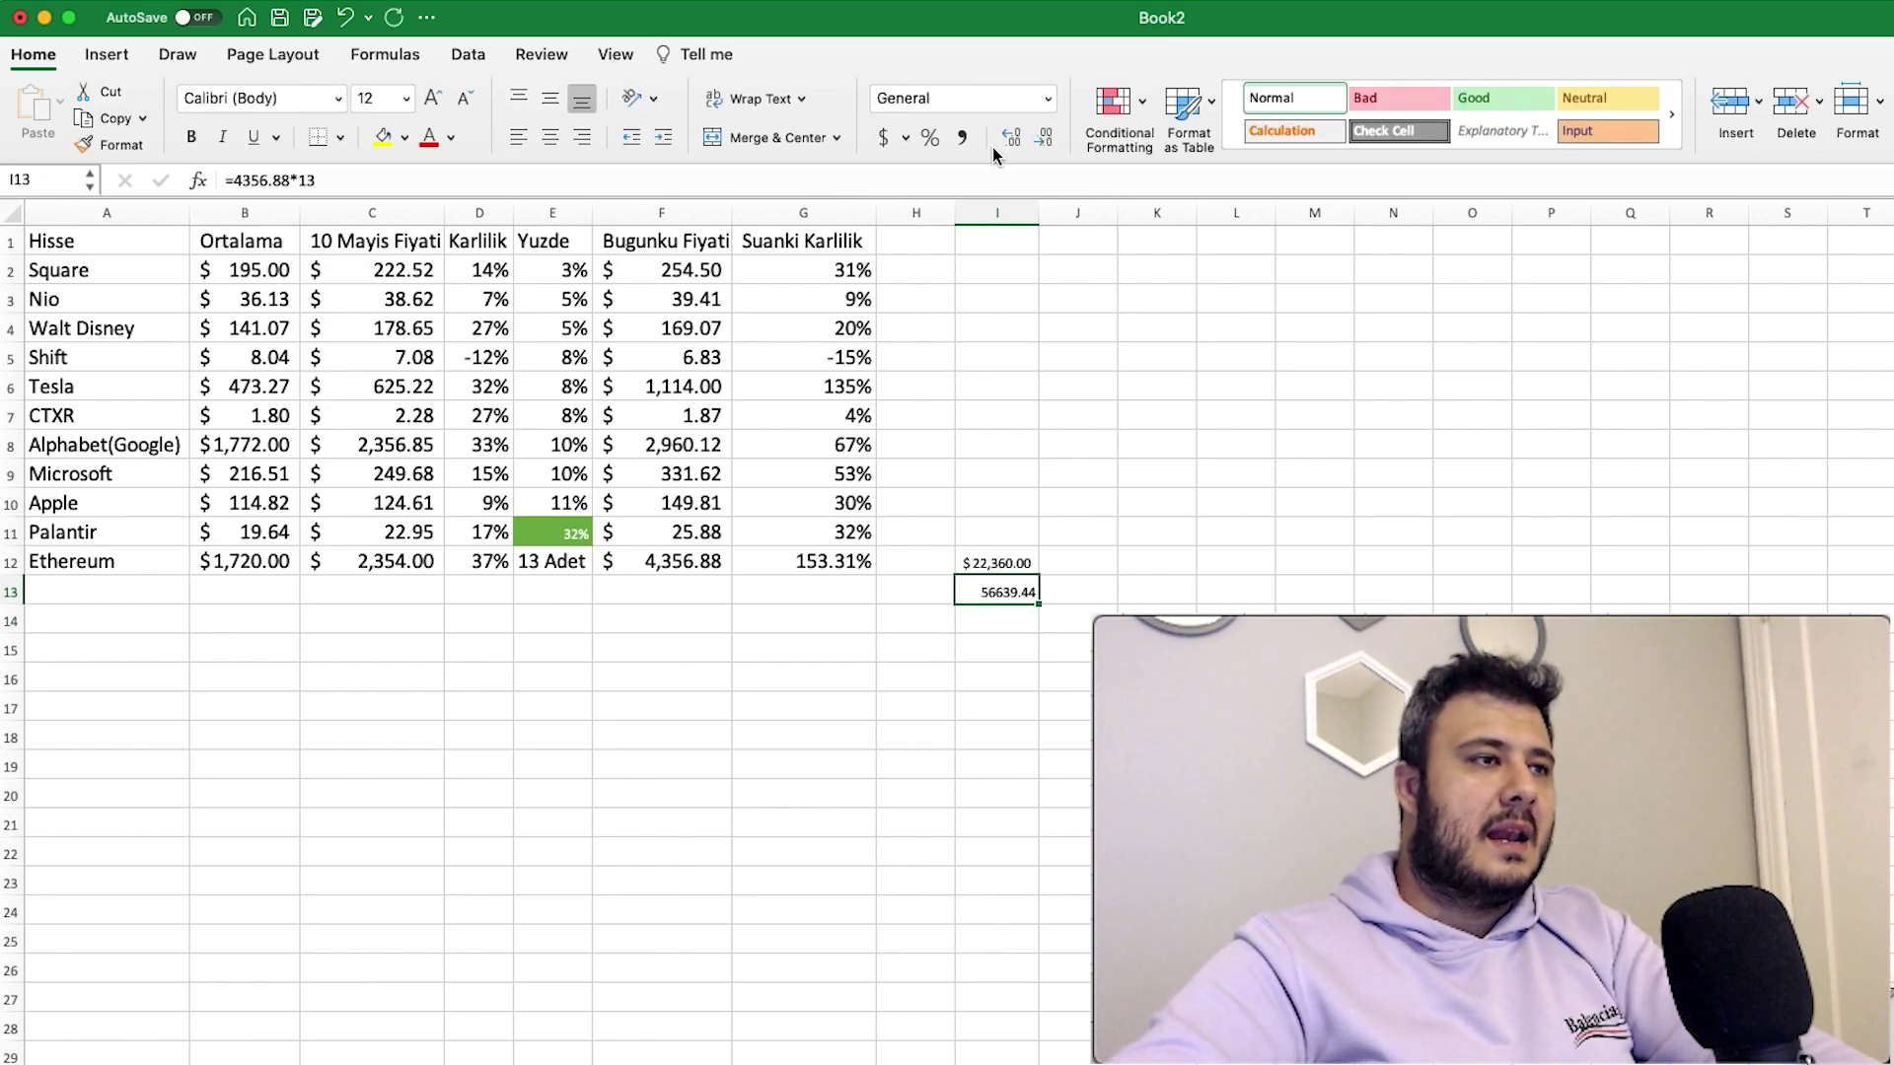
click(883, 137)
Calculate Ethereum's total profit in I14 with =I13-I12.
click(982, 625)
text(=I13-)
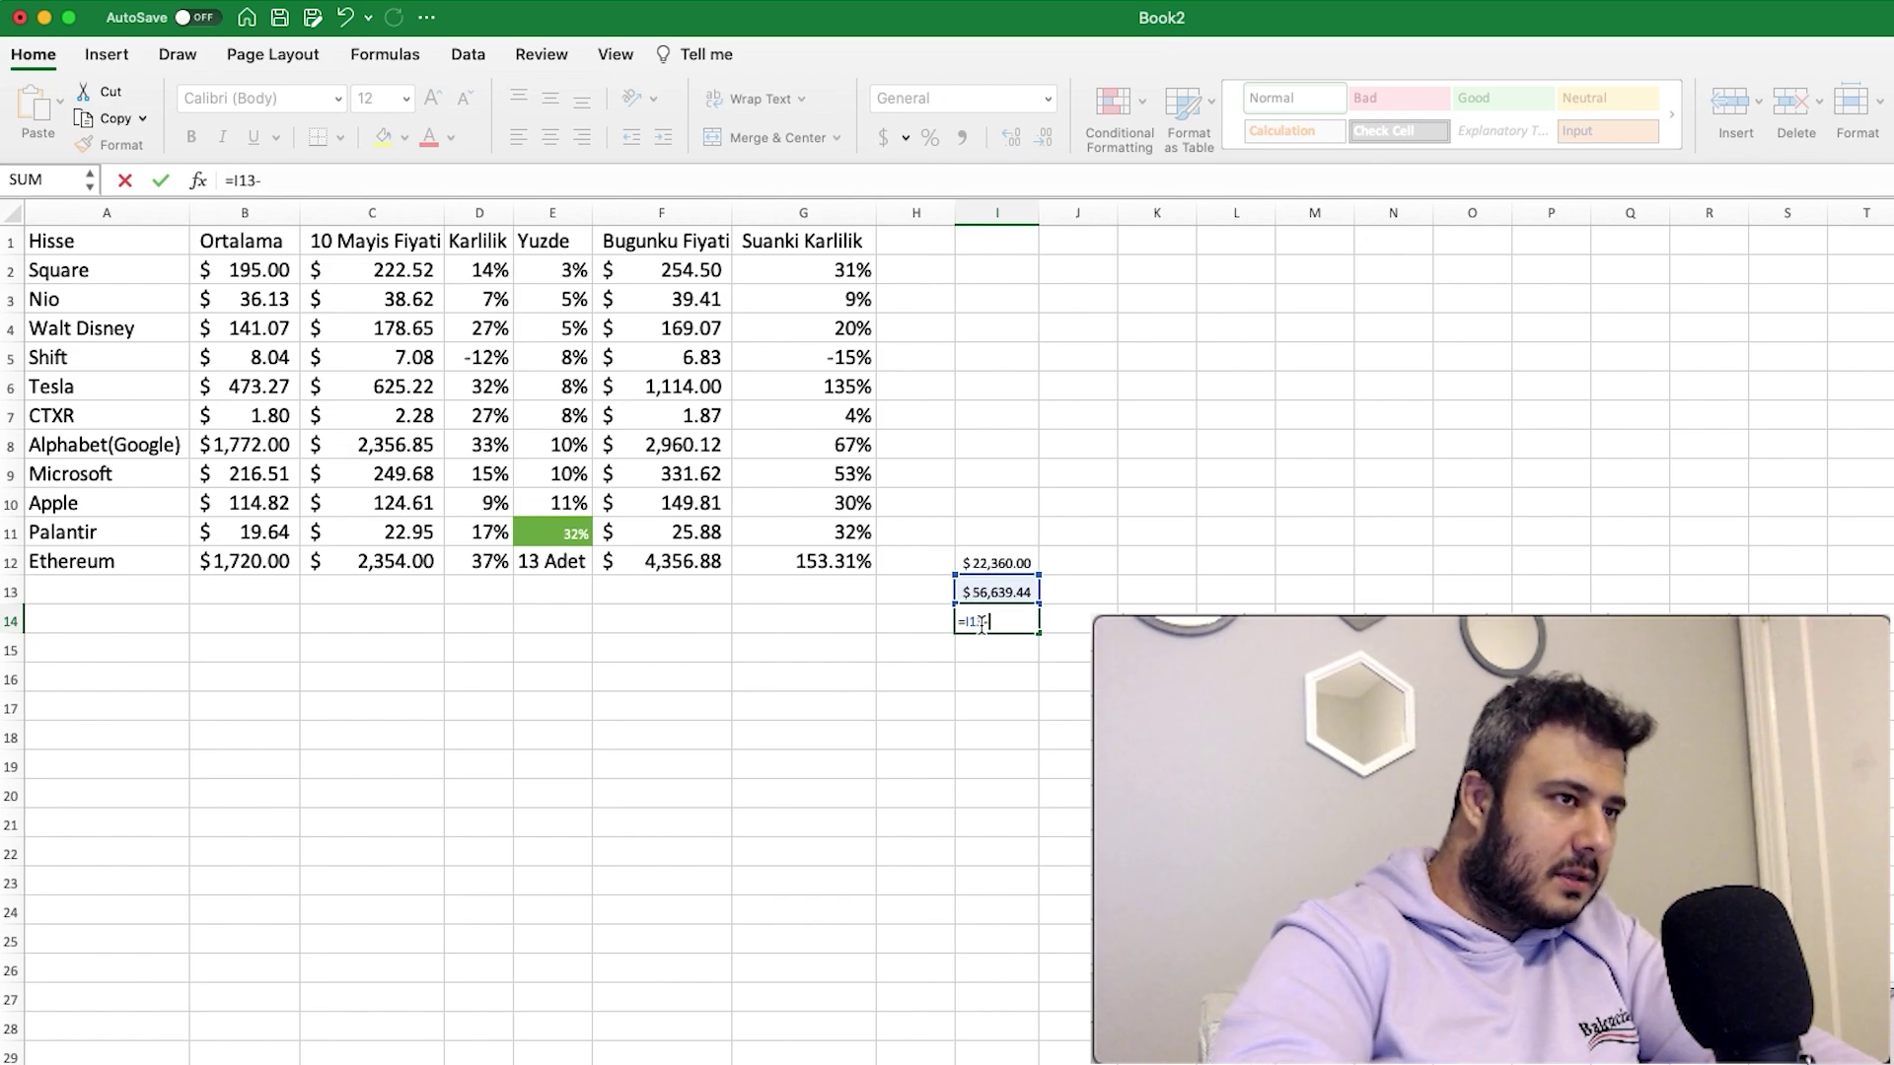
text(I12)
key(Return)
key(Up)
key(Up)
key(Up)
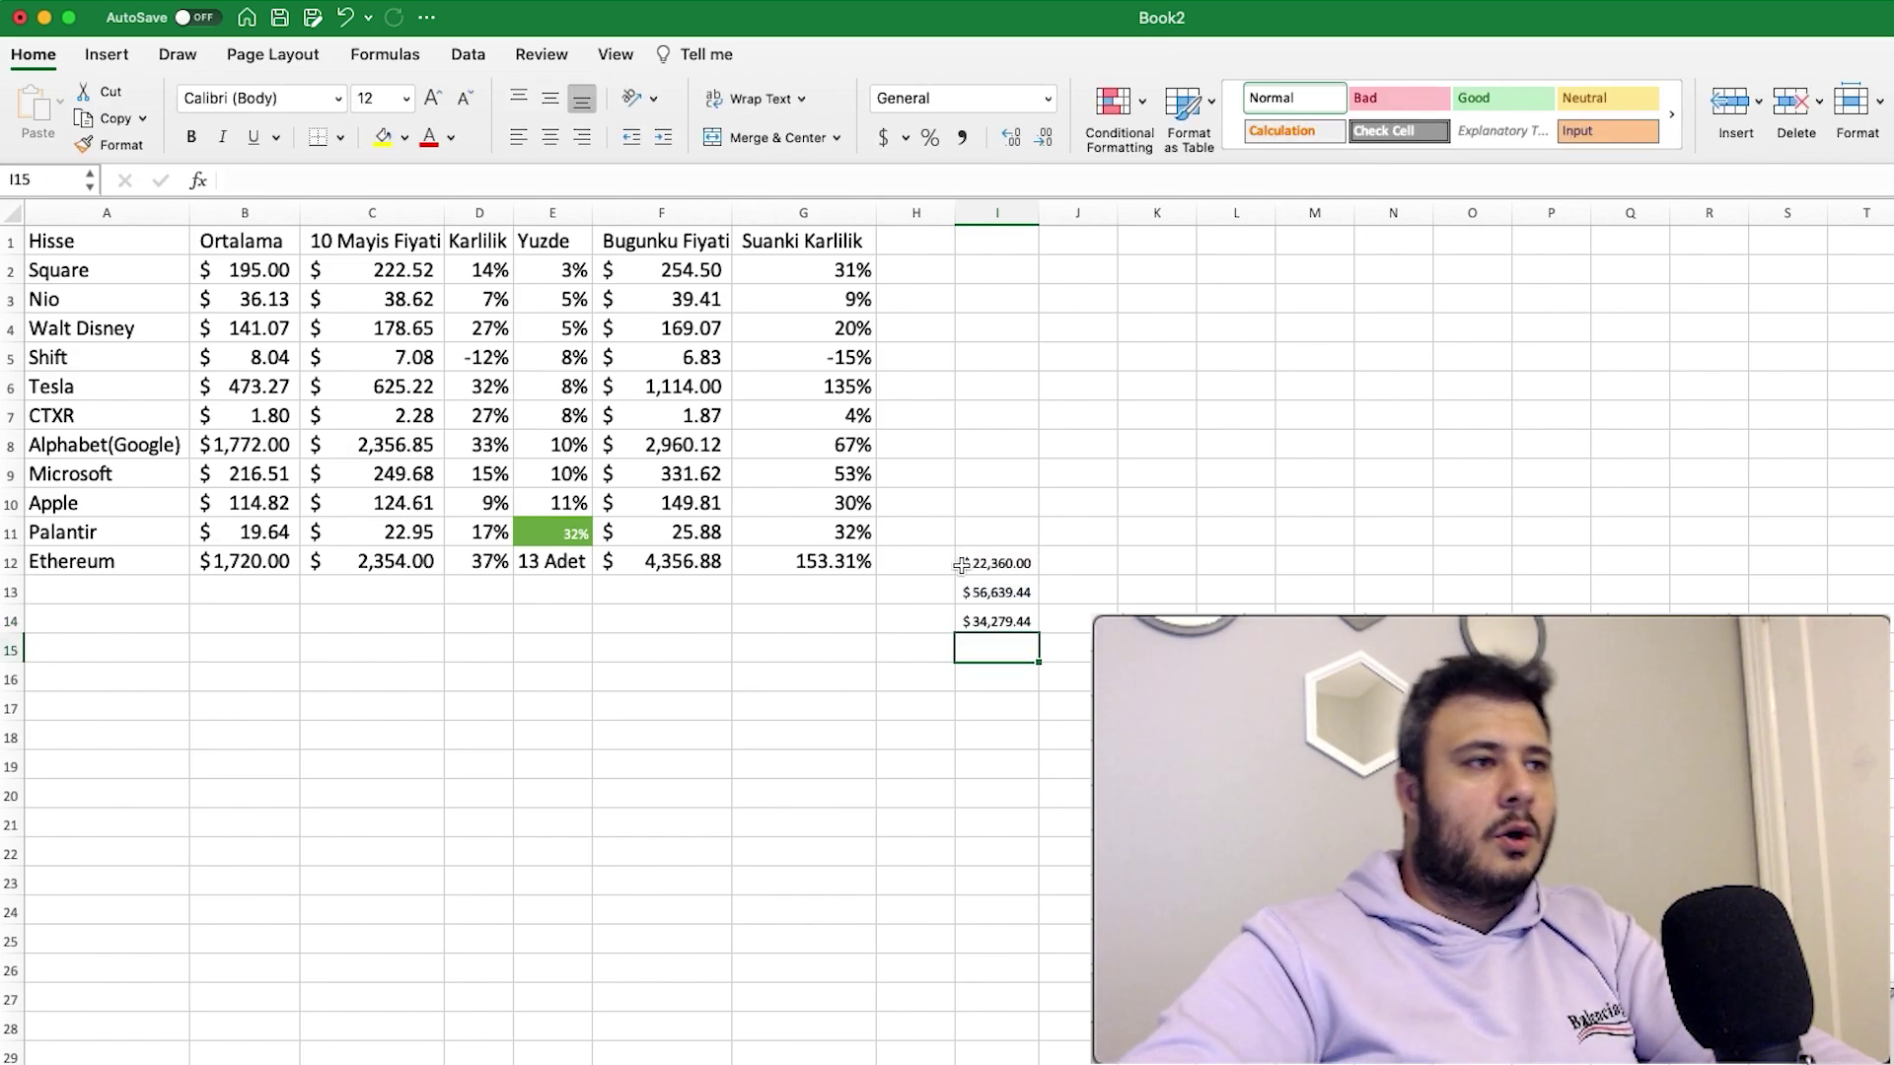
click(984, 624)
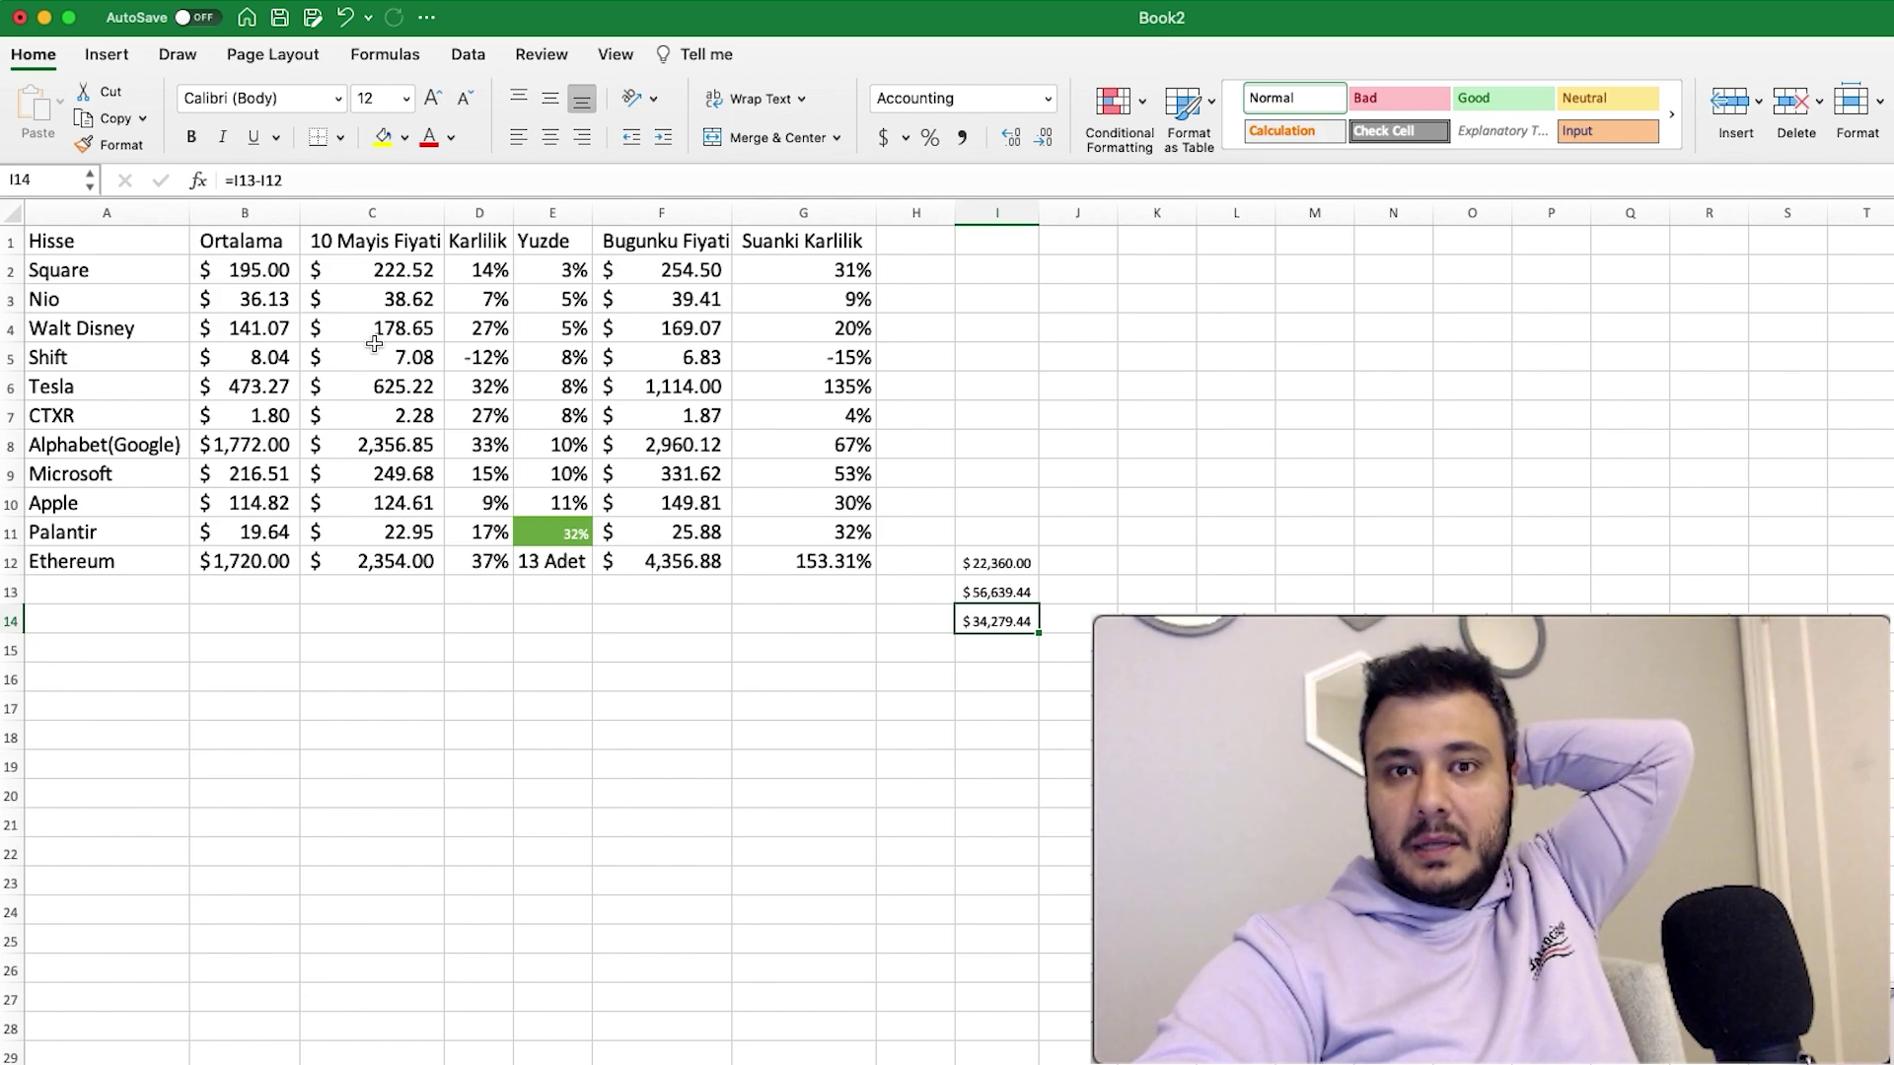
Clear the contents of the scratch Ethereum calculations in I12:I14.
drag(154, 213, 840, 231)
drag(996, 563, 996, 622)
right_click(1014, 599)
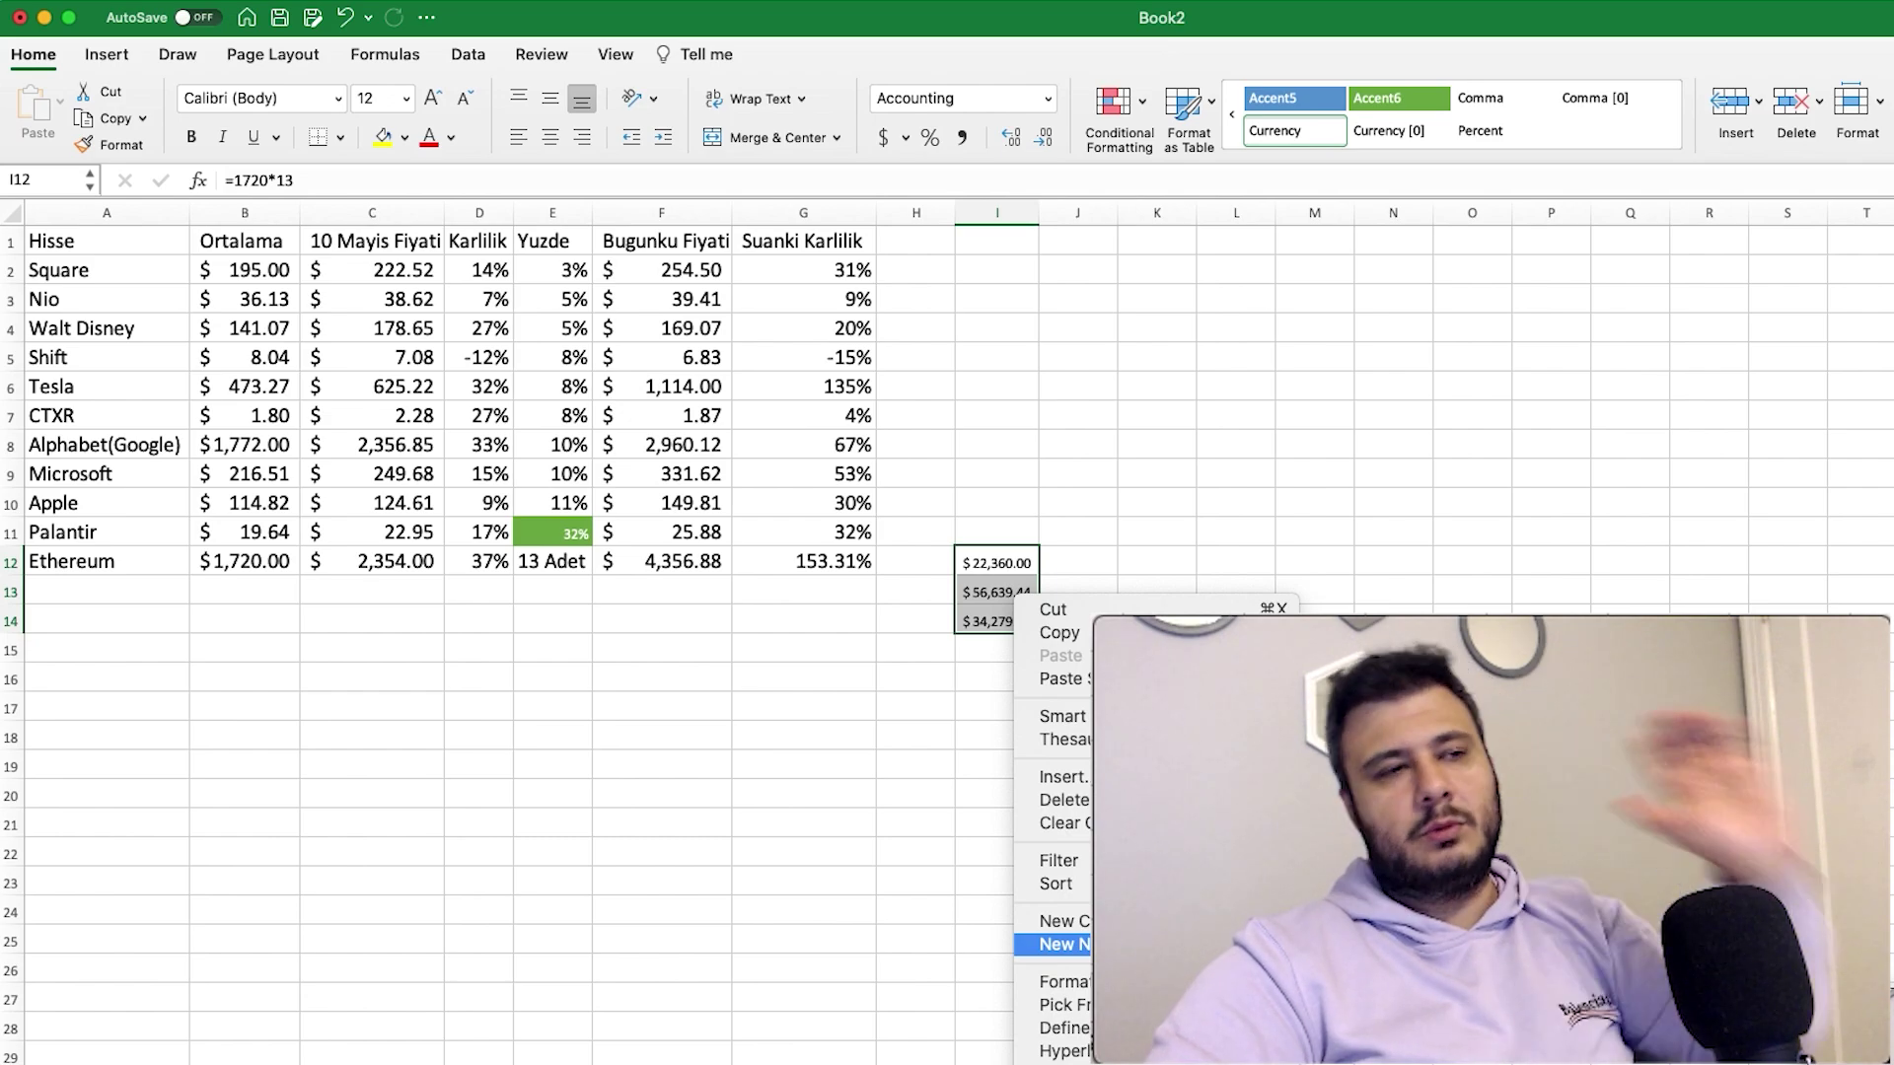
click(1077, 824)
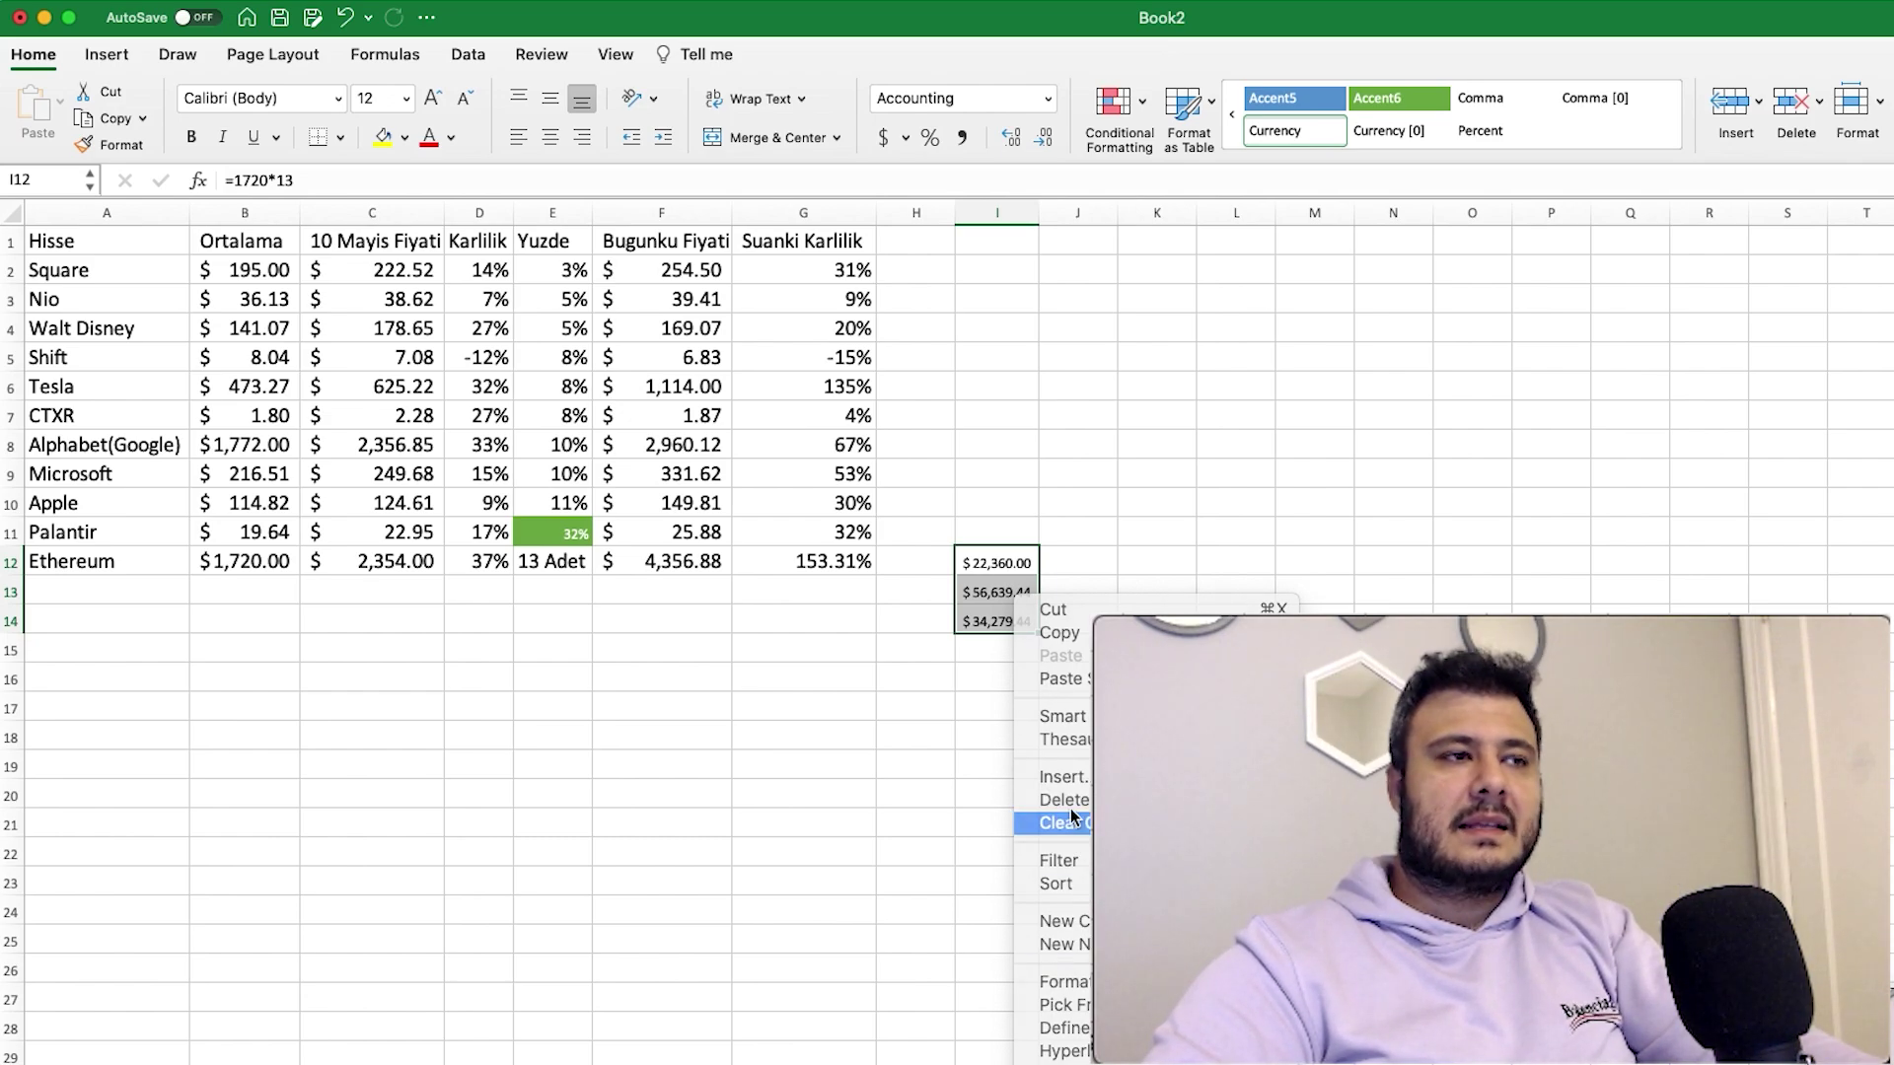
click(988, 584)
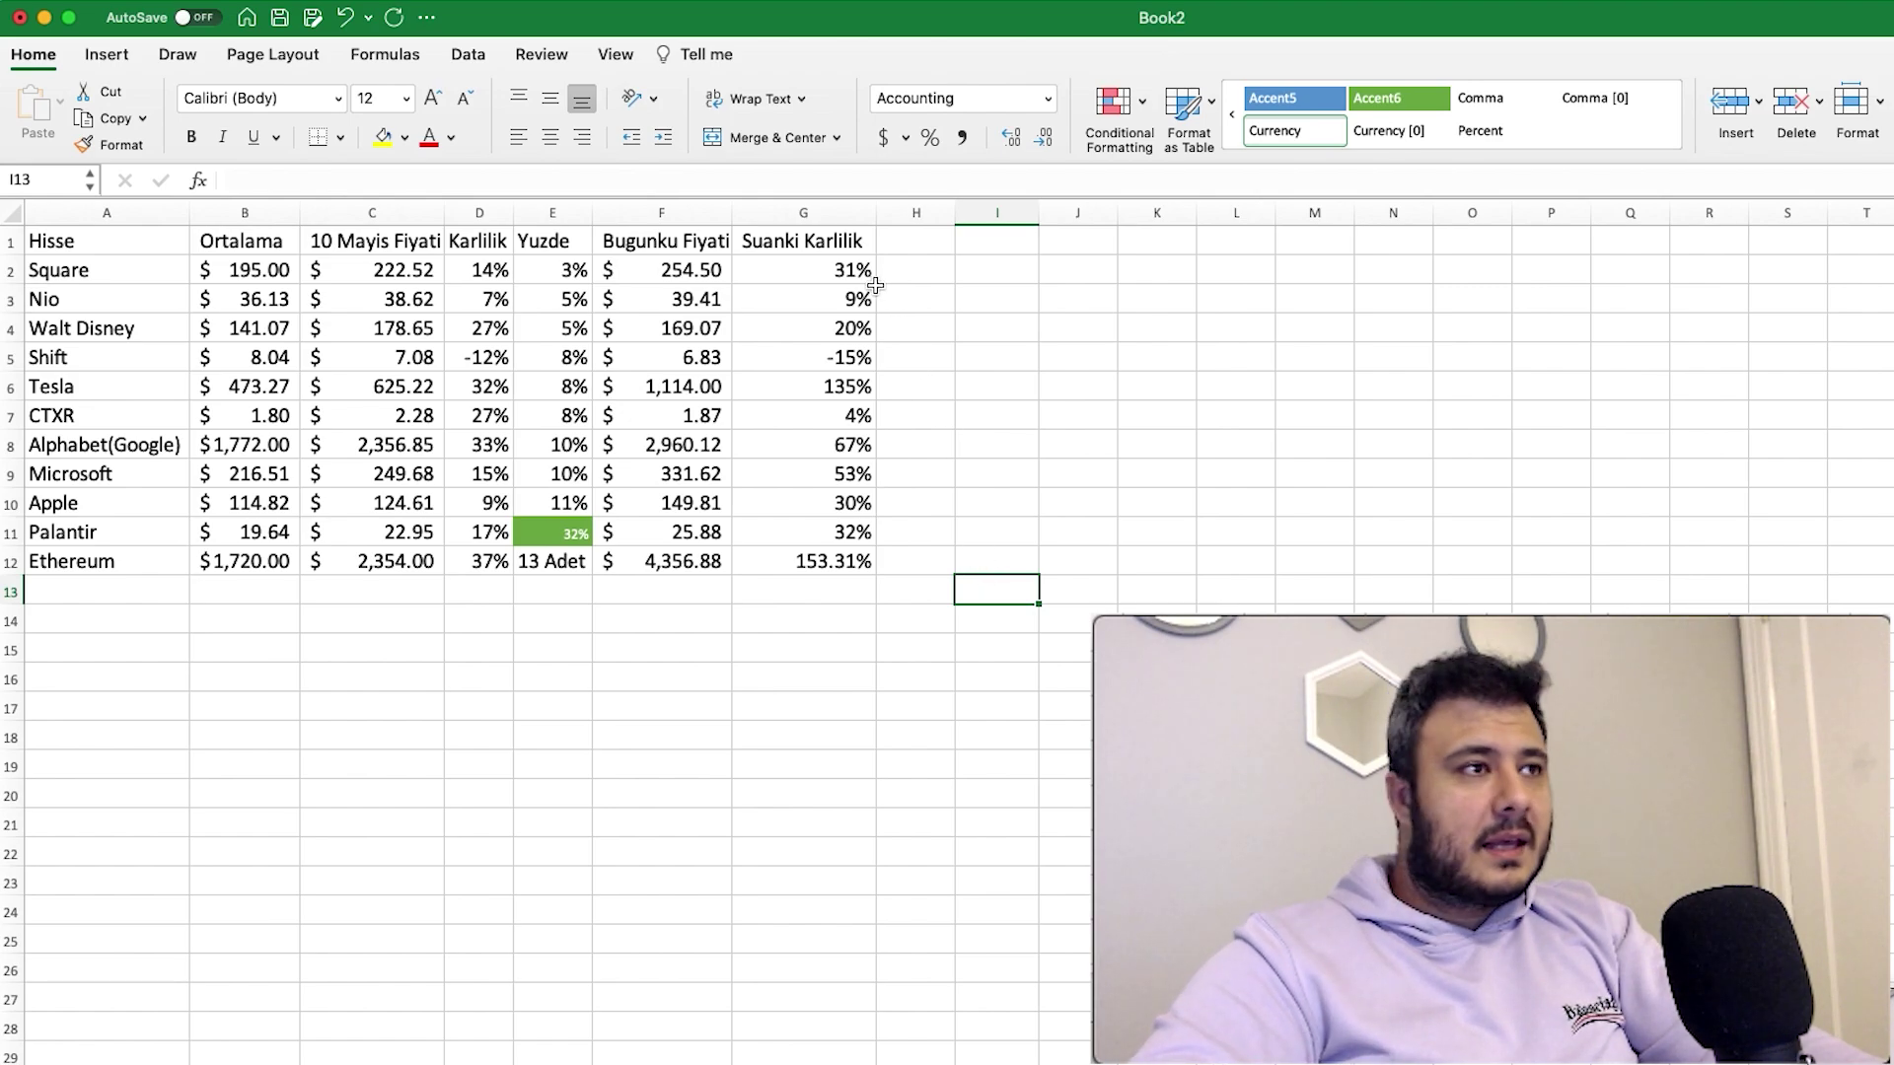
Examine the Suanki Karlilik values of Shift in G5 and Walt Disney in G4.
click(854, 357)
click(844, 335)
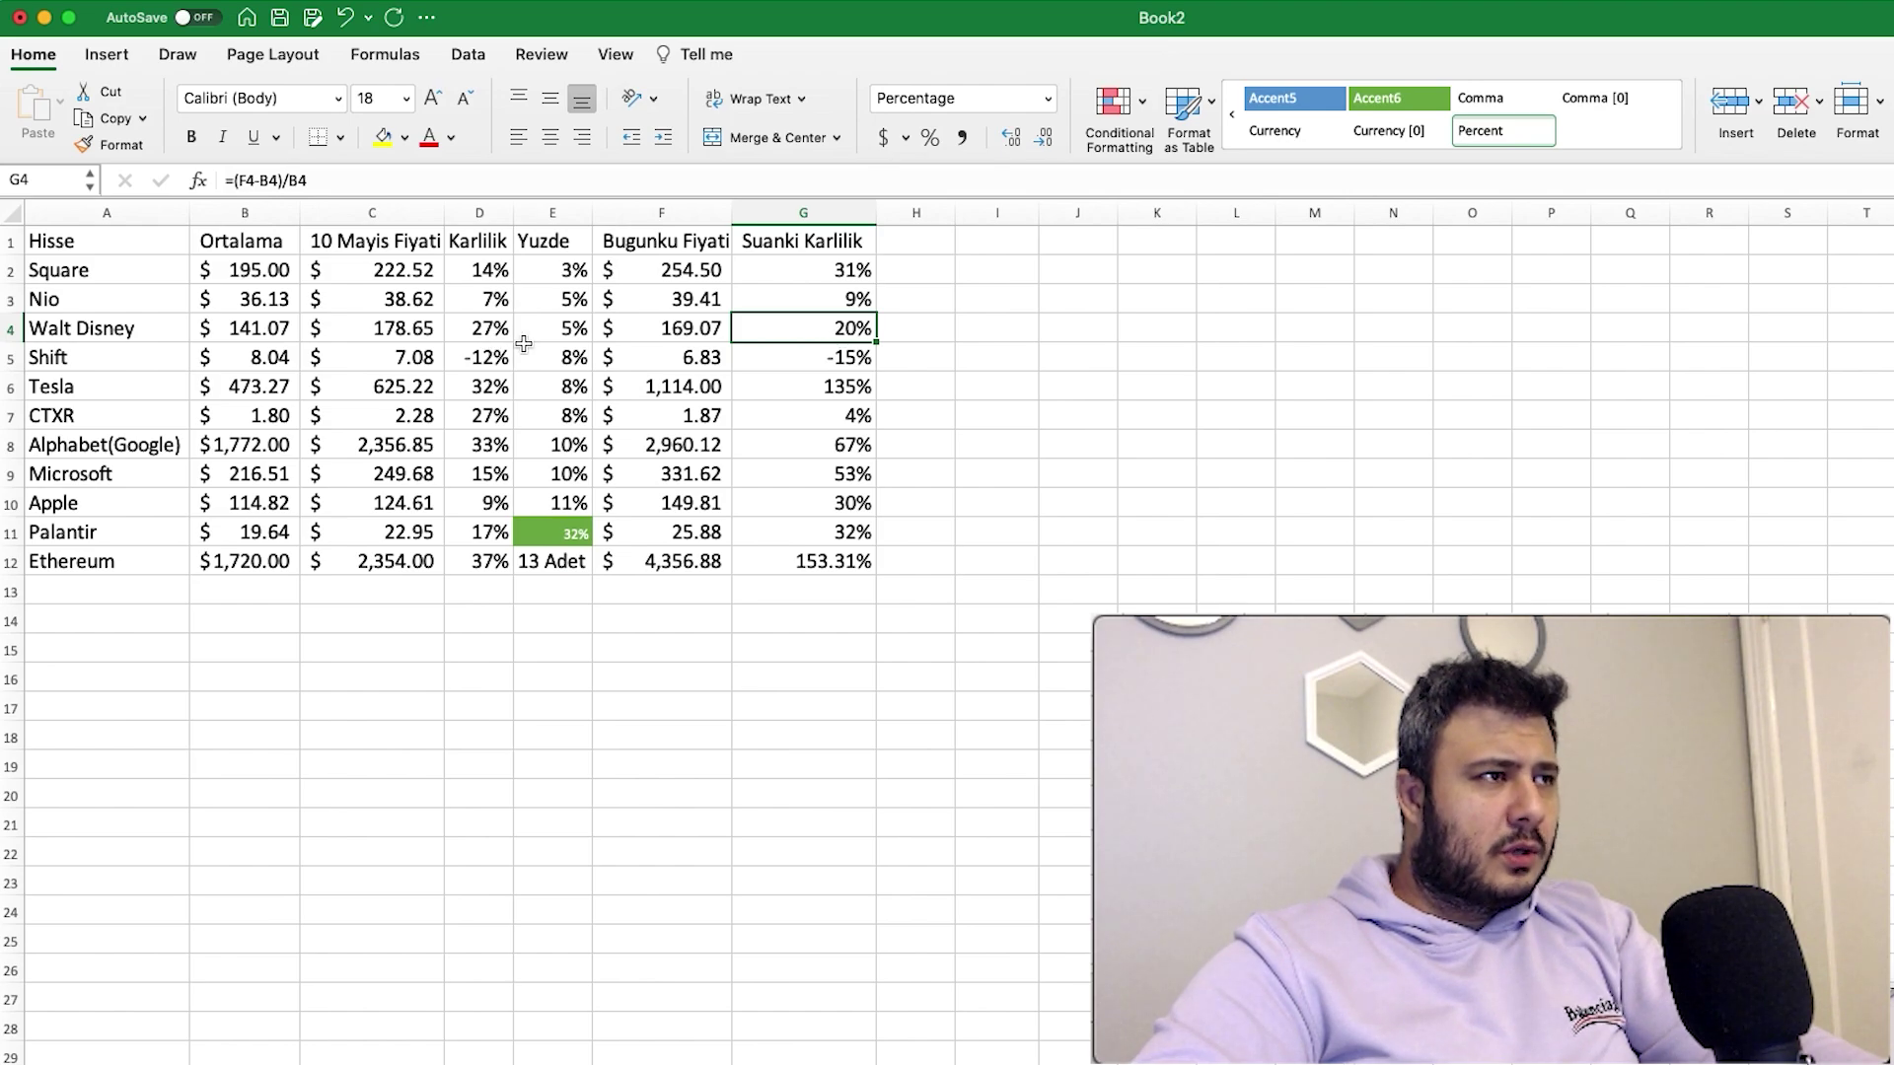